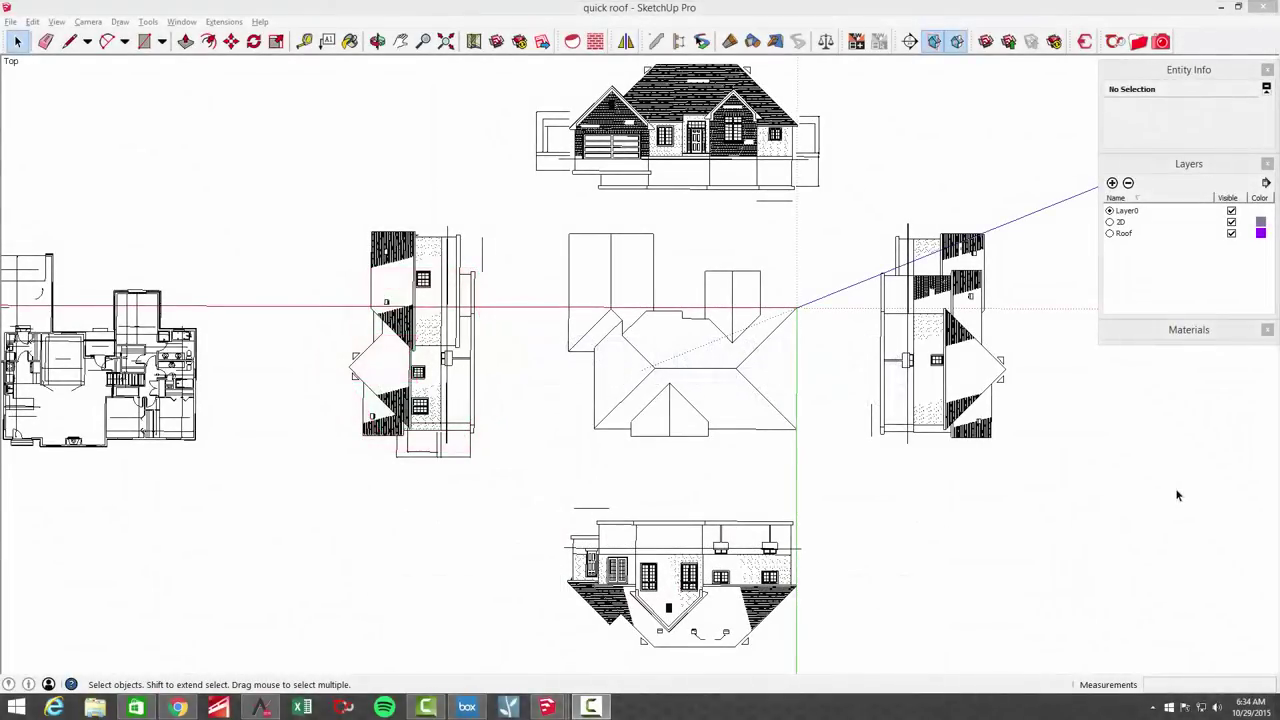
pyautogui.click(1133, 518)
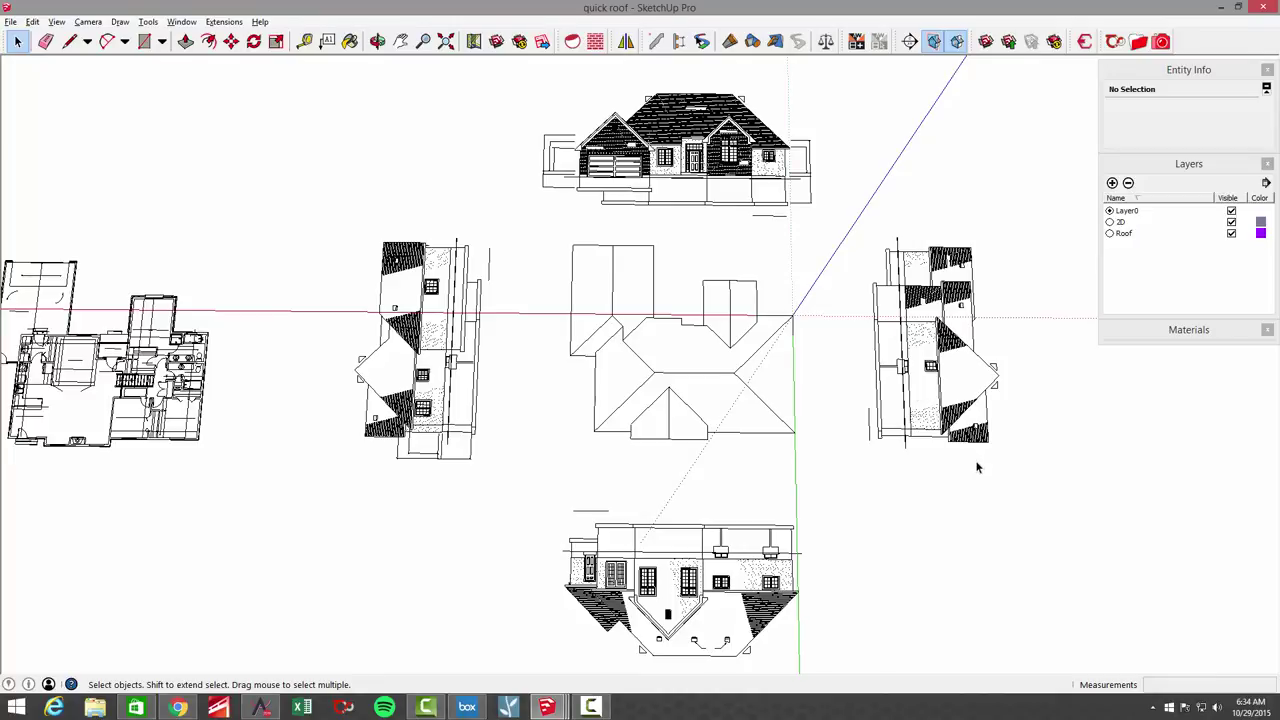
pyautogui.moveTo(976, 464); pyautogui.dragTo(896, 402, button='middle')
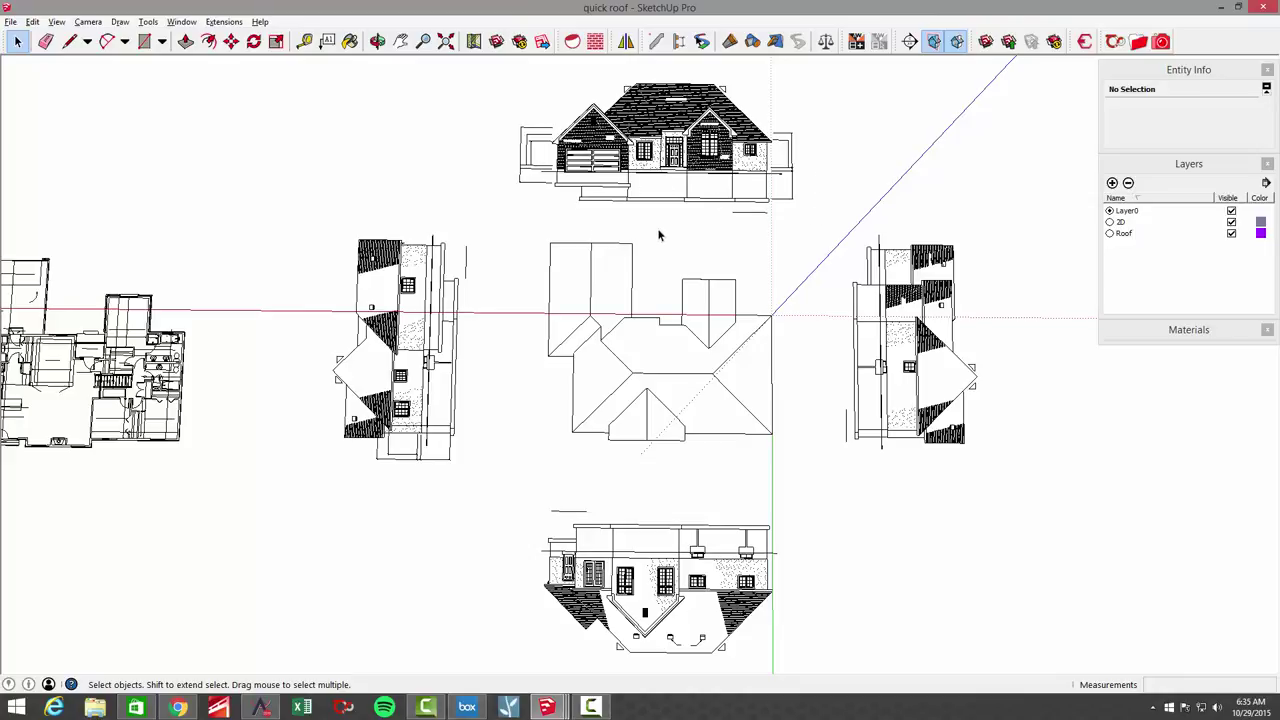
pyautogui.moveTo(662, 238); pyautogui.dragTo(475, 375, button='middle')
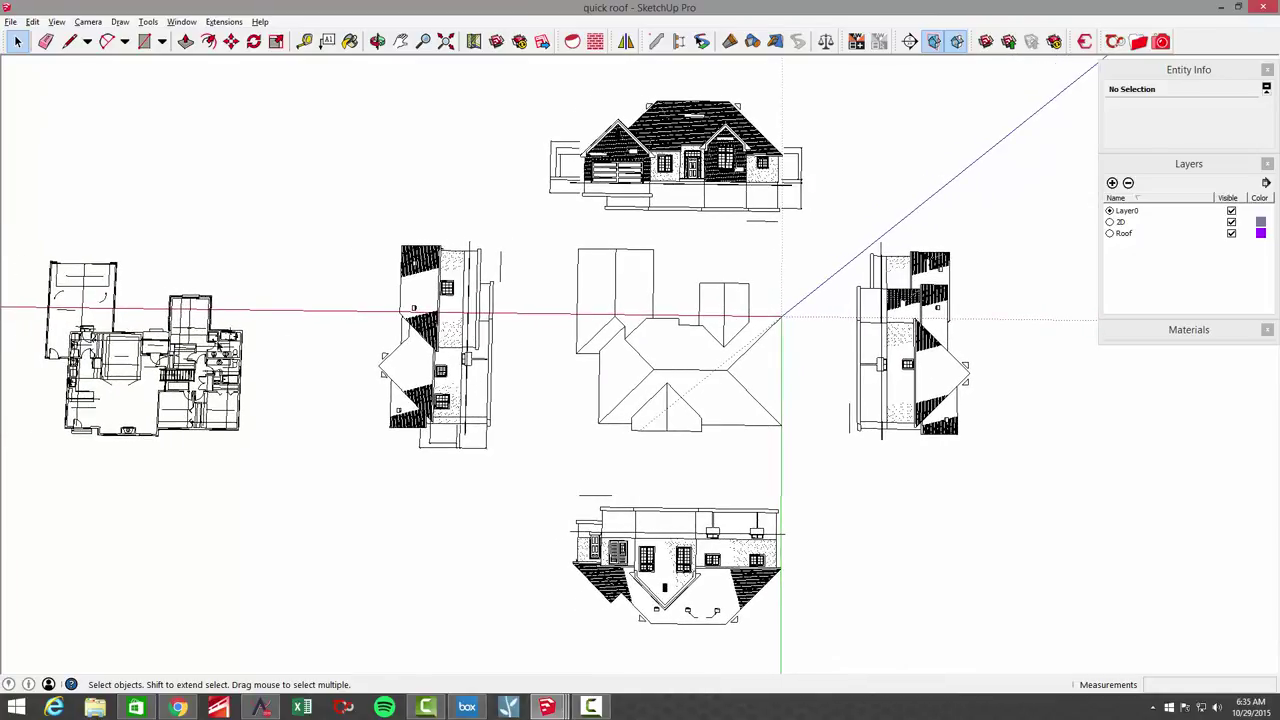
pyautogui.moveTo(218, 345); pyautogui.dragTo(245, 292, button='middle')
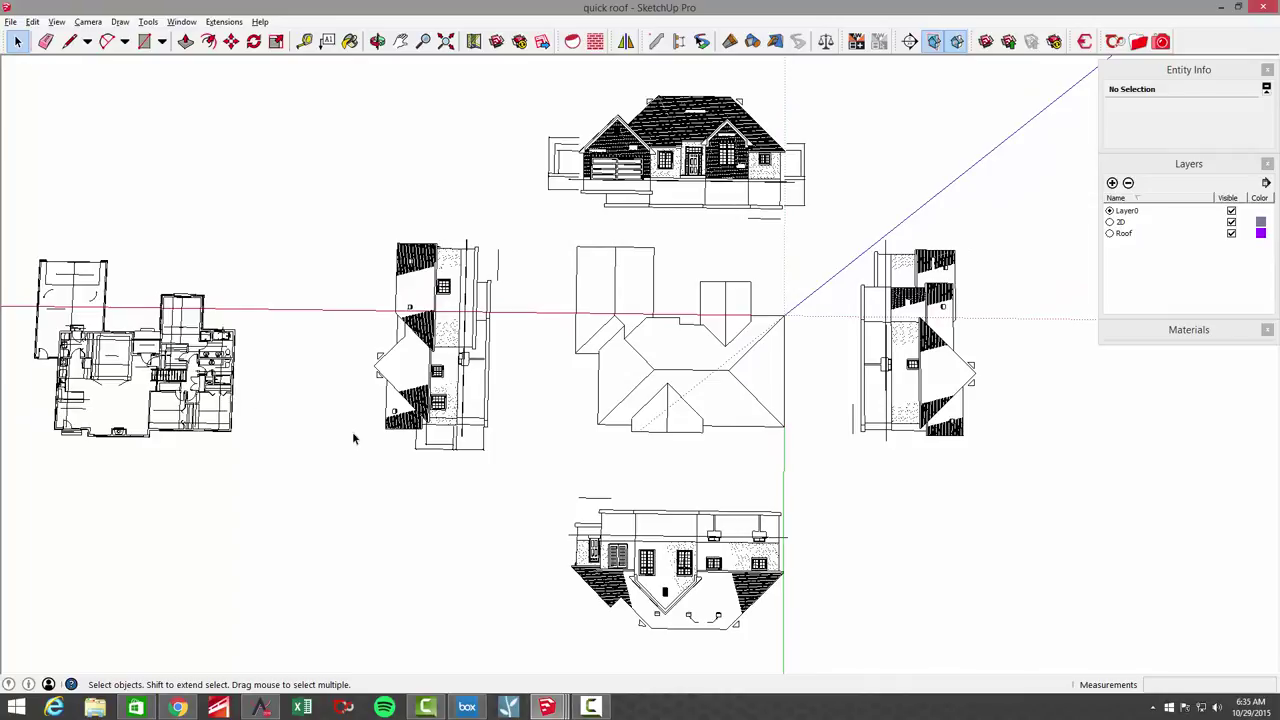
pyautogui.moveTo(353, 438); pyautogui.dragTo(414, 260, button='middle')
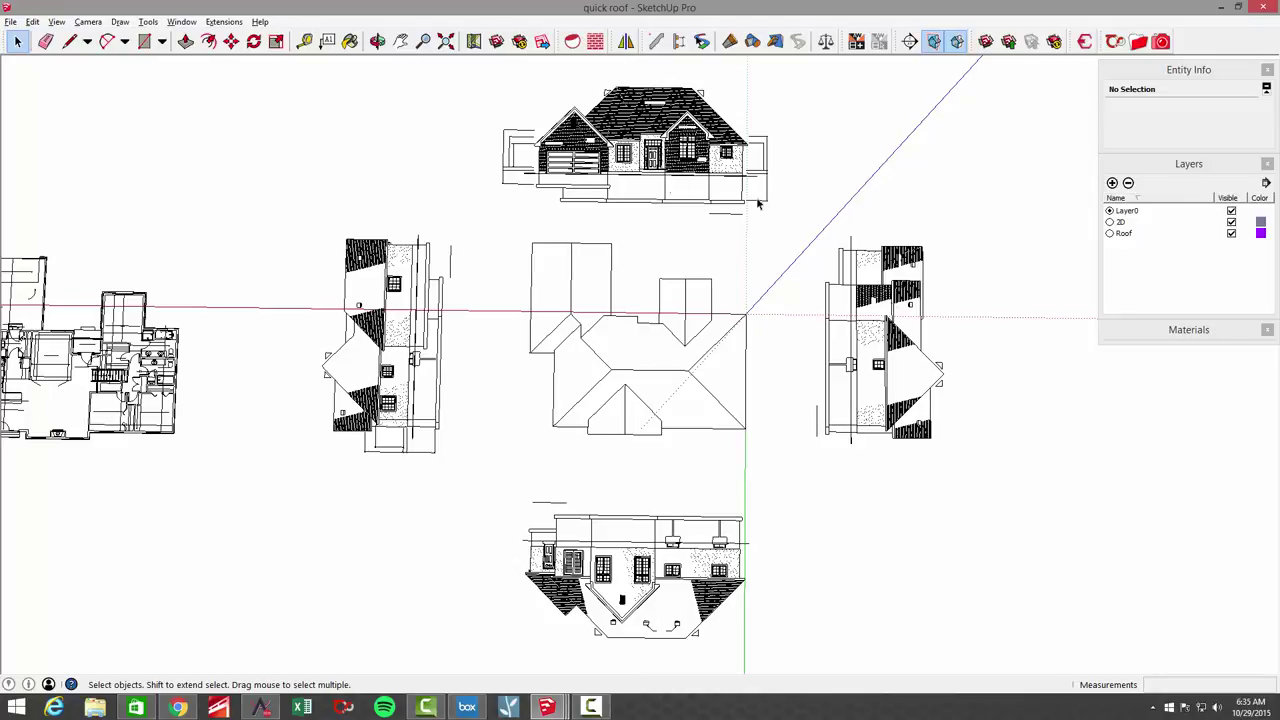
pyautogui.moveTo(893, 432); pyautogui.dragTo(357, 330, button='middle')
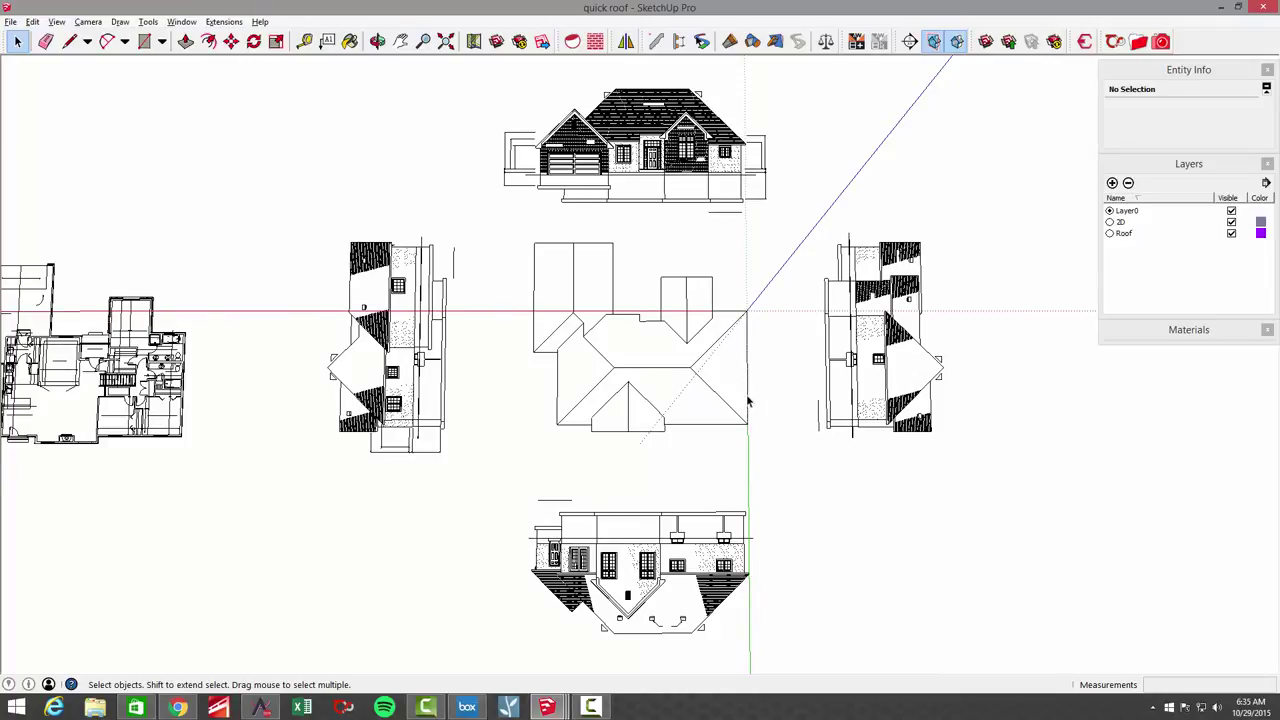
# Step: Rotate the front elevation drawing 90 degrees about its horizontal edge so that it stands upright
pyautogui.moveTo(755, 402); pyautogui.dragTo(851, 370, button='middle')
pyautogui.moveTo(851, 370); pyautogui.dragTo(815, 345)
pyautogui.click(815, 370)
pyautogui.moveTo(850, 440); pyautogui.dragTo(847, 363, button='middle')
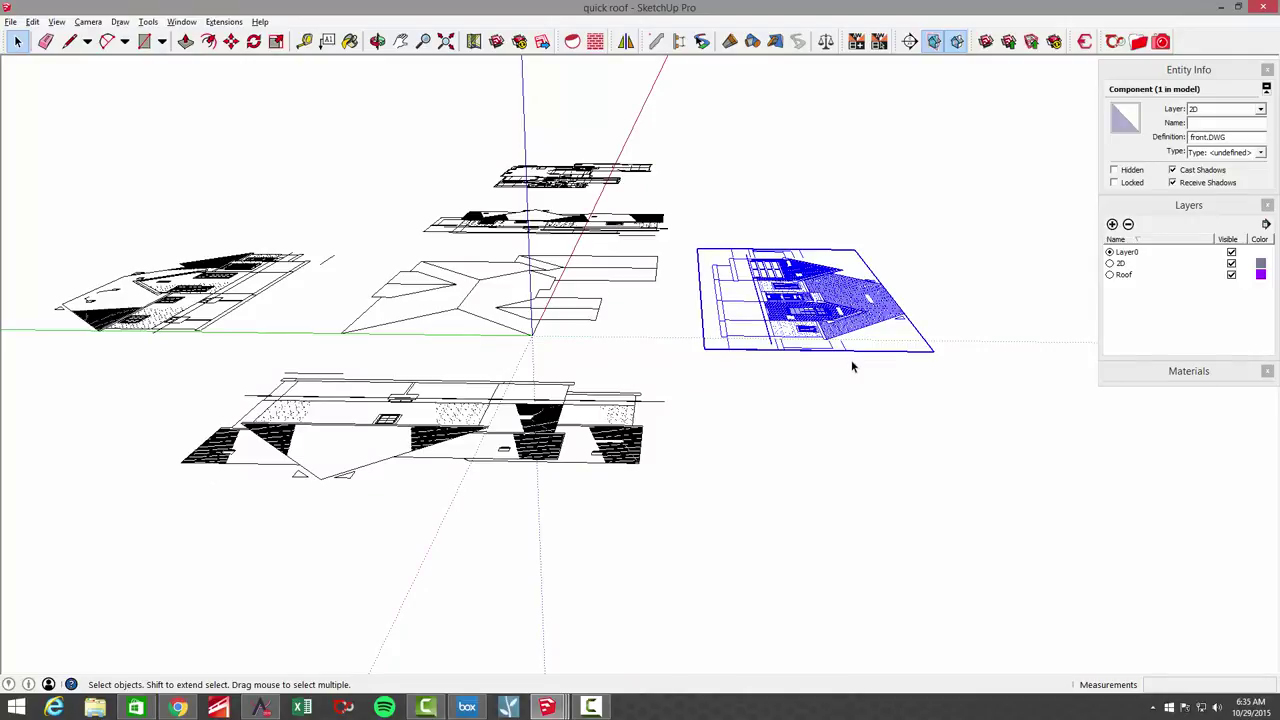
pyautogui.press('m')
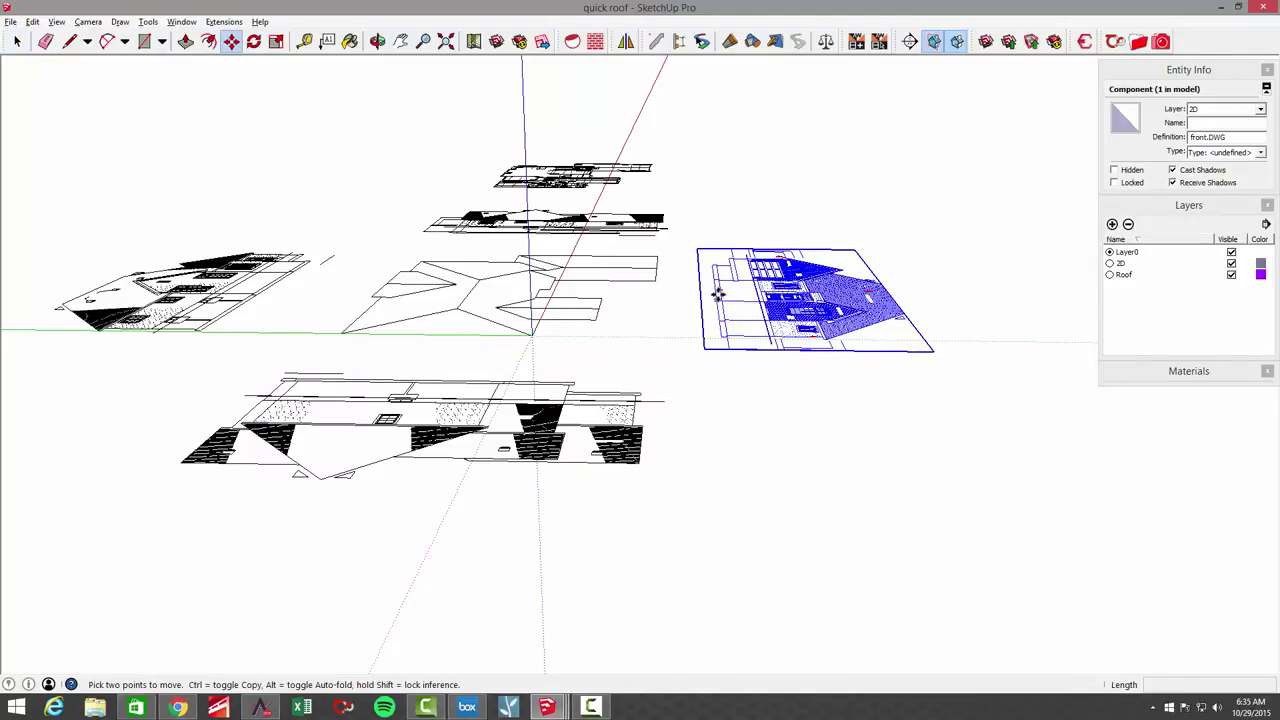
pyautogui.moveTo(746, 327); pyautogui.dragTo(808, 342, button='middle')
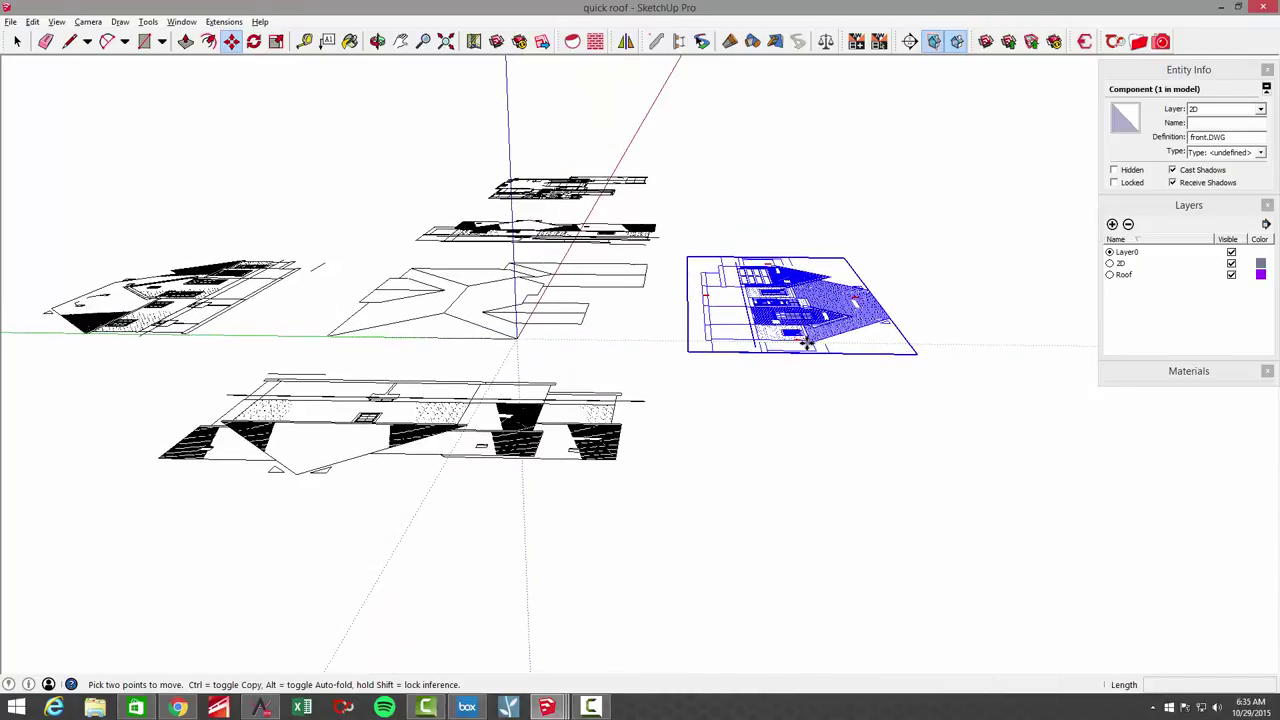
pyautogui.press('q')
pyautogui.click(893, 355)
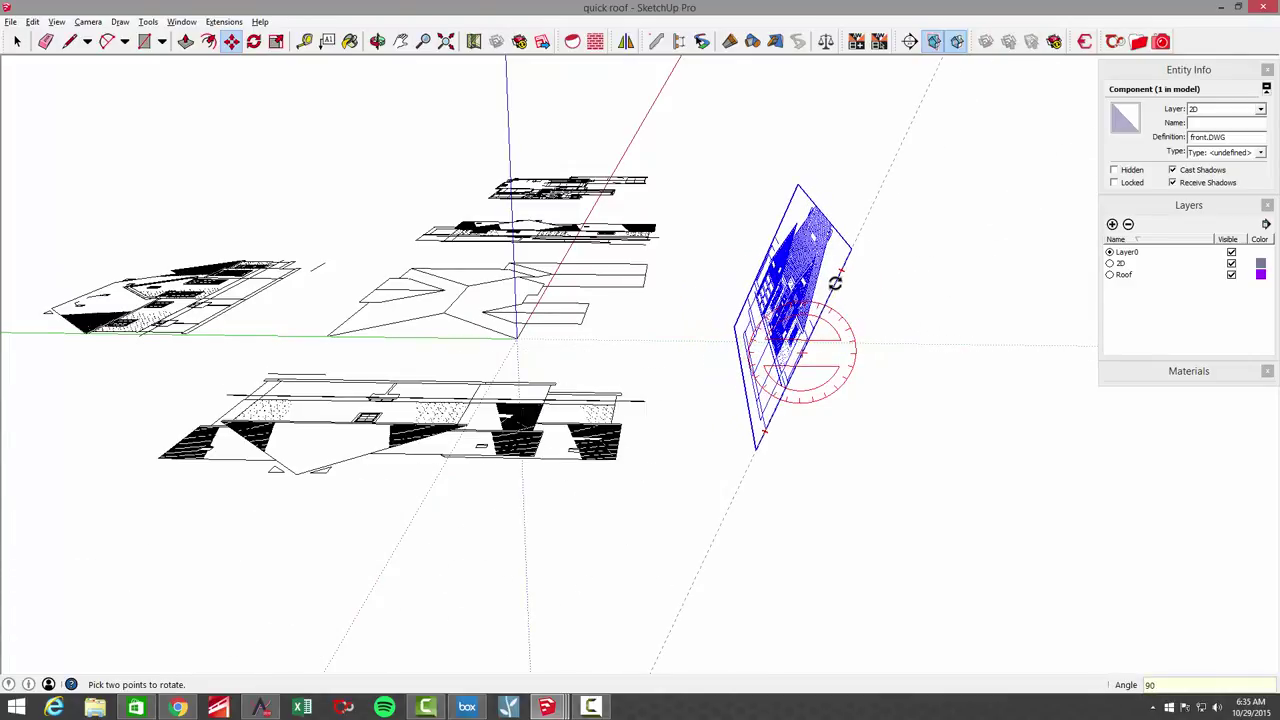
pyautogui.press('Return')
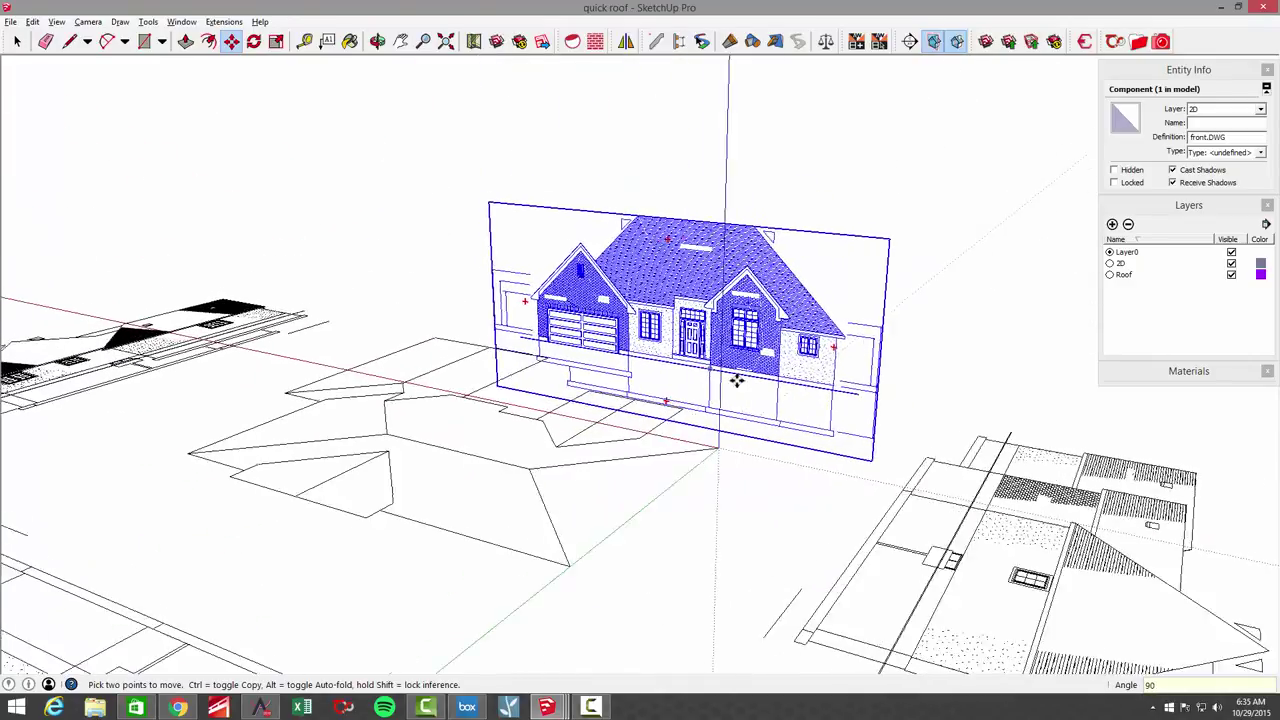
# Step: Move the upright front elevation so the garage gable's outer eave corner meets the matching corner of the roof plan
pyautogui.moveTo(736, 380); pyautogui.dragTo(589, 437, button='middle')
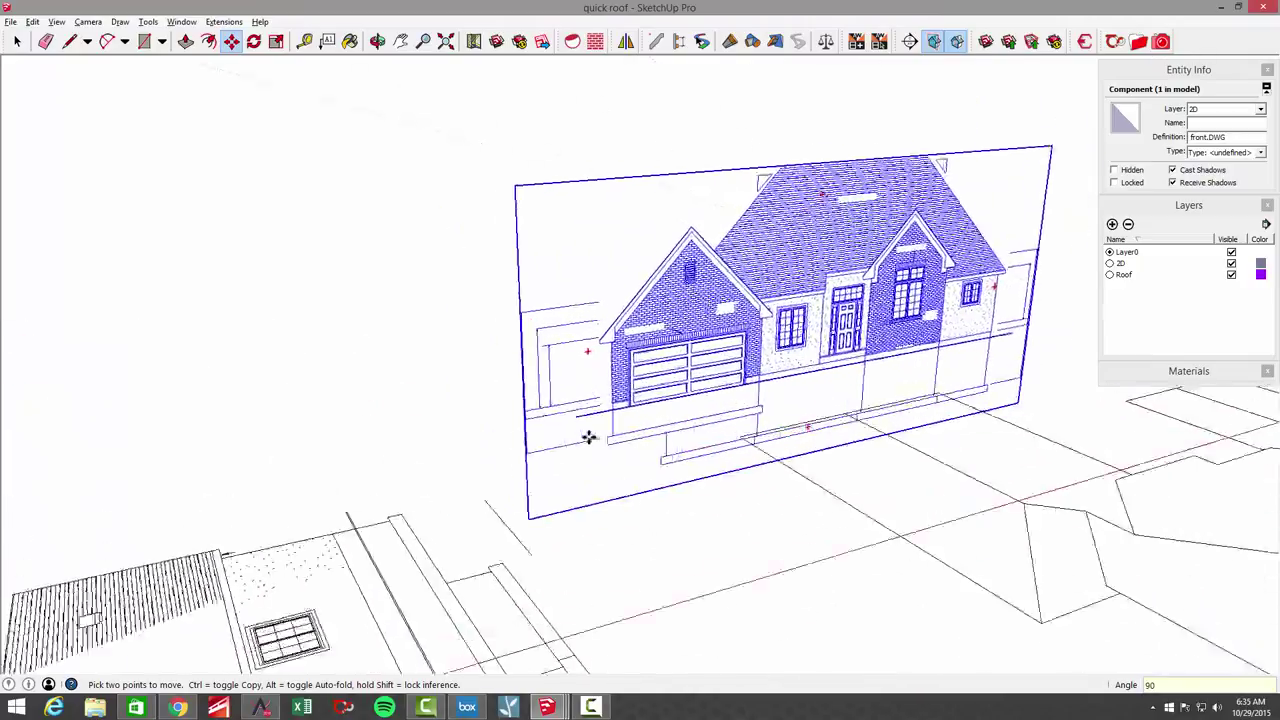
pyautogui.scroll(3, 769, 440)
pyautogui.scroll(8, 740, 383)
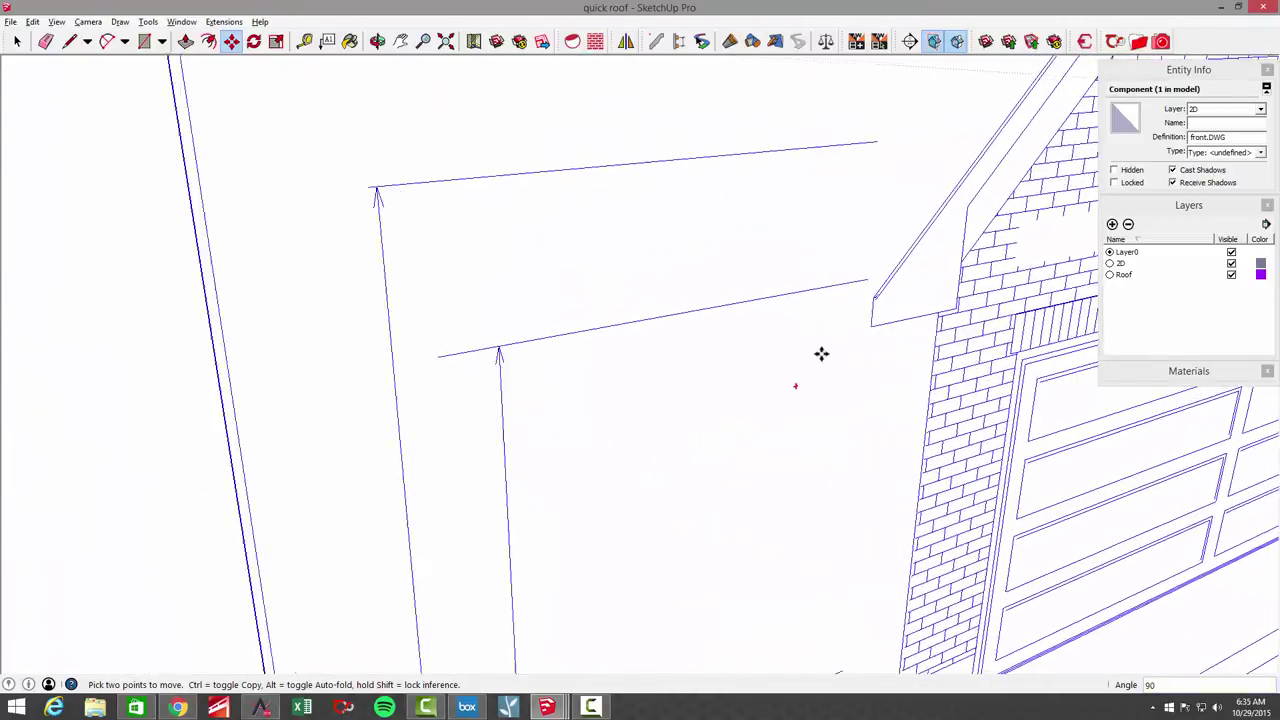
pyautogui.scroll(6, 821, 353)
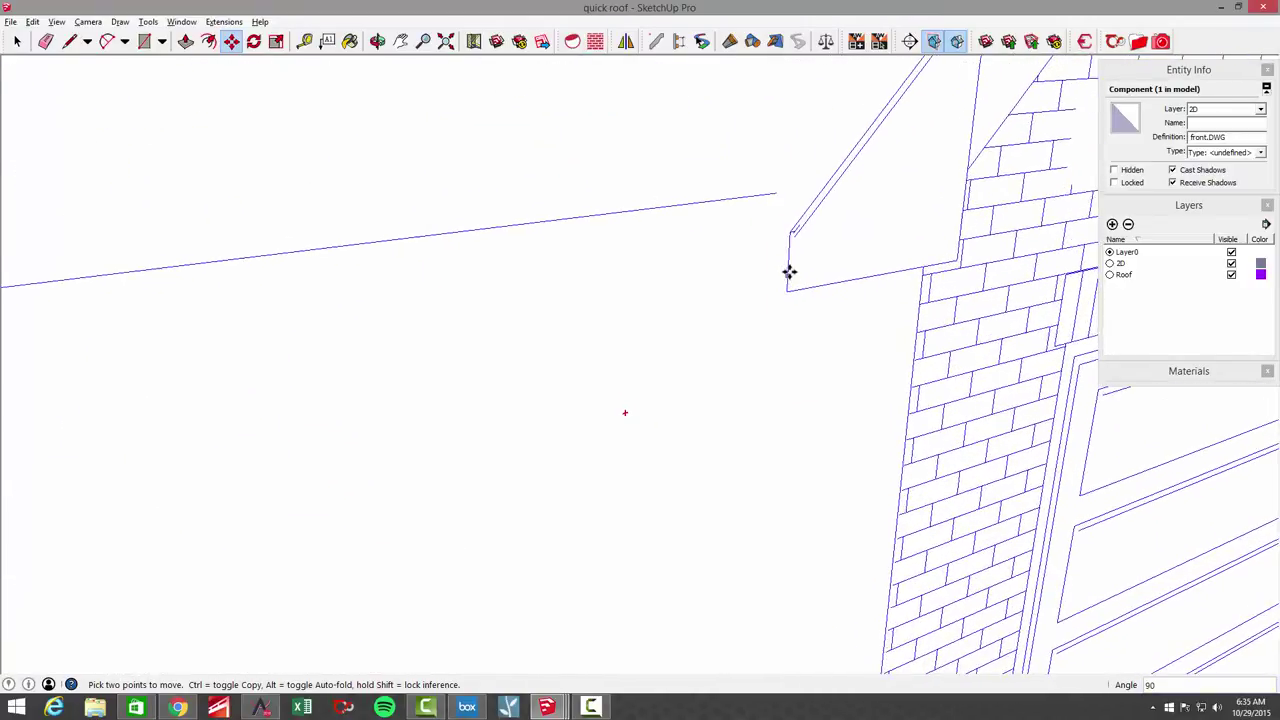
pyautogui.scroll(1, 789, 272)
pyautogui.scroll(-10, 793, 224)
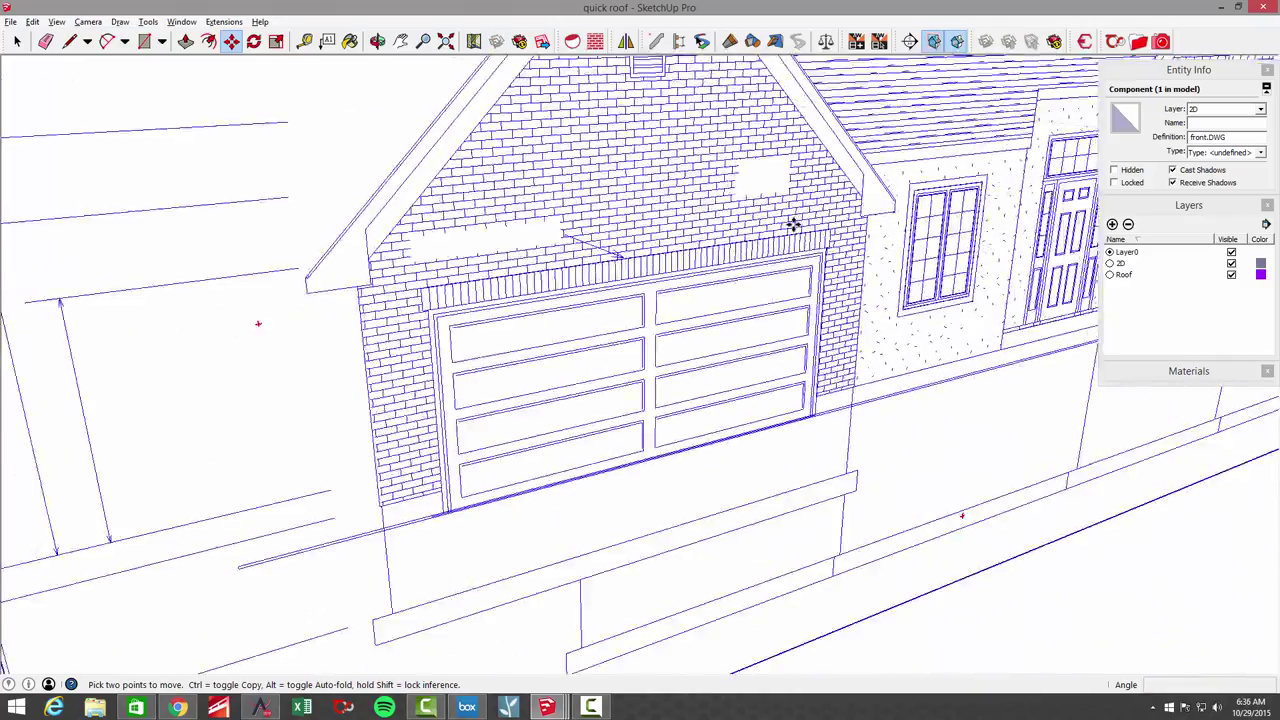
pyautogui.scroll(4, 646, 354)
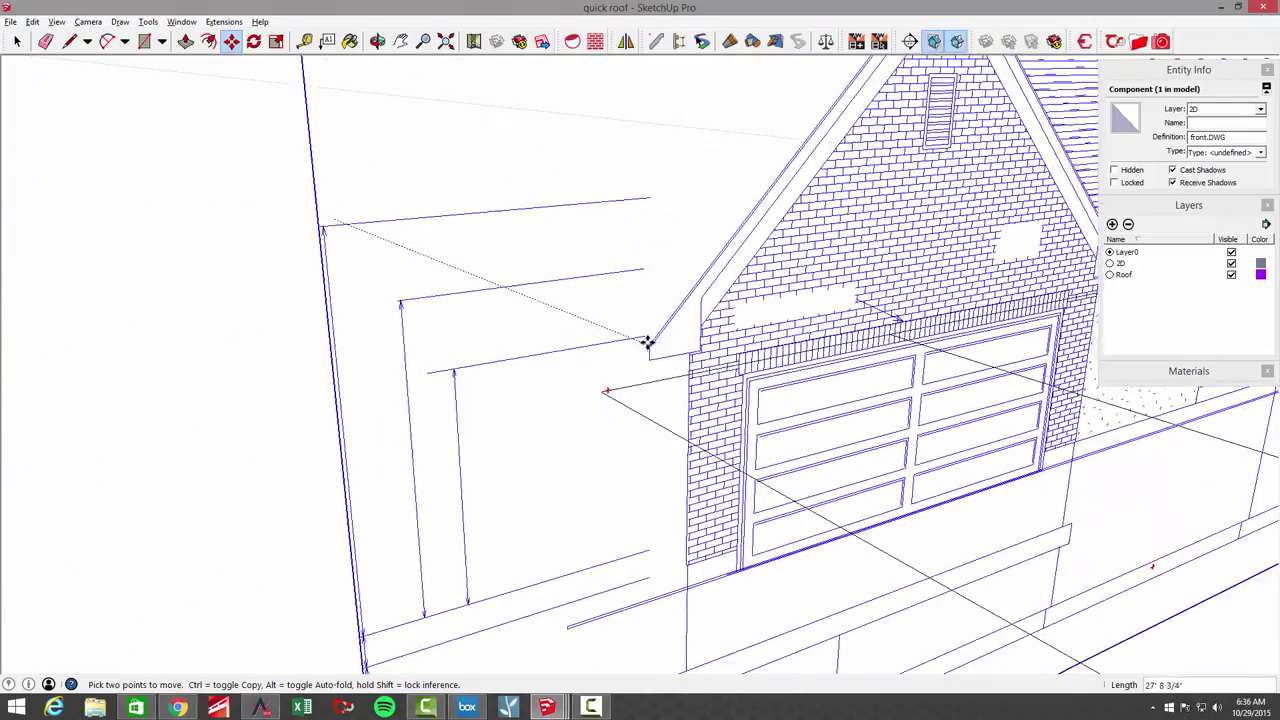
pyautogui.scroll(-5, 640, 344)
pyautogui.moveTo(526, 306); pyautogui.dragTo(407, 476, button='middle')
pyautogui.scroll(3, 933, 465)
pyautogui.scroll(-3, 723, 443)
pyautogui.press('l')
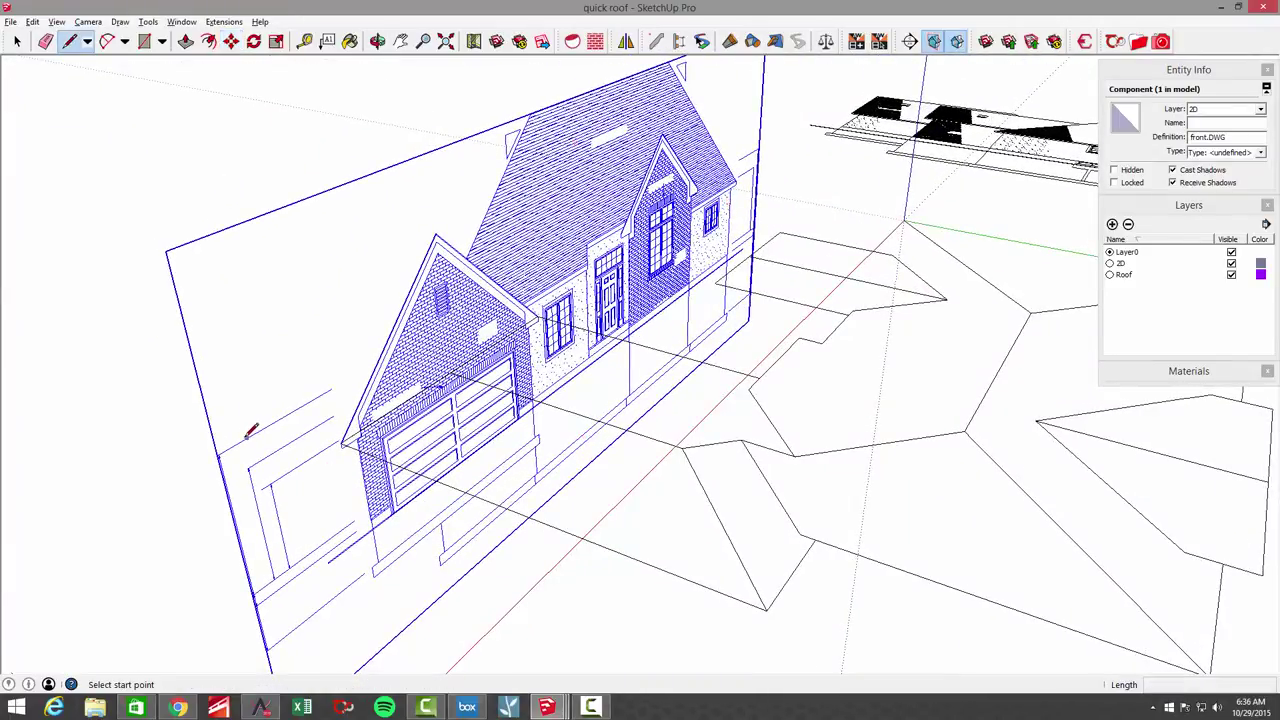
pyautogui.scroll(5, 345, 476)
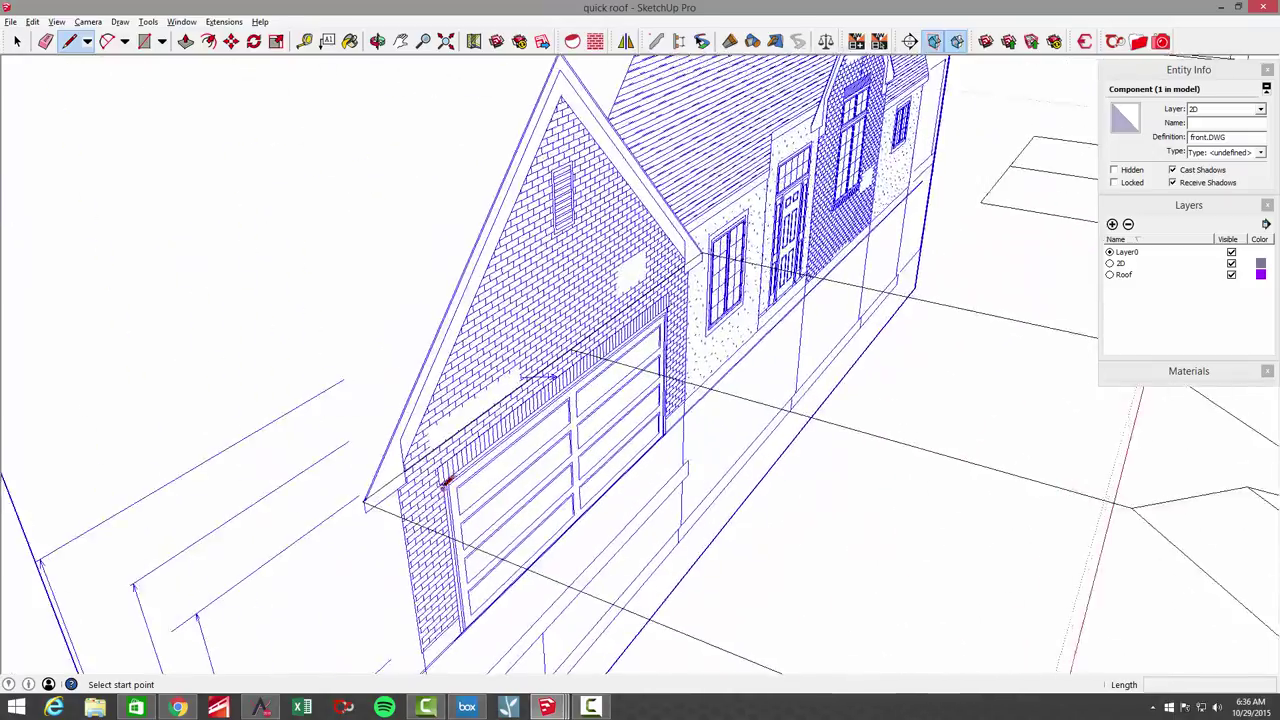
pyautogui.scroll(-8, 508, 460)
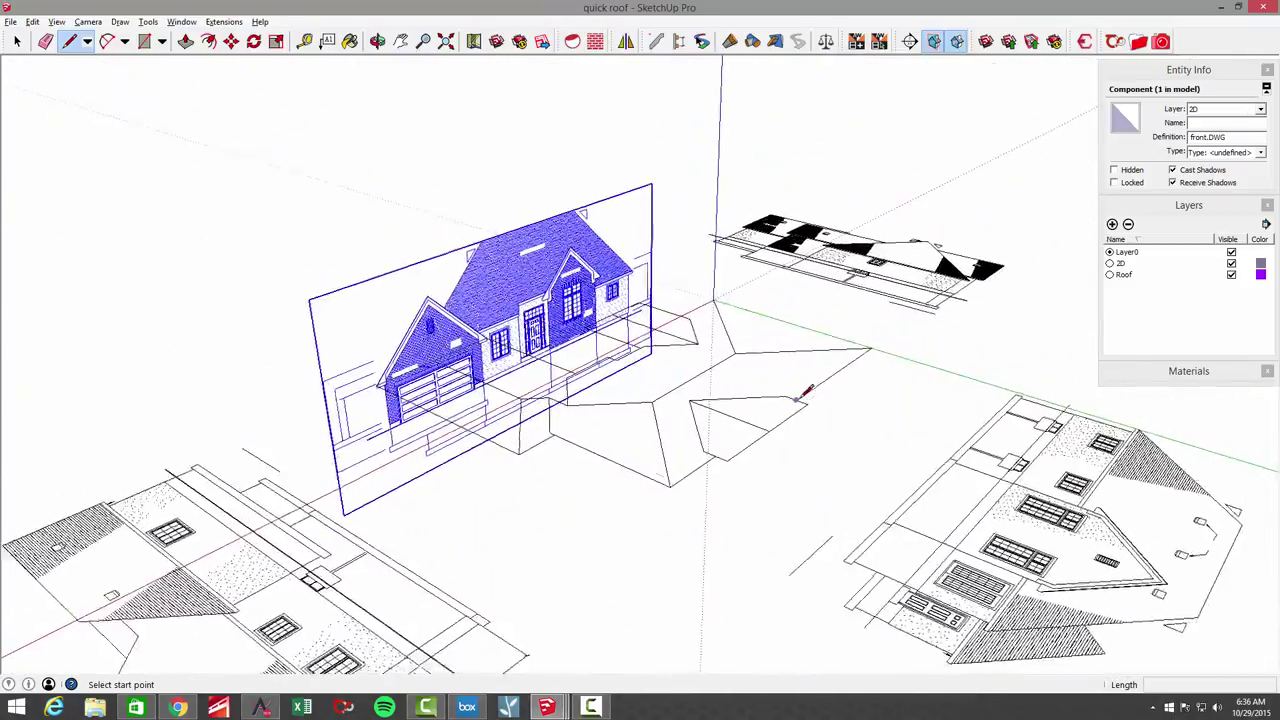
pyautogui.scroll(-1, 1003, 378)
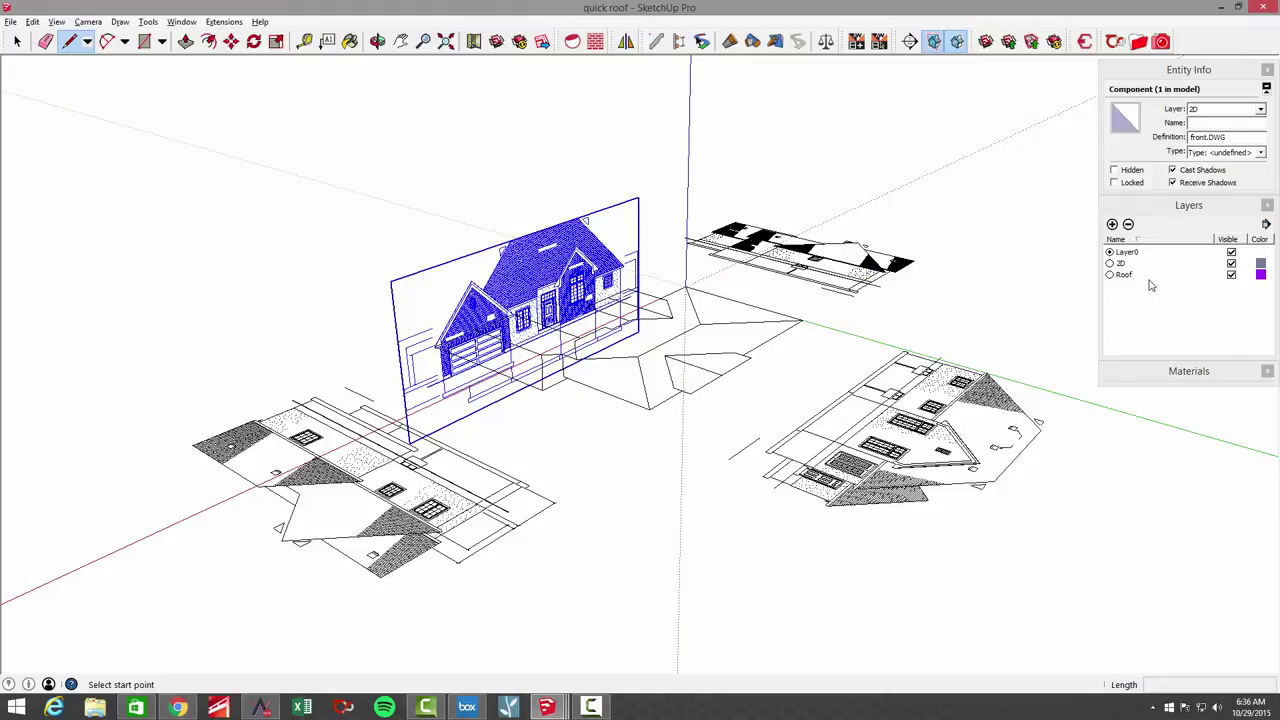
# Step: Nudge the front elevation so the garage gable's outer eave corner snaps exactly onto the roof plan's corner, and check the opposite eave
pyautogui.scroll(6, 661, 347)
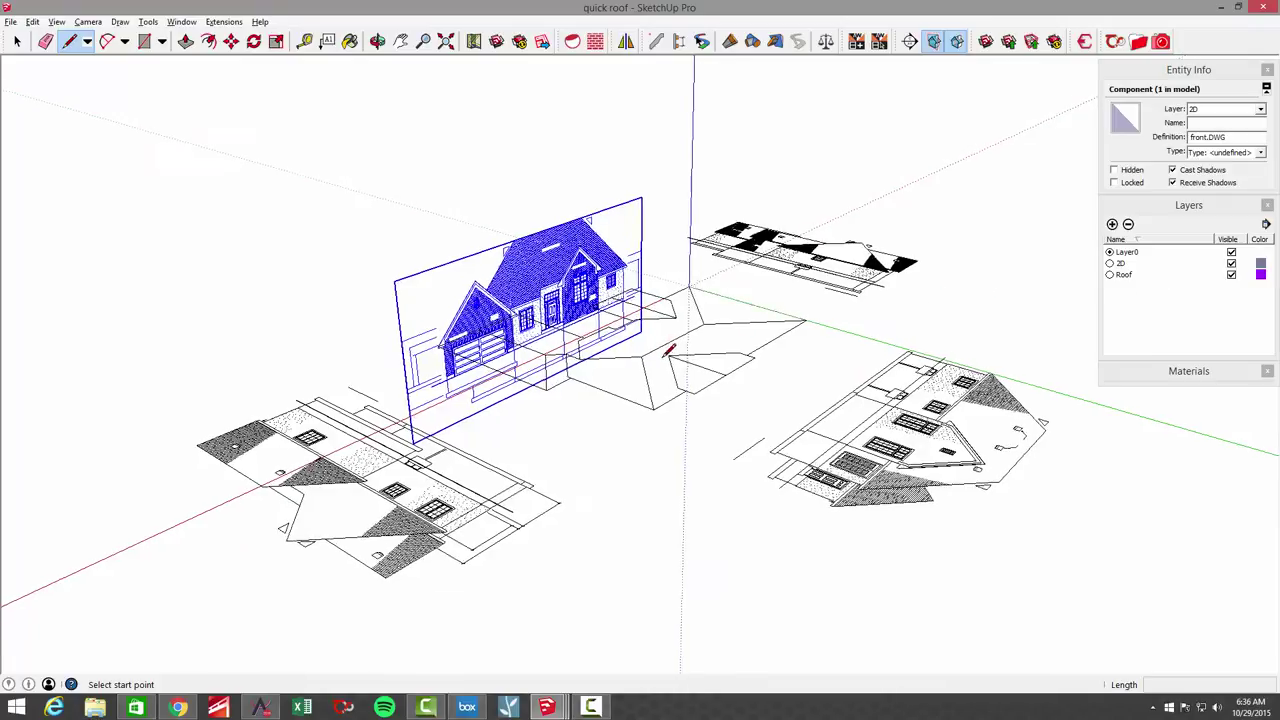
pyautogui.scroll(6, 652, 357)
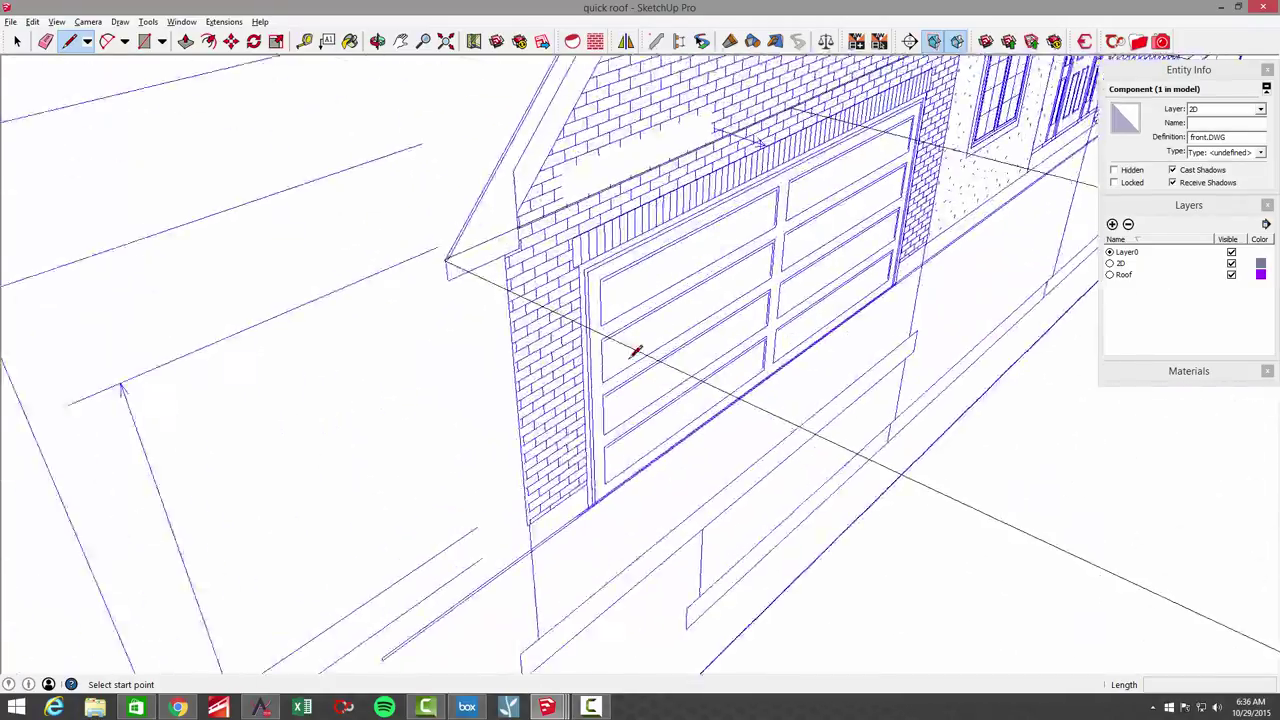
pyautogui.scroll(5, 577, 328)
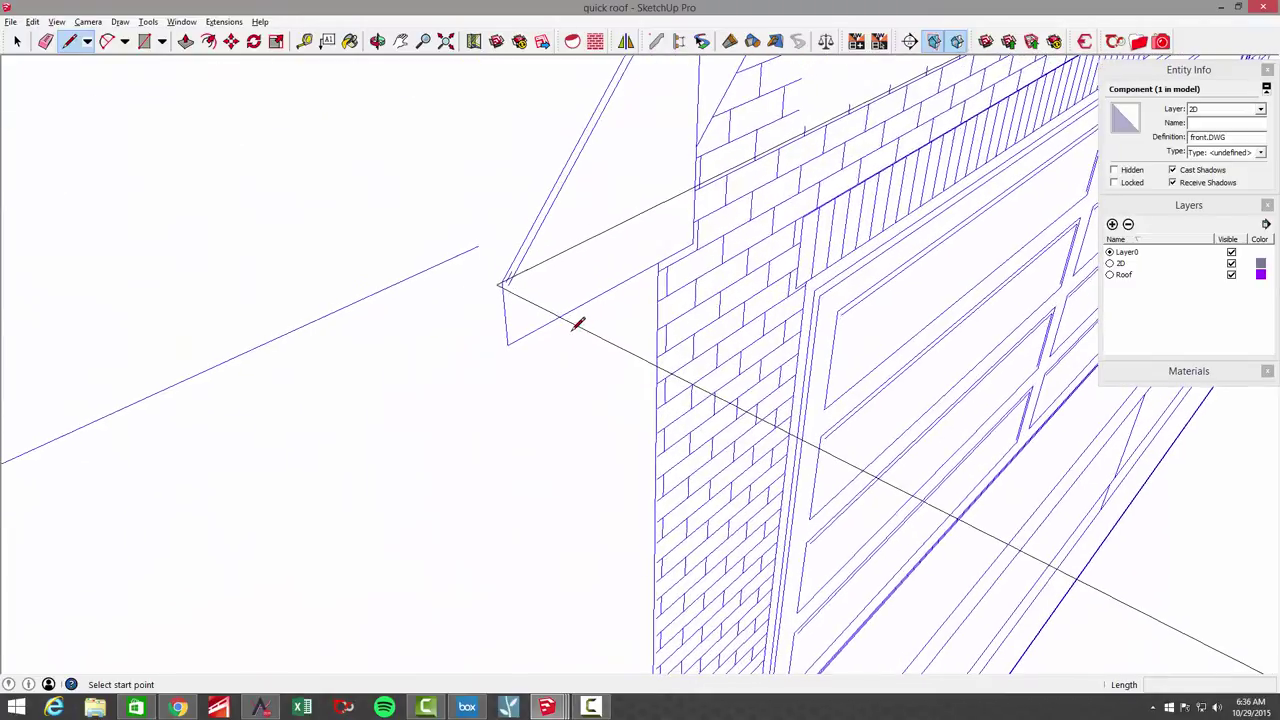
pyautogui.press('space')
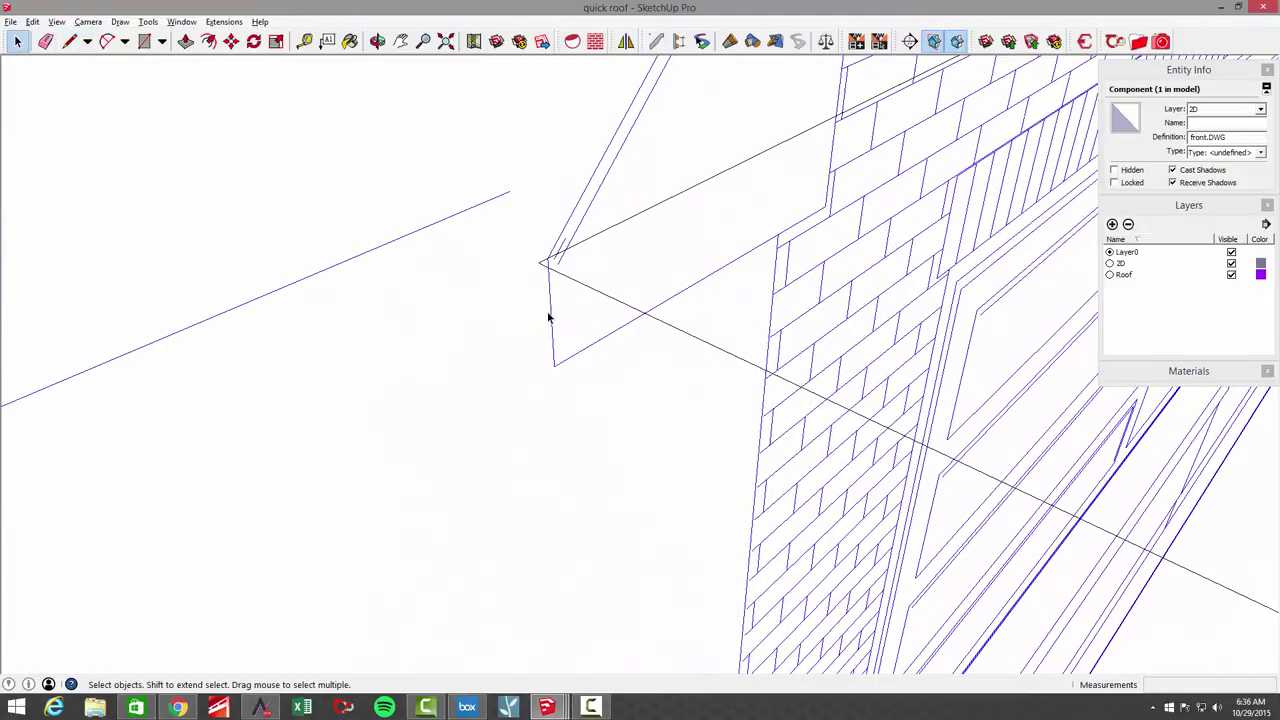
pyautogui.press('m')
pyautogui.click(548, 259)
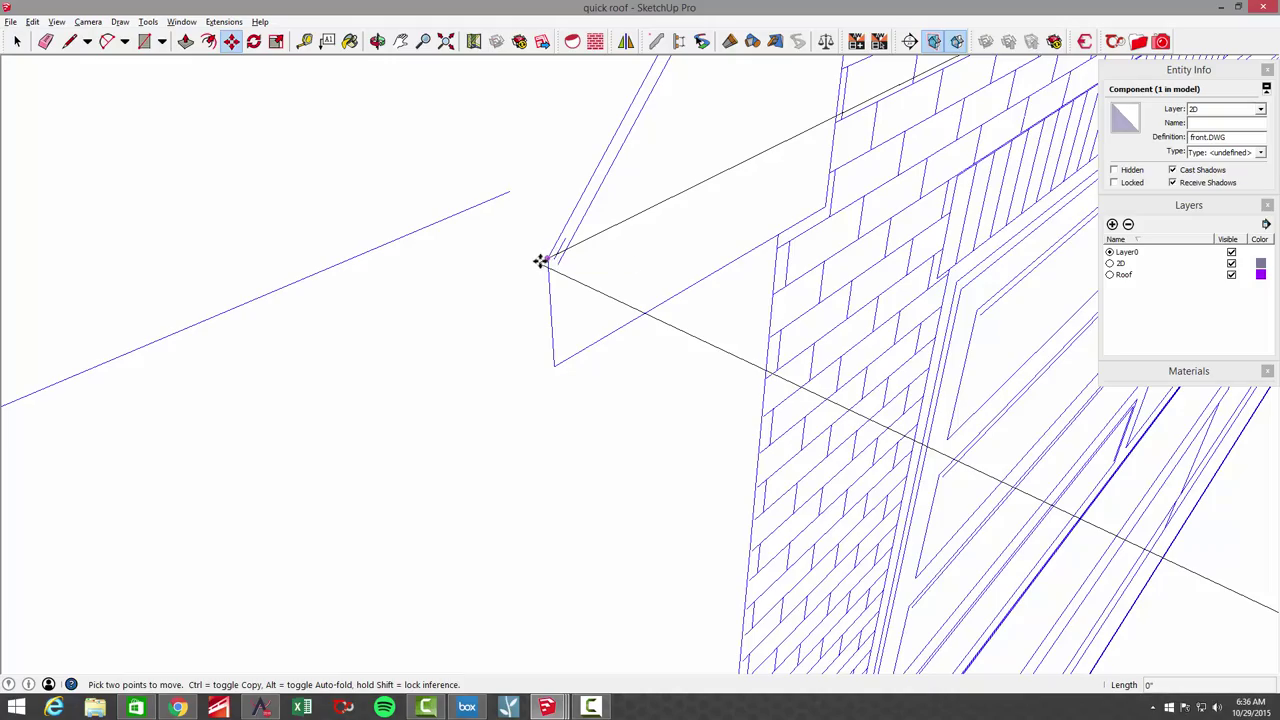
pyautogui.click(537, 262)
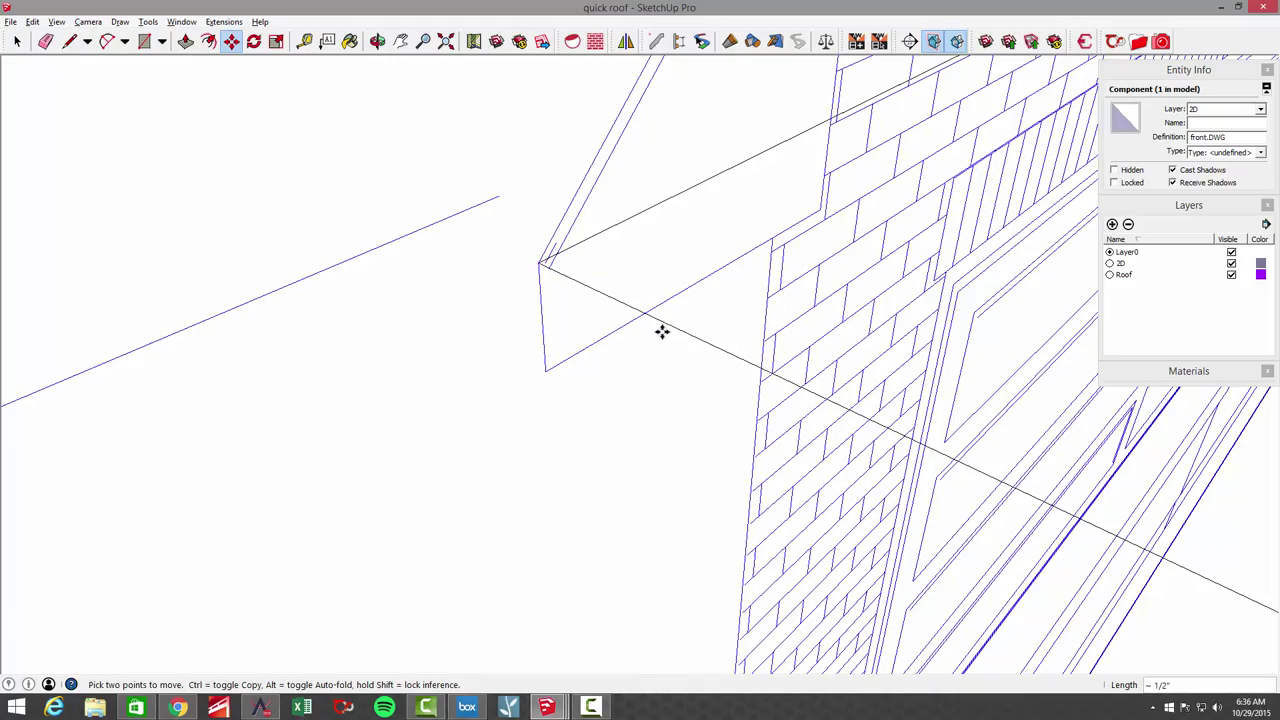
pyautogui.scroll(-5, 655, 332)
pyautogui.scroll(6, 650, 333)
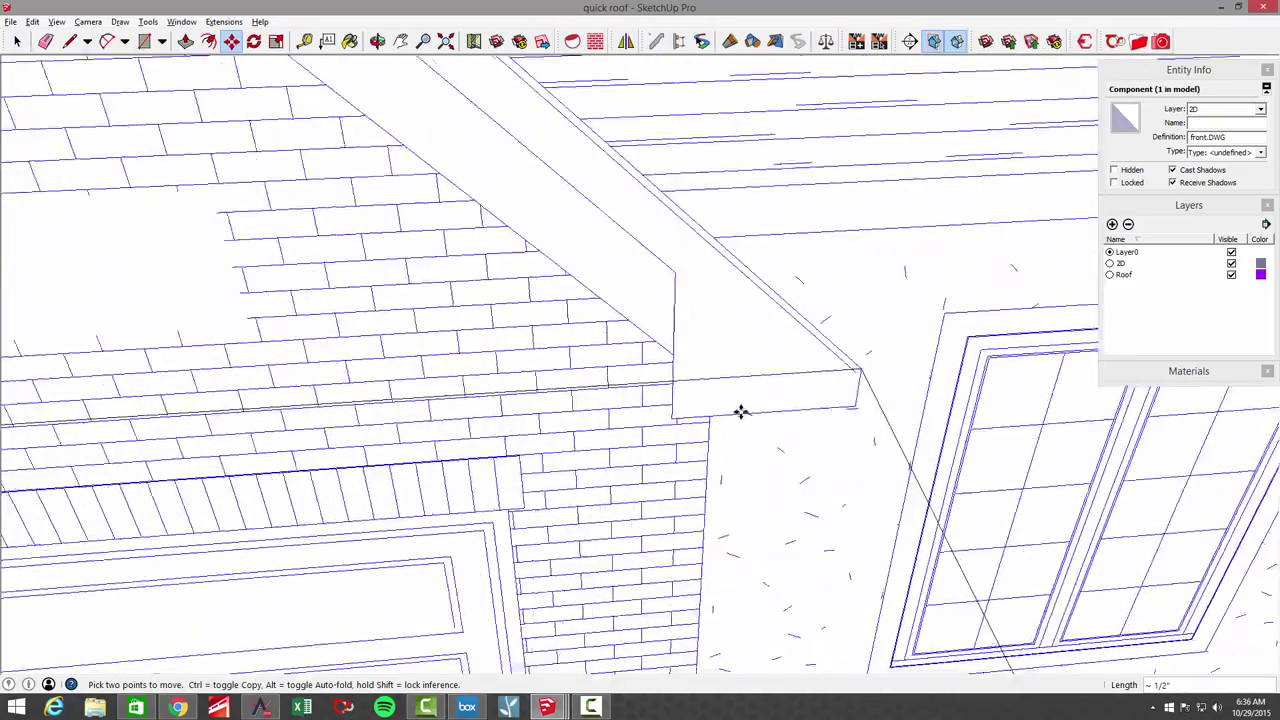
pyautogui.scroll(-6, 741, 412)
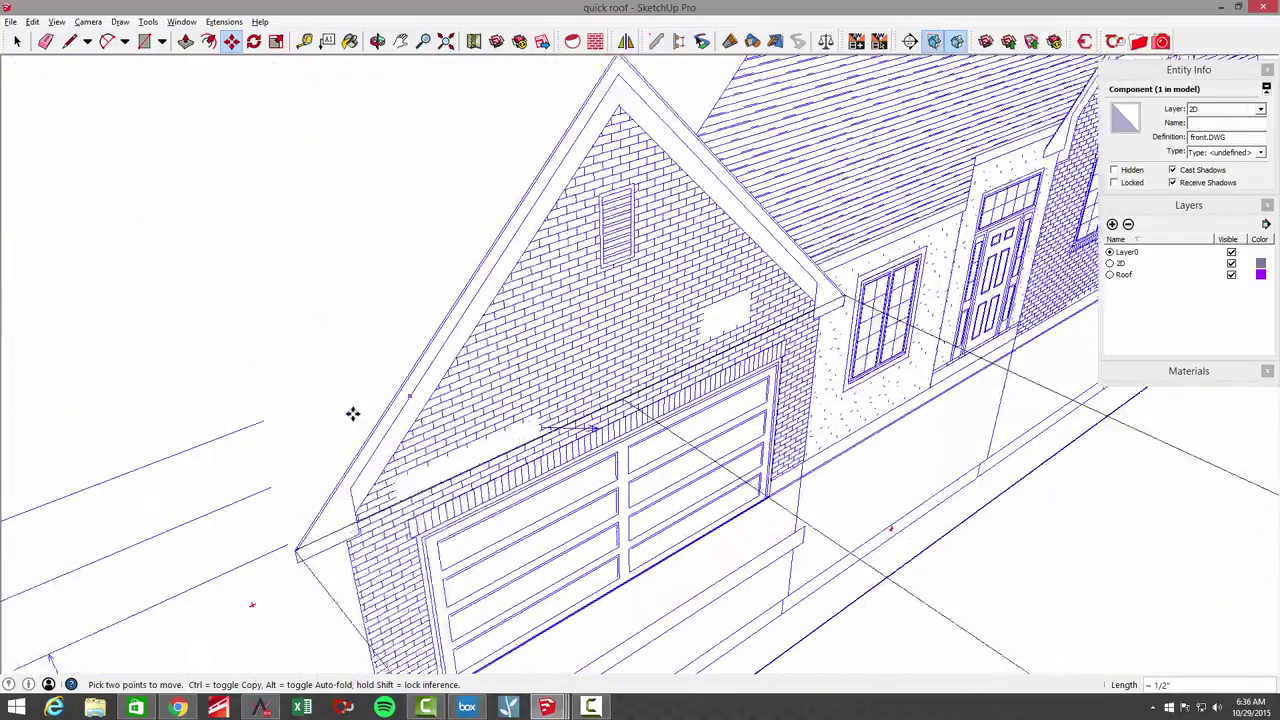
# Step: Draw a line along the garage gable's outer slope from the eave corner on the roof plan to the gable peak
pyautogui.moveTo(353, 414); pyautogui.dragTo(365, 357, button='middle')
pyautogui.press('l')
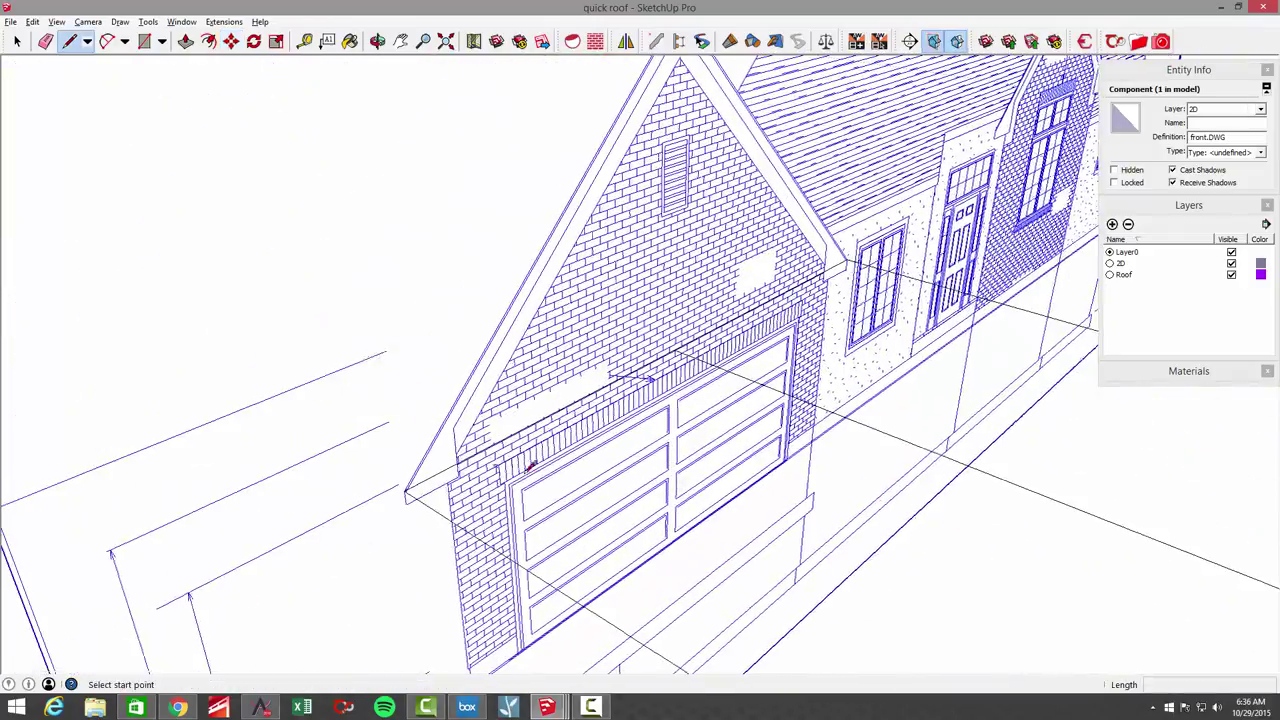
pyautogui.scroll(4, 529, 463)
pyautogui.scroll(1, 475, 465)
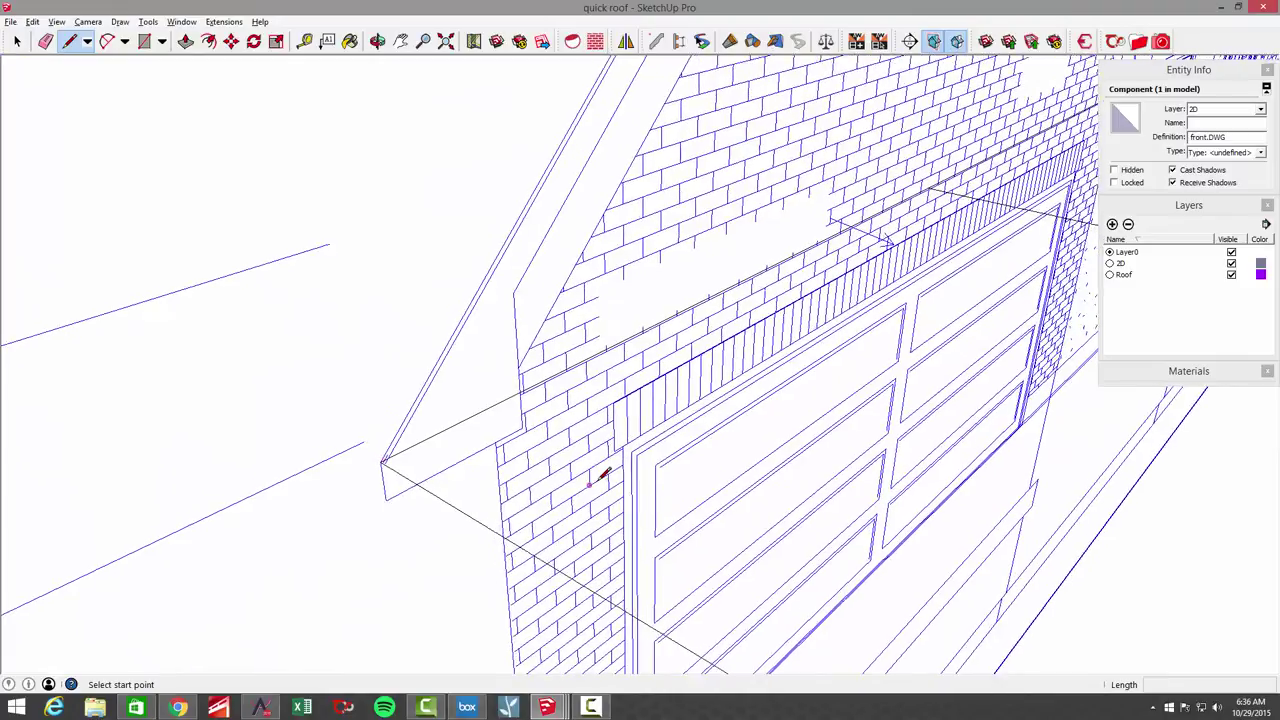
pyautogui.scroll(4, 597, 479)
pyautogui.scroll(1, 549, 508)
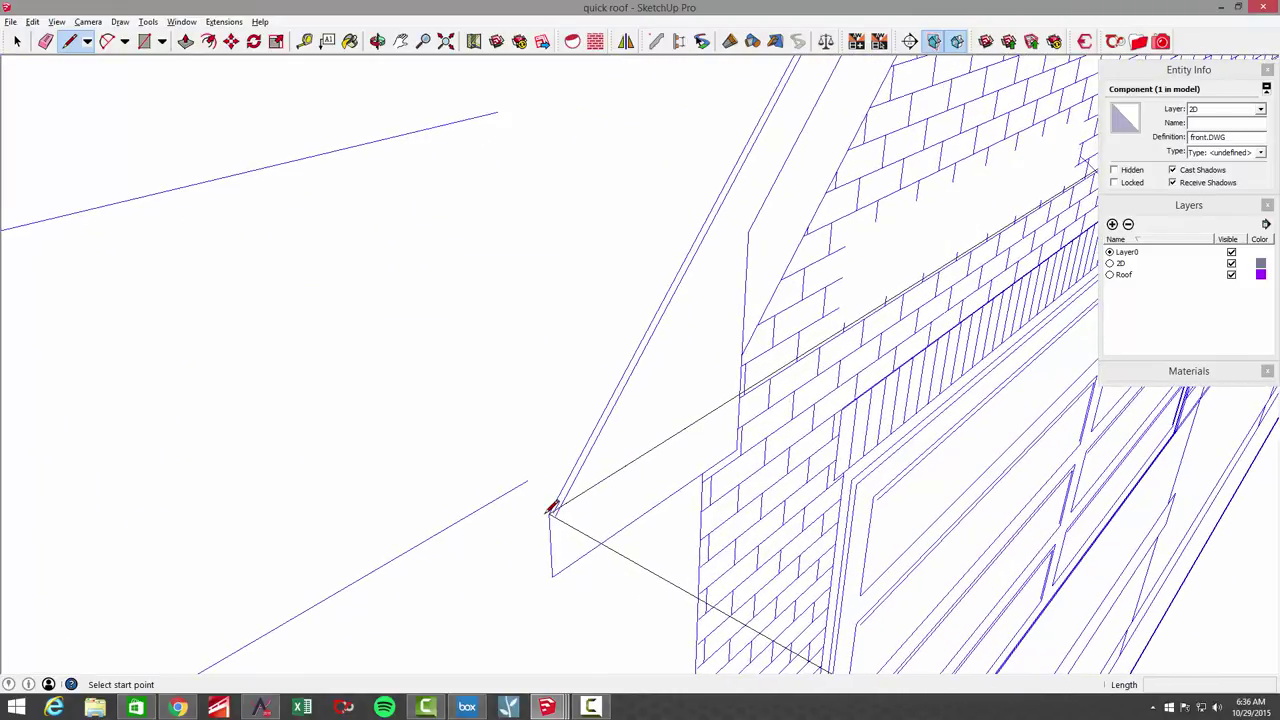
pyautogui.click(552, 508)
pyautogui.scroll(-5, 540, 488)
pyautogui.scroll(2, 589, 443)
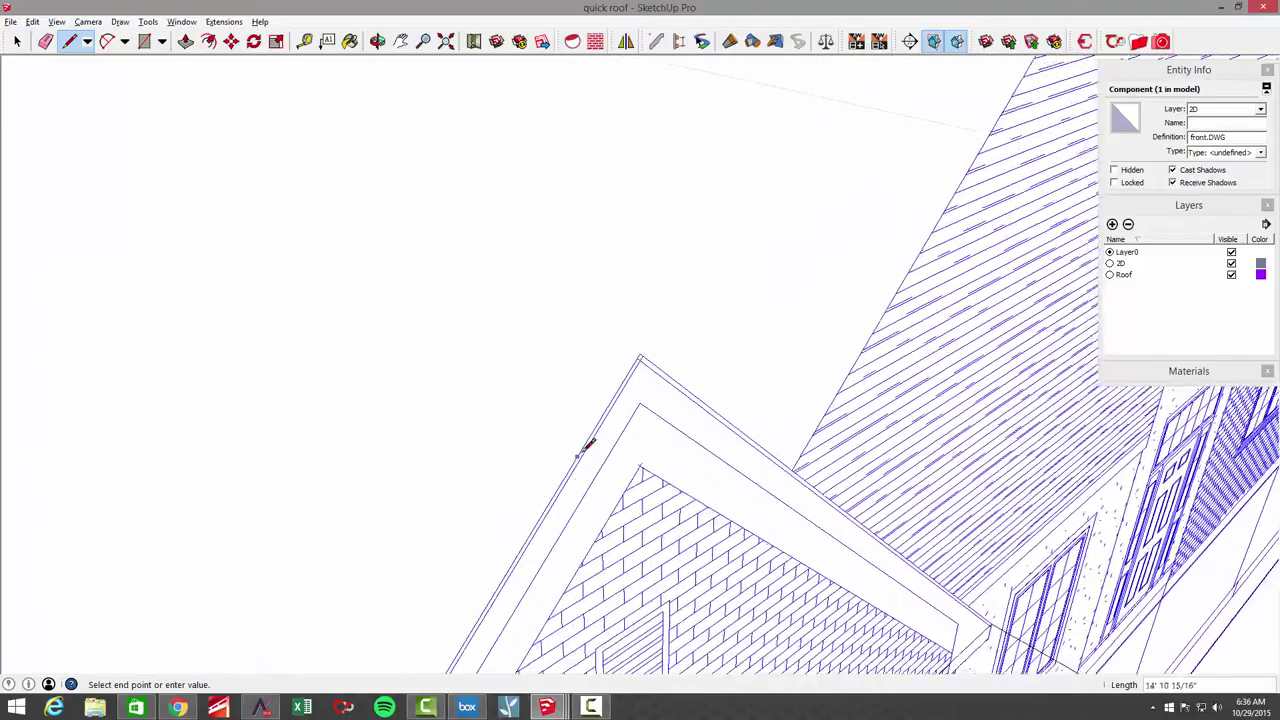
pyautogui.scroll(2, 648, 390)
pyautogui.scroll(1, 650, 382)
pyautogui.click(649, 380)
# Step: Continue the line from the gable peak along the inner slope to the eave corner beside the entry window
pyautogui.scroll(-4, 650, 380)
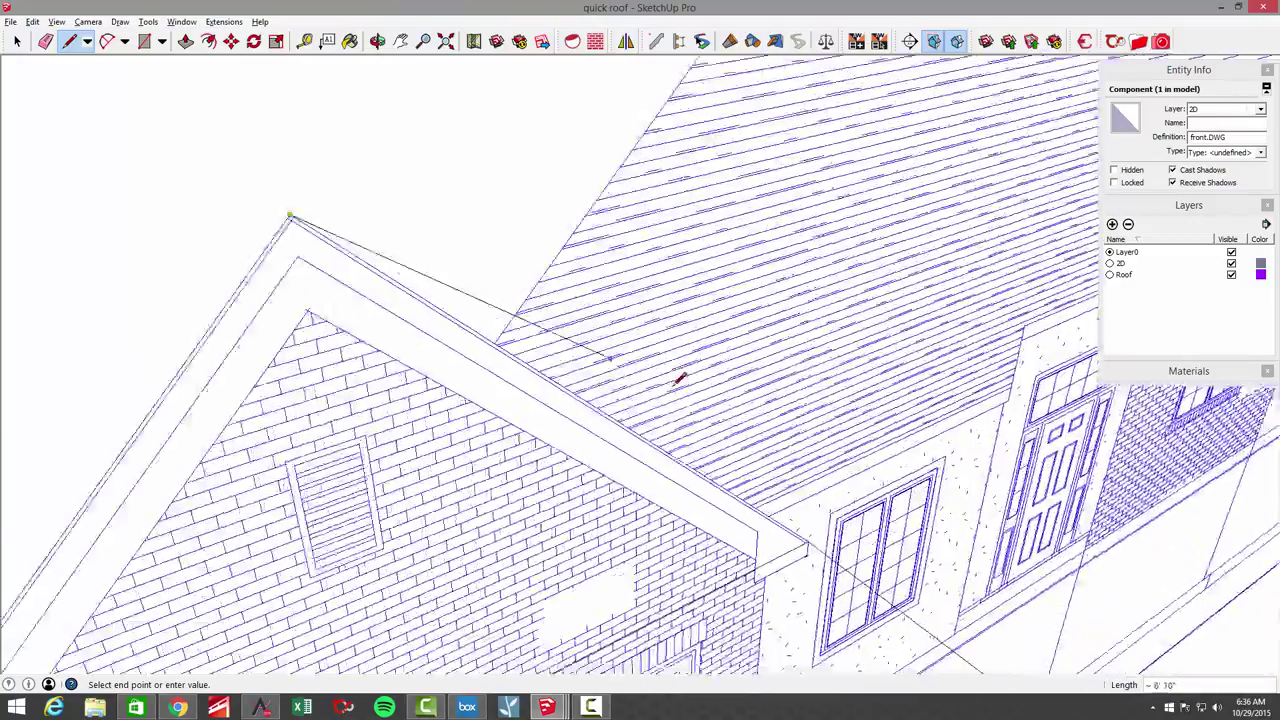
pyautogui.scroll(3, 674, 402)
pyautogui.scroll(3, 738, 496)
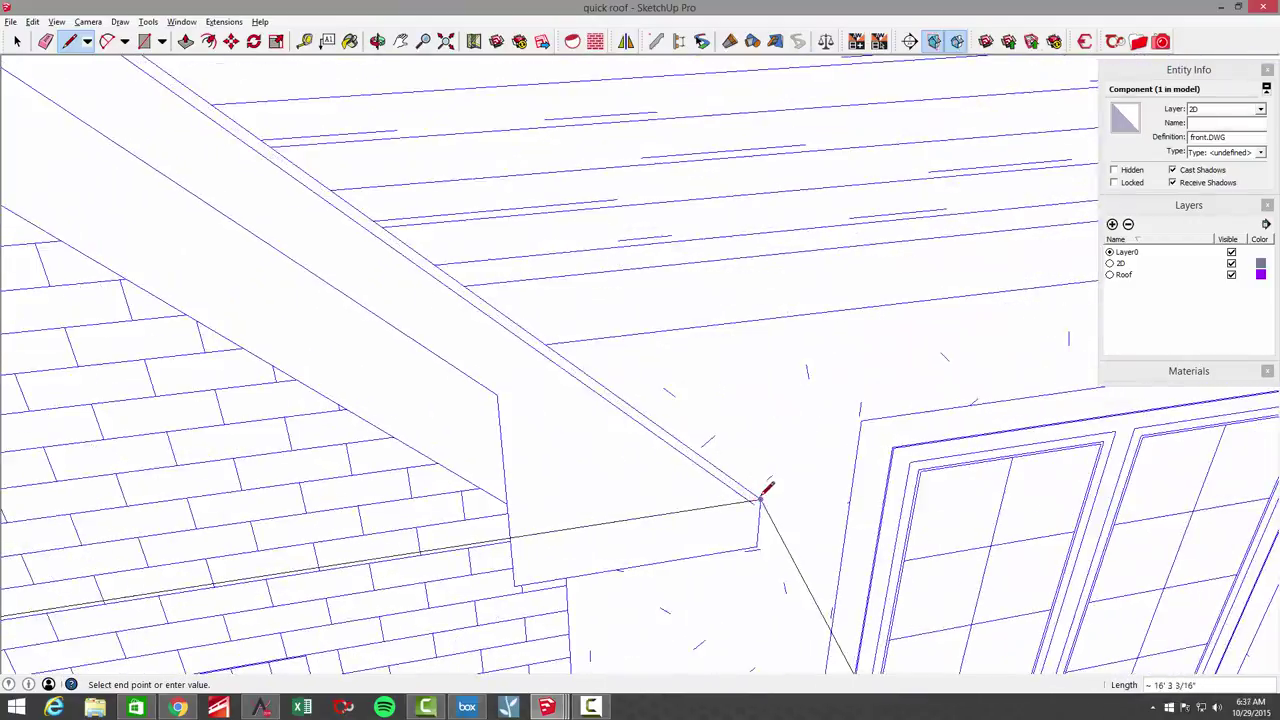
pyautogui.scroll(-6, 617, 452)
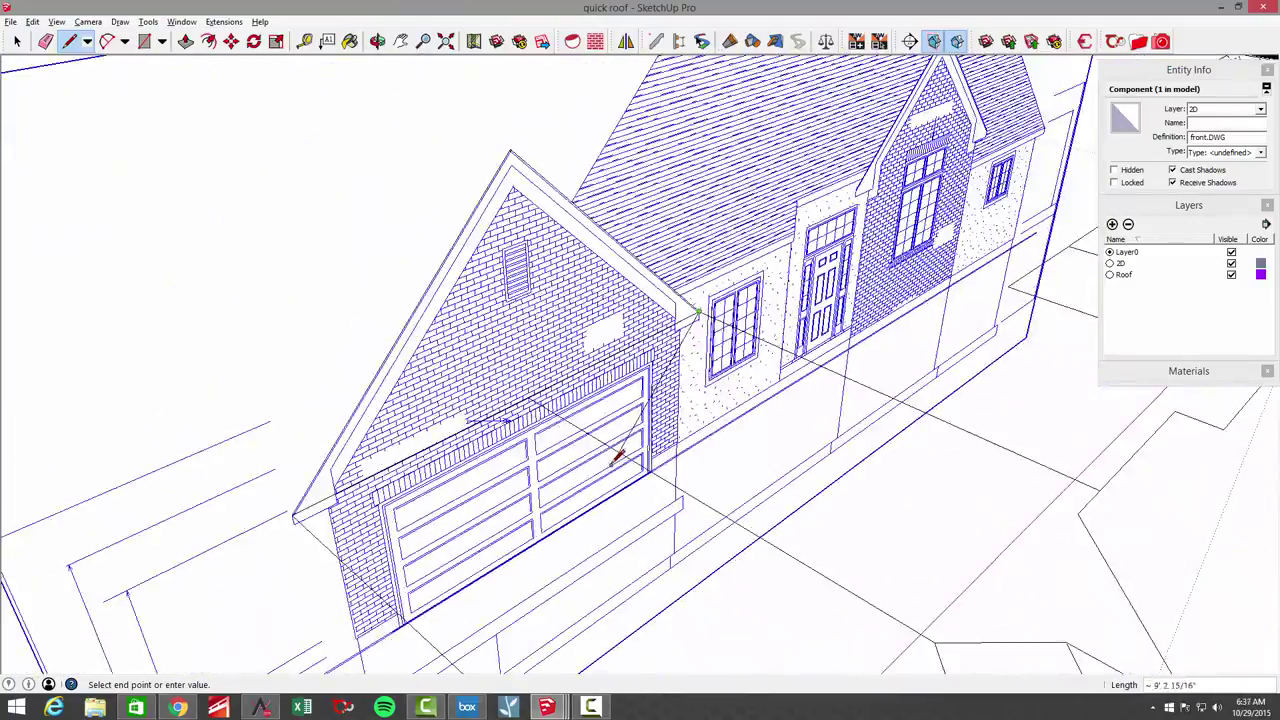
pyautogui.press('Escape')
pyautogui.scroll(2, 435, 495)
pyautogui.scroll(3, 435, 505)
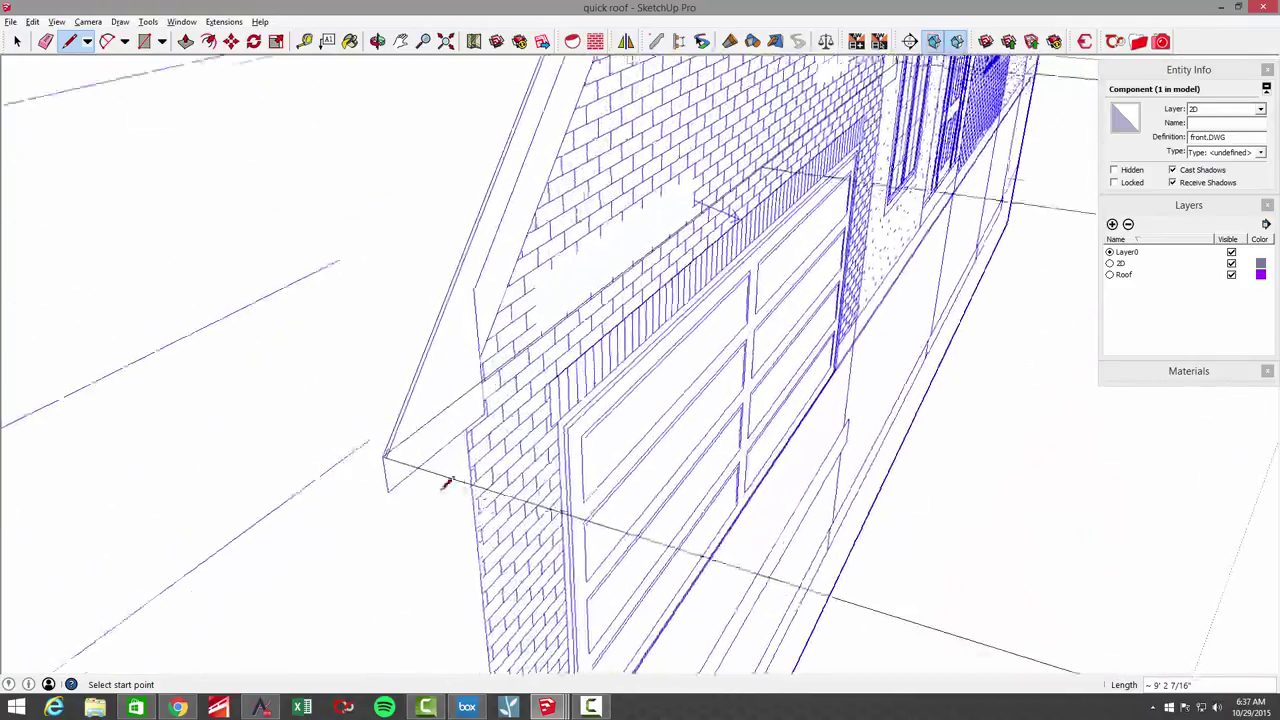
pyautogui.click(370, 545)
pyautogui.scroll(-5, 443, 531)
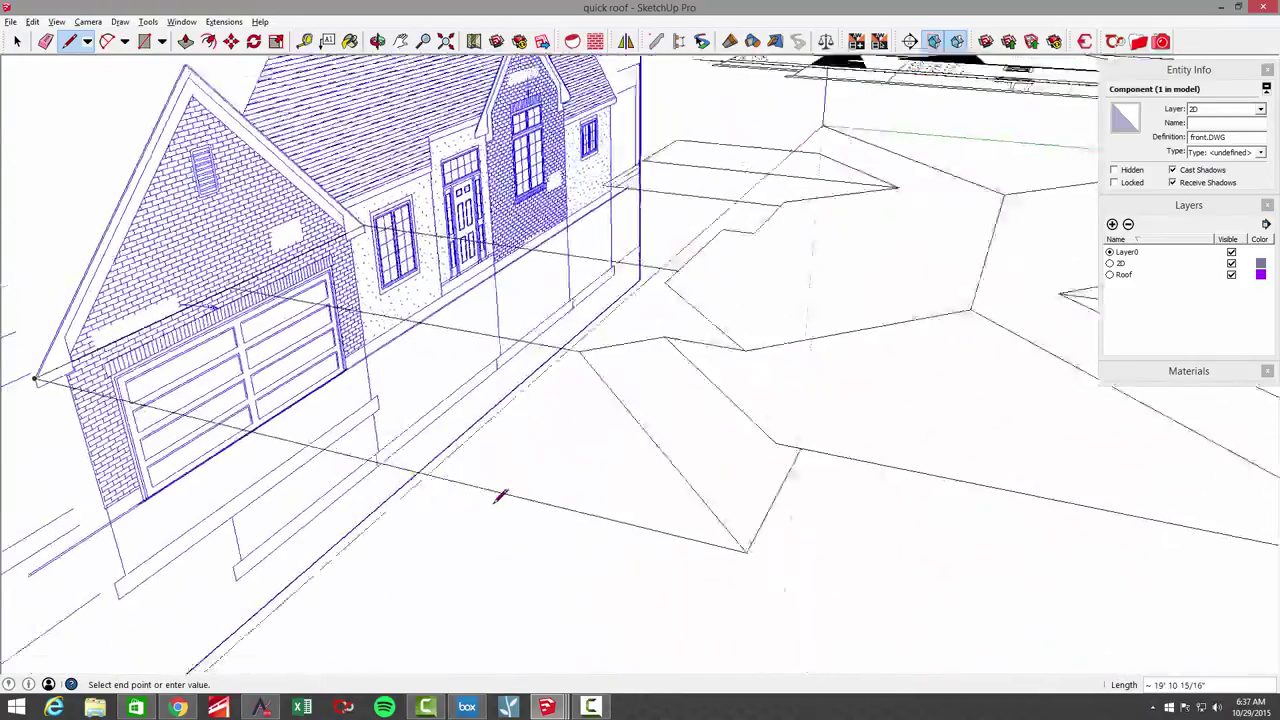
pyautogui.moveTo(638, 513); pyautogui.dragTo(587, 512, button='middle')
pyautogui.press('Escape')
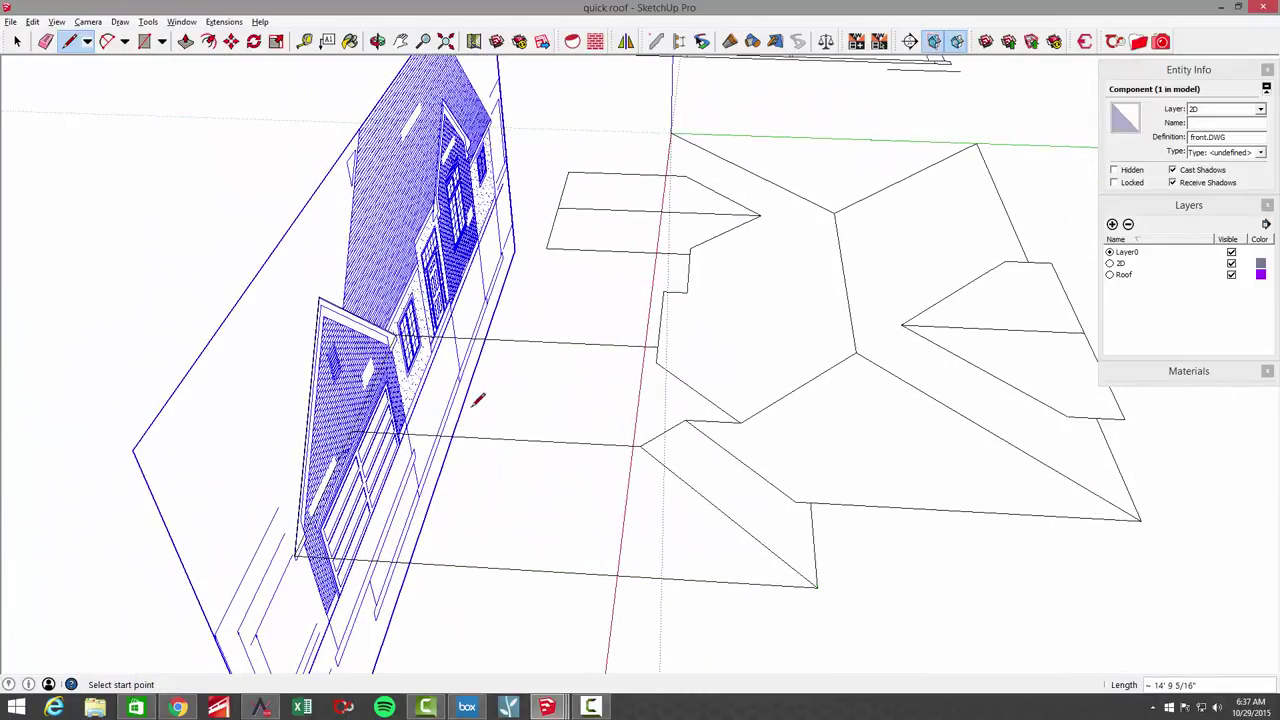
# Step: Draw the garage ridge line from the gable peak along the green axis, ending directly above the ridge's endpoint in the roof plan
pyautogui.keyDown('shift'); pyautogui.moveTo(478, 400); pyautogui.dragTo(560, 418, button='middle'); pyautogui.keyUp('shift')
pyautogui.scroll(3, 457, 386)
pyautogui.moveTo(457, 386); pyautogui.dragTo(430, 357, button='middle')
pyautogui.scroll(2, 475, 335)
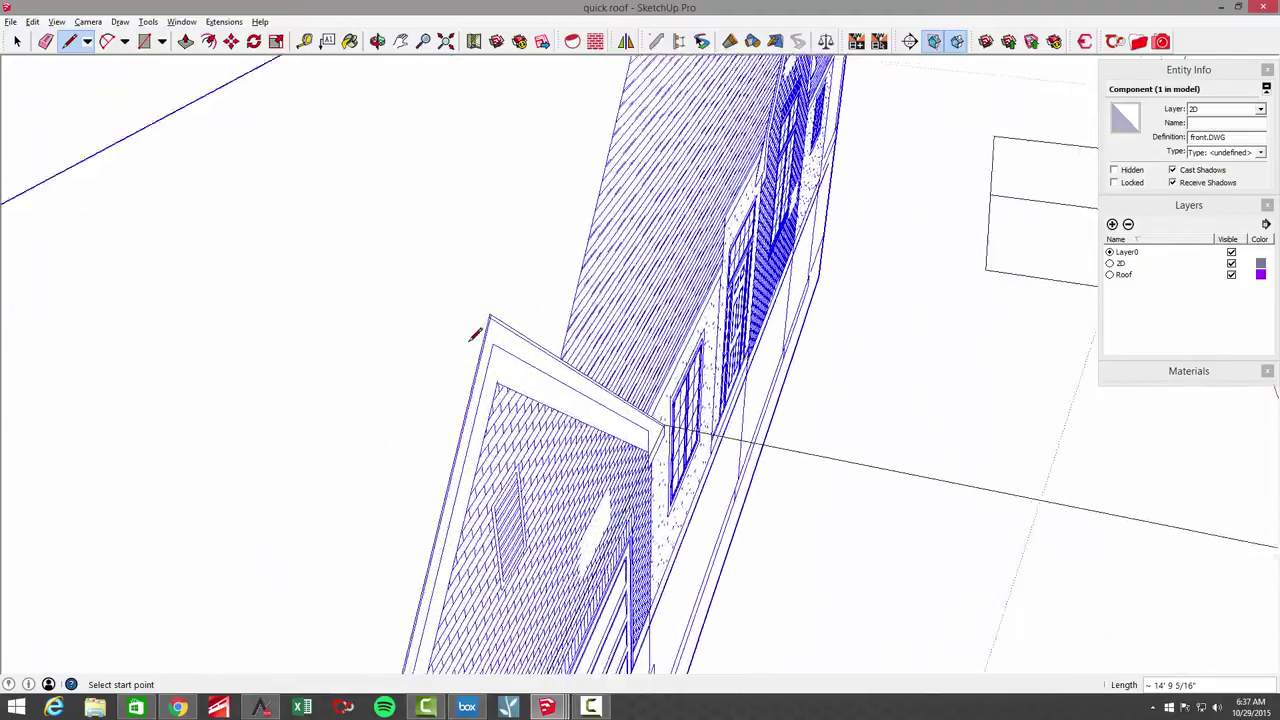
pyautogui.scroll(4, 476, 335)
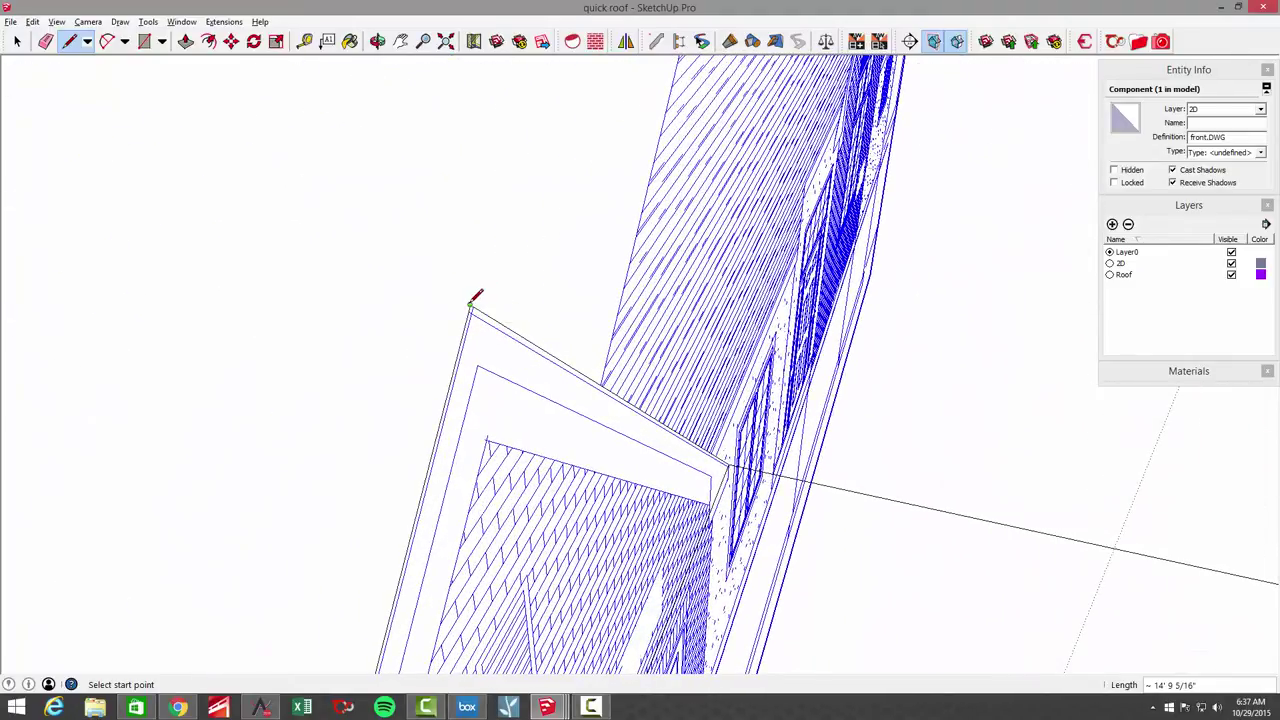
pyautogui.click(470, 304)
pyautogui.scroll(-8, 500, 300)
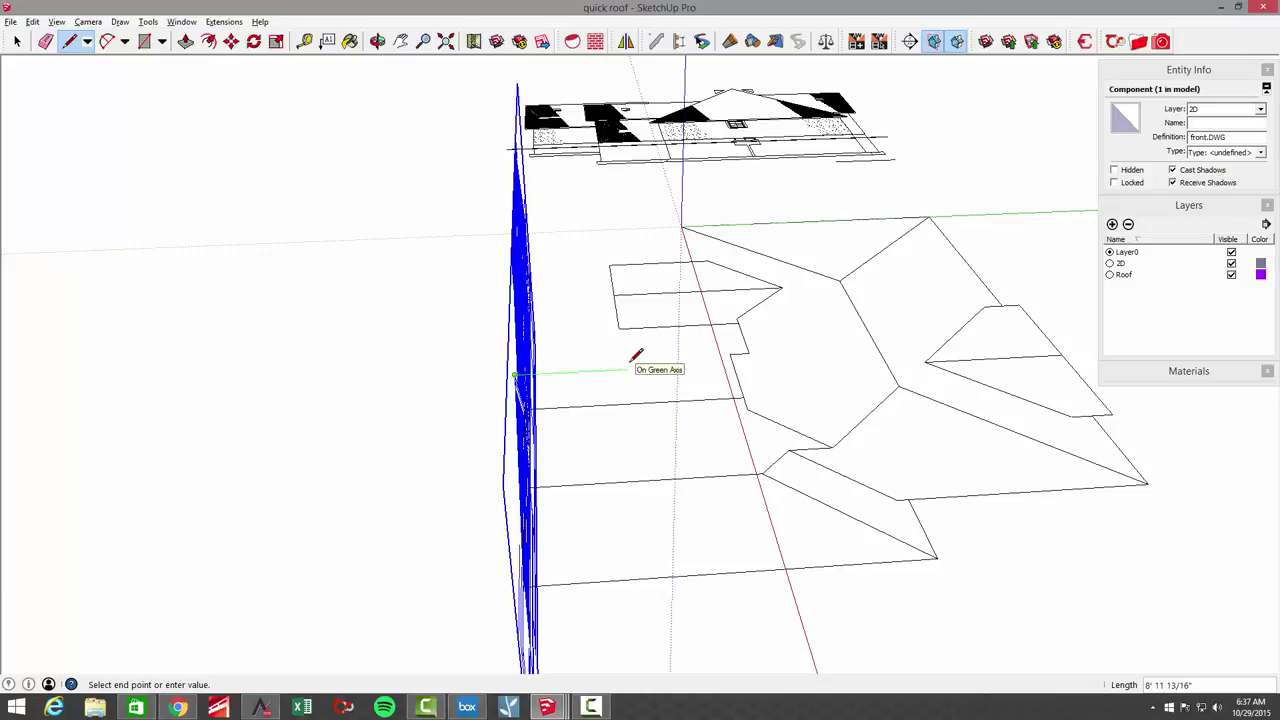
pyautogui.press('shift')
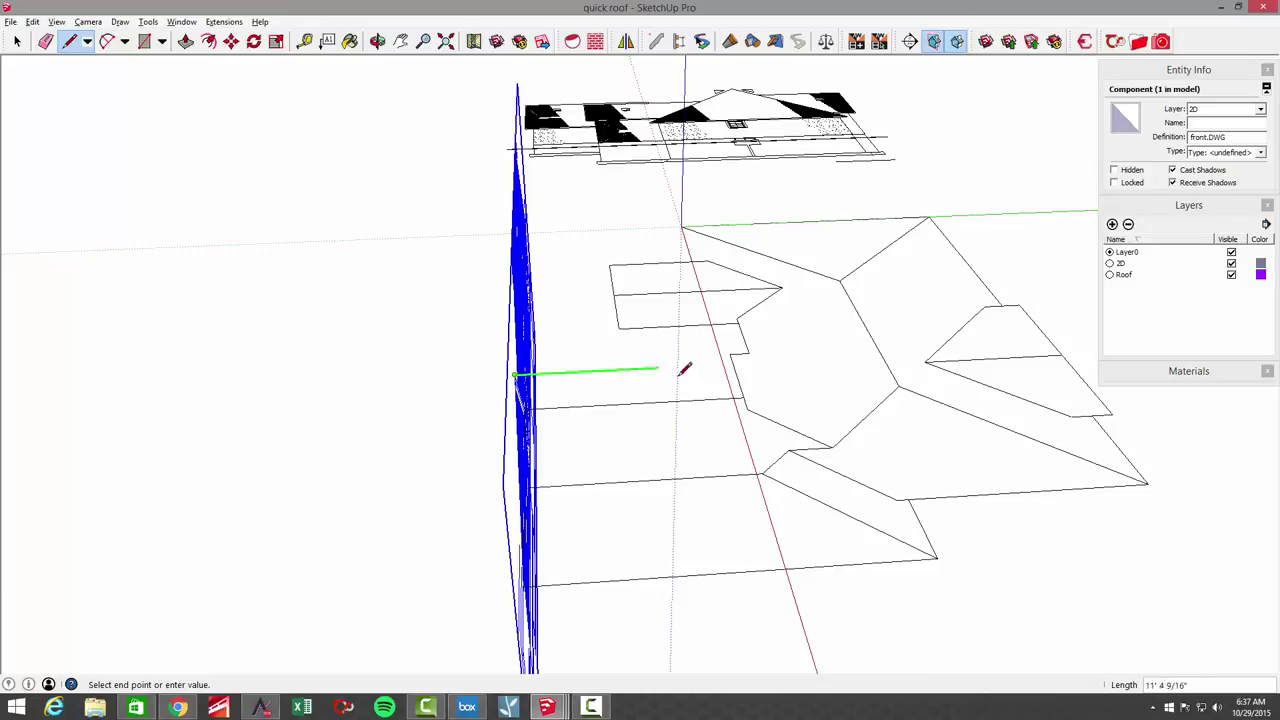
pyautogui.click(768, 468)
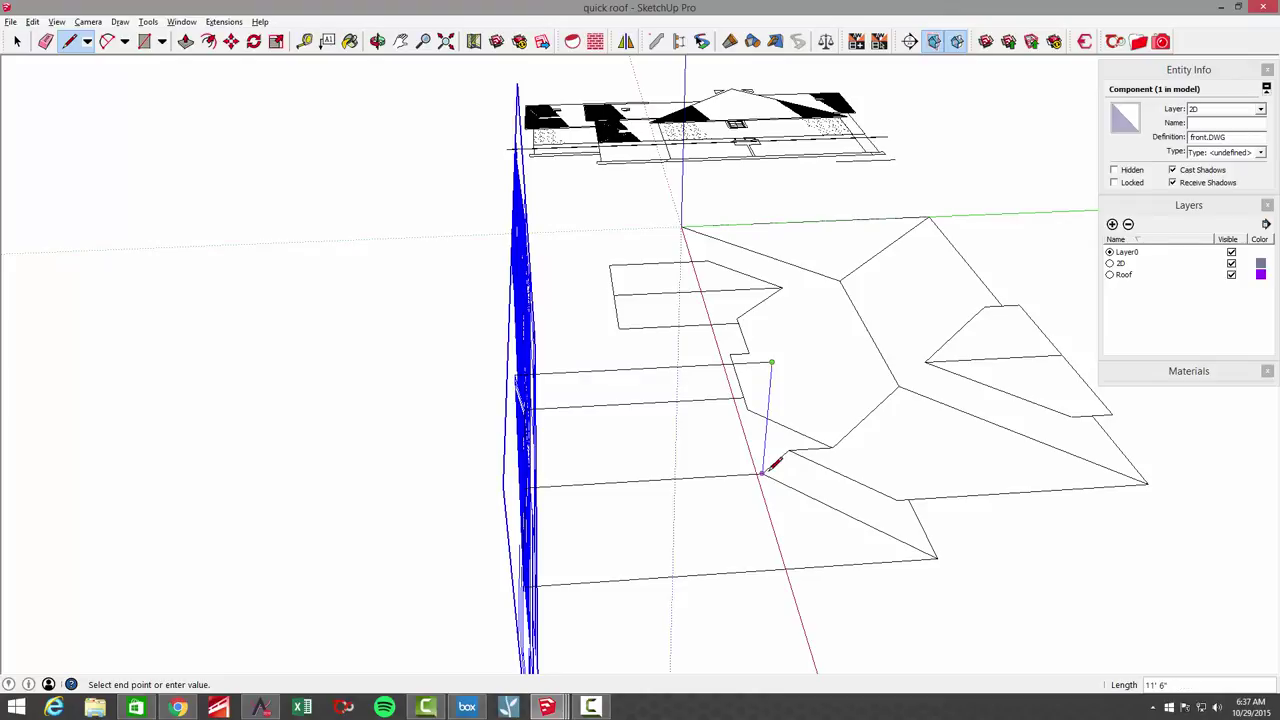
# Step: Close the garage roof's outer slope with a line from the ridge's end down to the roof plan's eave corner, and reverse the face
pyautogui.moveTo(764, 470)
pyautogui.mouseDown(button='middle')
pyautogui.moveTo(777, 380)
pyautogui.moveTo(757, 371)
pyautogui.moveTo(809, 466)
pyautogui.moveTo(860, 500)
pyautogui.moveTo(729, 491)
pyautogui.moveTo(680, 472)
pyautogui.mouseUp(button='middle')
pyautogui.click(866, 528)
pyautogui.press('space')
pyautogui.rightClick(670, 467)
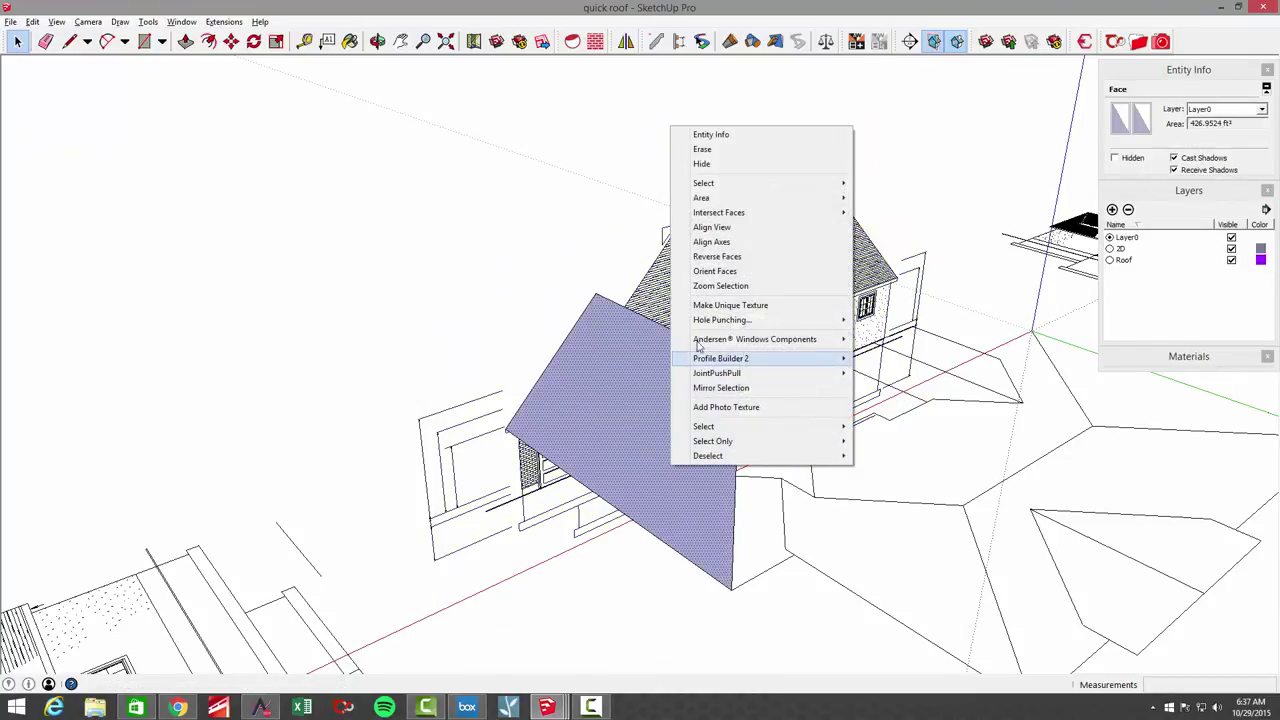
pyautogui.click(715, 257)
pyautogui.moveTo(660, 366); pyautogui.dragTo(616, 352, button='middle')
pyautogui.click(781, 485)
# Step: Draw the garage roof's inner eave line from the eave corner beside the entry window back until level with the outer slope's back corner
pyautogui.scroll(5, 616, 352)
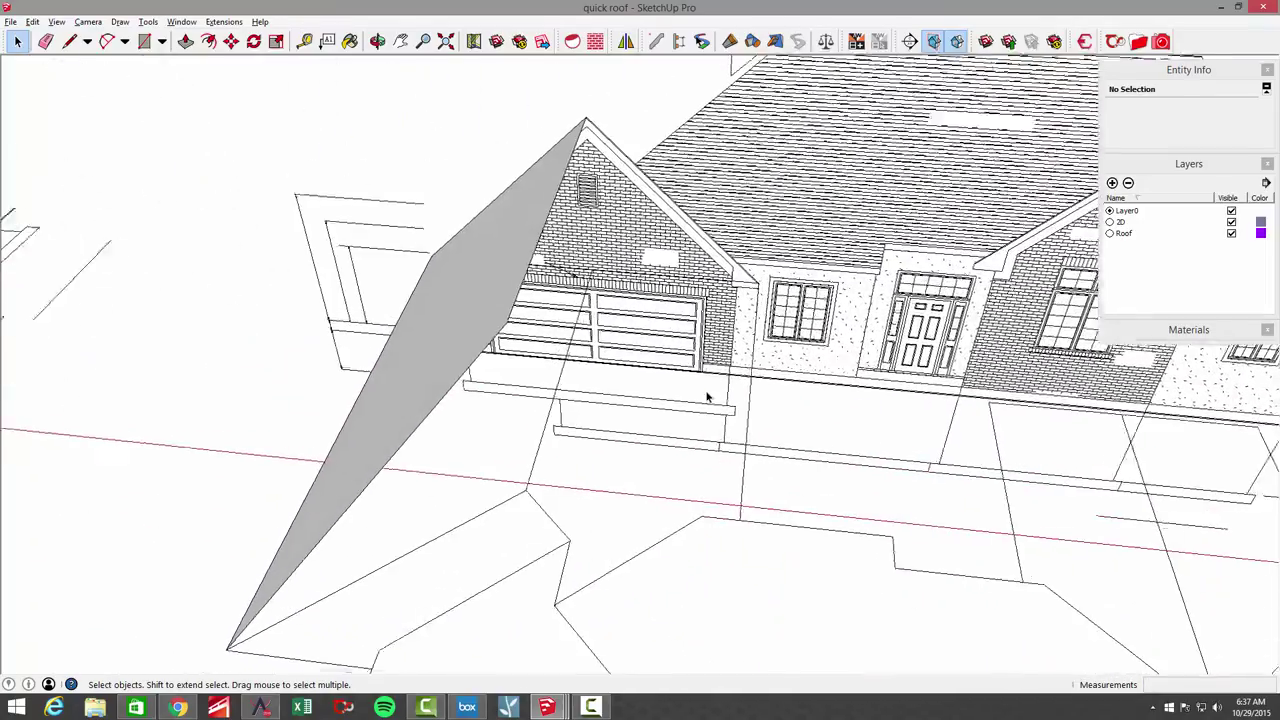
pyautogui.press('l')
pyautogui.scroll(6, 809, 371)
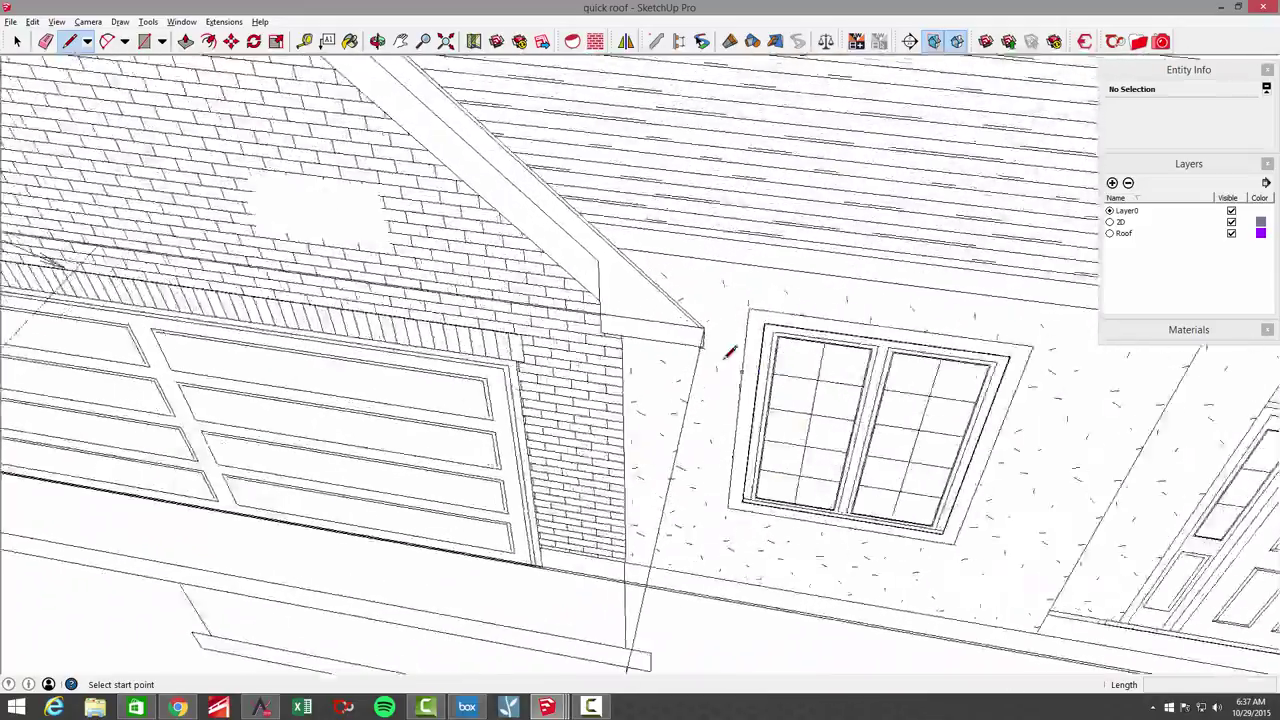
pyautogui.scroll(2, 705, 358)
pyautogui.click(700, 357)
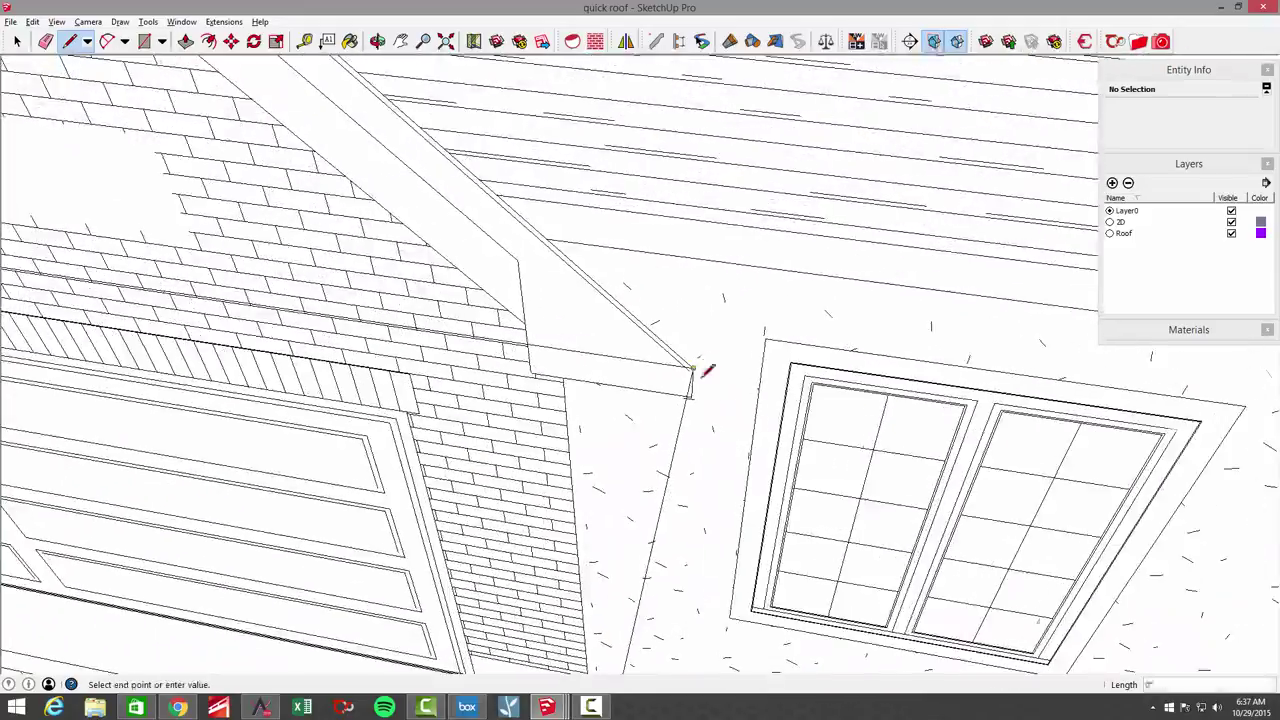
pyautogui.scroll(-6, 712, 385)
pyautogui.moveTo(709, 418); pyautogui.dragTo(792, 423, button='middle')
pyautogui.scroll(-4, 799, 427)
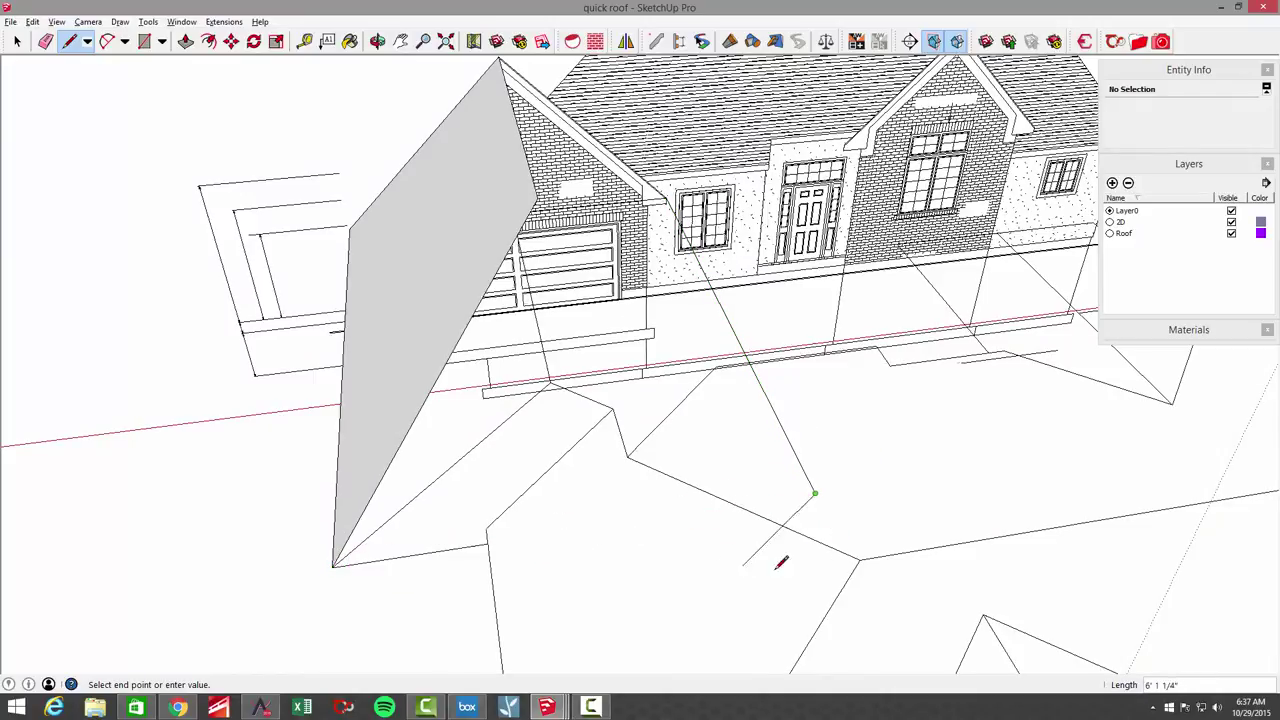
# Step: Connect the inner eave's end to the outer slope's back corner and to the ridge's end, closing the inner and rear slopes
pyautogui.moveTo(776, 569)
pyautogui.mouseDown(button='middle')
pyautogui.moveTo(831, 560)
pyautogui.moveTo(838, 586)
pyautogui.mouseUp(button='middle')
pyautogui.moveTo(636, 632)
pyautogui.mouseDown(button='middle')
pyautogui.moveTo(633, 605)
pyautogui.moveTo(760, 657)
pyautogui.mouseUp(button='middle')
pyautogui.scroll(2, 634, 603)
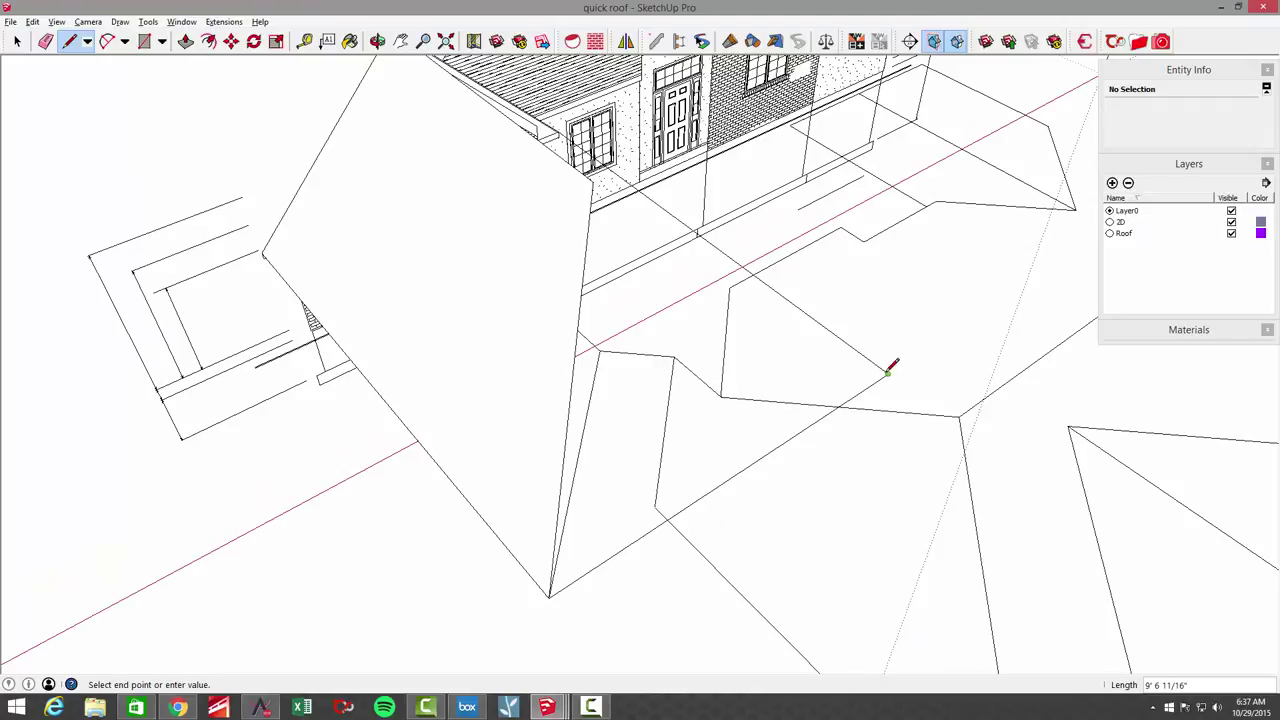
pyautogui.moveTo(701, 261); pyautogui.dragTo(577, 249, button='middle')
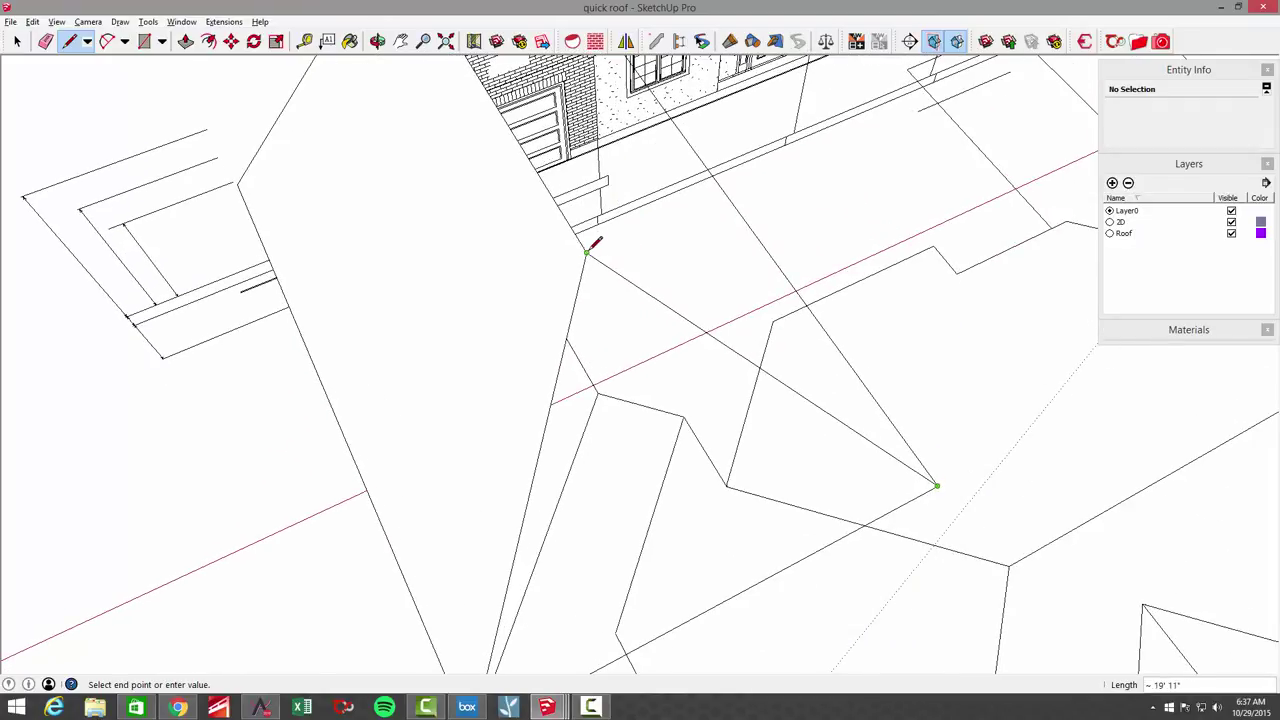
pyautogui.click(588, 251)
# Step: Rotate the right elevation drawing (rt.DWG) 90 degrees so it stands upright facing the side of the roof plan
pyautogui.scroll(-5, 643, 449)
pyautogui.moveTo(643, 449); pyautogui.dragTo(808, 355, button='middle')
pyautogui.click(383, 334)
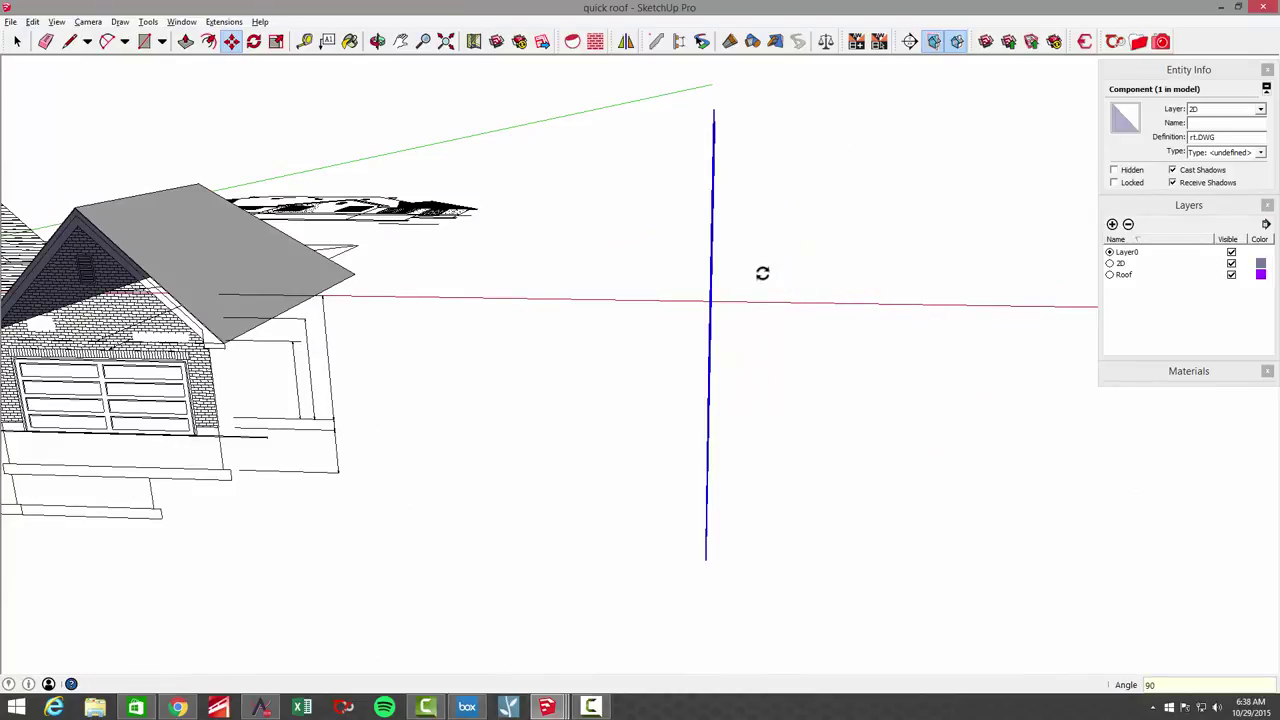
# Step: Move the upright right elevation so its rear eave corner snaps onto the matching rear corner of the roof plan
pyautogui.moveTo(763, 273); pyautogui.dragTo(300, 386, button='middle')
pyautogui.scroll(5, 303, 383)
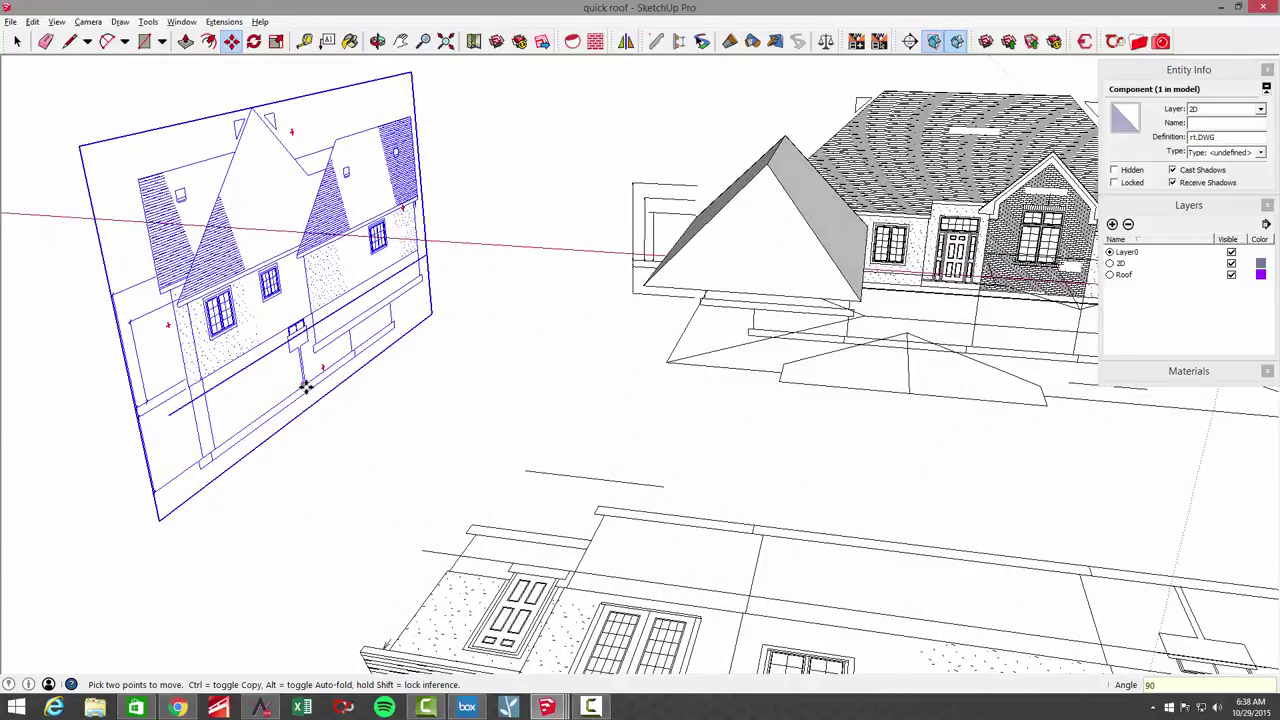
pyautogui.moveTo(460, 397); pyautogui.dragTo(518, 388, button='middle')
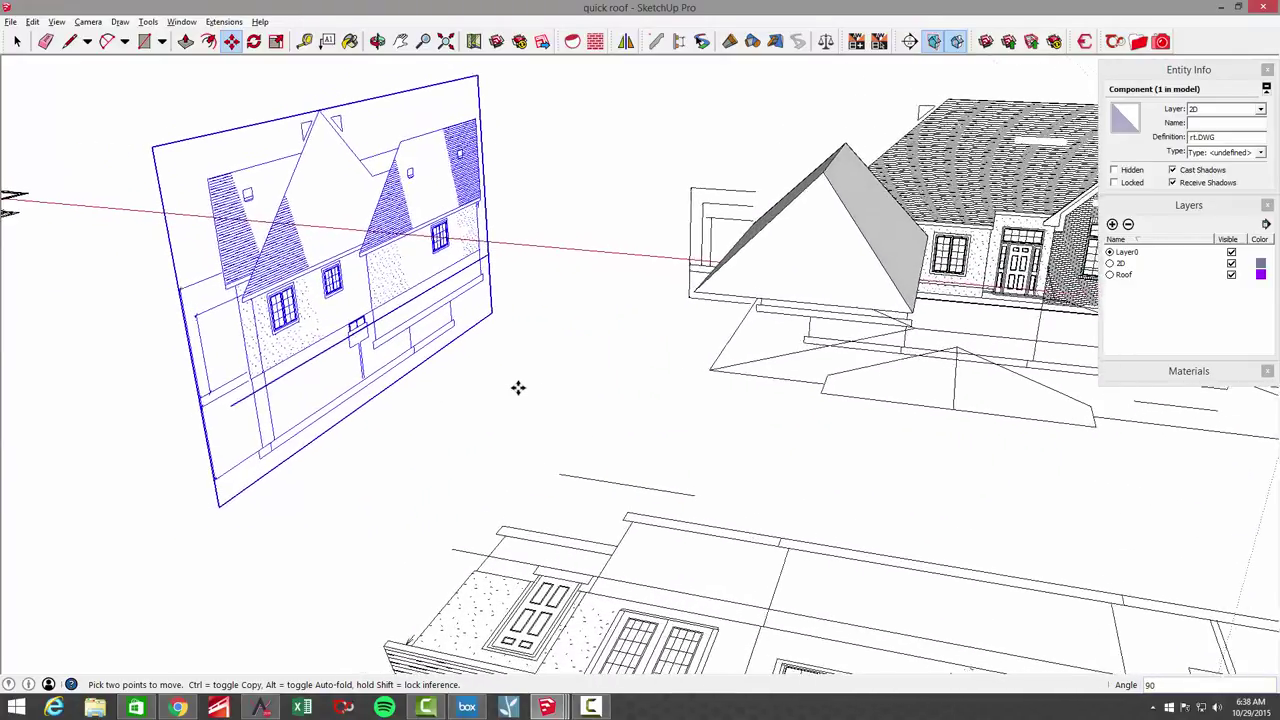
pyautogui.scroll(8, 518, 388)
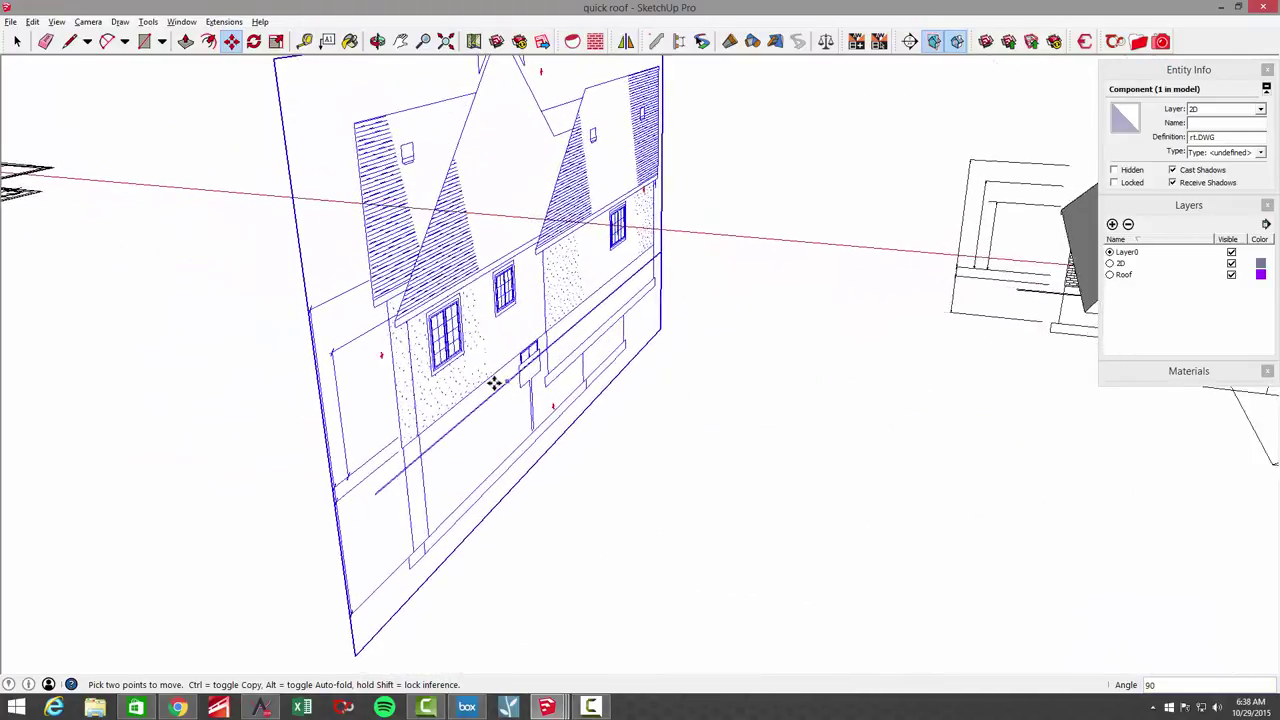
pyautogui.scroll(8, 458, 365)
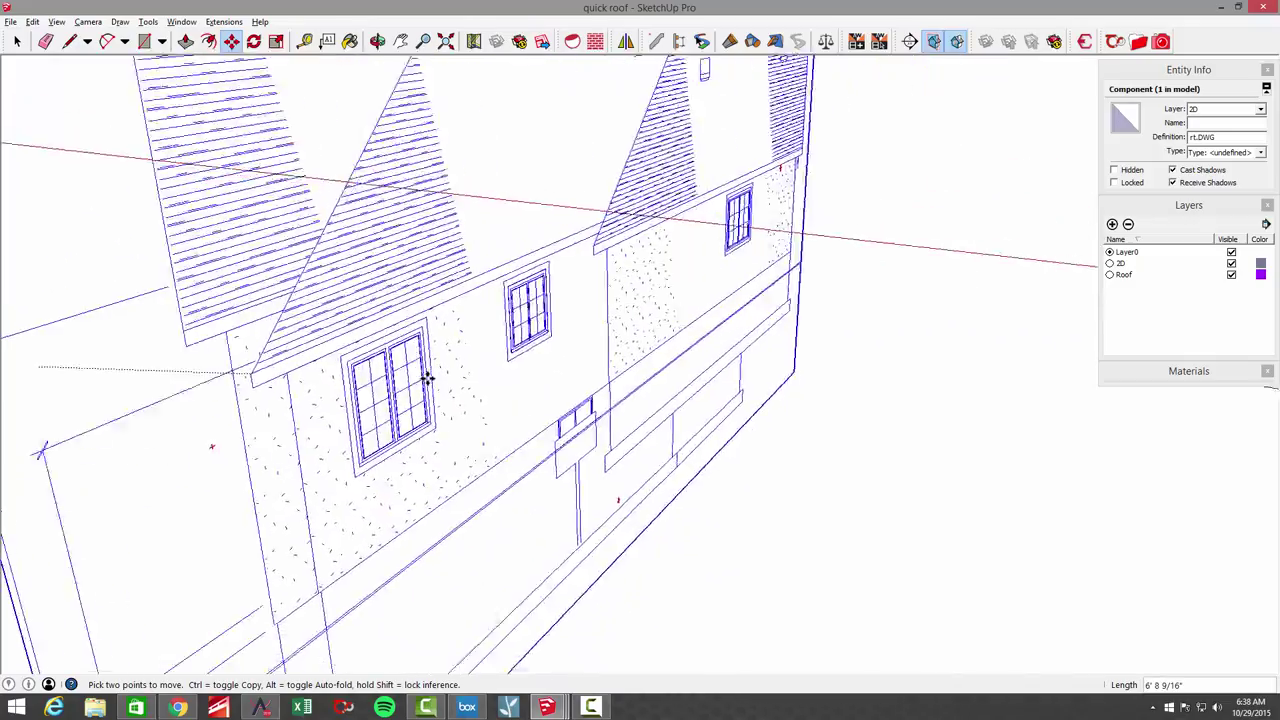
pyautogui.scroll(-5, 427, 377)
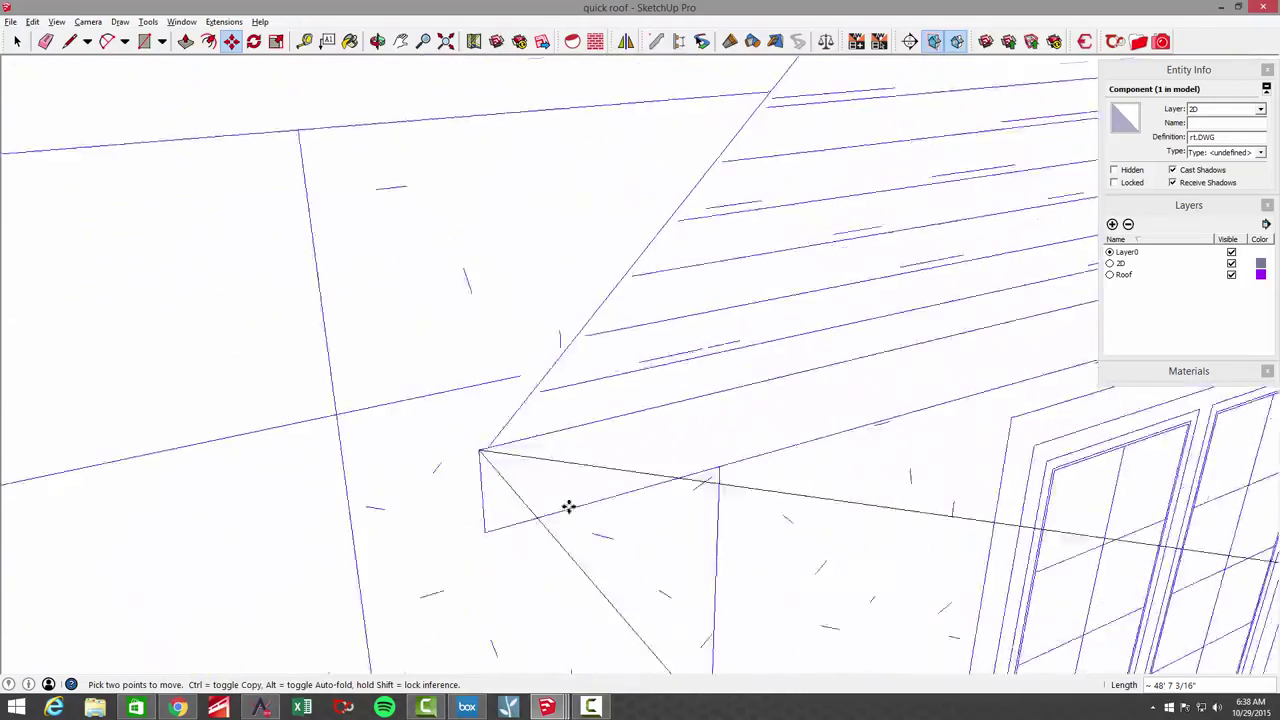
pyautogui.scroll(-10, 520, 530)
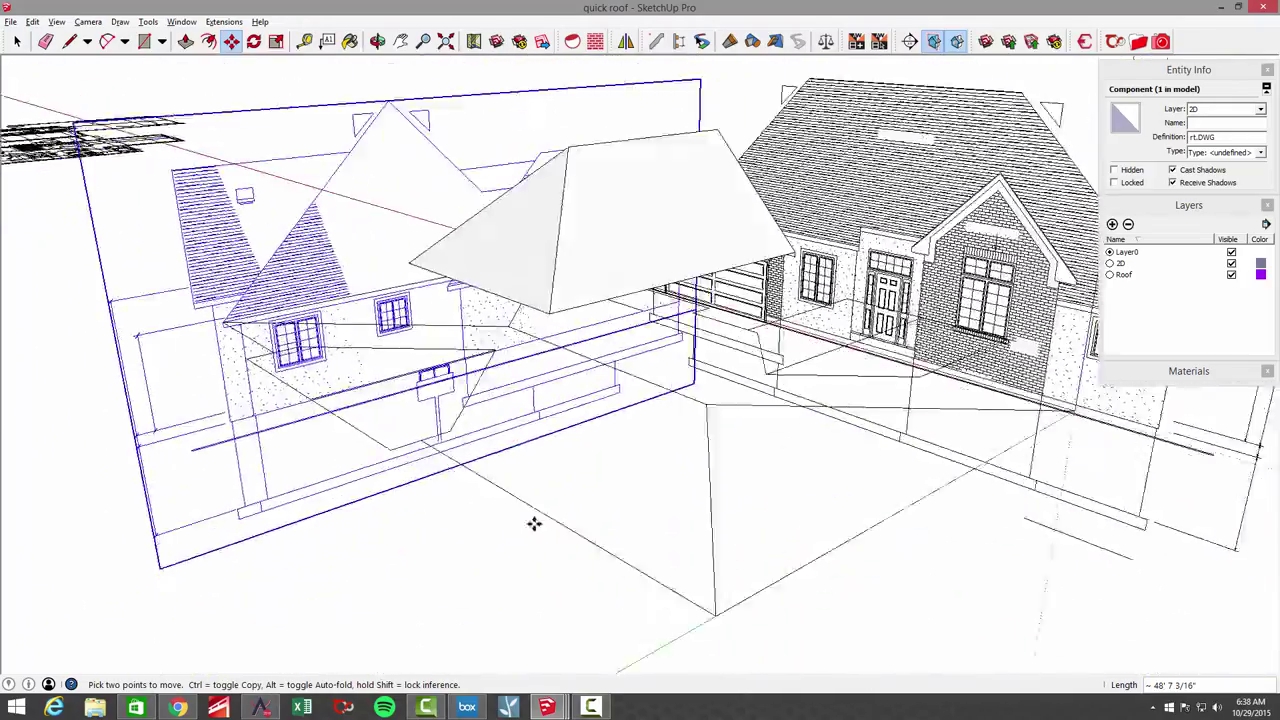
# Step: Draw a 55' by 33' rectangle over the main roof outline from the origin corner to the eave corner at the right elevation
pyautogui.moveTo(542, 507); pyautogui.dragTo(366, 447, button='middle')
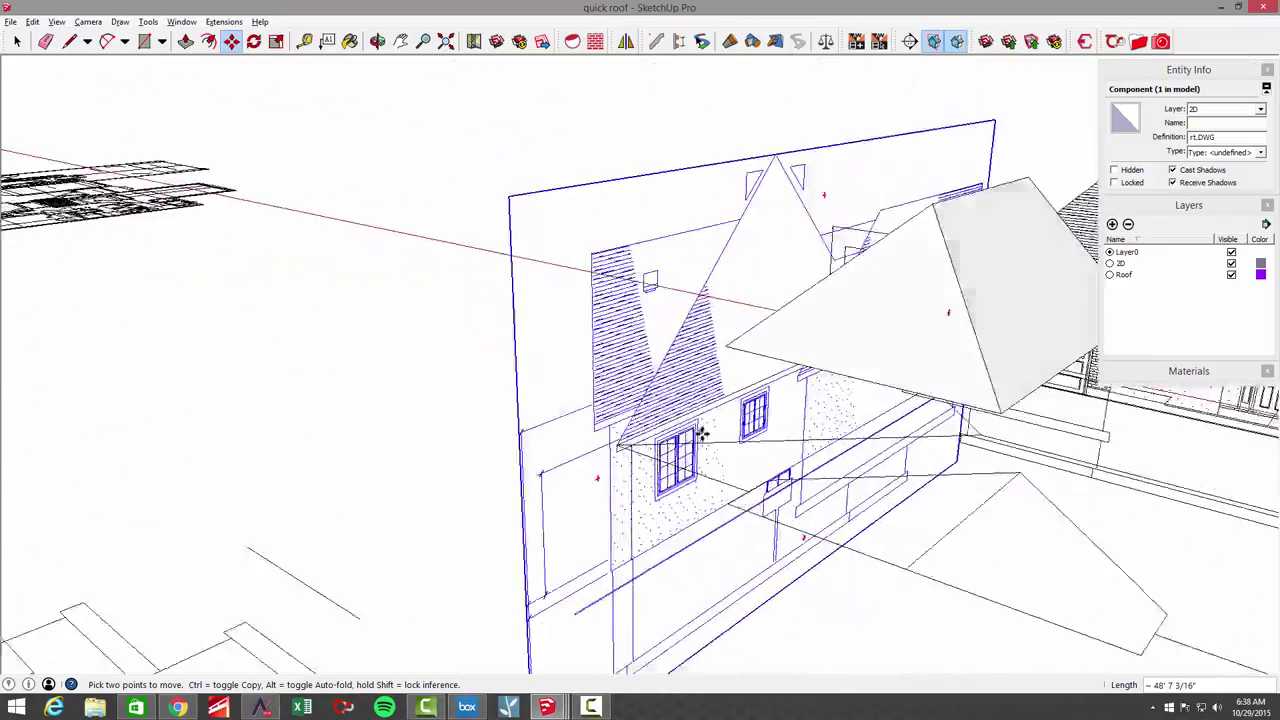
pyautogui.scroll(-5, 703, 433)
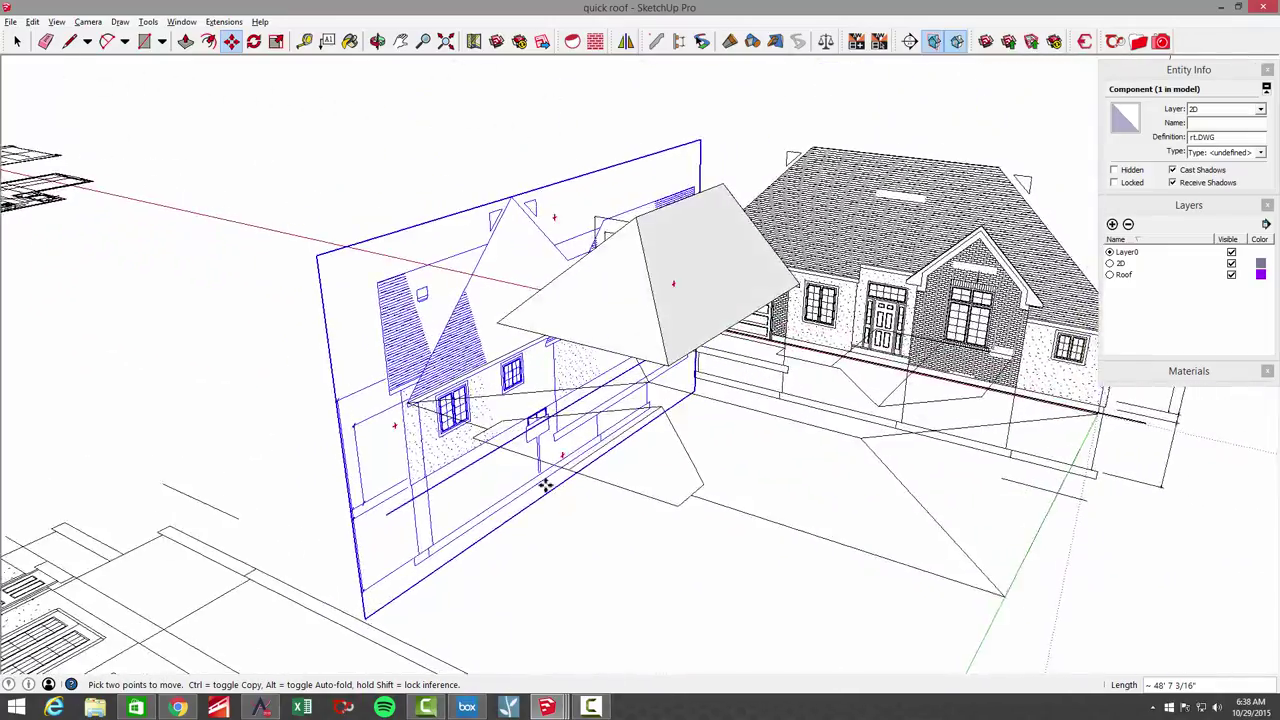
pyautogui.moveTo(1120, 433); pyautogui.dragTo(565, 459, button='middle')
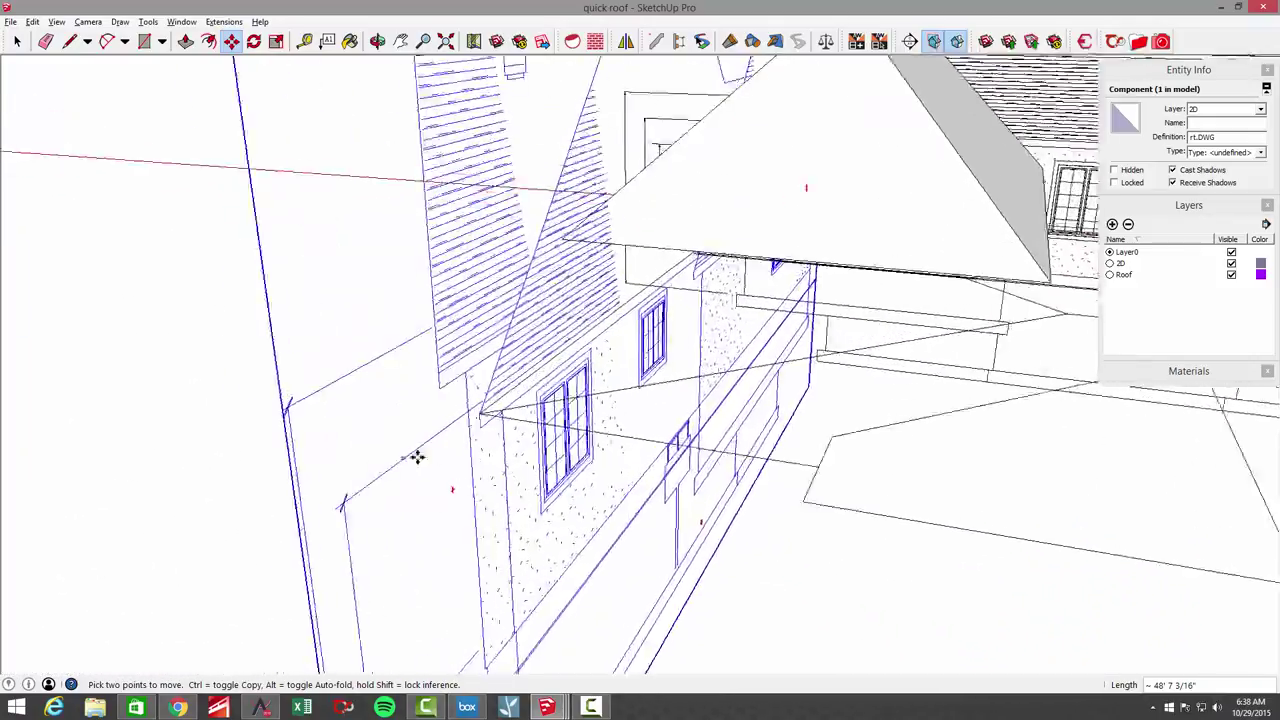
pyautogui.scroll(3, 437, 472)
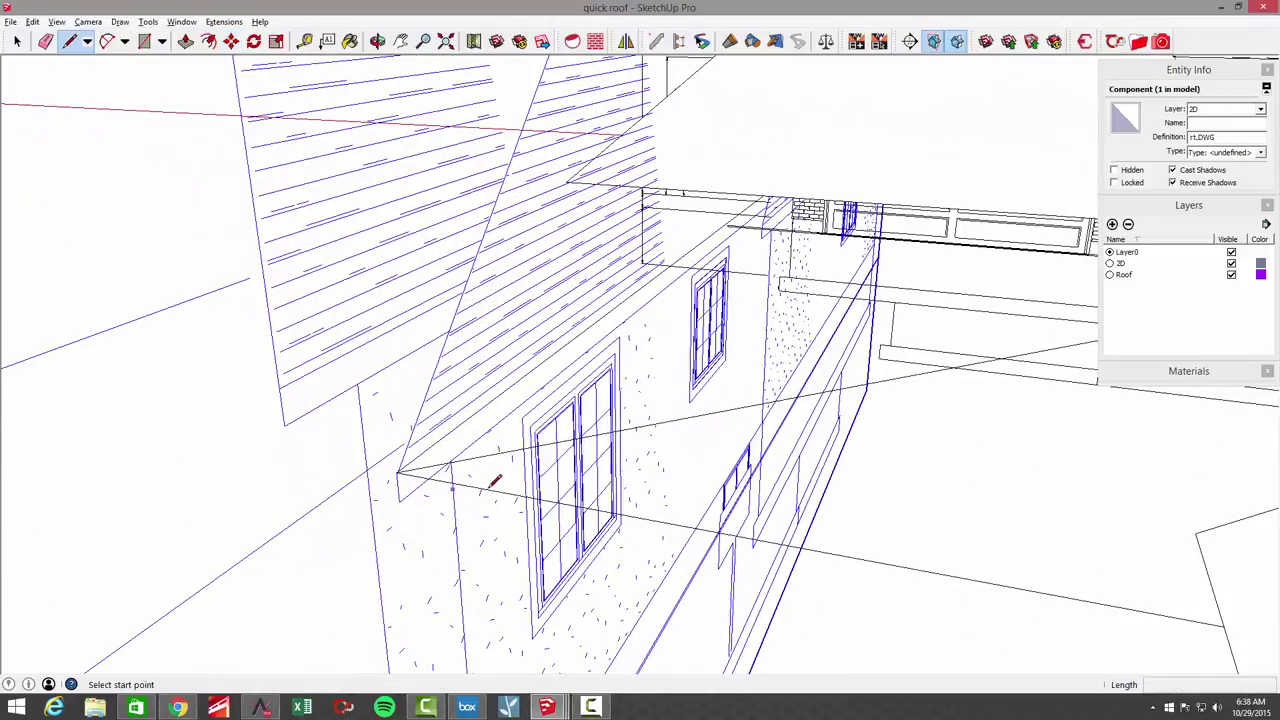
pyautogui.scroll(-5, 543, 482)
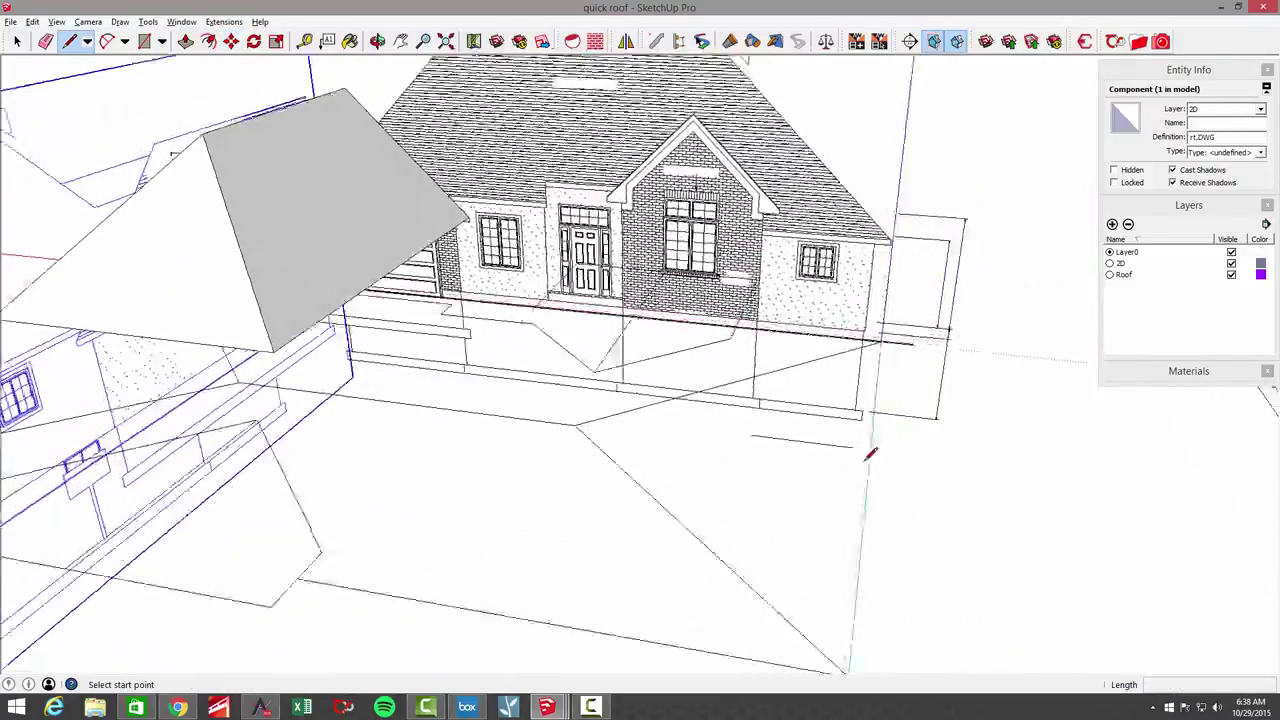
pyautogui.moveTo(865, 461); pyautogui.dragTo(864, 456, button='middle')
pyautogui.scroll(5, 934, 450)
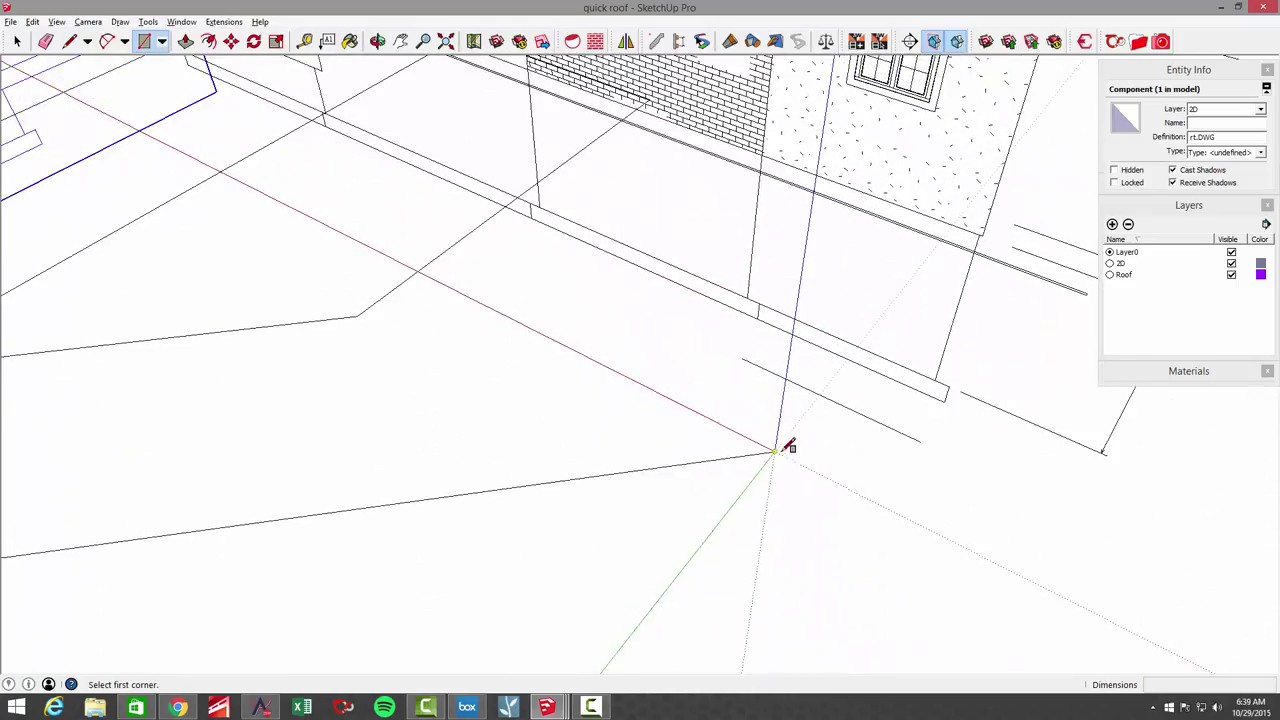
pyautogui.scroll(-5, 623, 431)
pyautogui.scroll(8, 620, 429)
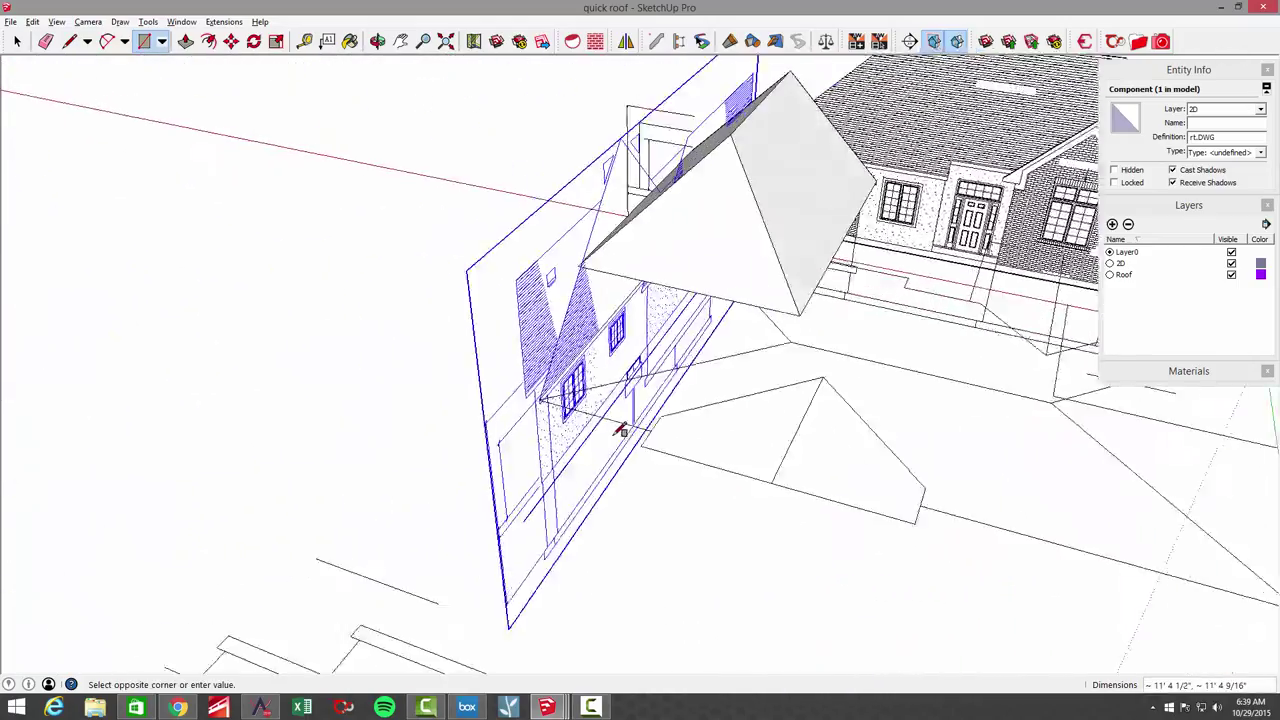
pyautogui.scroll(4, 617, 471)
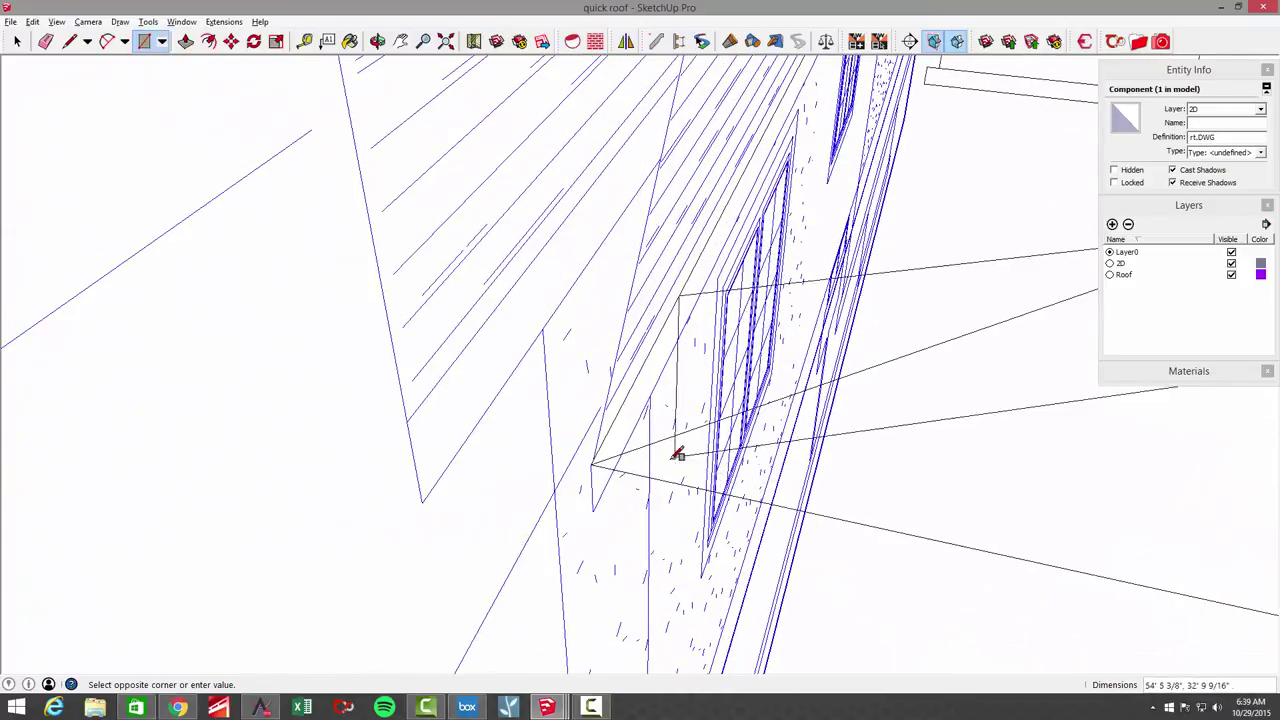
pyautogui.click(600, 460)
pyautogui.scroll(-8, 680, 466)
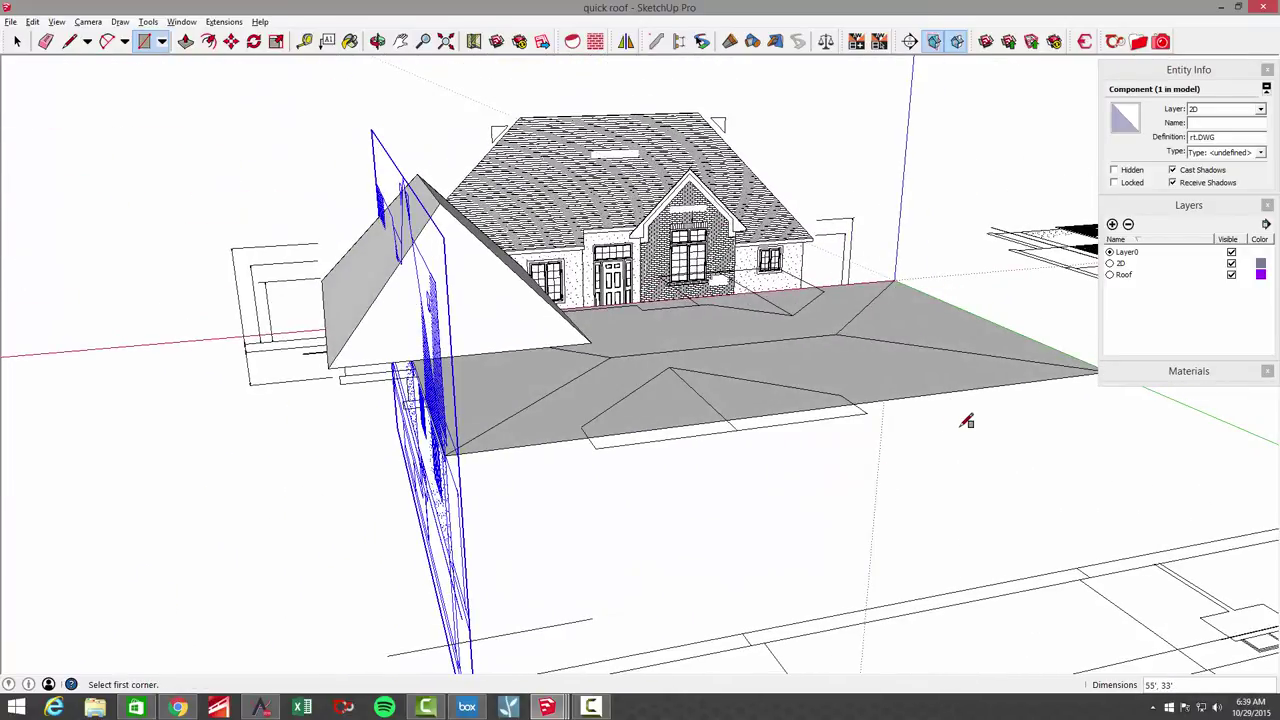
# Step: Draw a vertical line from the garage-side ridge end on the roof plan up to the right elevation's peak height
pyautogui.moveTo(966, 421); pyautogui.dragTo(365, 443, button='middle')
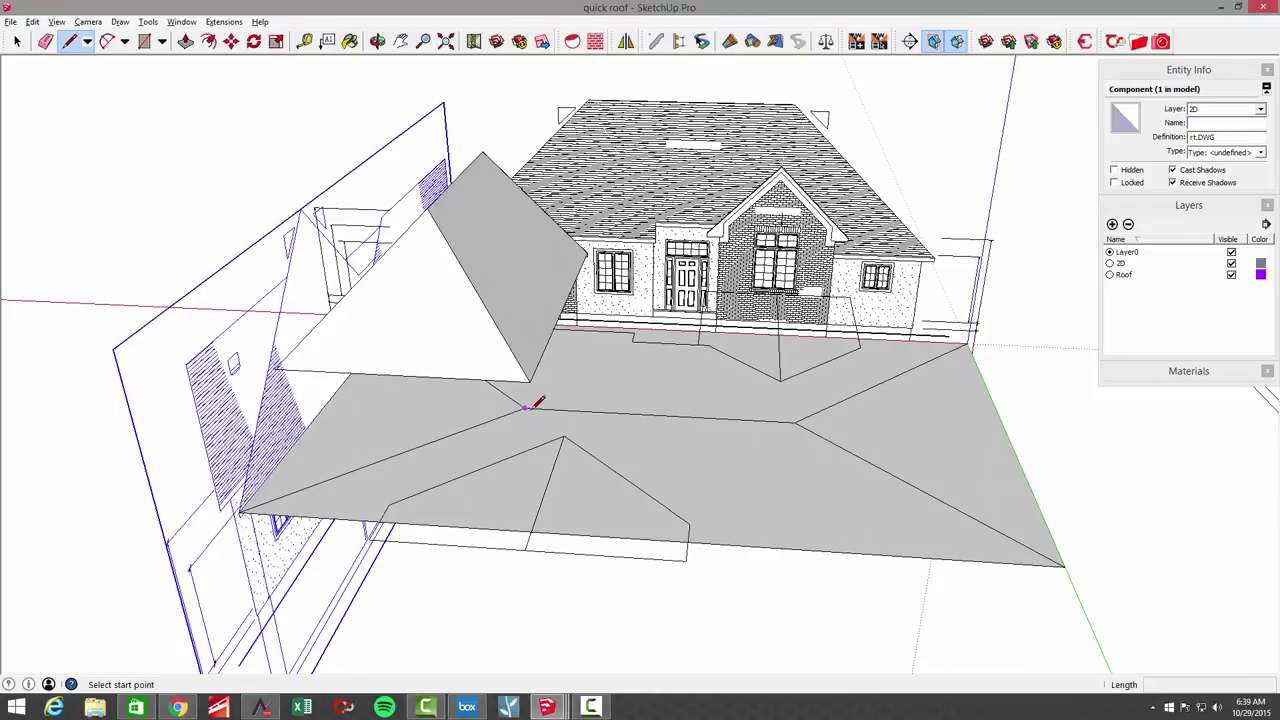
pyautogui.moveTo(529, 405); pyautogui.dragTo(530, 370, button='middle')
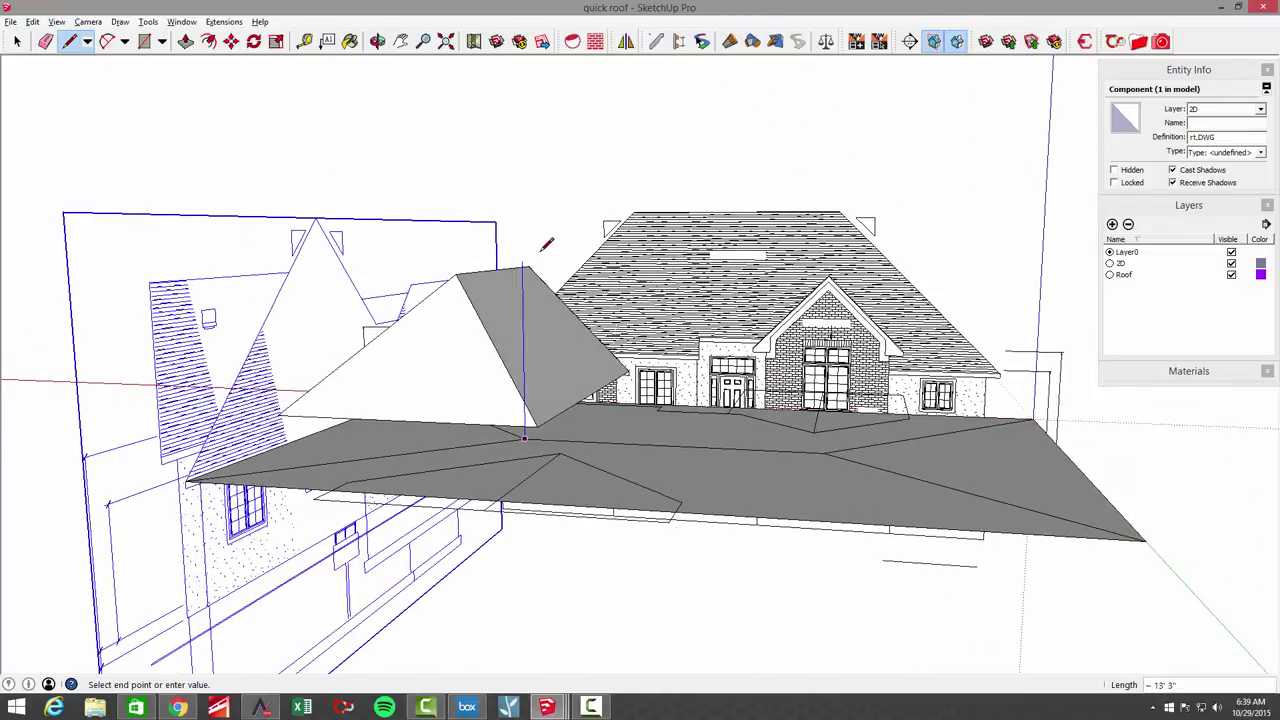
pyautogui.scroll(2, 534, 190)
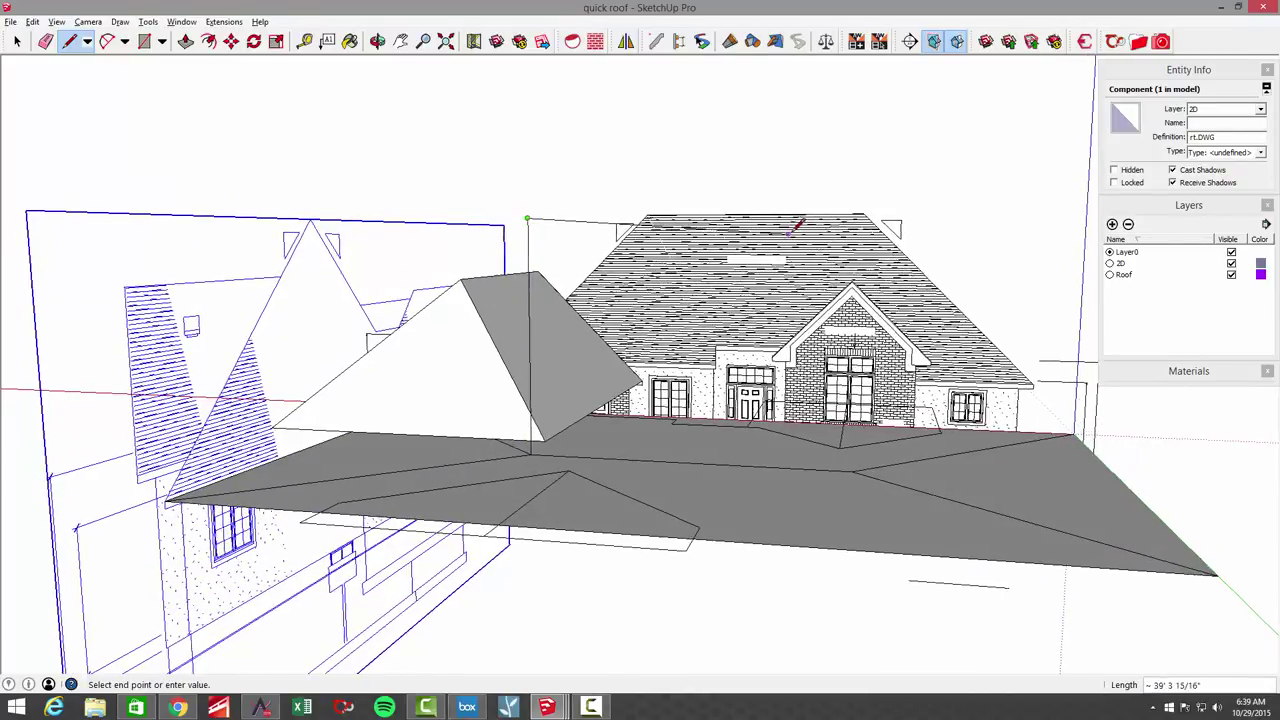
# Step: Draw the main ridge, about 22' long, from the vertical line's top along the red axis to above the plan's other ridge end
pyautogui.moveTo(715, 218)
pyautogui.mouseDown(button='middle')
pyautogui.moveTo(798, 228)
pyautogui.moveTo(698, 272)
pyautogui.moveTo(769, 226)
pyautogui.moveTo(820, 223)
pyautogui.moveTo(772, 222)
pyautogui.moveTo(780, 209)
pyautogui.moveTo(760, 309)
pyautogui.moveTo(885, 378)
pyautogui.moveTo(864, 336)
pyautogui.mouseUp(button='middle')
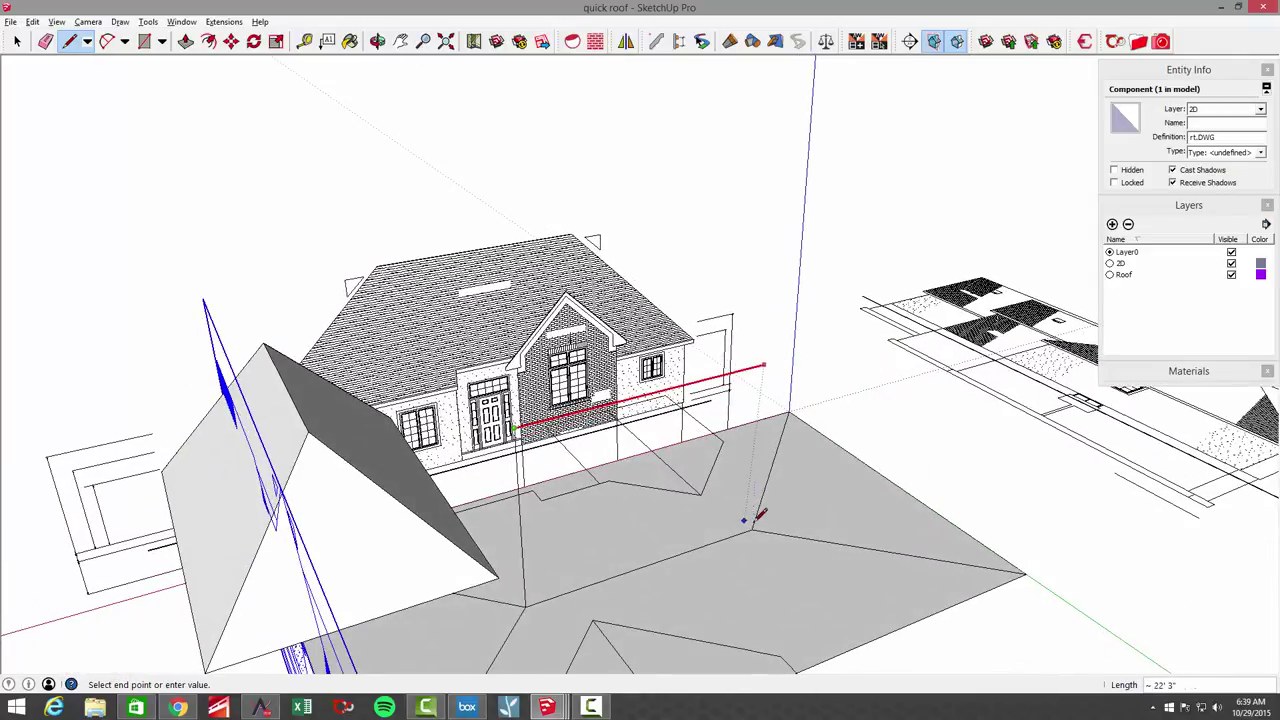
pyautogui.moveTo(795, 465); pyautogui.dragTo(767, 229, button='middle')
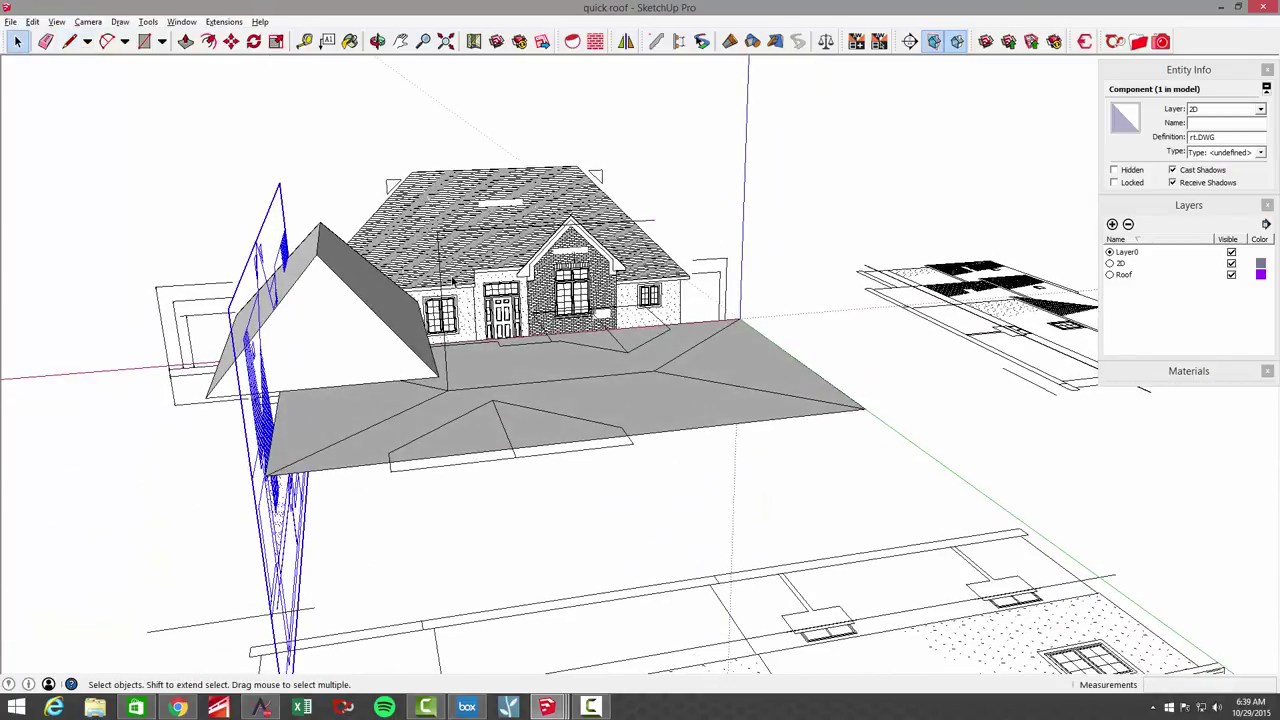
pyautogui.moveTo(450, 300); pyautogui.dragTo(664, 260, button='middle')
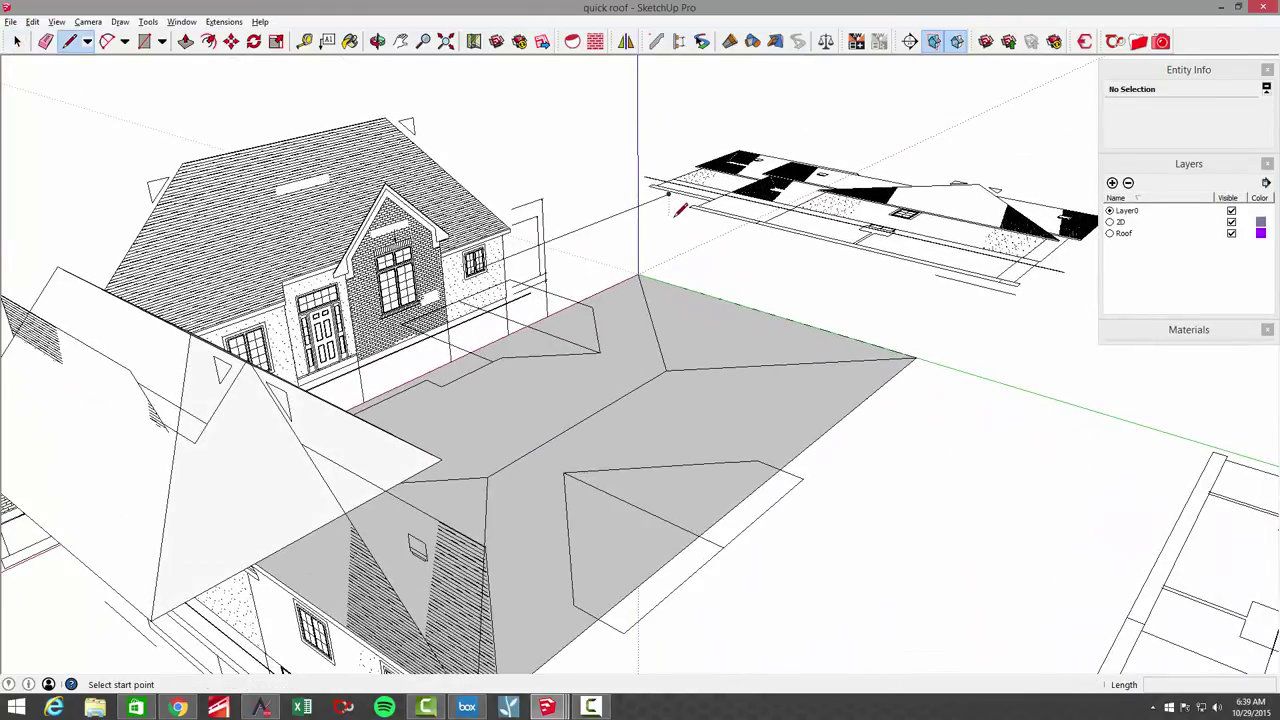
# Step: Draw hip lines from the ridge's far end to the rear eave corner and to the origin corner, closing the hip-end face
pyautogui.moveTo(675, 216); pyautogui.dragTo(667, 220, button='middle')
pyautogui.click(667, 218)
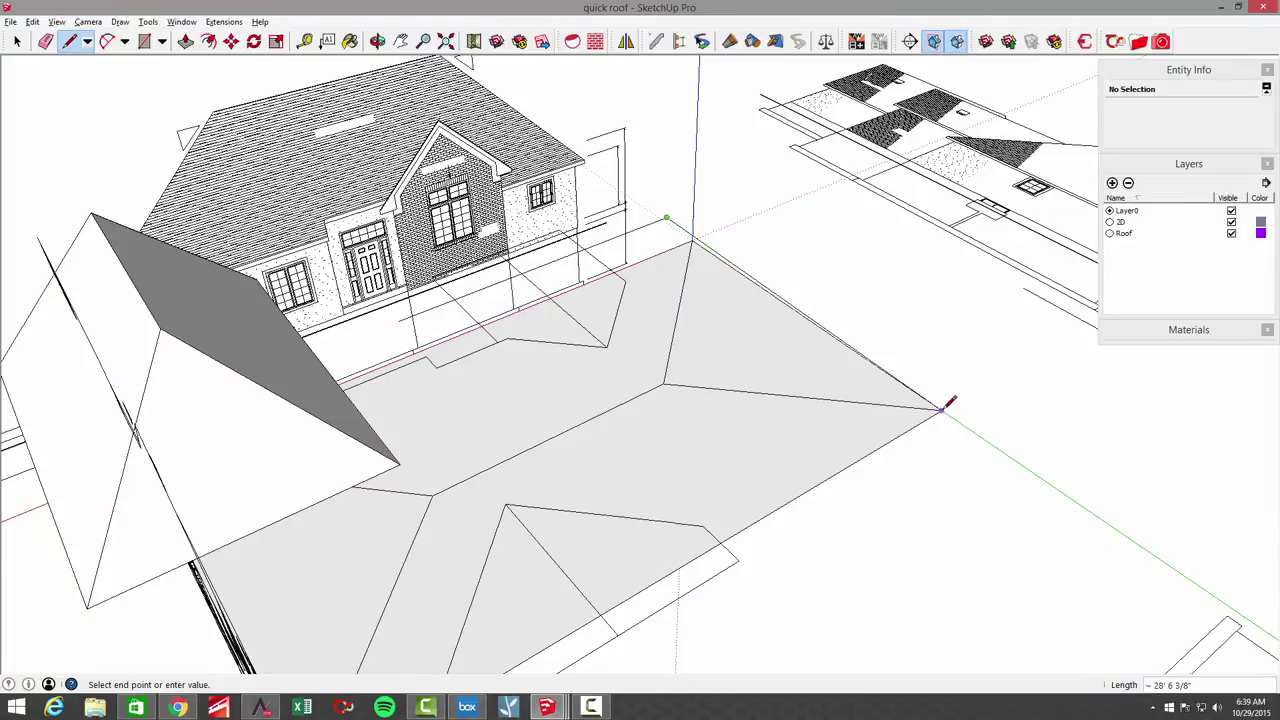
pyautogui.moveTo(945, 400); pyautogui.dragTo(835, 352, button='middle')
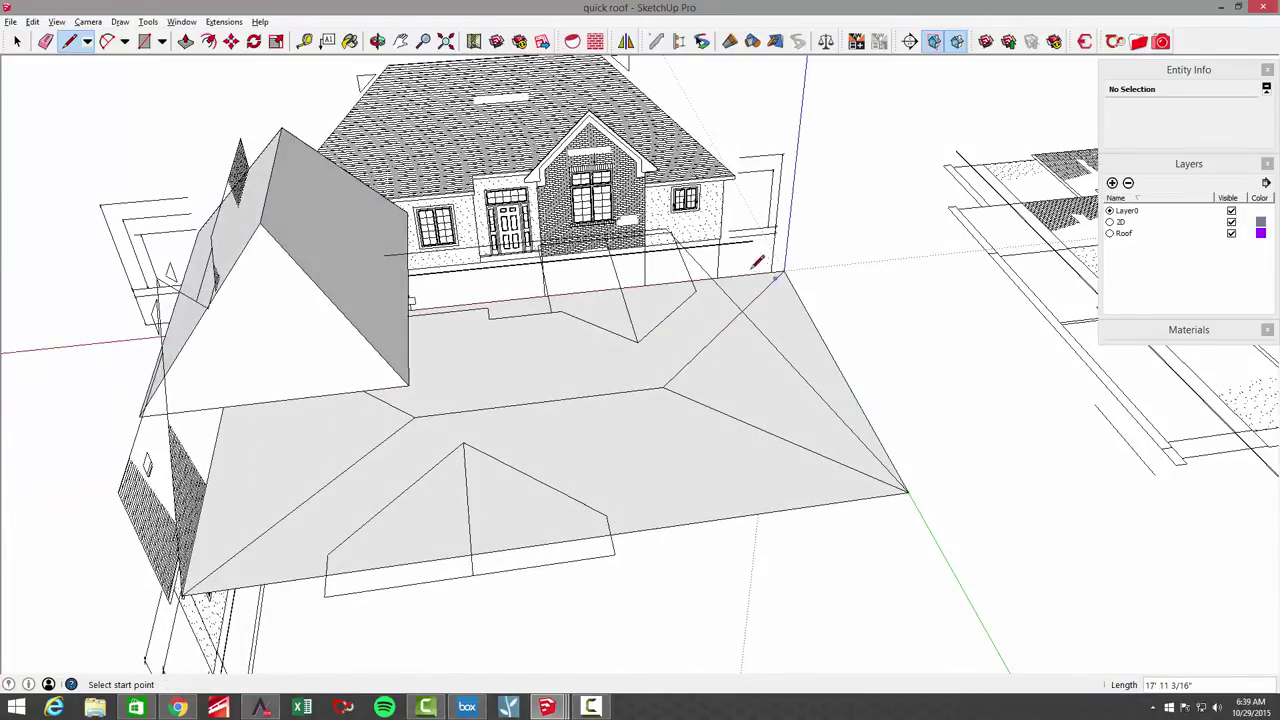
pyautogui.click(670, 232)
pyautogui.moveTo(785, 265); pyautogui.dragTo(571, 418, button='middle')
pyautogui.click(623, 394)
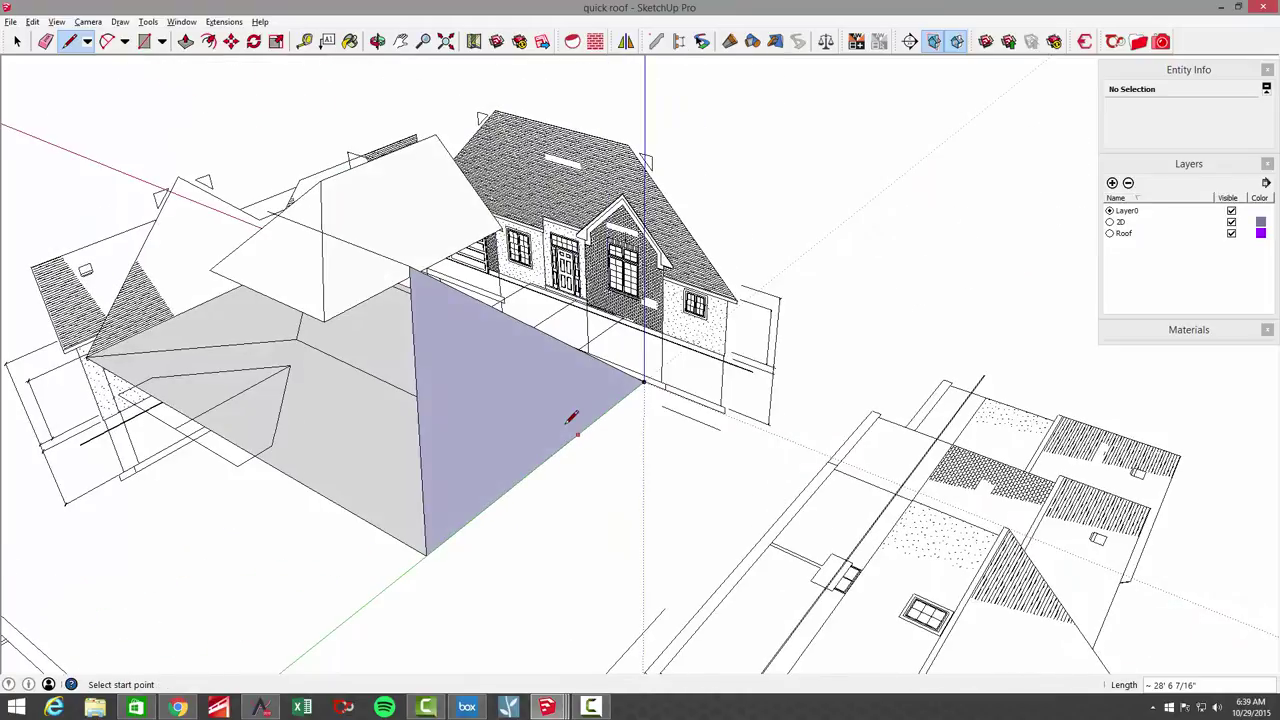
# Step: Reverse the new hip-end face at the origin side so its front faces outward
pyautogui.moveTo(463, 379); pyautogui.dragTo(488, 386, button='middle')
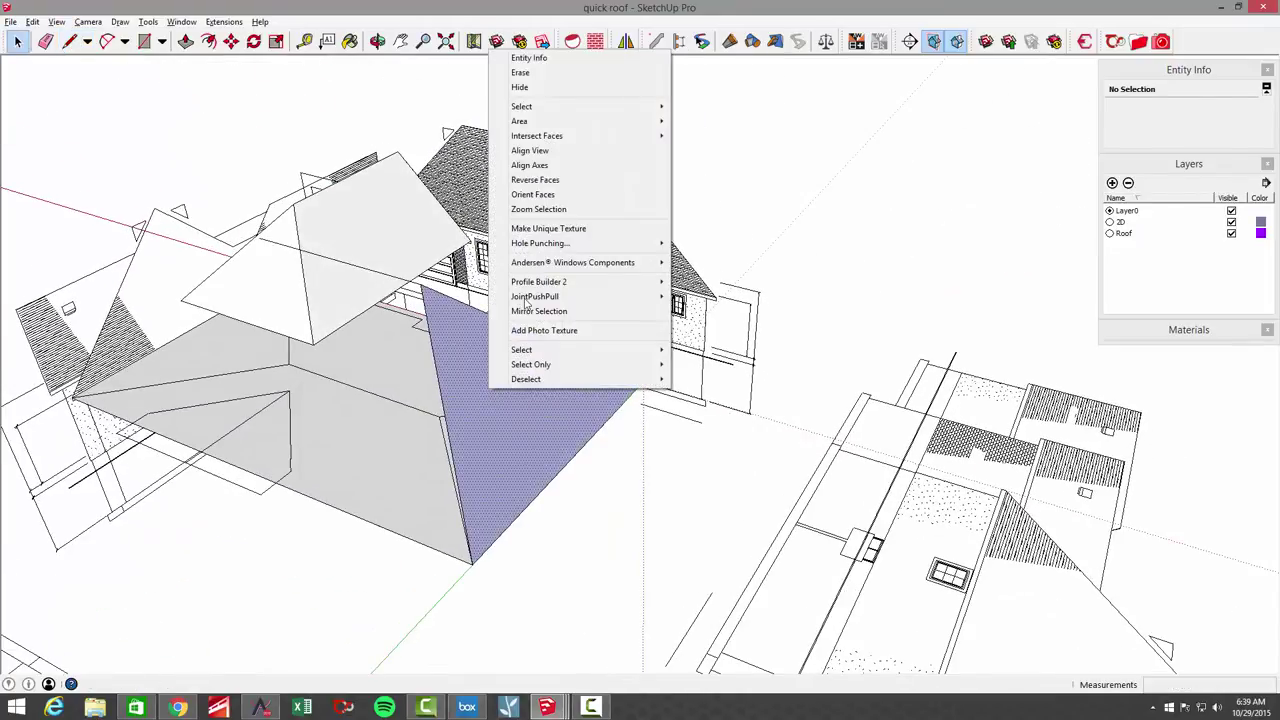
pyautogui.click(533, 181)
pyautogui.moveTo(533, 188); pyautogui.dragTo(493, 406, button='middle')
# Step: Draw a hip line about 28' 6" long from the garage-side ridge end to the rear eave corner at the right elevation, closing the rear slope
pyautogui.scroll(2, 573, 416)
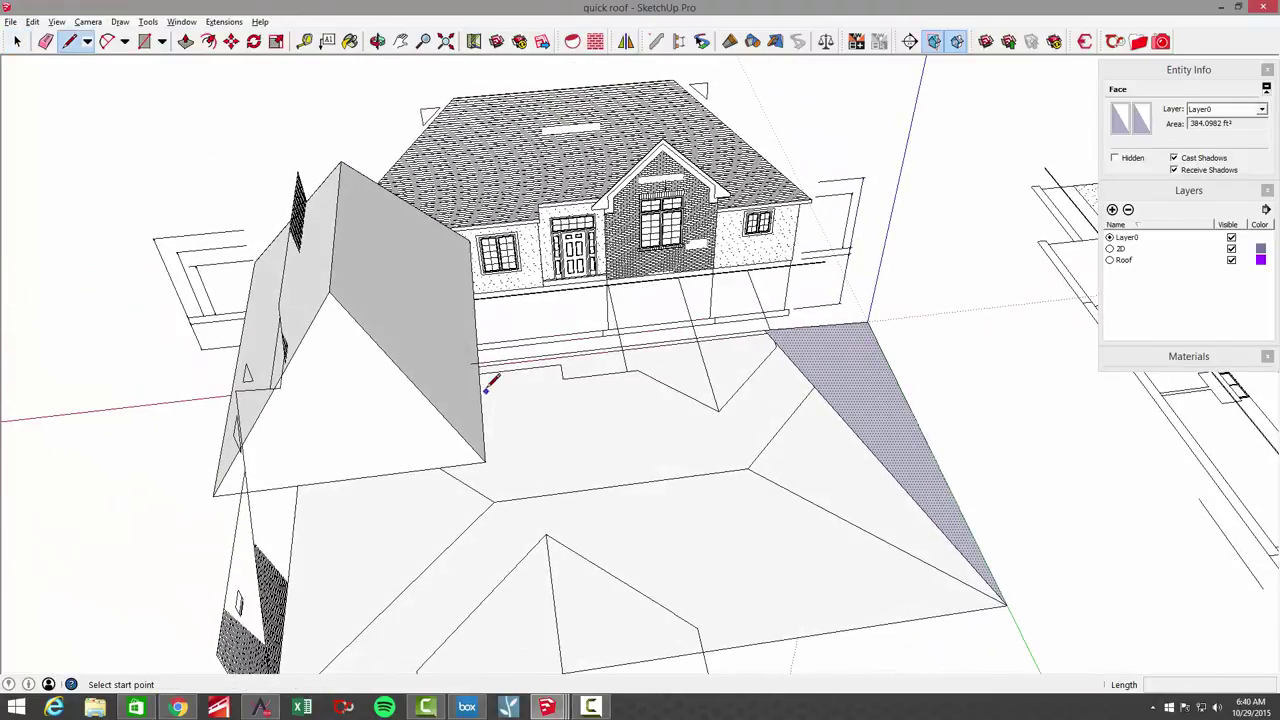
pyautogui.click(474, 360)
pyautogui.moveTo(474, 360); pyautogui.dragTo(466, 451, button='middle')
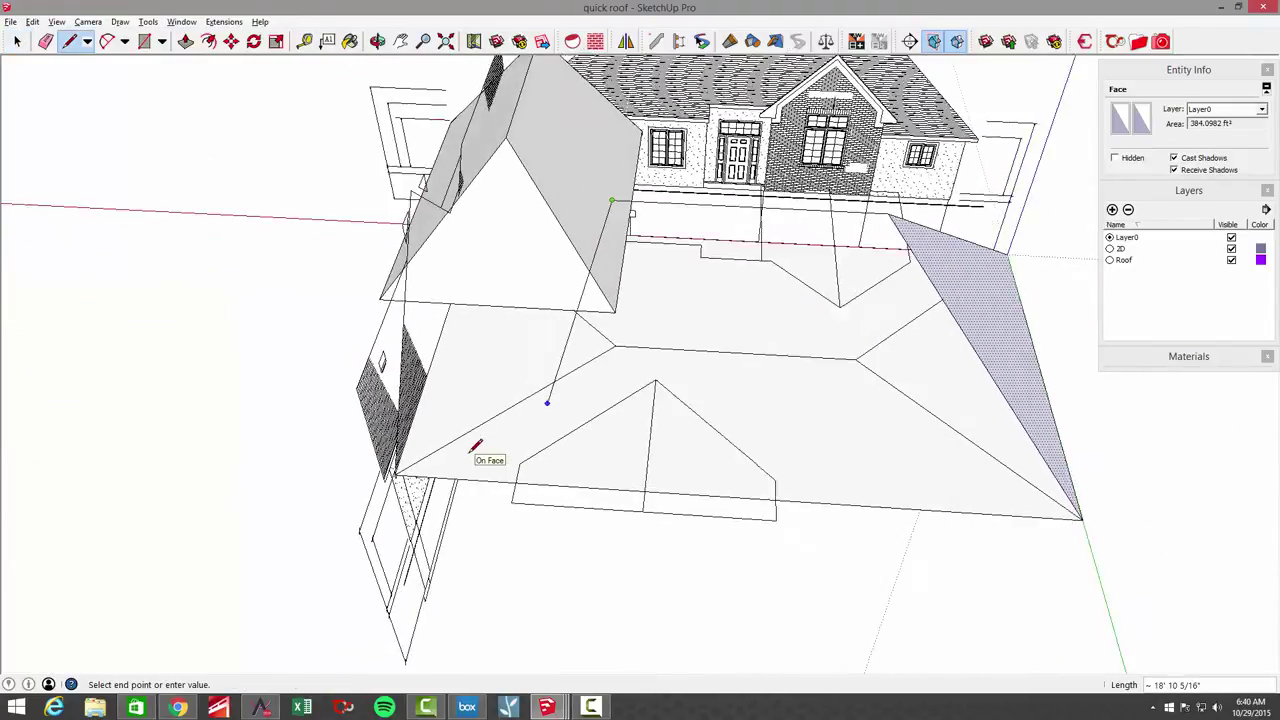
pyautogui.scroll(4, 471, 451)
pyautogui.scroll(3, 477, 447)
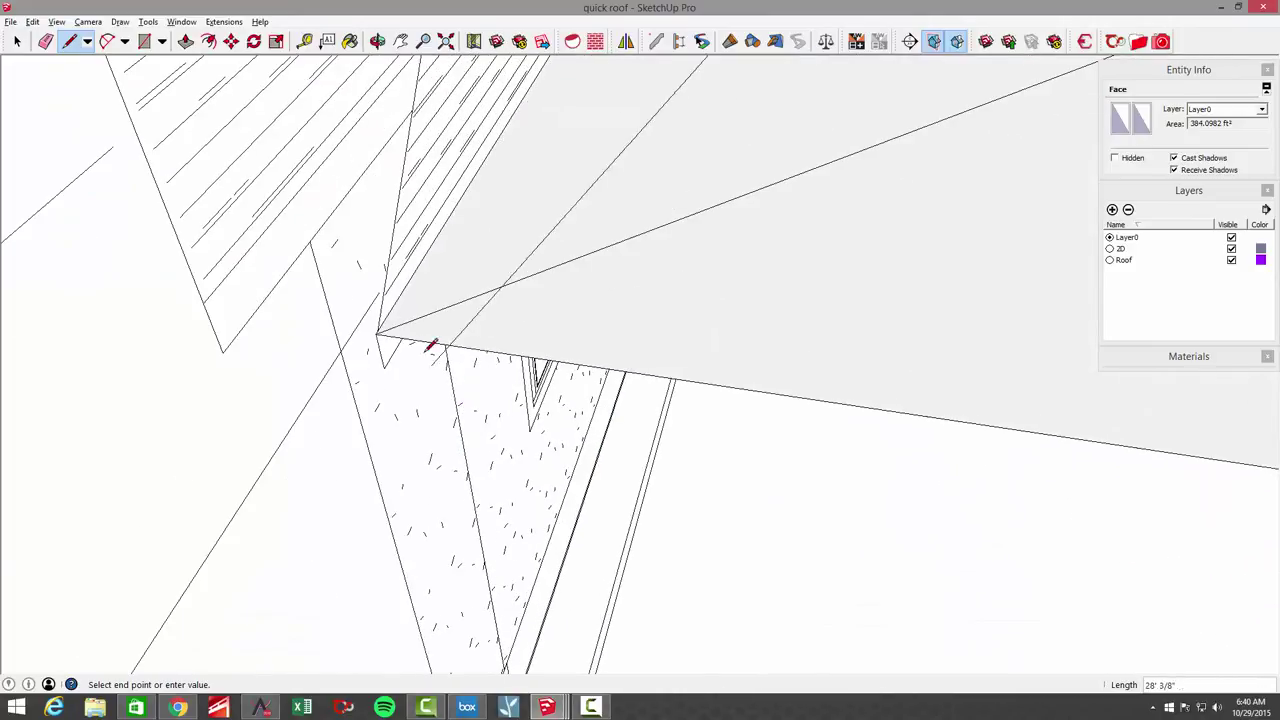
pyautogui.click(385, 330)
pyautogui.scroll(-8, 711, 423)
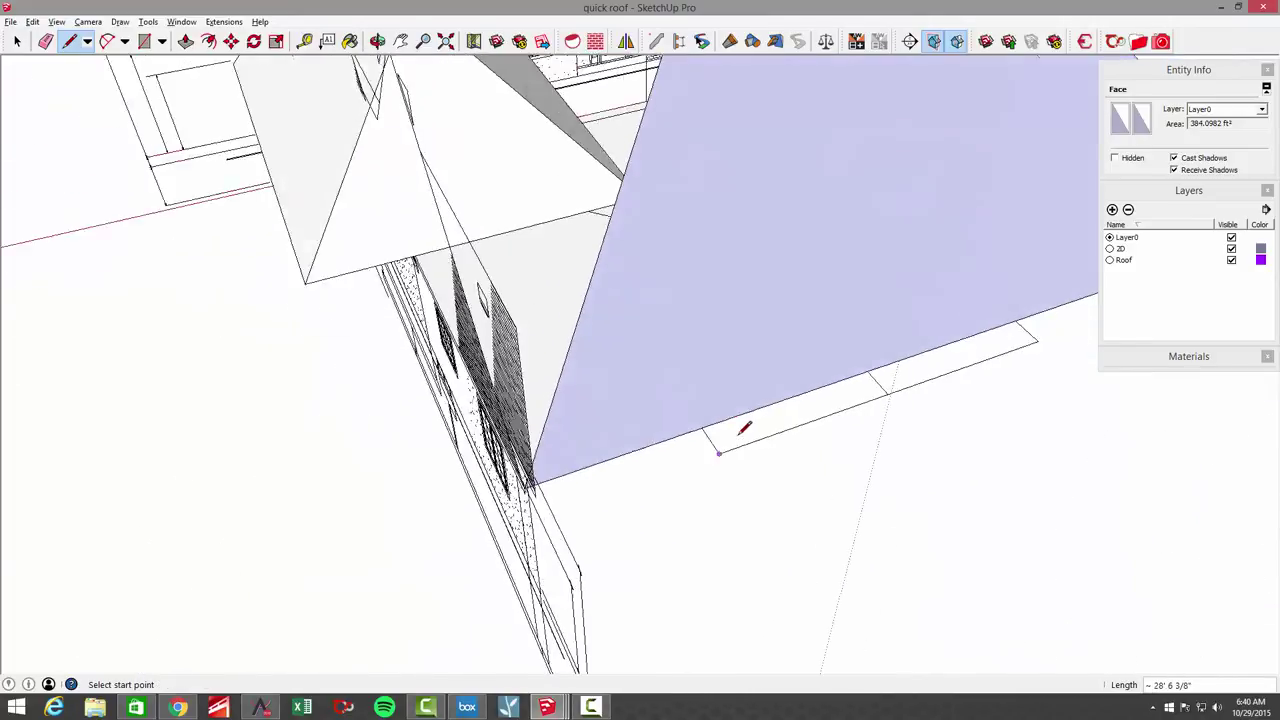
# Step: Reverse the main roof's rear slope face so its front faces outward
pyautogui.moveTo(718, 420); pyautogui.dragTo(720, 386, button='middle')
pyautogui.press('space')
pyautogui.rightClick(720, 386)
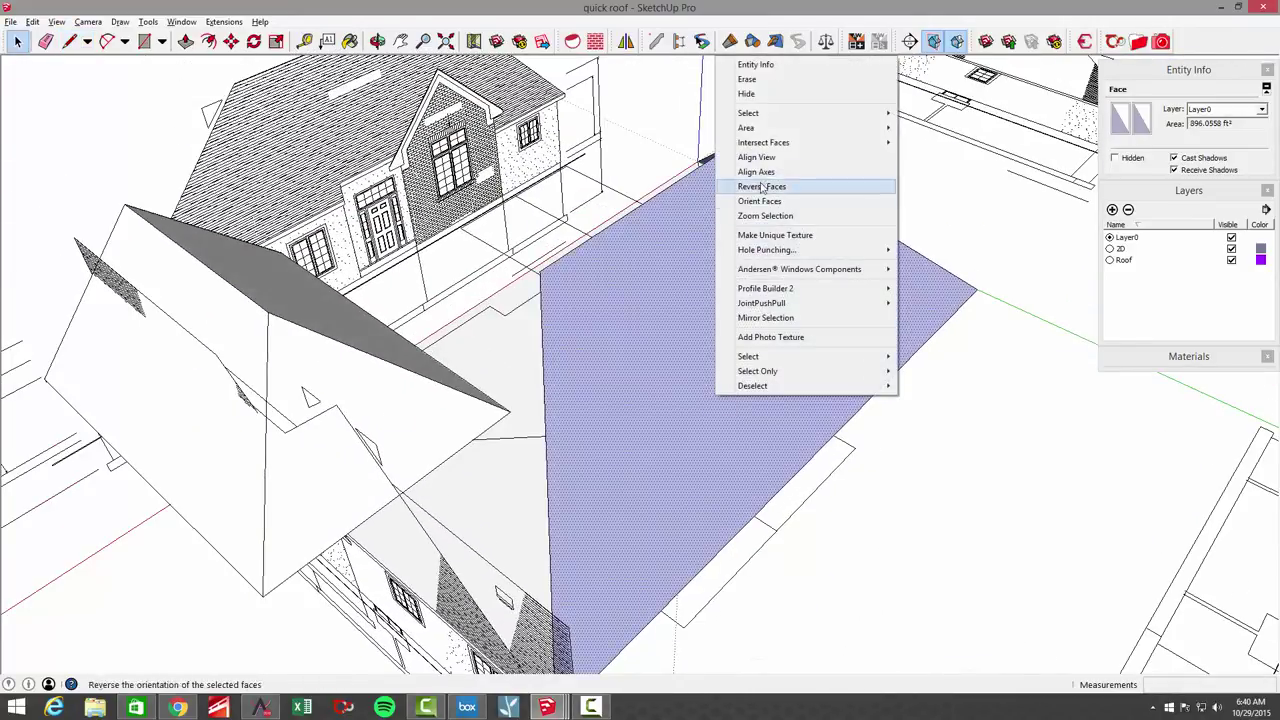
pyautogui.click(762, 187)
pyautogui.moveTo(740, 277); pyautogui.dragTo(740, 200, button='middle')
# Step: Draw the last hip line, about 28' 6" long, from the garage-side ridge end to the front eave corner beneath the garage roof
pyautogui.scroll(3, 714, 306)
pyautogui.click(925, 240)
pyautogui.moveTo(925, 240); pyautogui.dragTo(953, 366, button='middle')
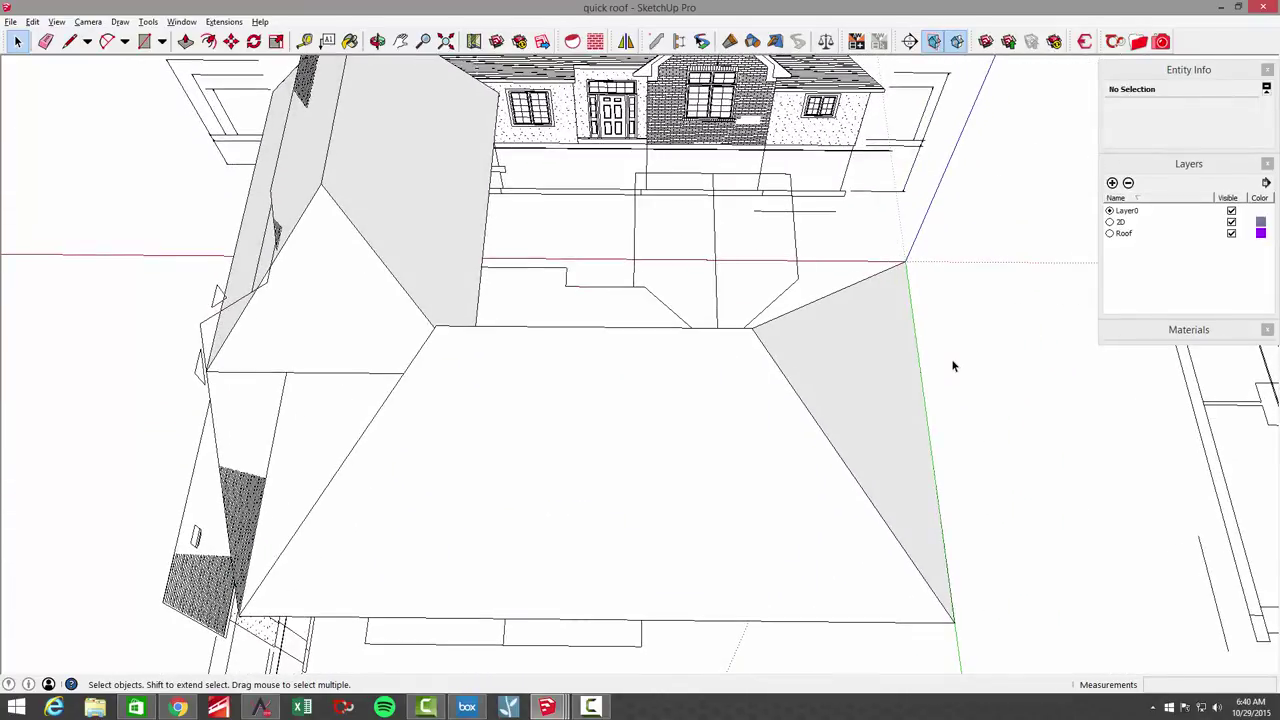
pyautogui.moveTo(474, 367); pyautogui.dragTo(732, 395, button='middle')
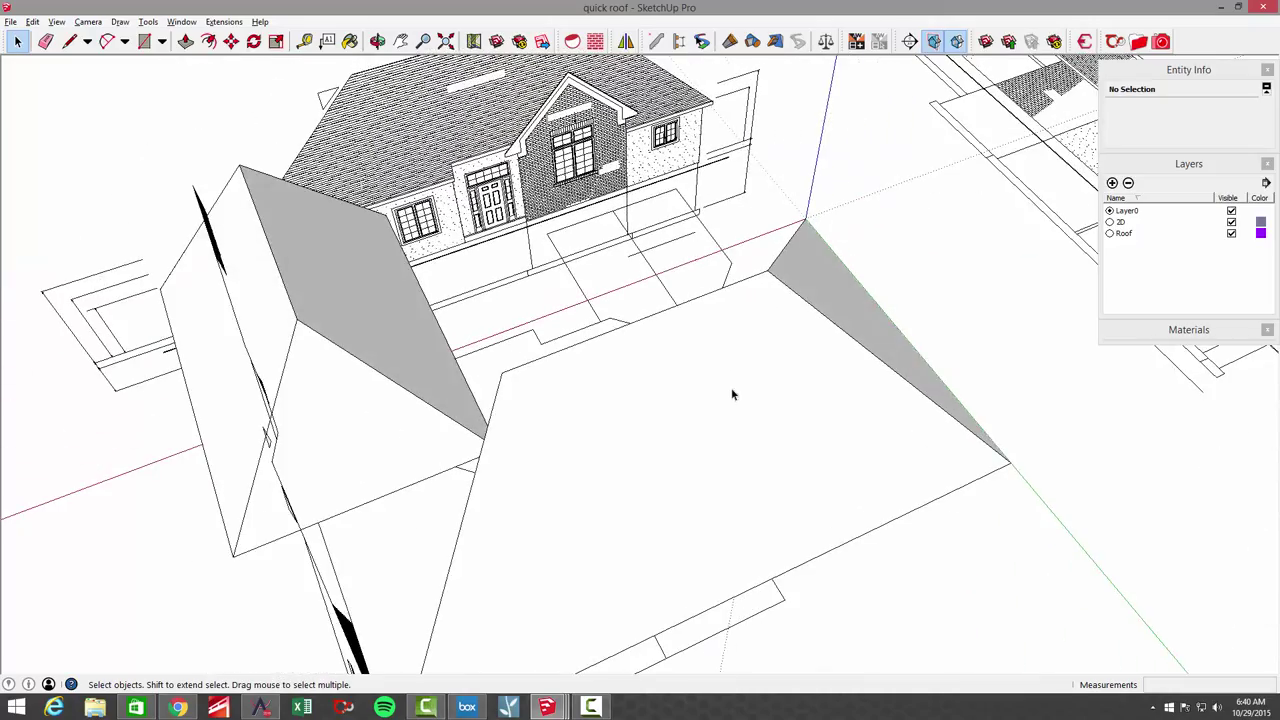
pyautogui.click(502, 372)
pyautogui.moveTo(523, 380); pyautogui.dragTo(625, 296, button='middle')
pyautogui.scroll(3, 672, 315)
pyautogui.scroll(3, 500, 212)
pyautogui.moveTo(500, 212); pyautogui.dragTo(507, 316, button='middle')
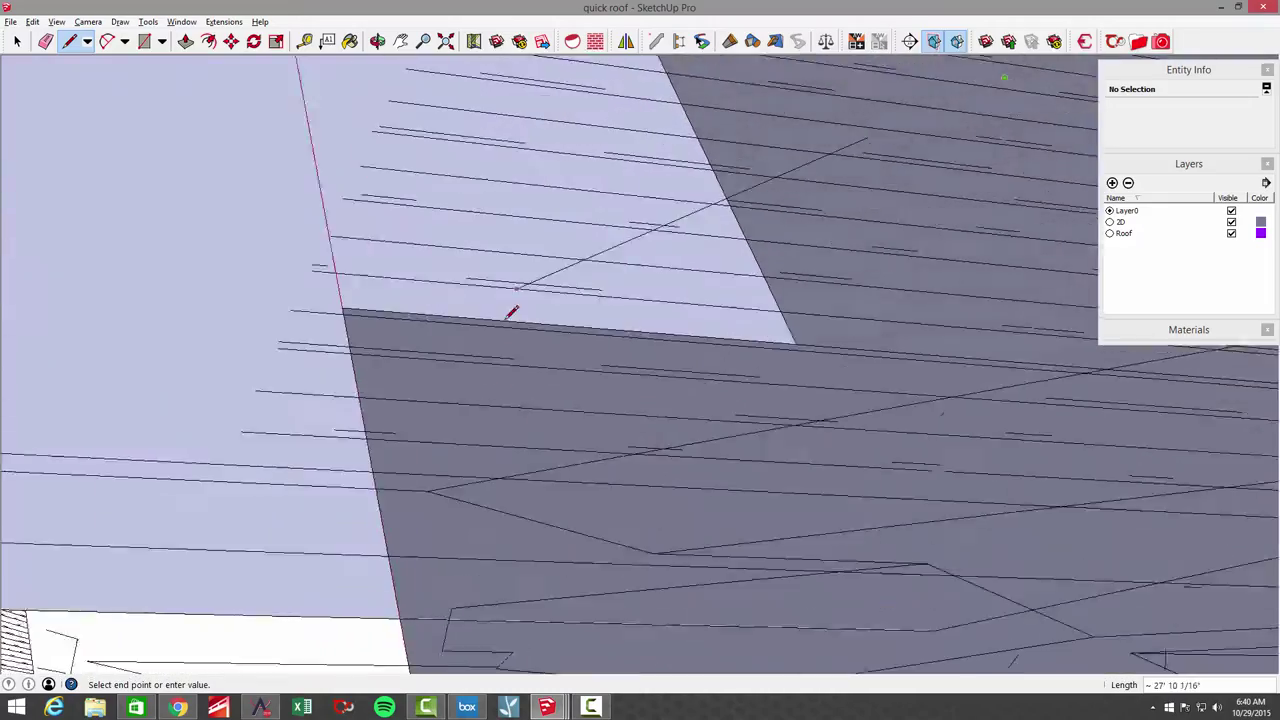
pyautogui.scroll(2, 507, 316)
pyautogui.scroll(-2, 229, 277)
pyautogui.click(229, 277)
pyautogui.scroll(-10, 274, 297)
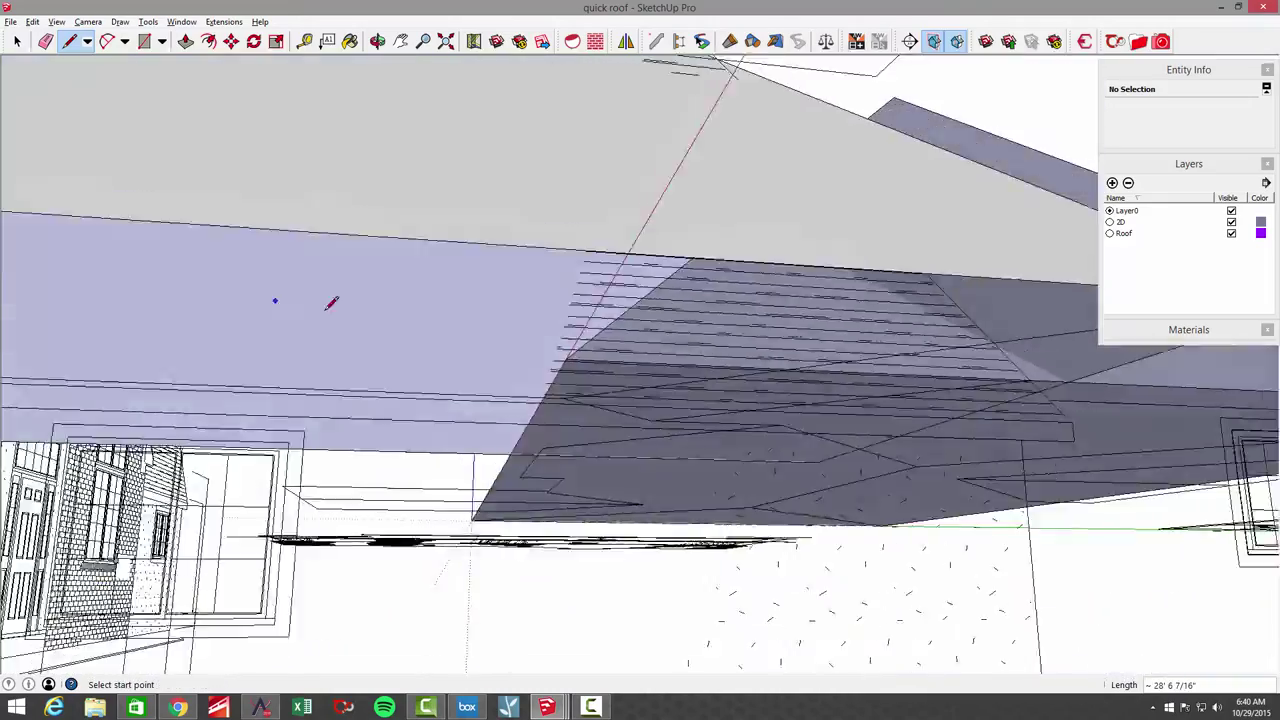
# Step: Select the main roof's front slope and garage-side hip face and reverse both faces
pyautogui.moveTo(728, 350); pyautogui.dragTo(664, 280, button='middle')
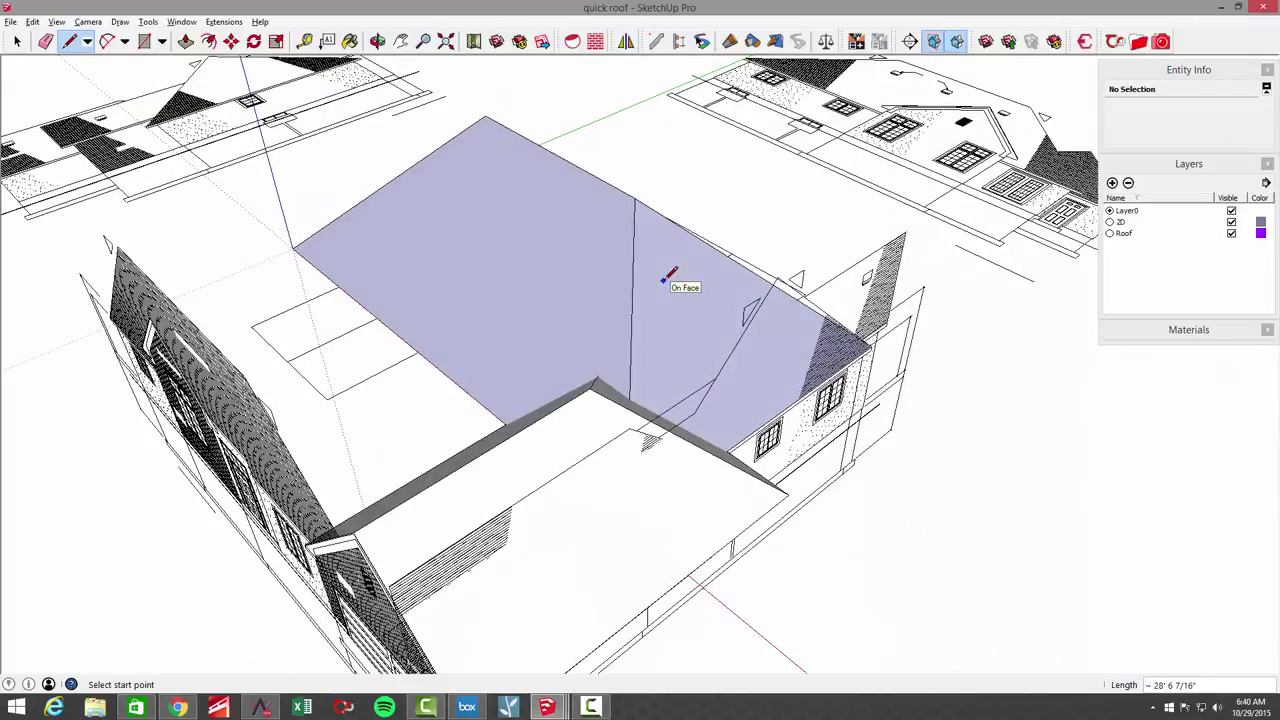
pyautogui.keyDown('shift'); pyautogui.click(591, 284); pyautogui.keyUp('shift')
pyautogui.rightClick(591, 284)
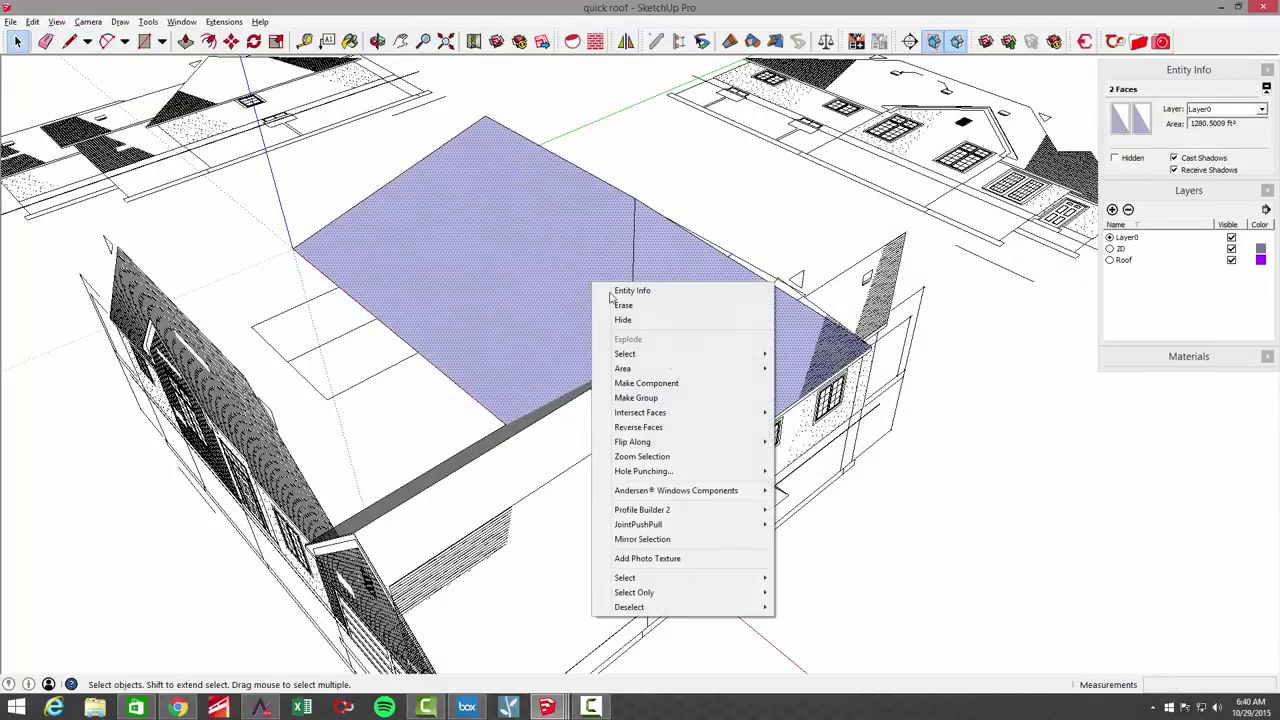
pyautogui.click(660, 427)
pyautogui.moveTo(665, 432); pyautogui.dragTo(1175, 301, button='middle')
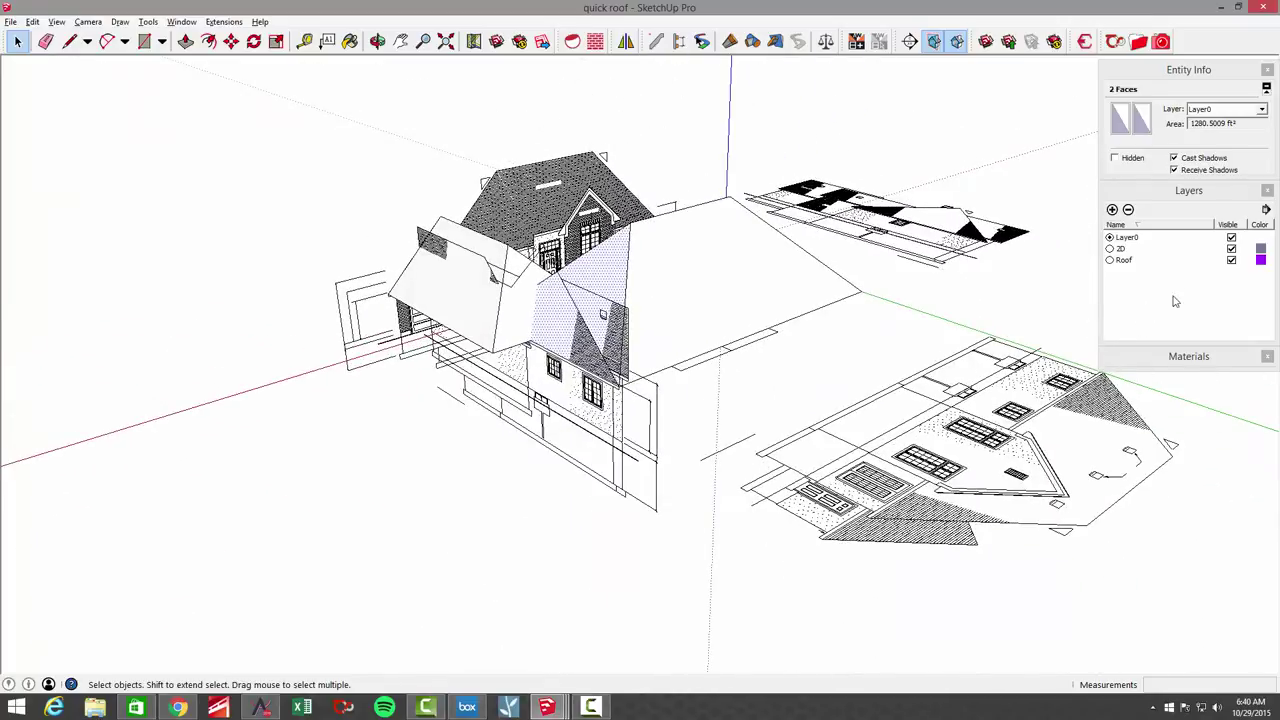
# Step: Hide the 2D layer and draw an edge about 3' 5 9/16" long from the main hip's crossing with the garage roof to the garage roof's edge
pyautogui.click(1231, 248)
pyautogui.moveTo(1000, 330)
pyautogui.mouseDown(button='middle')
pyautogui.moveTo(853, 399)
pyautogui.moveTo(694, 391)
pyautogui.moveTo(566, 349)
pyautogui.moveTo(672, 432)
pyautogui.moveTo(717, 418)
pyautogui.moveTo(674, 461)
pyautogui.moveTo(599, 466)
pyautogui.moveTo(591, 420)
pyautogui.moveTo(634, 406)
pyautogui.moveTo(632, 388)
pyautogui.moveTo(634, 408)
pyautogui.moveTo(663, 390)
pyautogui.moveTo(594, 414)
pyautogui.moveTo(622, 368)
pyautogui.moveTo(571, 354)
pyautogui.moveTo(690, 377)
pyautogui.moveTo(677, 426)
pyautogui.moveTo(652, 434)
pyautogui.mouseUp(button='middle')
pyautogui.press('l')
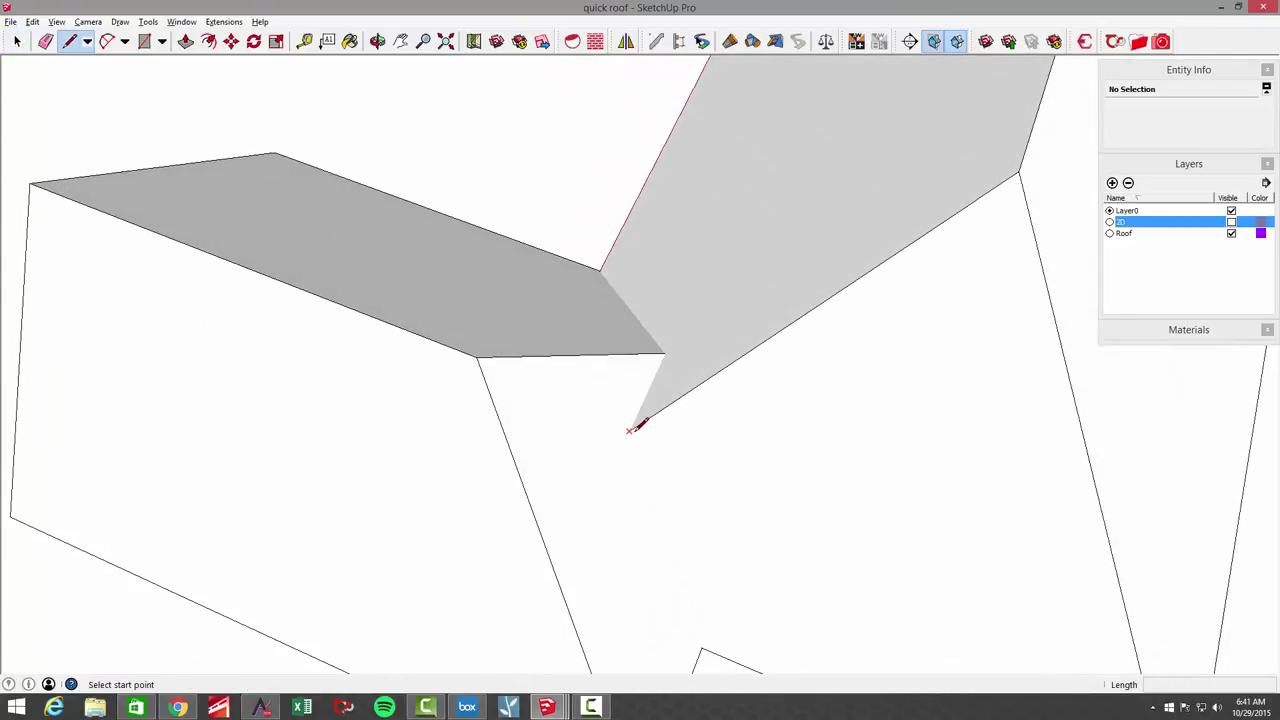
pyautogui.moveTo(612, 377); pyautogui.dragTo(698, 494, button='middle')
pyautogui.click(681, 506)
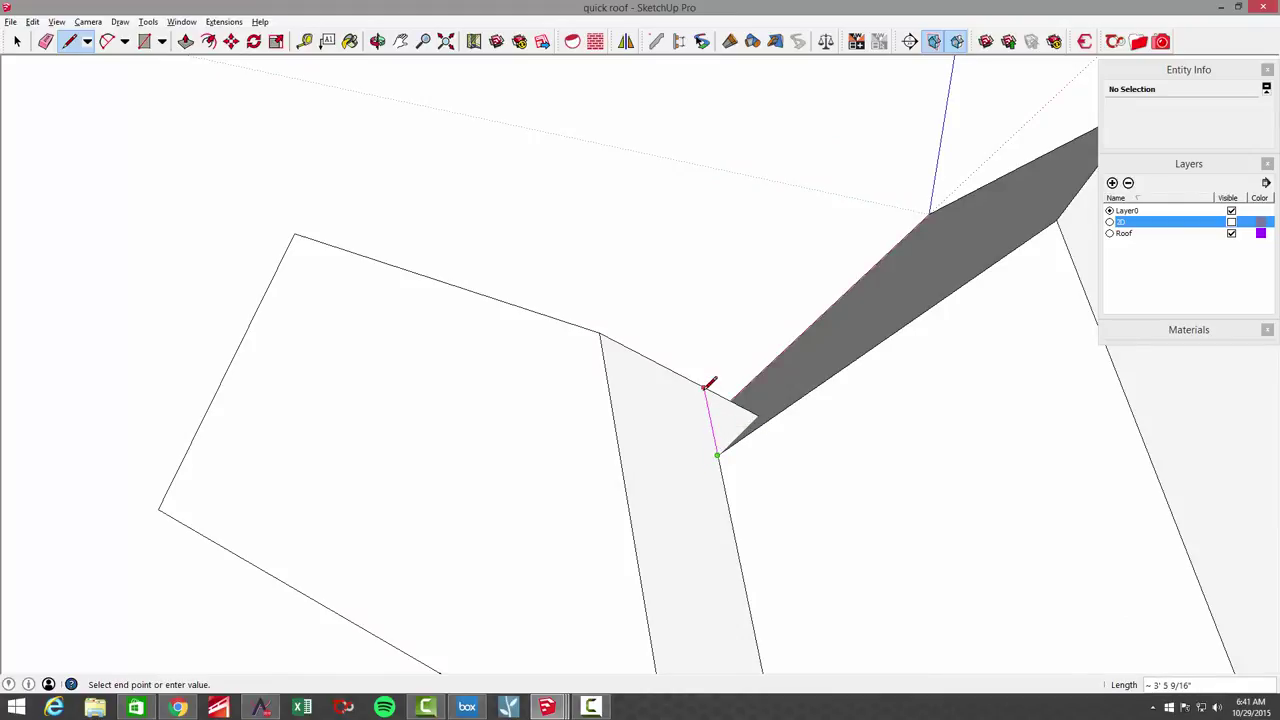
pyautogui.moveTo(706, 389); pyautogui.dragTo(703, 387, button='middle')
pyautogui.moveTo(709, 385); pyautogui.dragTo(713, 458, button='middle')
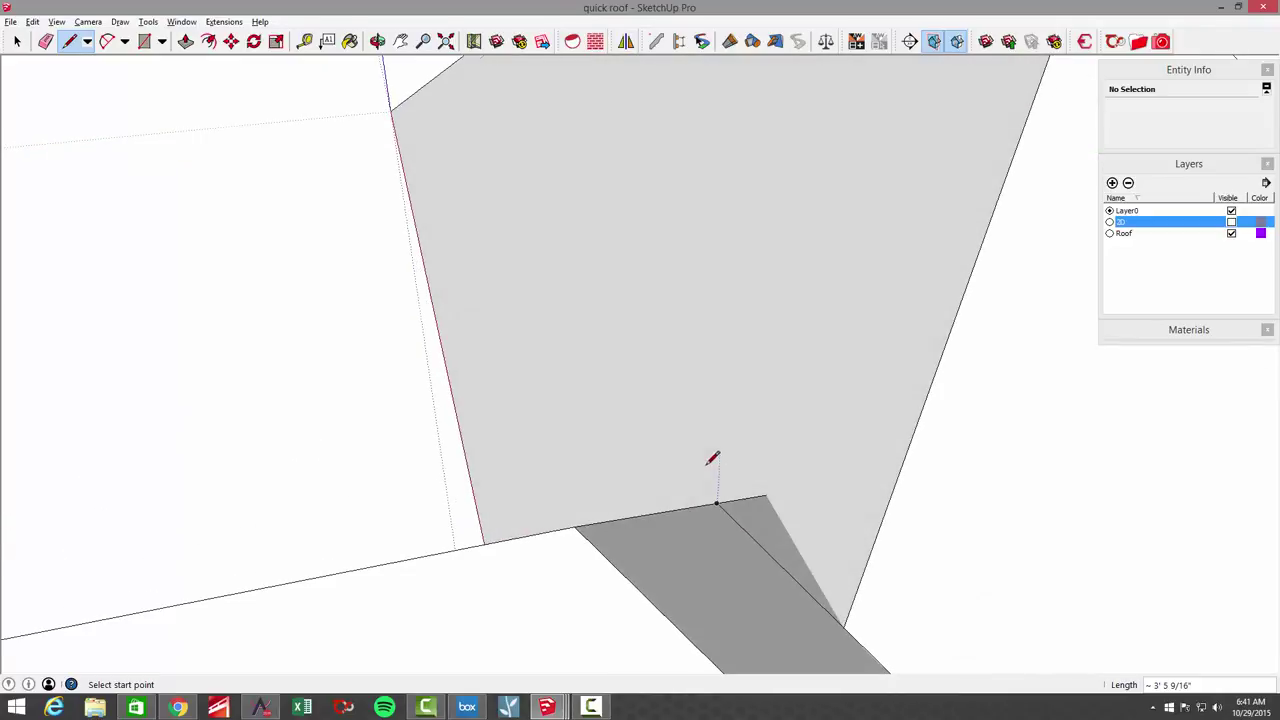
# Step: Draw an edge about 4' long from the garage roof to the main roof's hip, and another along the overhanging garage corner
pyautogui.moveTo(797, 481)
pyautogui.mouseDown(button='middle')
pyautogui.moveTo(837, 471)
pyautogui.moveTo(800, 461)
pyautogui.mouseUp(button='middle')
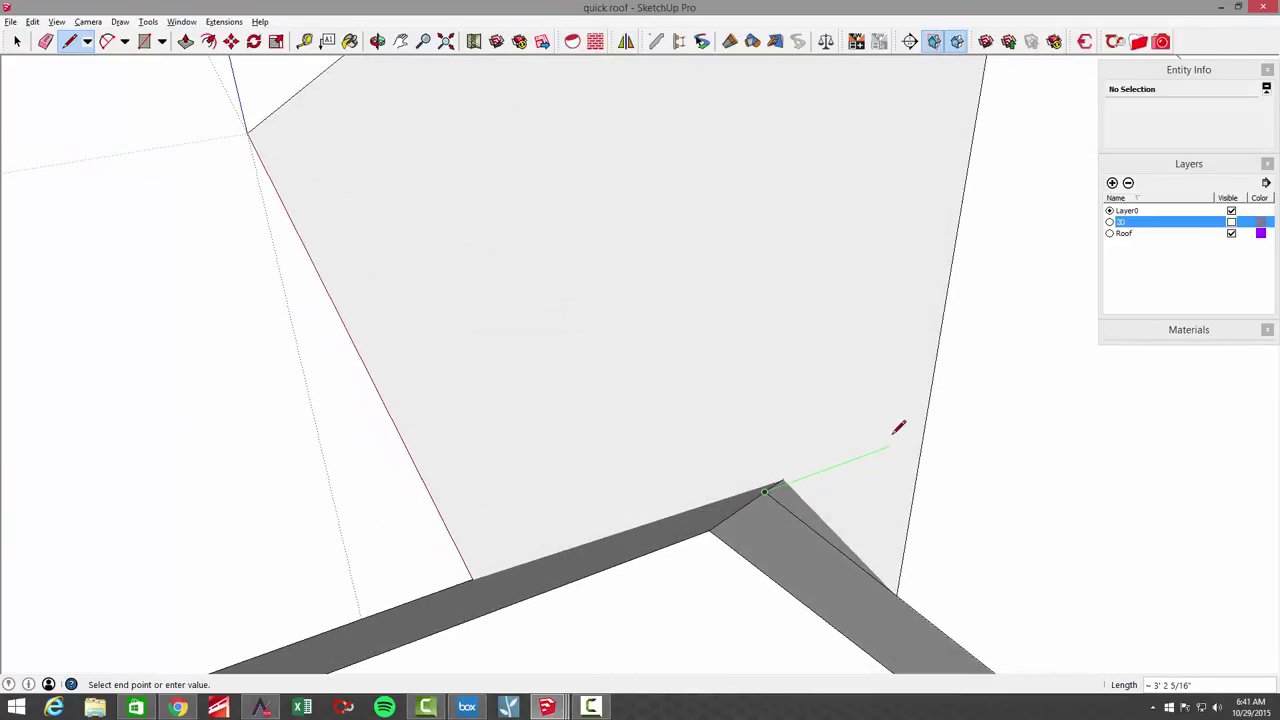
pyautogui.click(923, 432)
pyautogui.moveTo(923, 432); pyautogui.dragTo(958, 332, button='middle')
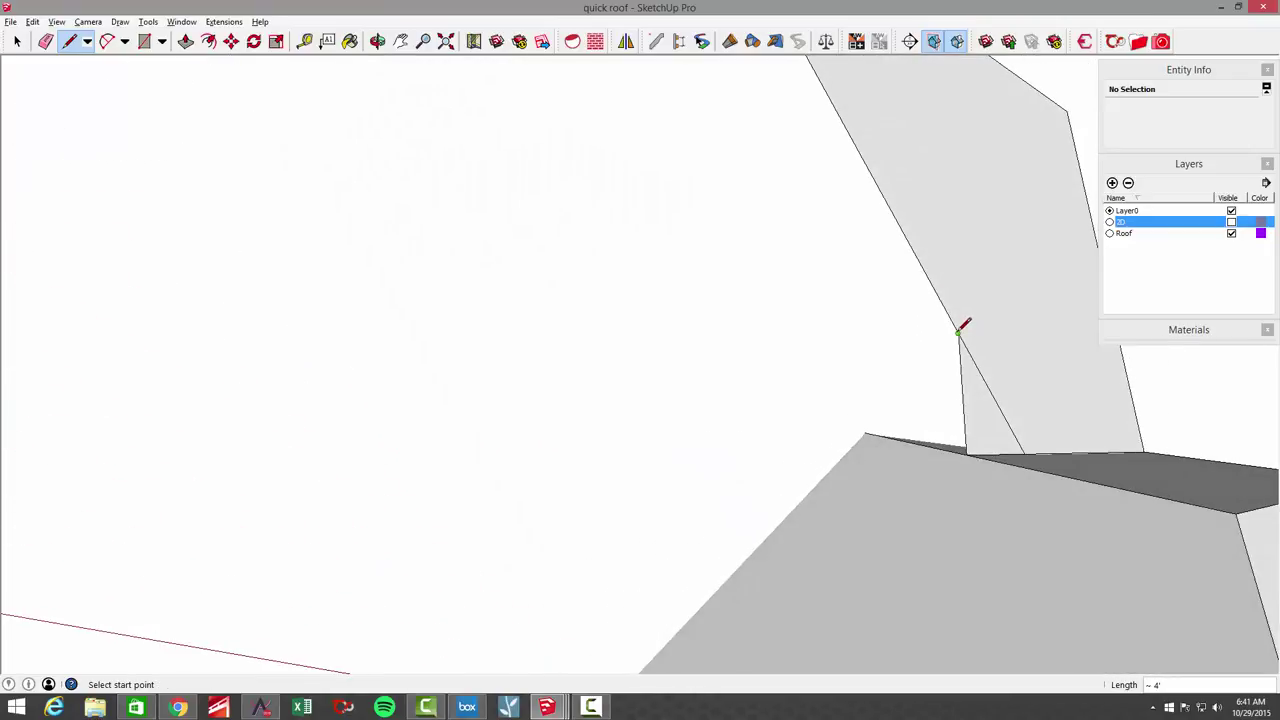
pyautogui.click(866, 431)
pyautogui.moveTo(866, 431); pyautogui.dragTo(791, 508, button='middle')
# Step: Erase the leftover overlapping edges where the garage roof meets the main roof's hip
pyautogui.click(783, 473)
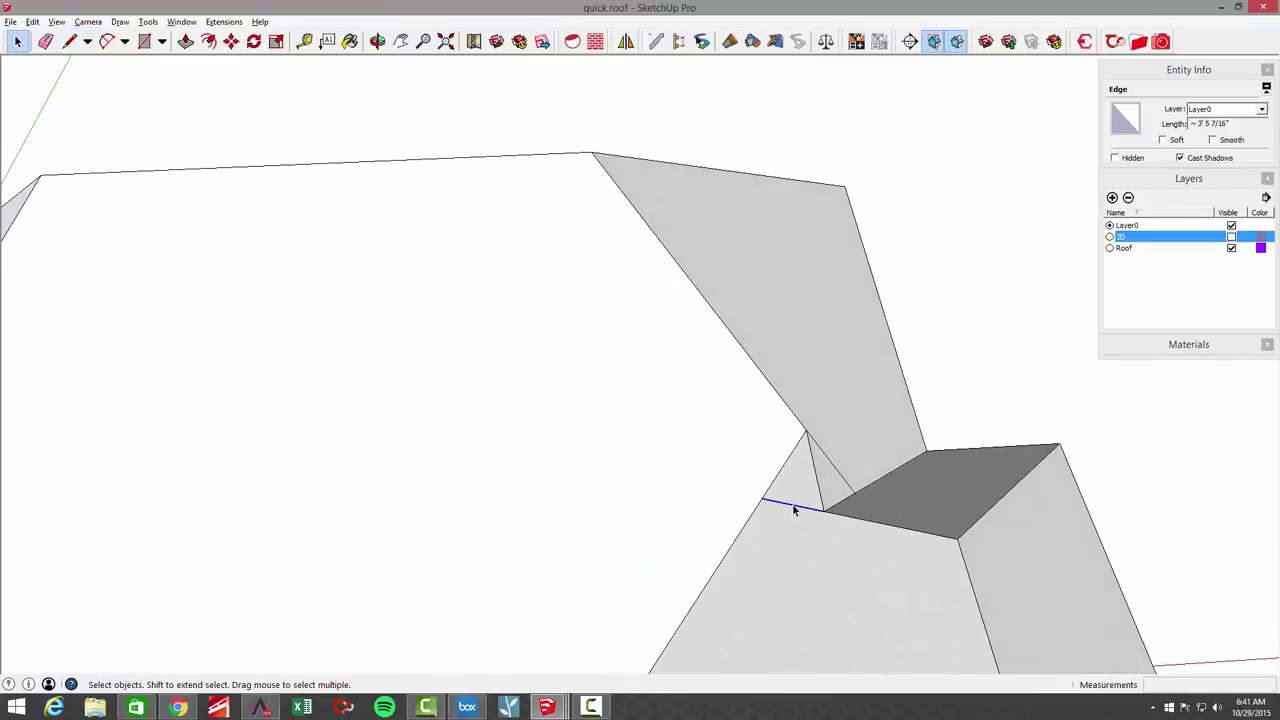
pyautogui.click(832, 463)
pyautogui.press('Delete')
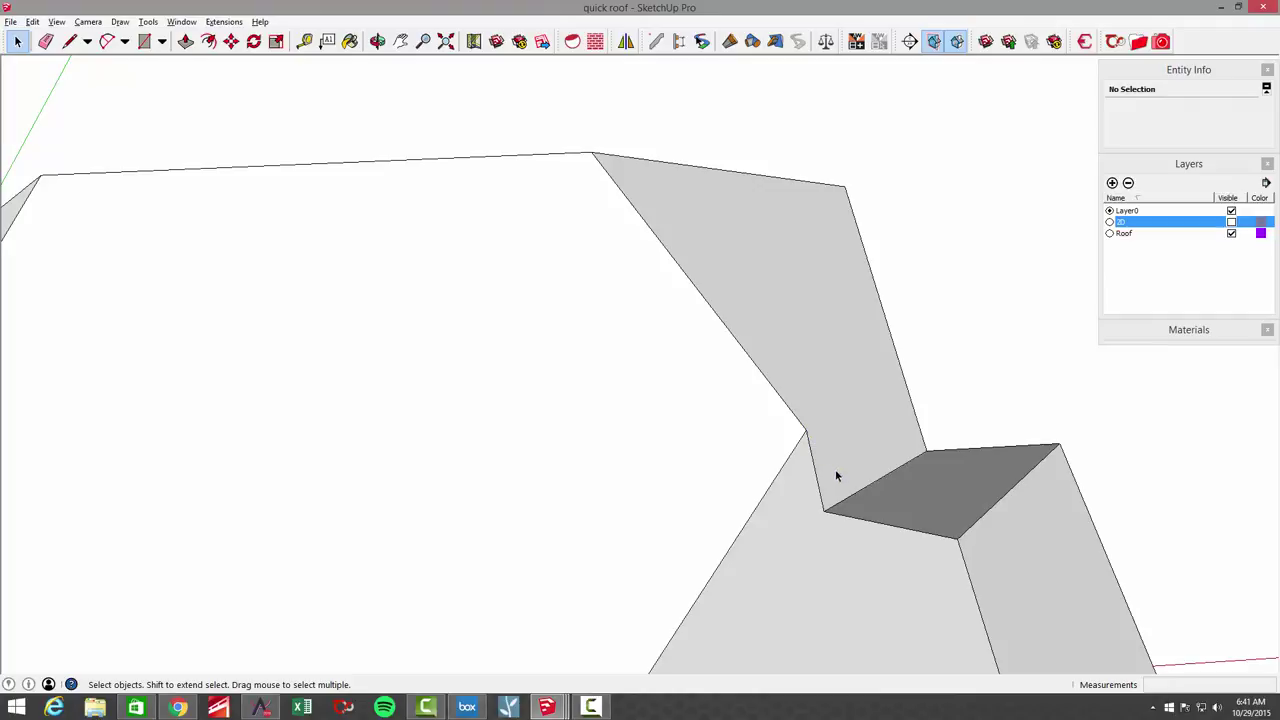
# Step: Make the 2D layer visible again and bring the front elevation's gable into view
pyautogui.moveTo(852, 510); pyautogui.dragTo(1180, 308, button='middle')
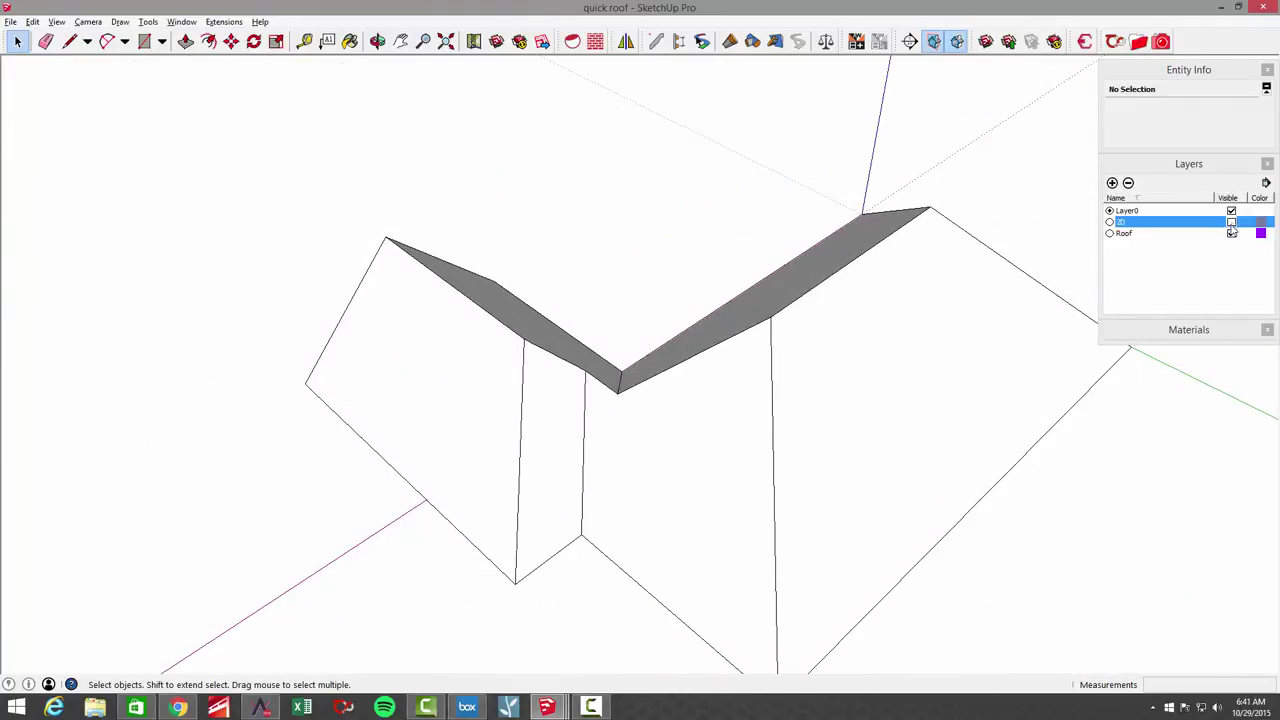
pyautogui.click(1231, 223)
pyautogui.moveTo(1062, 474); pyautogui.dragTo(882, 413, button='middle')
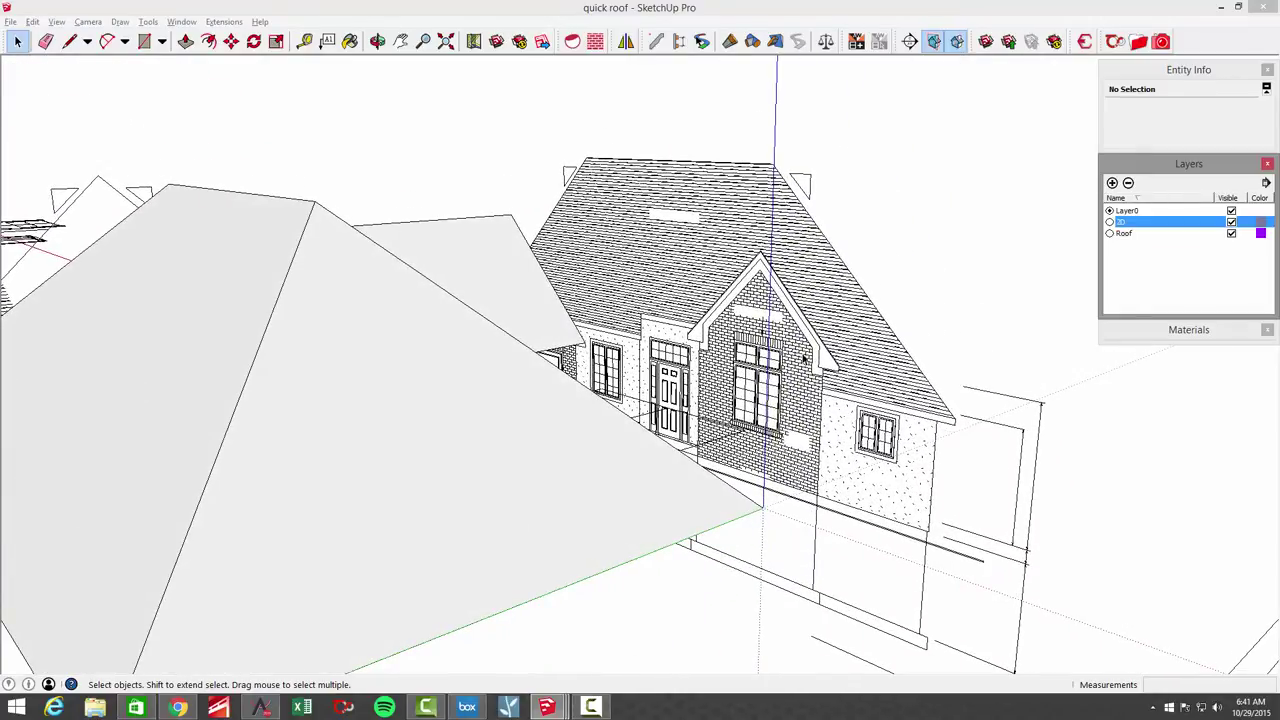
# Step: Draw an edge from the front gable's eave corner on the front elevation straight back to the main roof's slope
pyautogui.scroll(8, 804, 359)
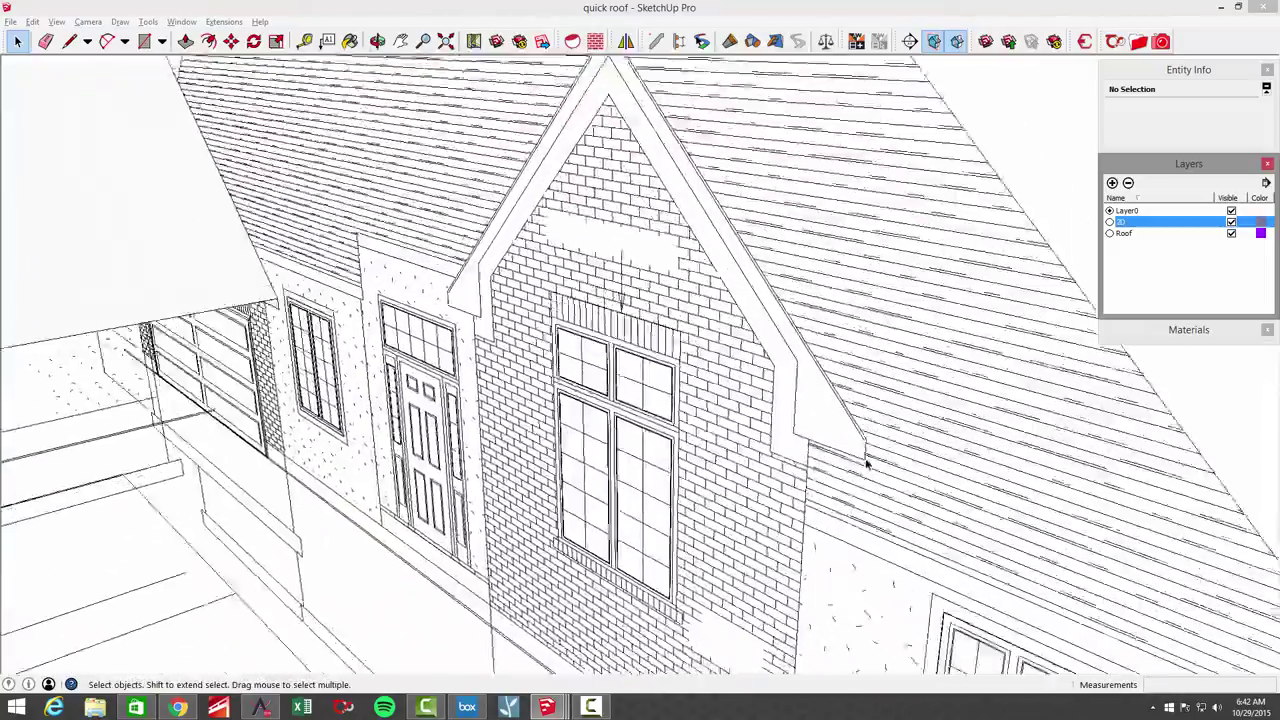
pyautogui.scroll(3, 880, 475)
pyautogui.scroll(-5, 880, 465)
pyautogui.click(845, 388)
pyautogui.press('l')
pyautogui.scroll(6, 892, 408)
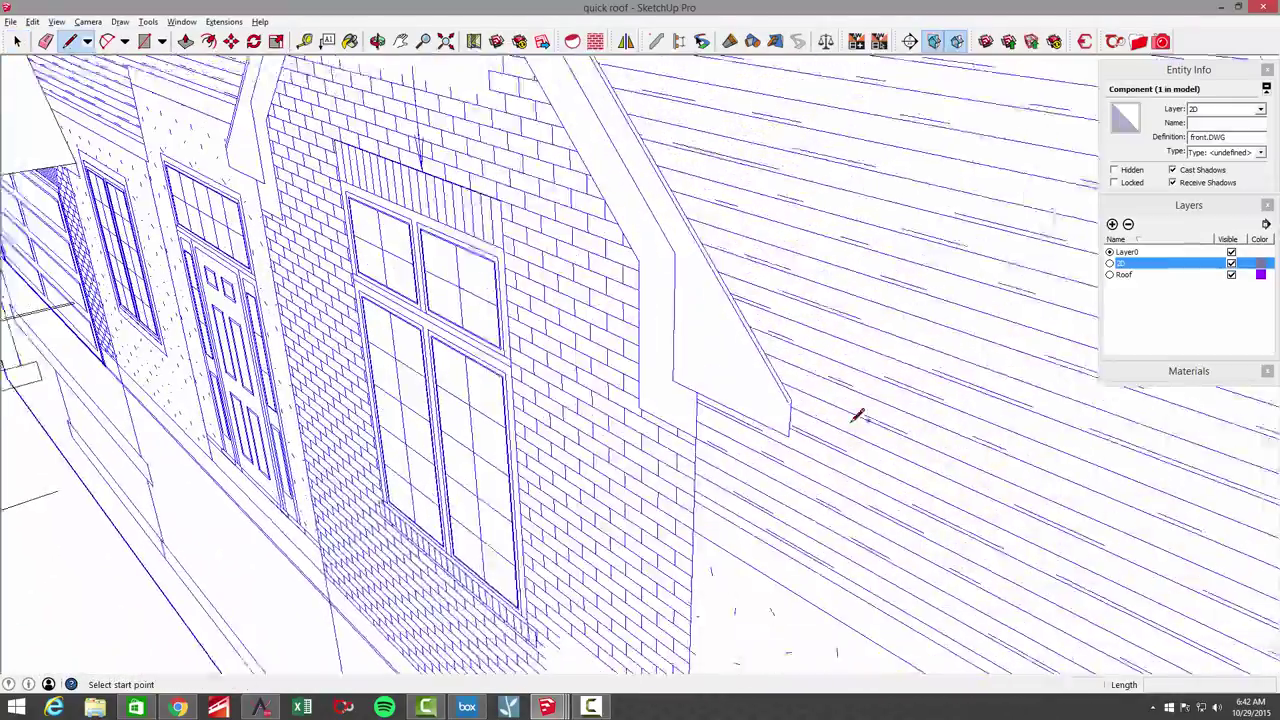
pyautogui.scroll(2, 824, 404)
pyautogui.click(810, 403)
pyautogui.scroll(-10, 790, 410)
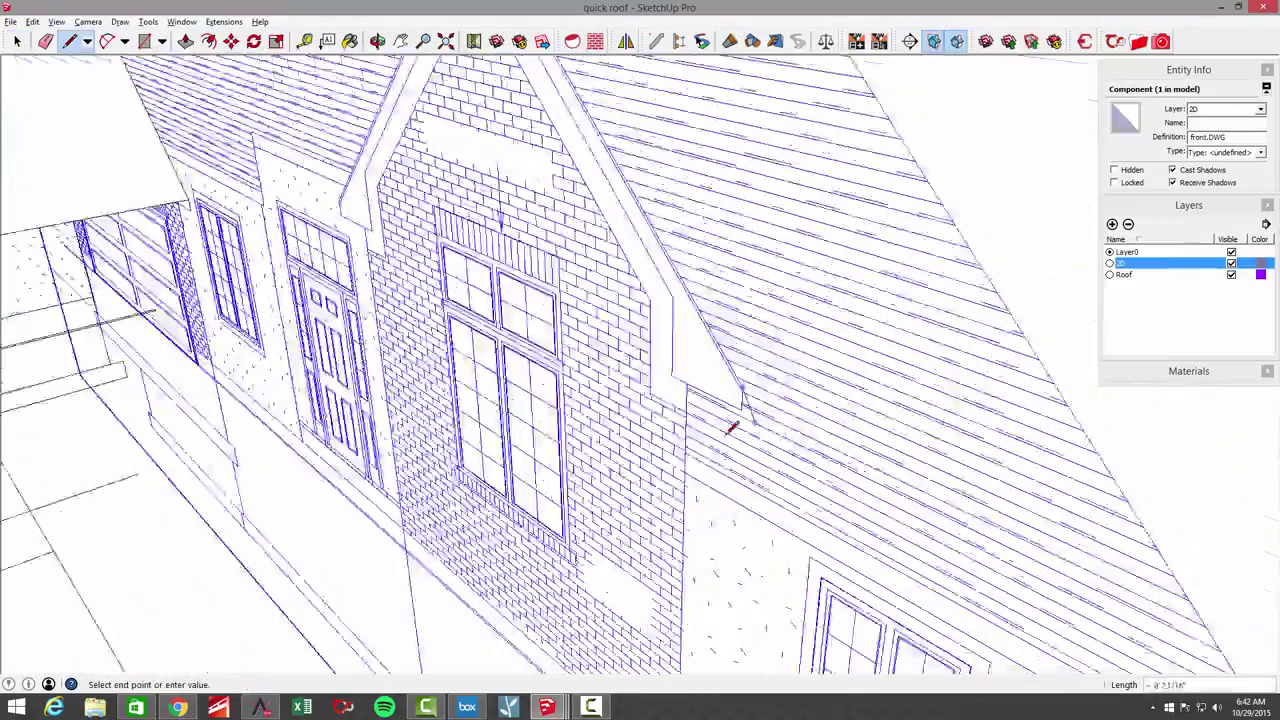
pyautogui.scroll(2, 657, 398)
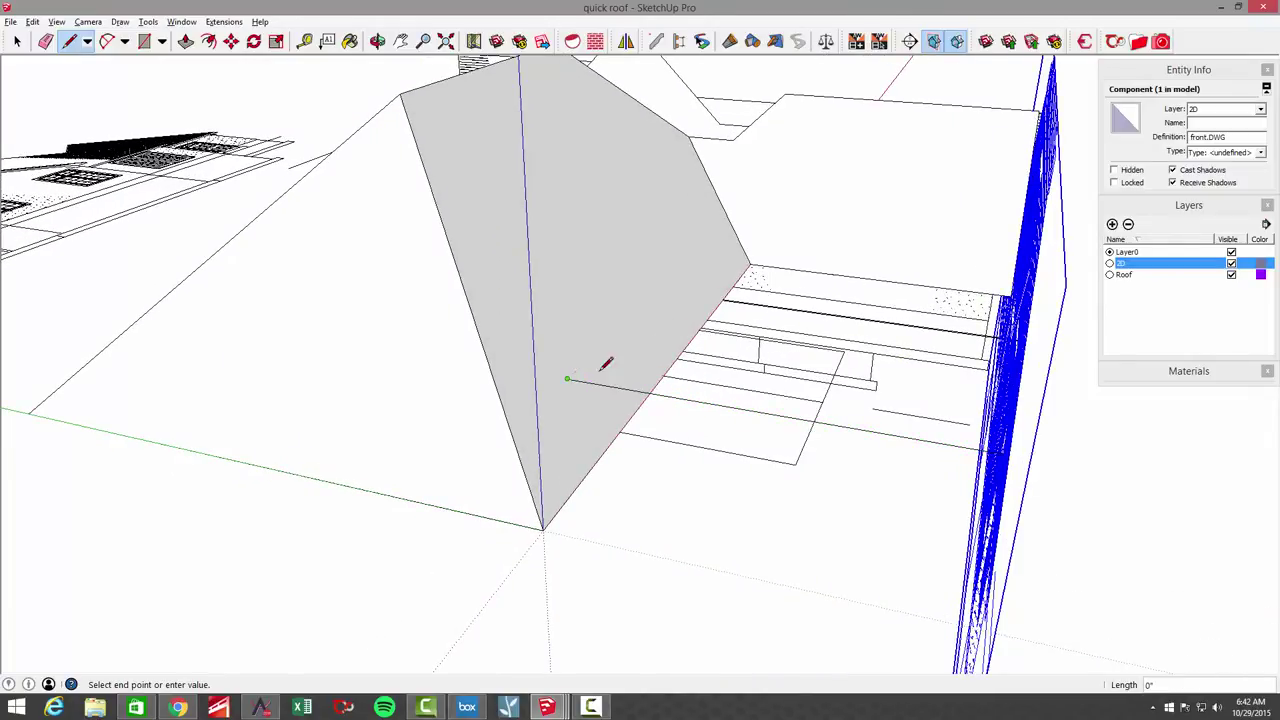
# Step: Draw the front gable's ridge edge back to the main roof, and the valley edges running down from the ridge's rear end
pyautogui.moveTo(1005, 403)
pyautogui.mouseDown(button='middle')
pyautogui.moveTo(997, 455)
pyautogui.moveTo(930, 440)
pyautogui.moveTo(789, 472)
pyautogui.moveTo(720, 460)
pyautogui.moveTo(730, 448)
pyautogui.moveTo(955, 480)
pyautogui.mouseUp(button='middle')
pyautogui.moveTo(1147, 505)
pyautogui.mouseDown(button='middle')
pyautogui.moveTo(1158, 506)
pyautogui.moveTo(871, 500)
pyautogui.moveTo(703, 447)
pyautogui.mouseUp(button='middle')
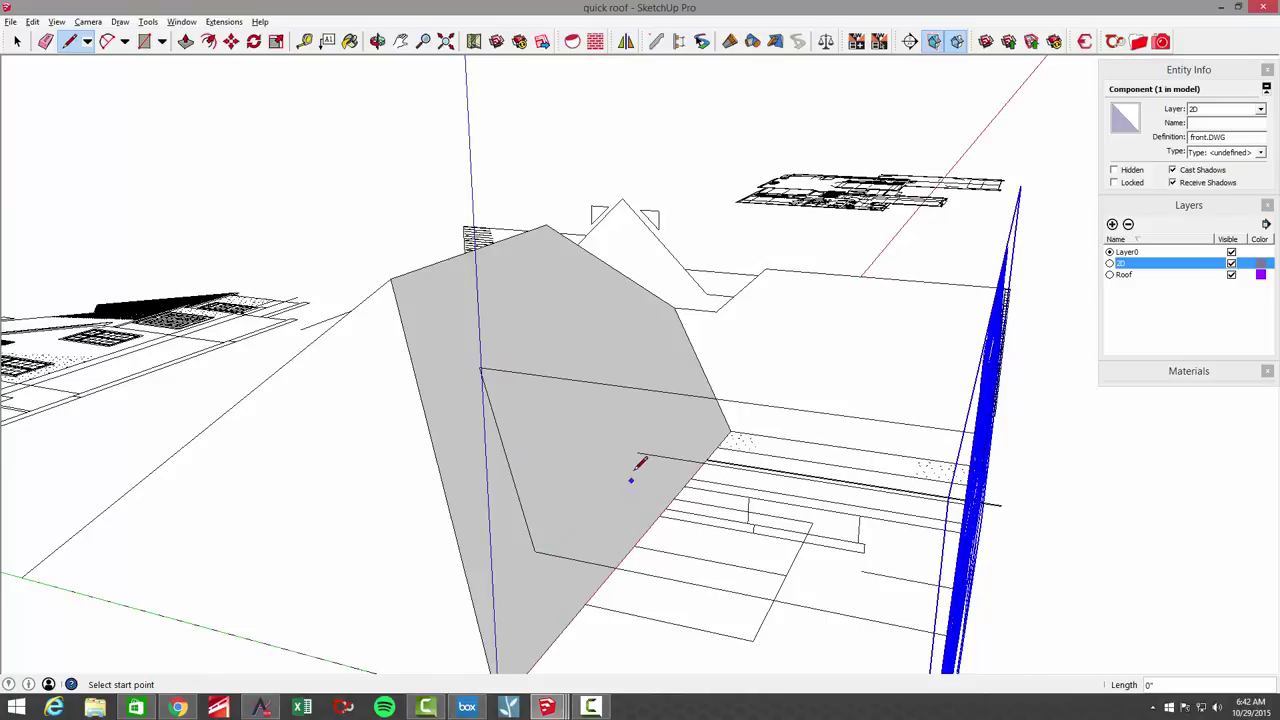
pyautogui.moveTo(484, 362); pyautogui.dragTo(630, 460, button='middle')
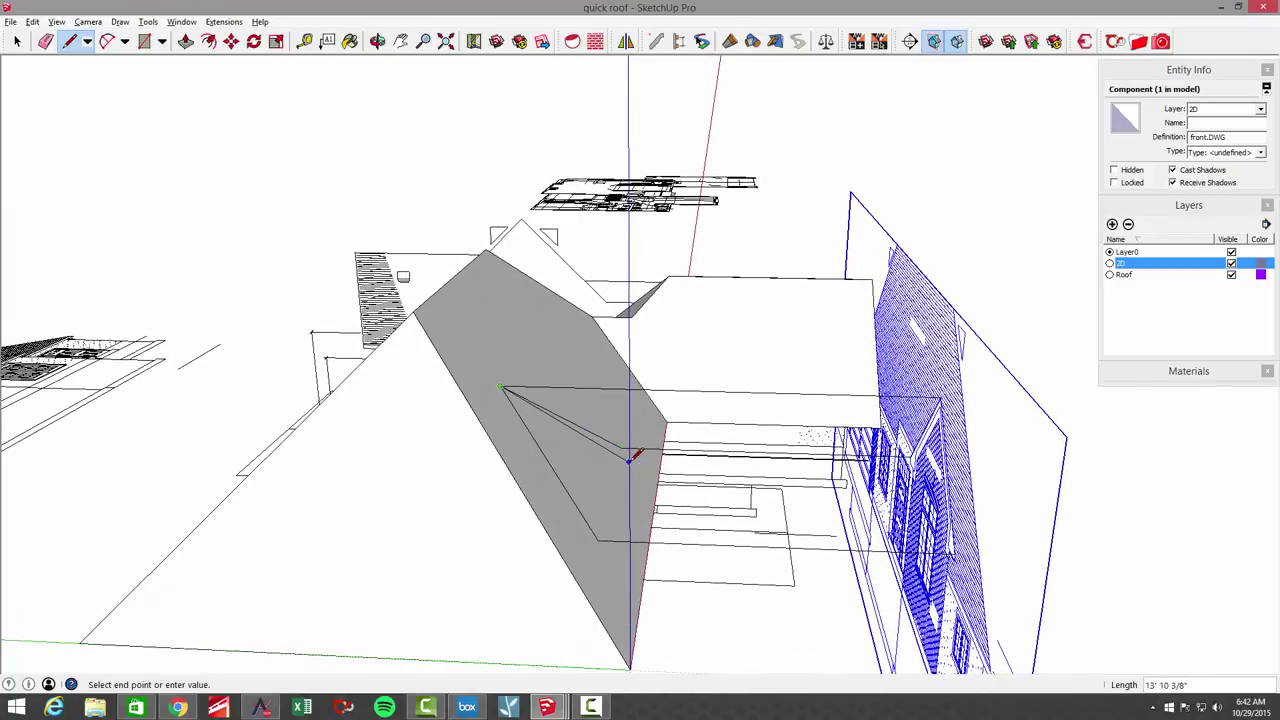
pyautogui.moveTo(828, 577); pyautogui.dragTo(533, 480, button='middle')
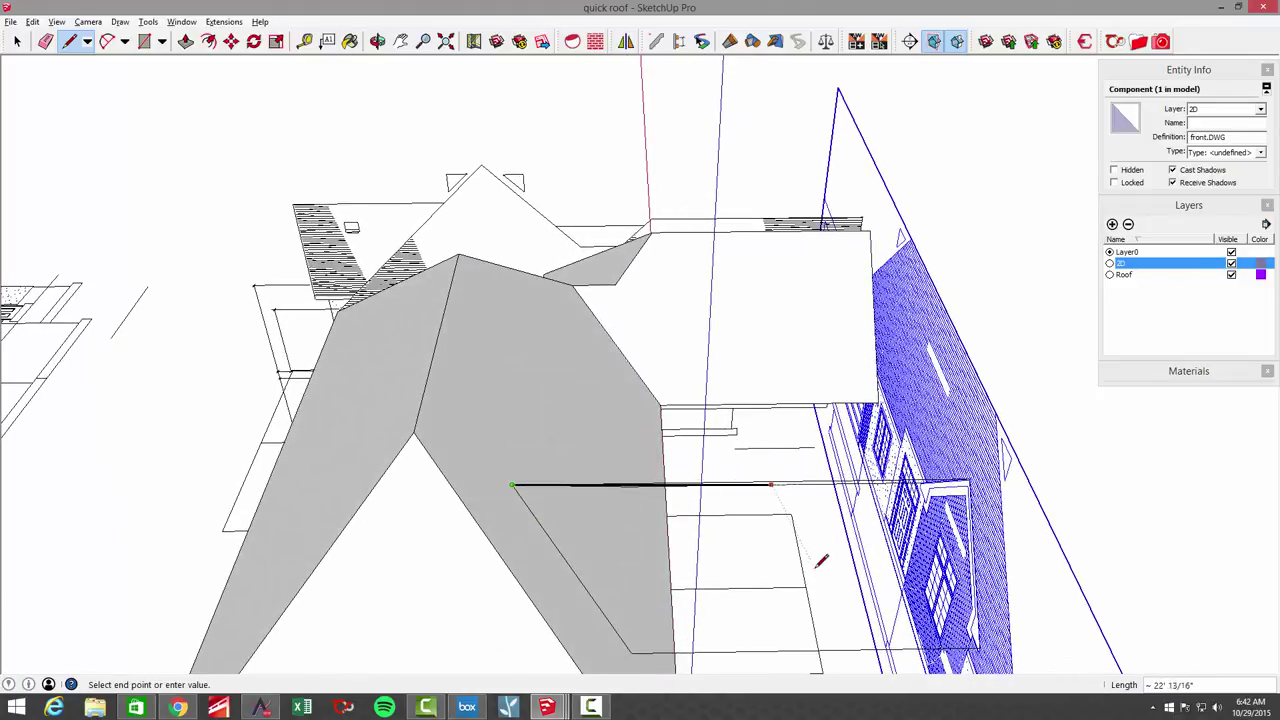
pyautogui.moveTo(814, 580); pyautogui.dragTo(773, 566, button='middle')
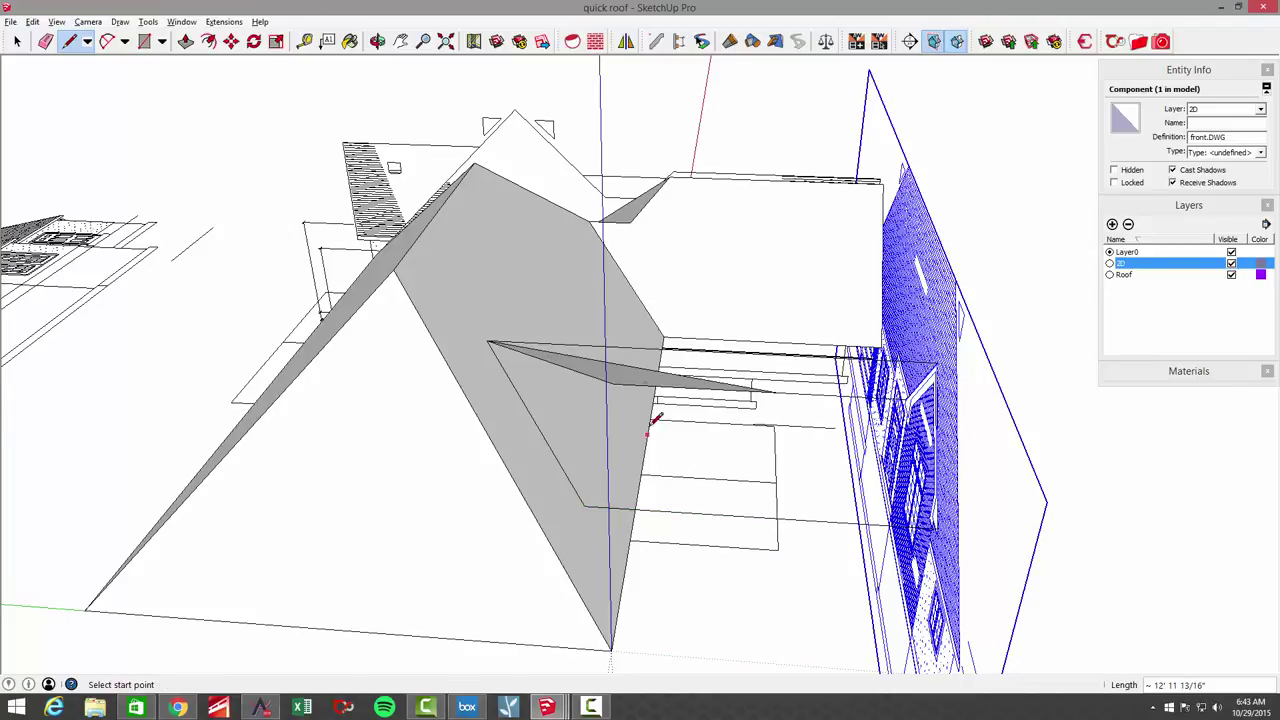
# Step: Draw the front gable's sloping front edges between the ridge and both eaves to close its two roof faces
pyautogui.moveTo(656, 418); pyautogui.dragTo(763, 294, button='middle')
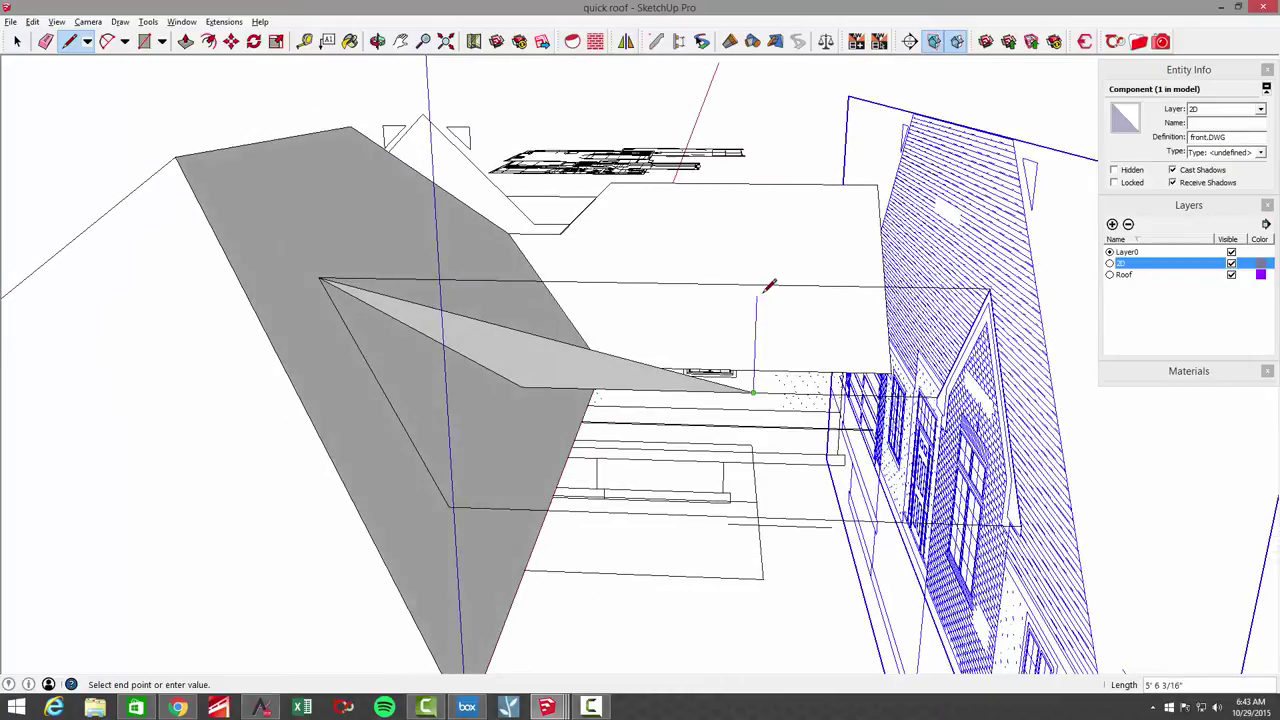
pyautogui.click(765, 285)
pyautogui.moveTo(793, 351); pyautogui.dragTo(769, 298, button='middle')
pyautogui.click(764, 295)
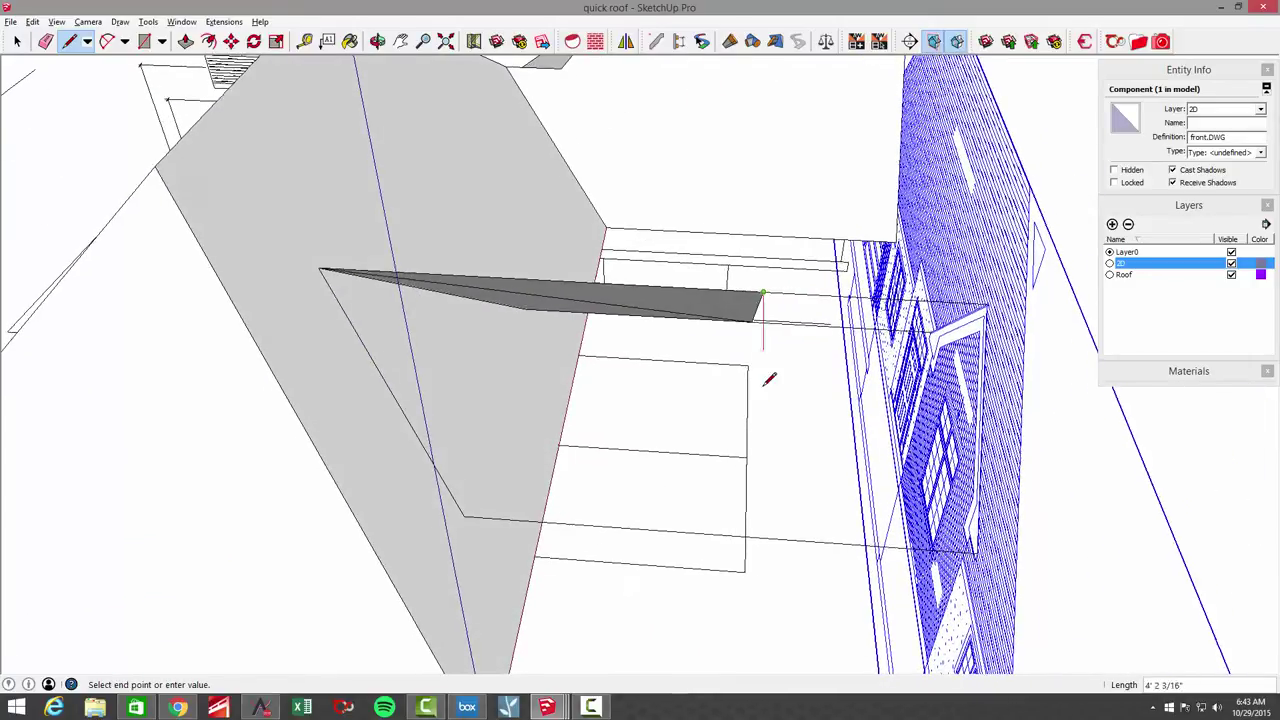
pyautogui.moveTo(766, 374)
pyautogui.mouseDown(button='middle')
pyautogui.moveTo(750, 500)
pyautogui.moveTo(762, 463)
pyautogui.moveTo(743, 480)
pyautogui.moveTo(714, 376)
pyautogui.mouseUp(button='middle')
pyautogui.click(749, 471)
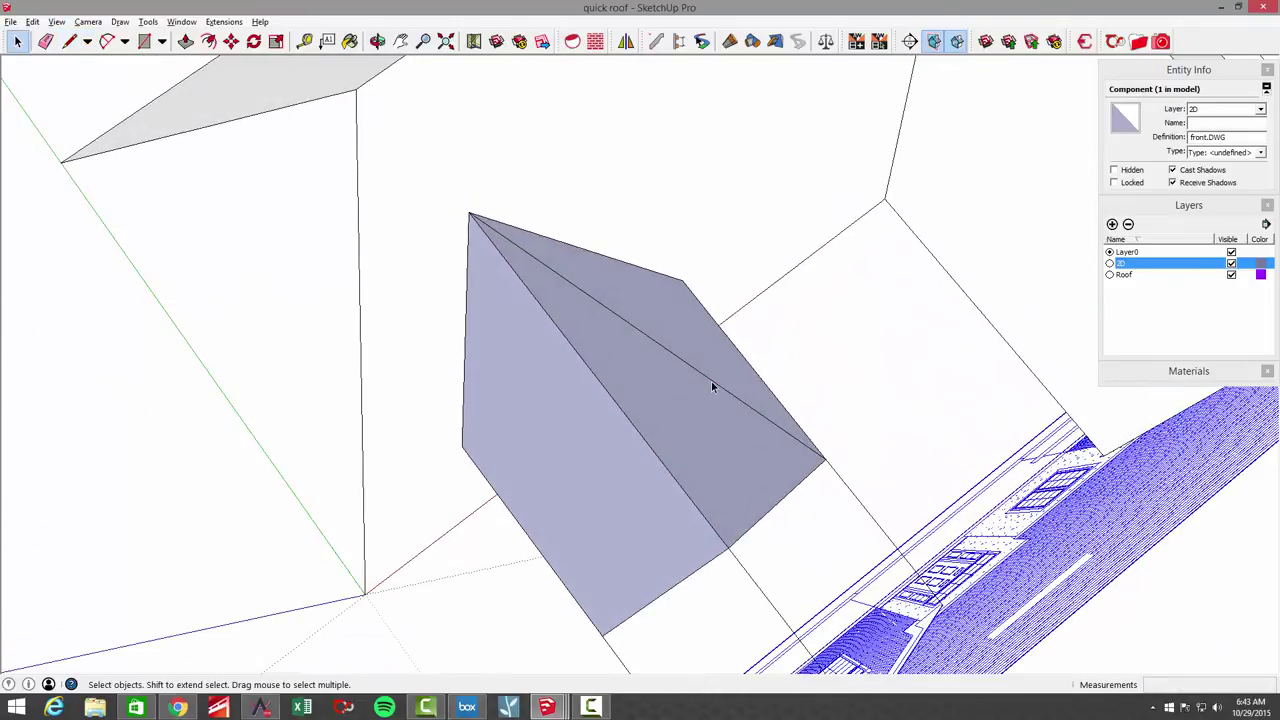
# Step: Erase the edge dividing one of the front gable's slopes and reverse both of its roof faces
pyautogui.rightClick(698, 391)
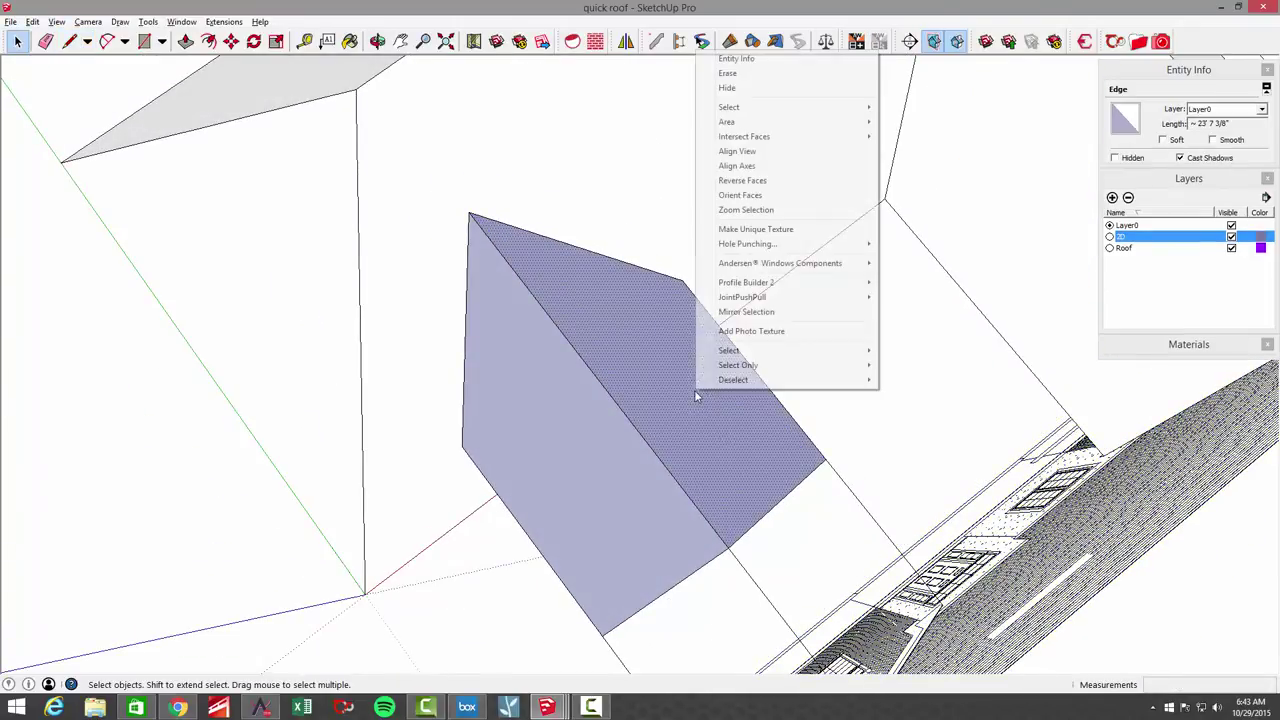
pyautogui.click(607, 461)
pyautogui.moveTo(665, 436); pyautogui.dragTo(609, 472, button='middle')
pyautogui.rightClick(609, 472)
pyautogui.click(680, 282)
pyautogui.scroll(-3, 690, 300)
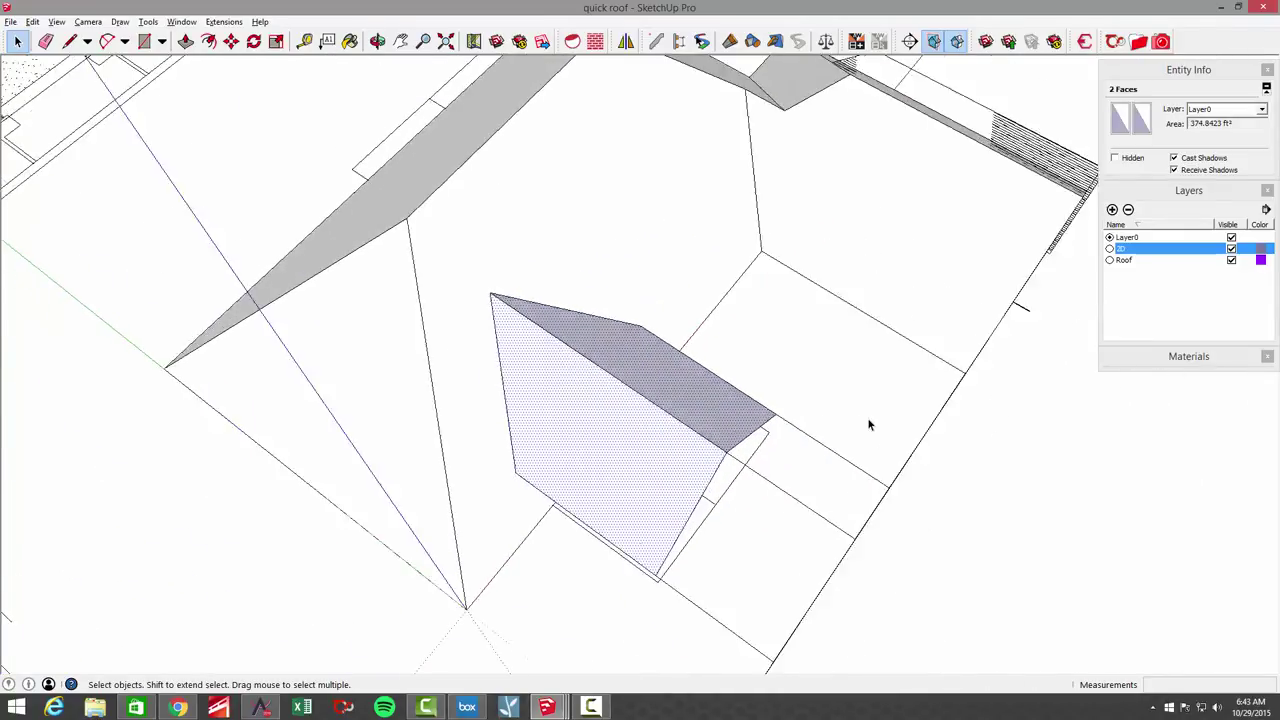
# Step: Delete the leftover construction edges running from the front gable roof to the front elevation drawing
pyautogui.moveTo(869, 421); pyautogui.dragTo(668, 498, button='middle')
pyautogui.click(668, 498)
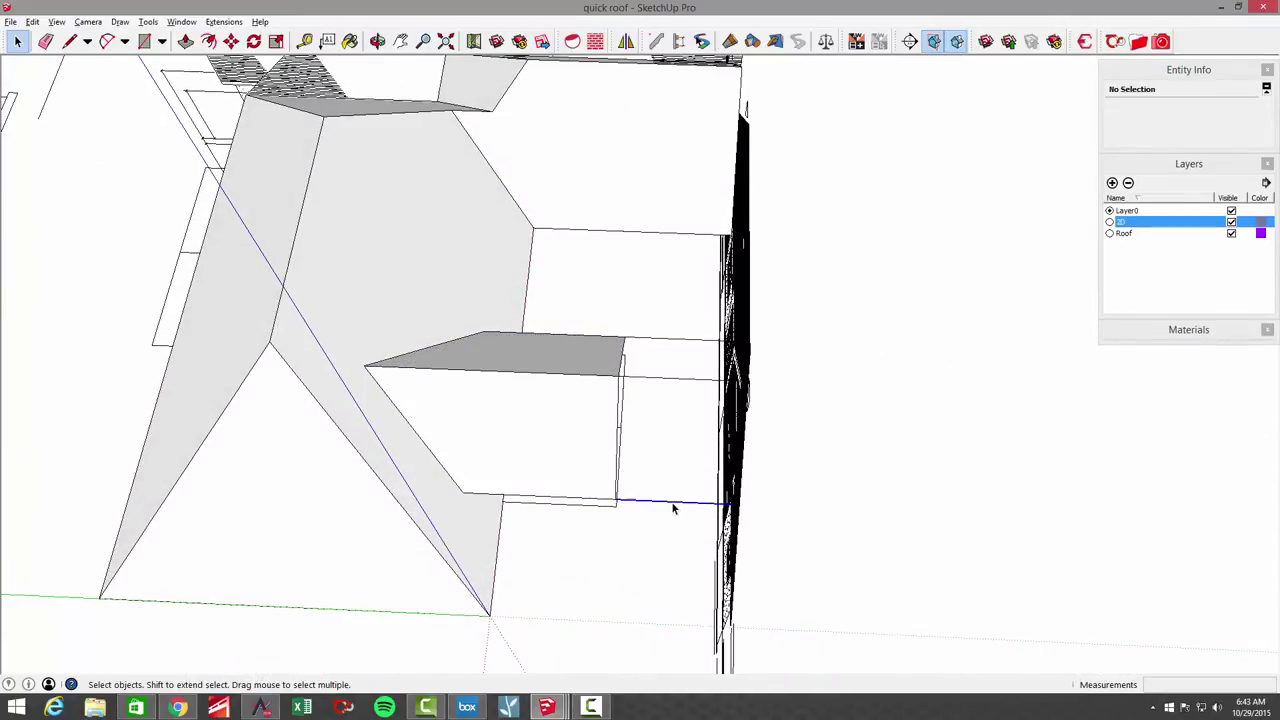
pyautogui.click(663, 390)
pyautogui.scroll(-4, 890, 420)
pyautogui.moveTo(866, 428)
pyautogui.mouseDown(button='middle')
pyautogui.moveTo(861, 440)
pyautogui.moveTo(753, 401)
pyautogui.moveTo(577, 399)
pyautogui.moveTo(796, 435)
pyautogui.moveTo(975, 510)
pyautogui.moveTo(522, 439)
pyautogui.moveTo(635, 407)
pyautogui.moveTo(908, 425)
pyautogui.moveTo(651, 380)
pyautogui.moveTo(654, 297)
pyautogui.moveTo(601, 246)
pyautogui.moveTo(591, 477)
pyautogui.moveTo(543, 496)
pyautogui.moveTo(708, 264)
pyautogui.moveTo(808, 189)
pyautogui.moveTo(889, 200)
pyautogui.moveTo(906, 320)
pyautogui.moveTo(983, 309)
pyautogui.moveTo(900, 214)
pyautogui.moveTo(738, 236)
pyautogui.moveTo(755, 208)
pyautogui.mouseUp(button='middle')
pyautogui.moveTo(669, 183)
pyautogui.mouseDown(button='middle')
pyautogui.moveTo(680, 200)
pyautogui.moveTo(588, 431)
pyautogui.mouseUp(button='middle')
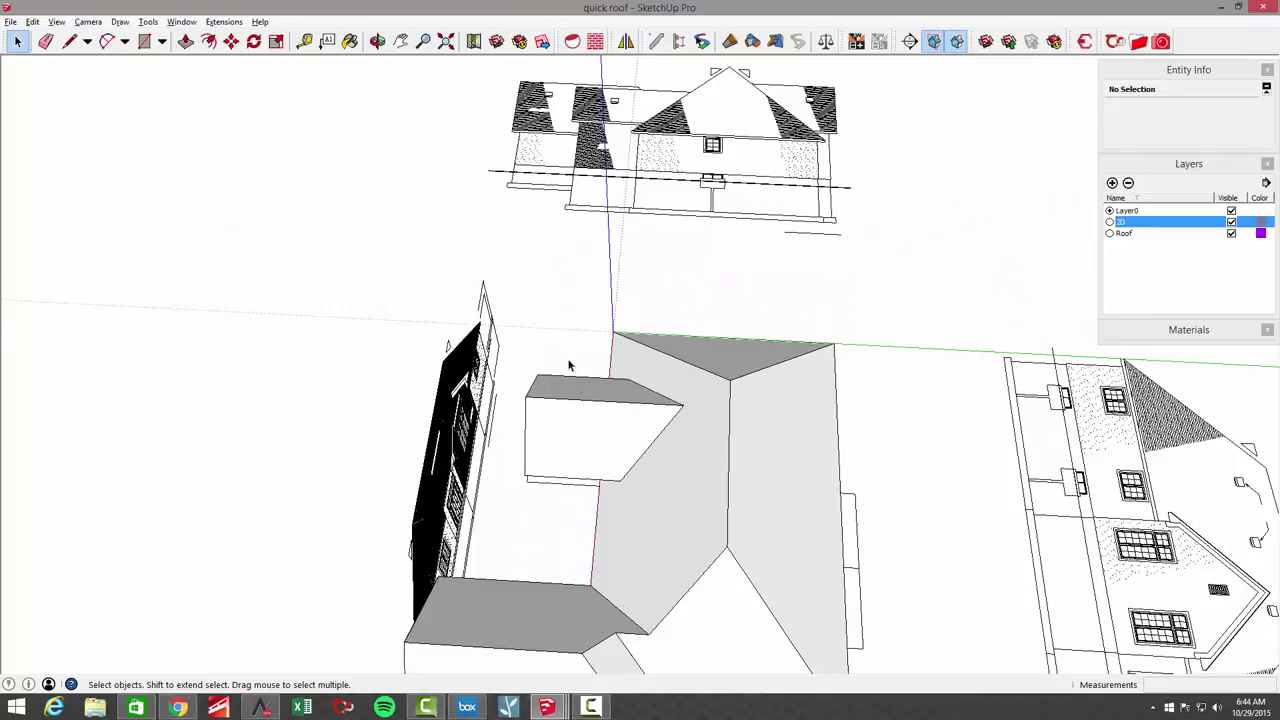
# Step: Select the rear elevation drawing and rotate it by 90 degrees
pyautogui.moveTo(568, 365)
pyautogui.mouseDown(button='middle')
pyautogui.moveTo(531, 162)
pyautogui.moveTo(594, 514)
pyautogui.moveTo(638, 127)
pyautogui.moveTo(634, 600)
pyautogui.moveTo(700, 620)
pyautogui.moveTo(1036, 657)
pyautogui.moveTo(854, 400)
pyautogui.moveTo(826, 206)
pyautogui.moveTo(943, 526)
pyautogui.moveTo(858, 456)
pyautogui.moveTo(880, 428)
pyautogui.mouseUp(button='middle')
pyautogui.click(880, 428)
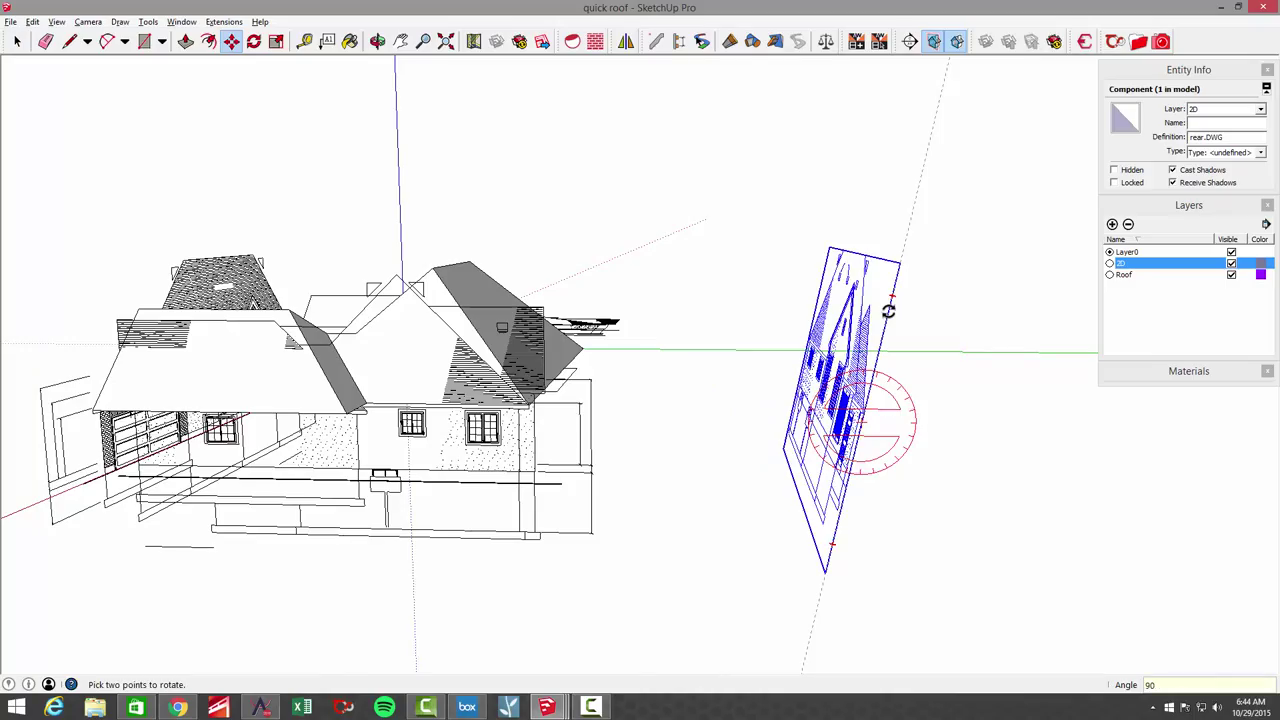
pyautogui.moveTo(888, 311)
pyautogui.mouseDown(button='middle')
pyautogui.moveTo(734, 563)
pyautogui.moveTo(689, 574)
pyautogui.moveTo(675, 505)
pyautogui.mouseUp(button='middle')
# Step: Move the rear elevation drawing so its eave corner meets the main hip roof's rear corner
pyautogui.scroll(8, 675, 505)
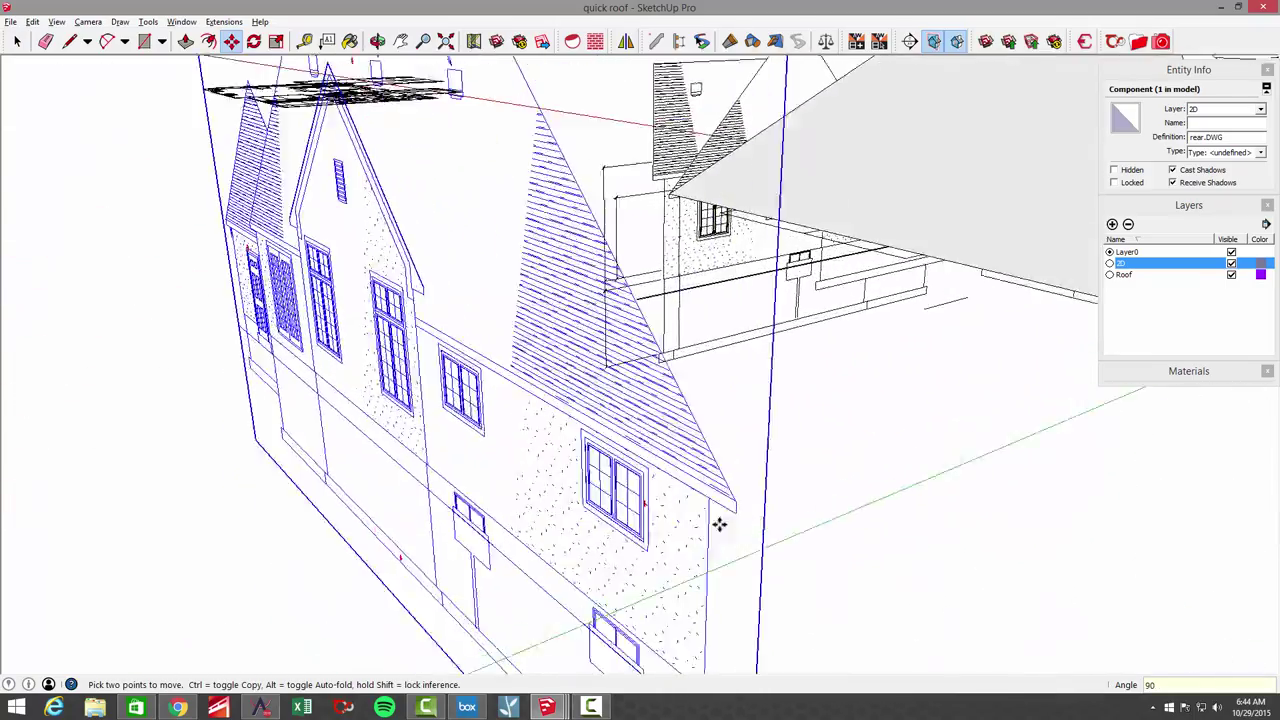
pyautogui.moveTo(770, 545); pyautogui.dragTo(795, 492, button='middle')
pyautogui.click(793, 480)
pyautogui.scroll(-5, 780, 450)
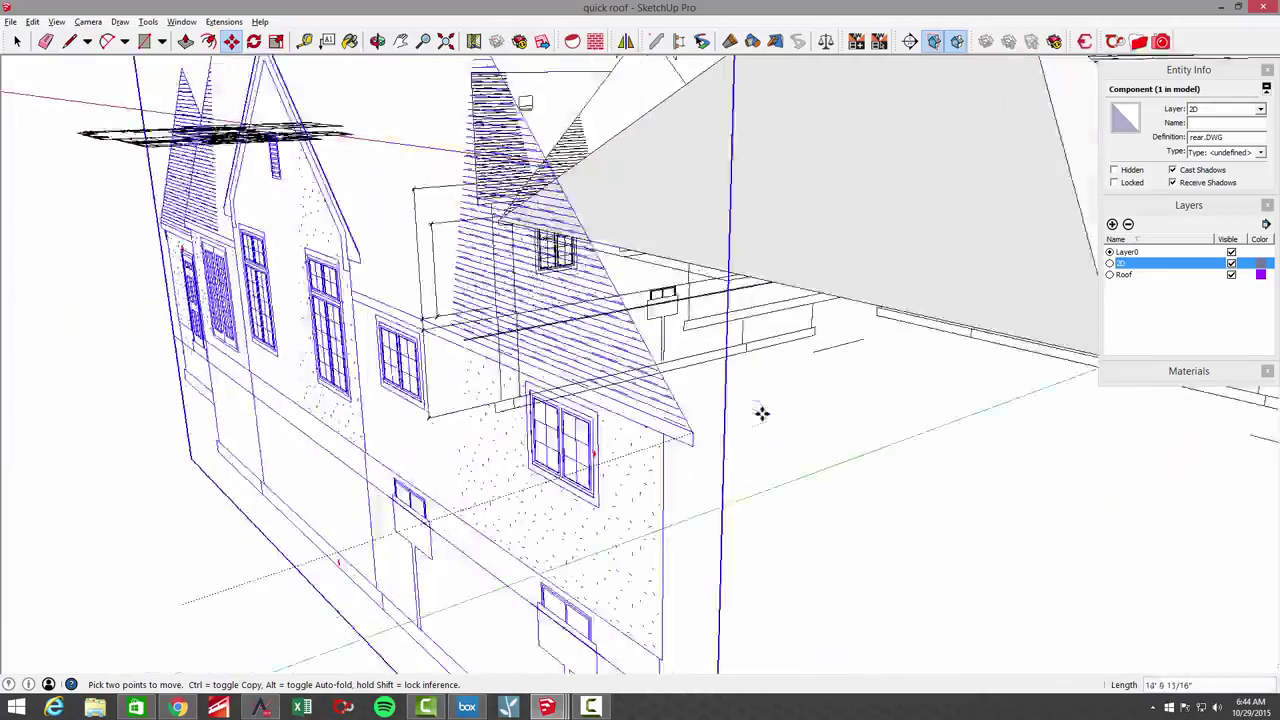
pyautogui.keyDown('shift'); pyautogui.moveTo(763, 414); pyautogui.dragTo(711, 409, button='middle'); pyautogui.keyUp('shift')
pyautogui.scroll(4, 734, 449)
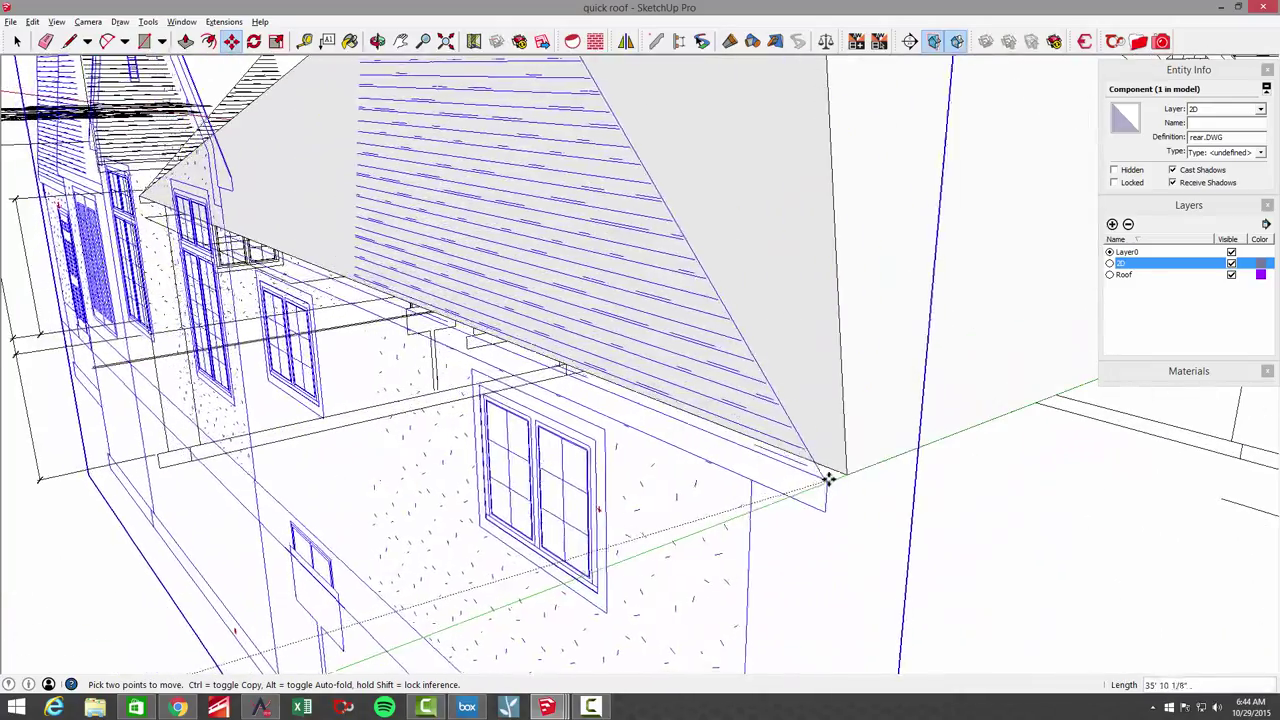
pyautogui.click(846, 474)
pyautogui.scroll(-3, 836, 529)
# Step: Move the rear elevation drawing about 2' outward from the main roof's rear eave
pyautogui.moveTo(835, 529)
pyautogui.mouseDown(button='middle')
pyautogui.moveTo(809, 540)
pyautogui.moveTo(820, 514)
pyautogui.moveTo(780, 477)
pyautogui.moveTo(791, 457)
pyautogui.mouseUp(button='middle')
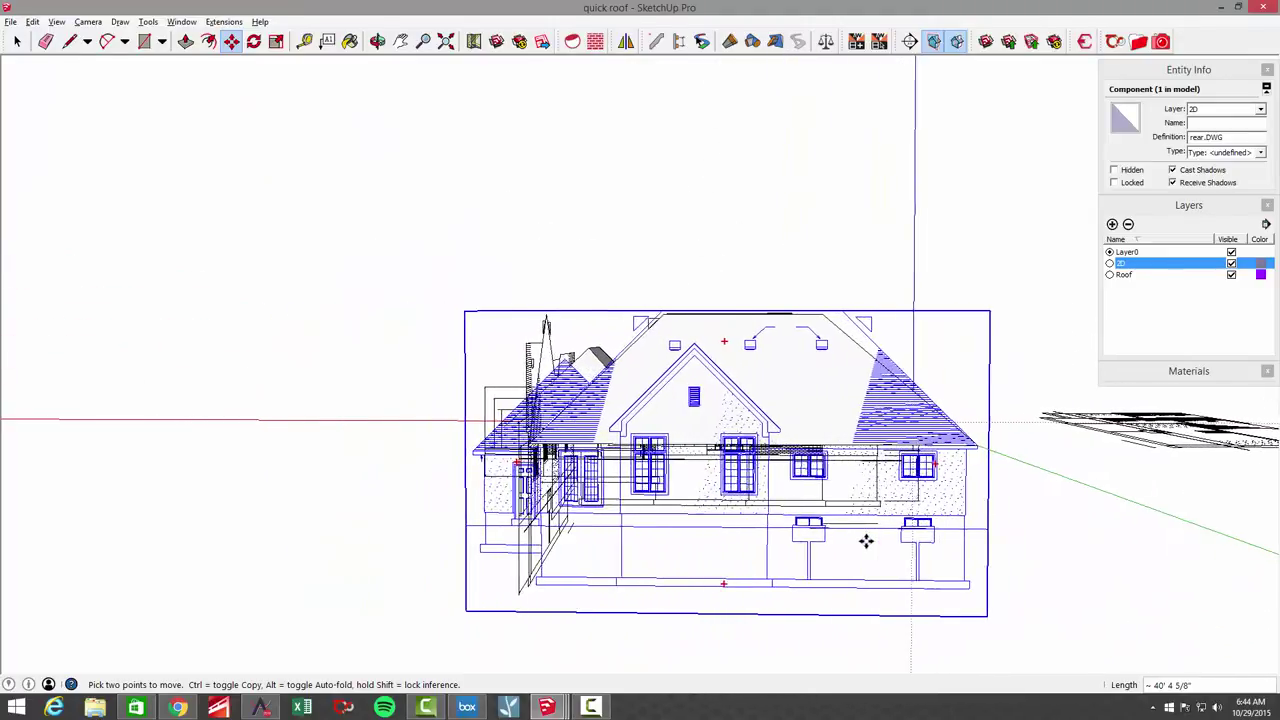
pyautogui.moveTo(833, 540)
pyautogui.mouseDown(button='middle')
pyautogui.moveTo(806, 480)
pyautogui.moveTo(829, 443)
pyautogui.moveTo(814, 429)
pyautogui.mouseUp(button='middle')
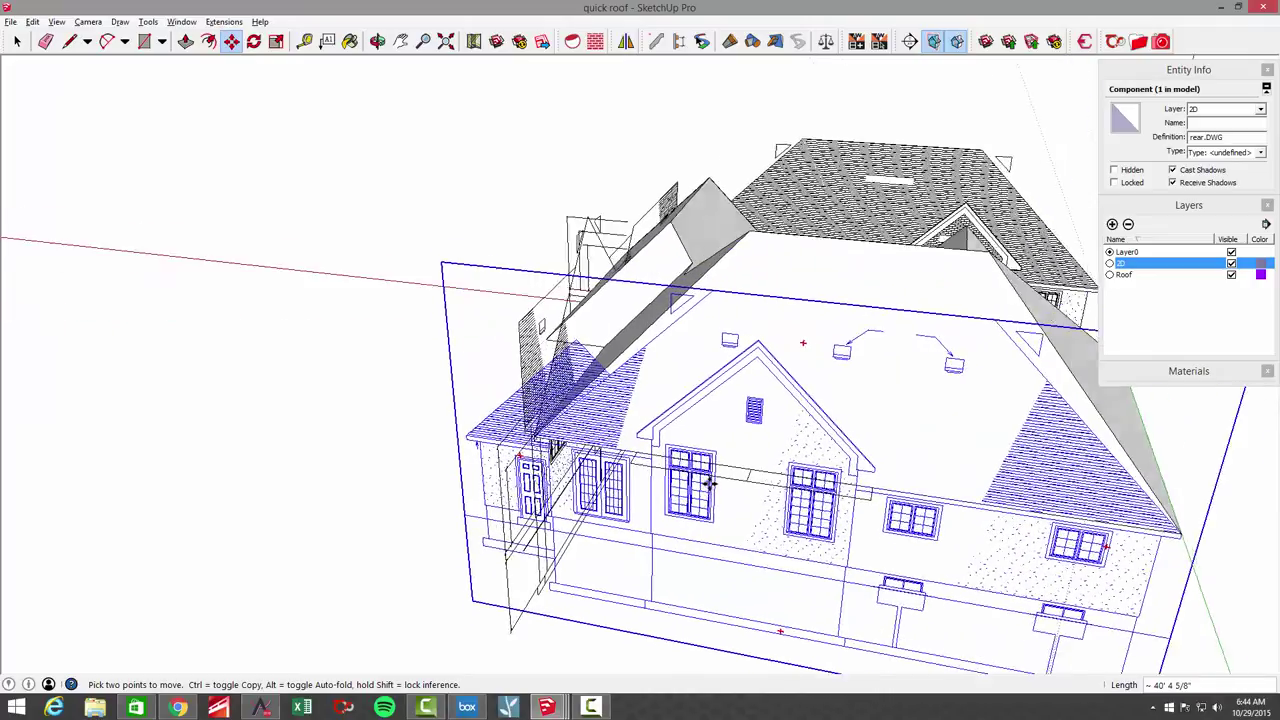
pyautogui.scroll(3, 707, 490)
pyautogui.moveTo(707, 490)
pyautogui.mouseDown(button='middle')
pyautogui.moveTo(771, 531)
pyautogui.moveTo(744, 468)
pyautogui.moveTo(780, 509)
pyautogui.moveTo(809, 409)
pyautogui.moveTo(829, 400)
pyautogui.moveTo(826, 344)
pyautogui.mouseUp(button='middle')
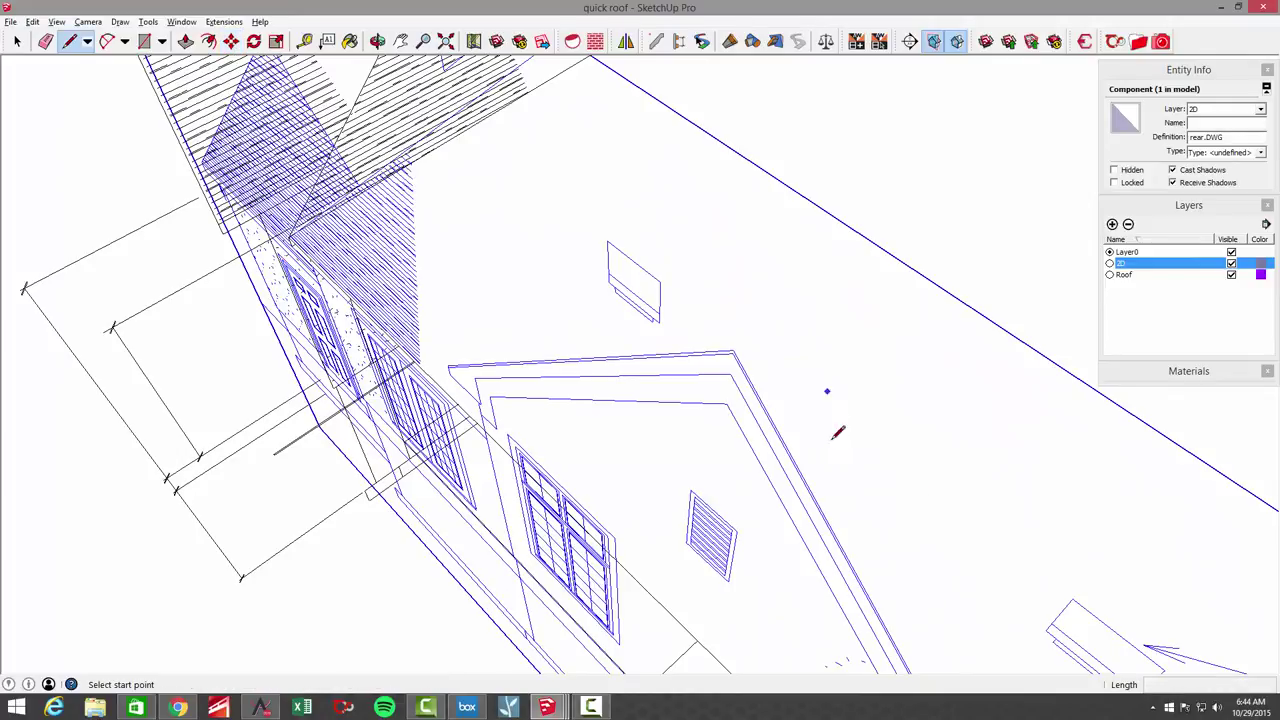
pyautogui.moveTo(838, 432); pyautogui.dragTo(731, 400, button='middle')
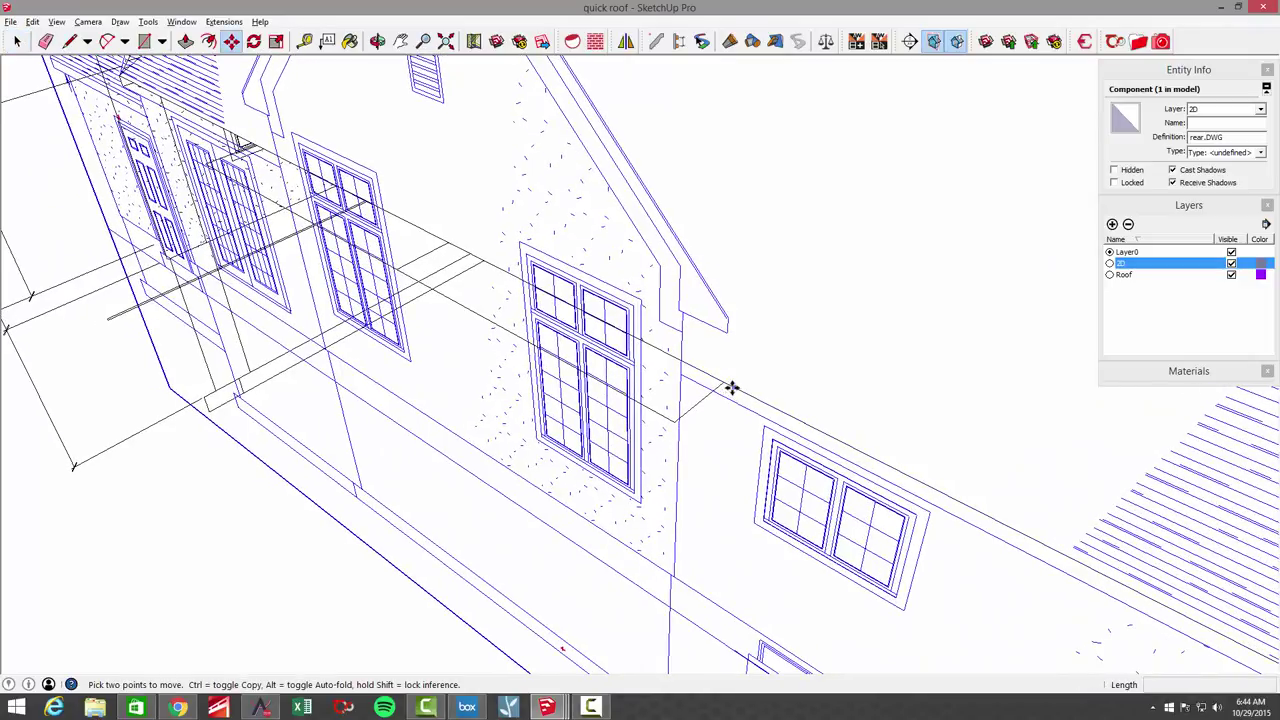
pyautogui.click(716, 387)
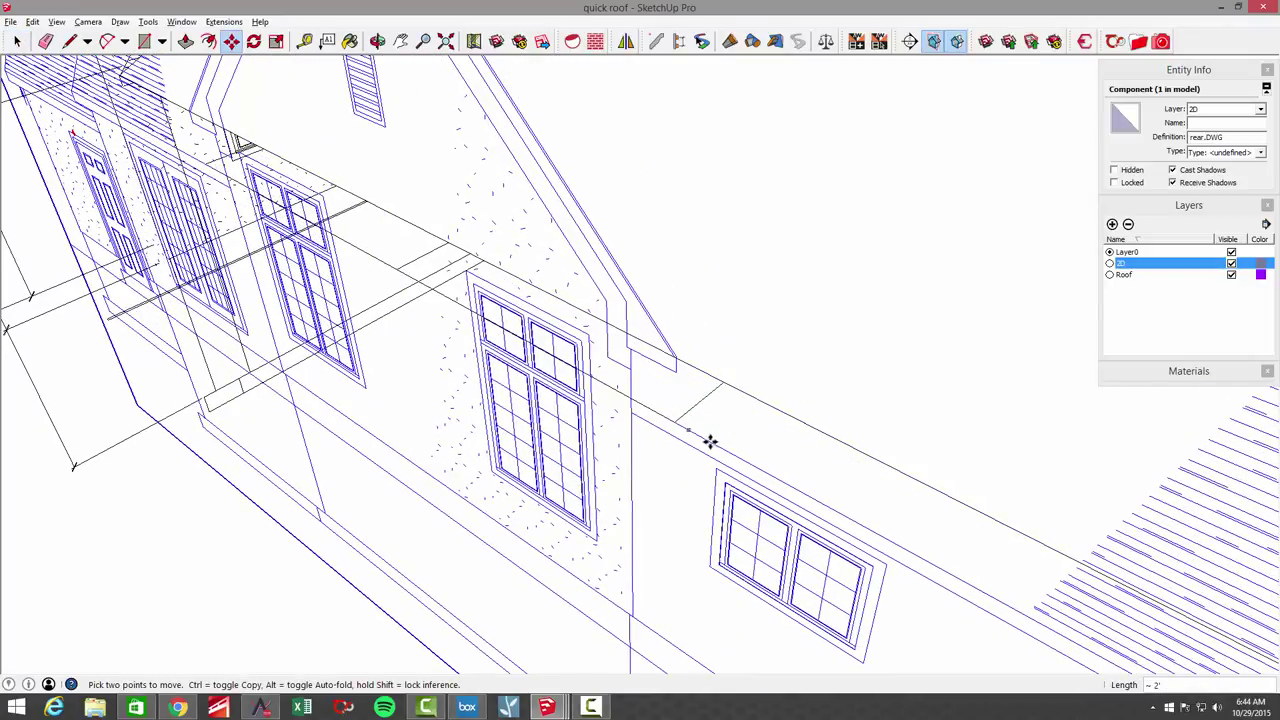
pyautogui.scroll(-10, 709, 441)
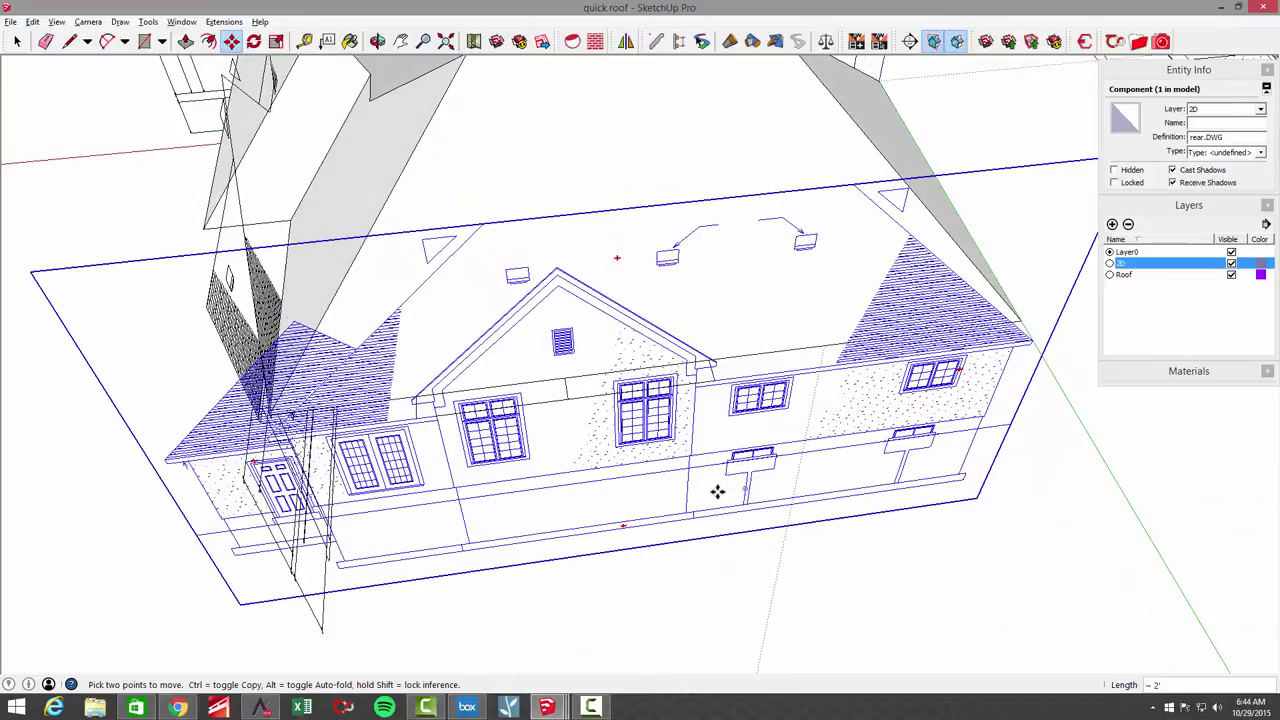
# Step: Draw edges along the green axis from the rear gable's eave corner and from its peak back to the main roof
pyautogui.scroll(10, 679, 476)
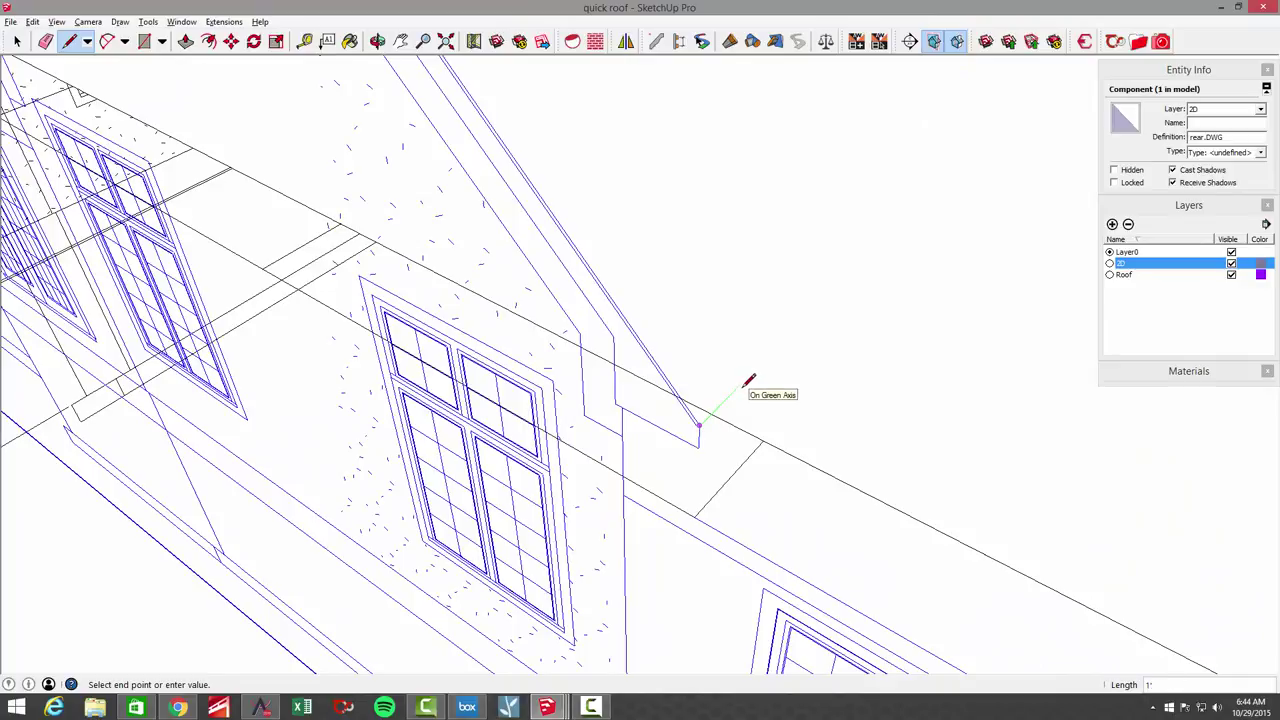
pyautogui.scroll(-3, 849, 437)
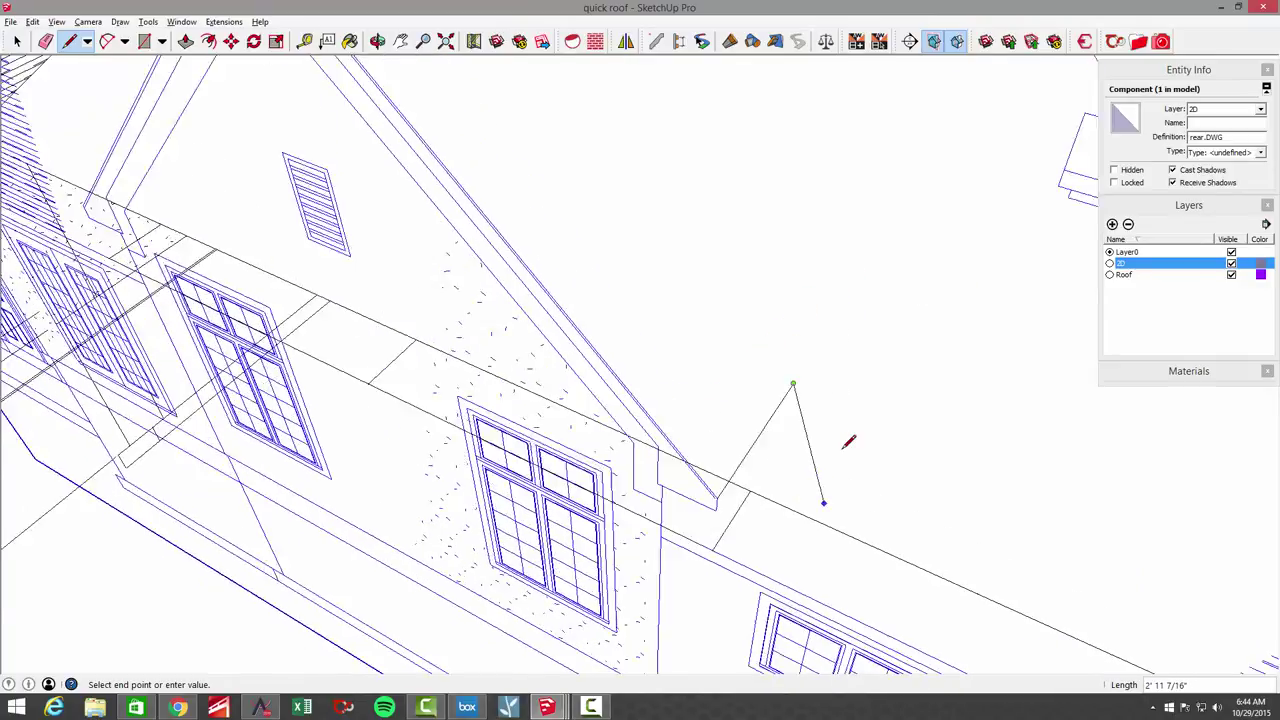
pyautogui.scroll(3, 566, 331)
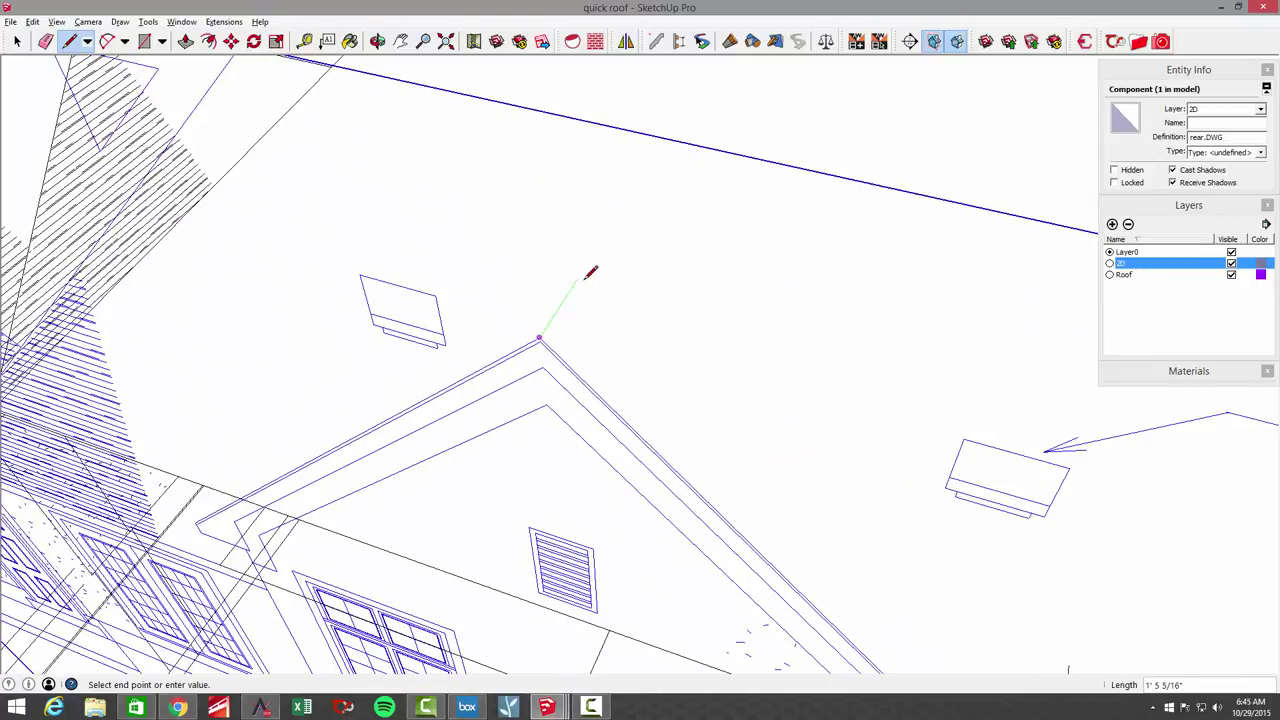
pyautogui.moveTo(586, 271); pyautogui.dragTo(630, 361, button='middle')
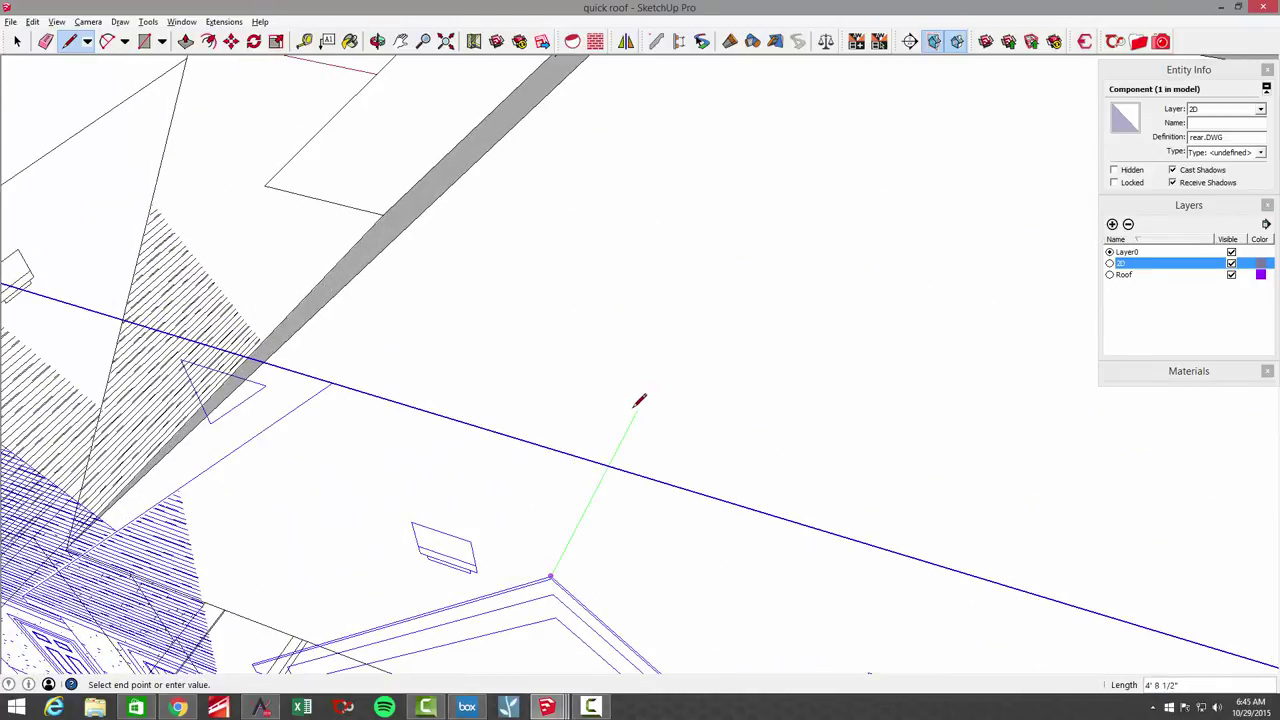
pyautogui.click(761, 182)
# Step: Draw the valley and rake edges that close the rear gable's first roof slope between its ridge and eave
pyautogui.moveTo(849, 391); pyautogui.dragTo(876, 446, button='middle')
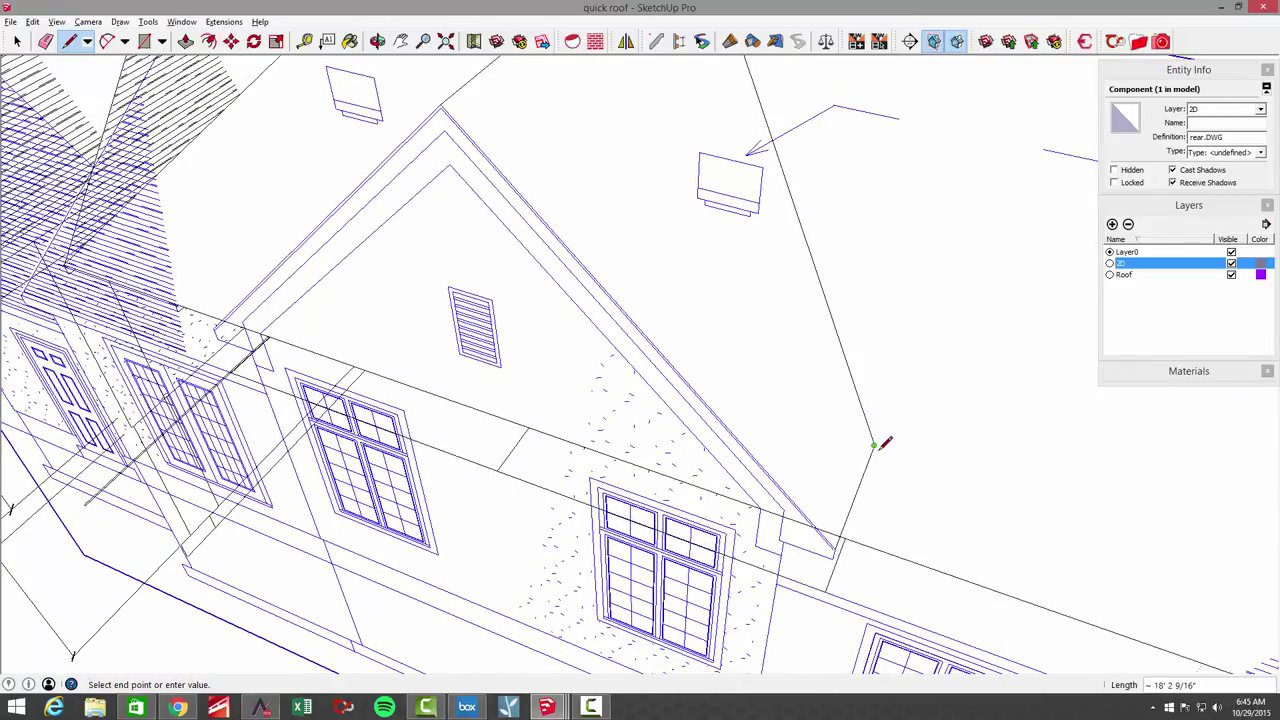
pyautogui.scroll(3, 858, 537)
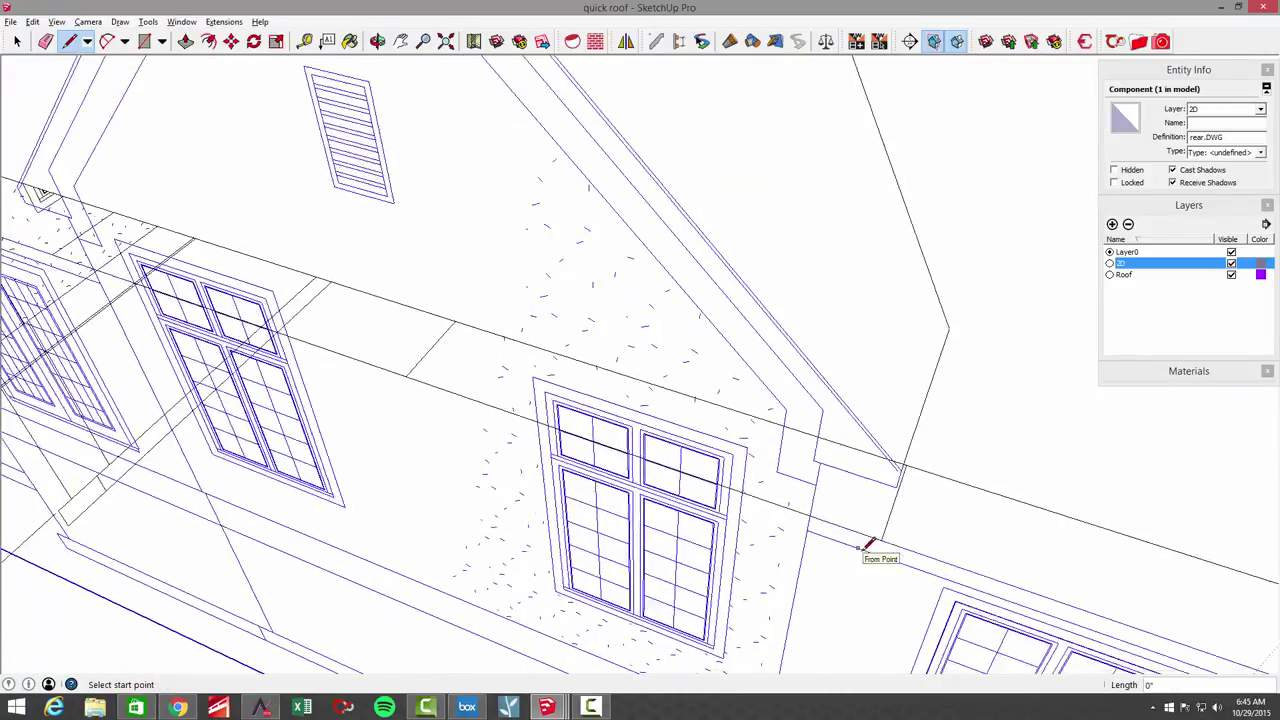
pyautogui.scroll(-3, 886, 490)
pyautogui.moveTo(886, 433); pyautogui.dragTo(804, 454, button='middle')
pyautogui.click(763, 466)
# Step: Draw the eave edge from the rear gable's other eave corner back to the main roof, and the valley edge up to its ridge
pyautogui.scroll(5, 700, 480)
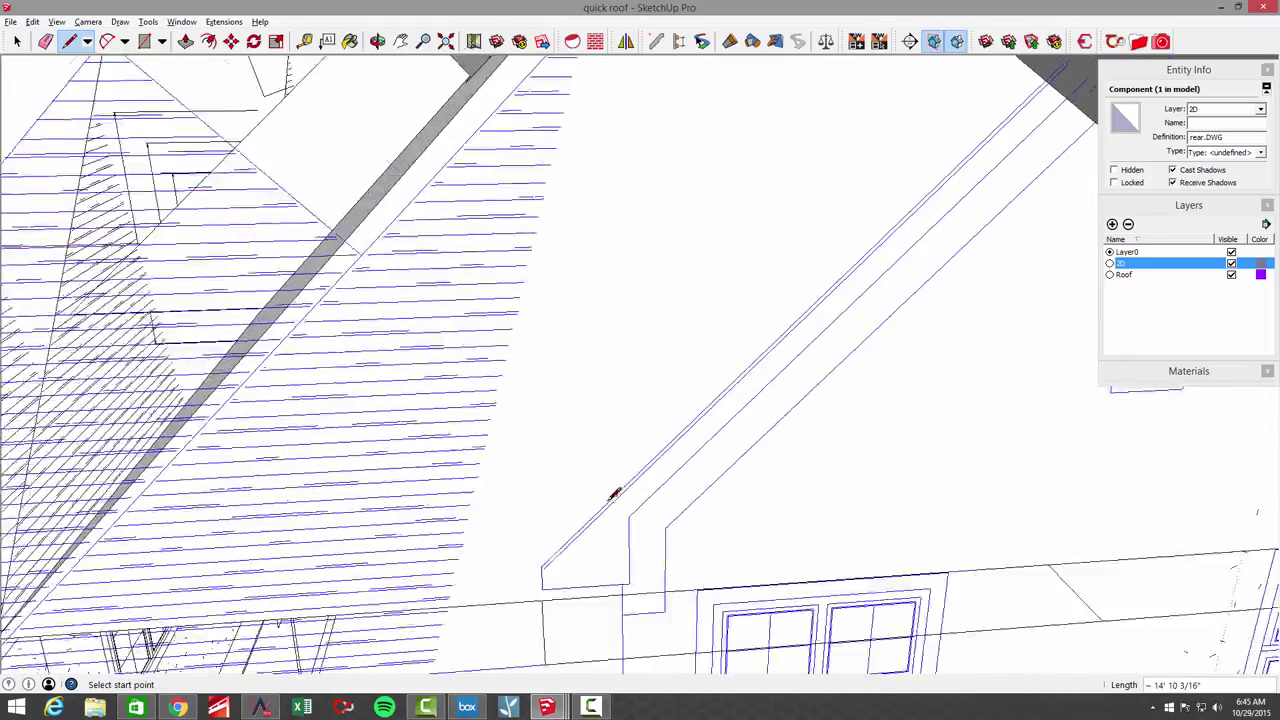
pyautogui.click(639, 502)
pyautogui.moveTo(646, 480); pyautogui.dragTo(578, 461, button='middle')
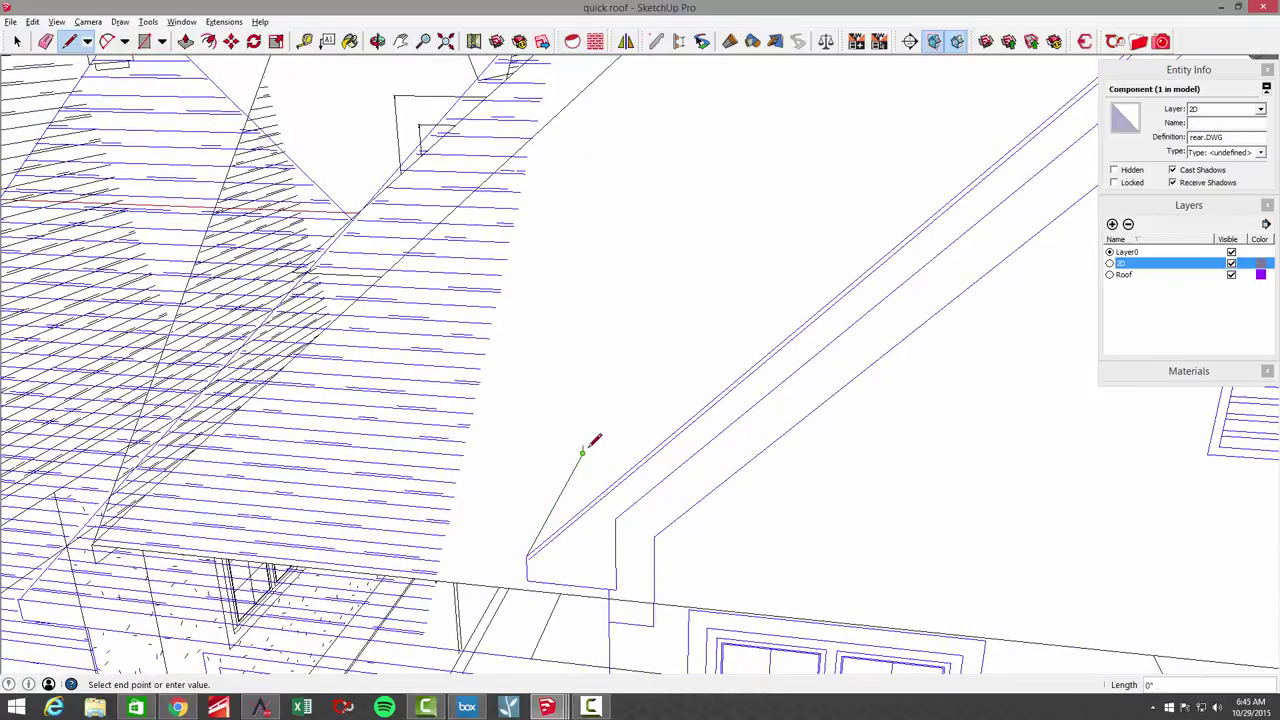
pyautogui.scroll(6, 705, 378)
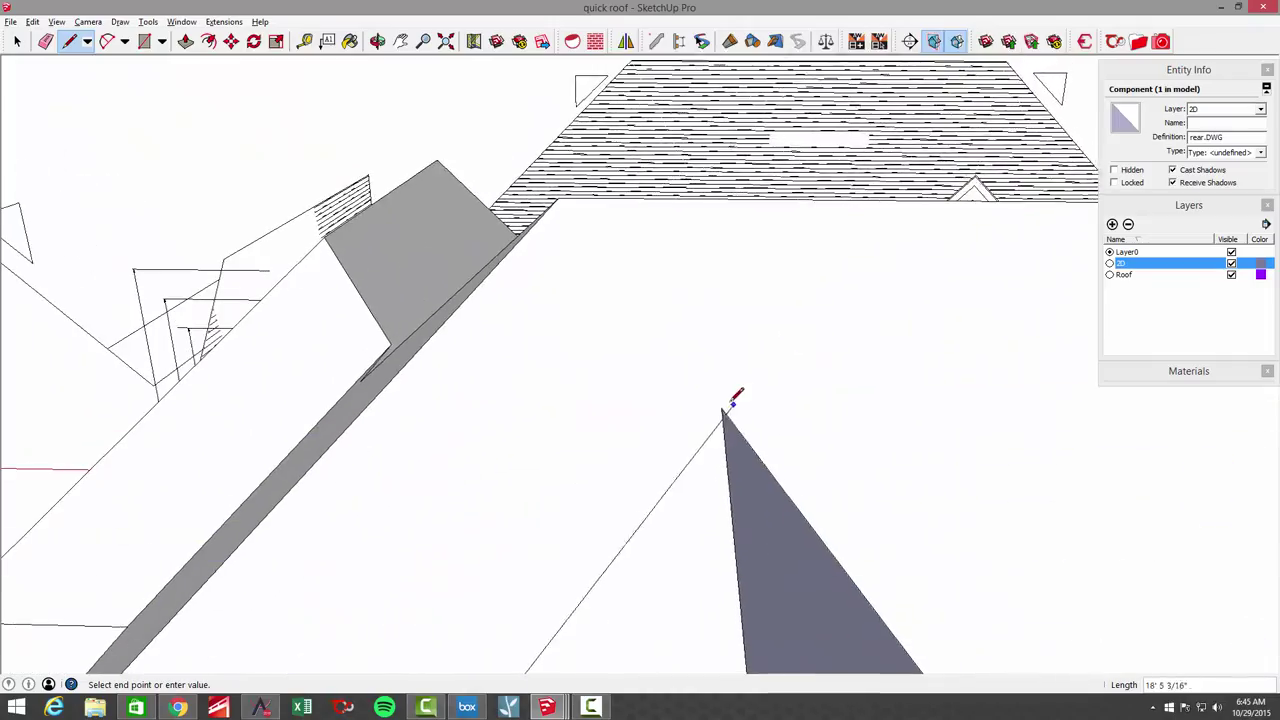
pyautogui.scroll(-3, 726, 401)
pyautogui.moveTo(714, 412); pyautogui.dragTo(673, 398, button='middle')
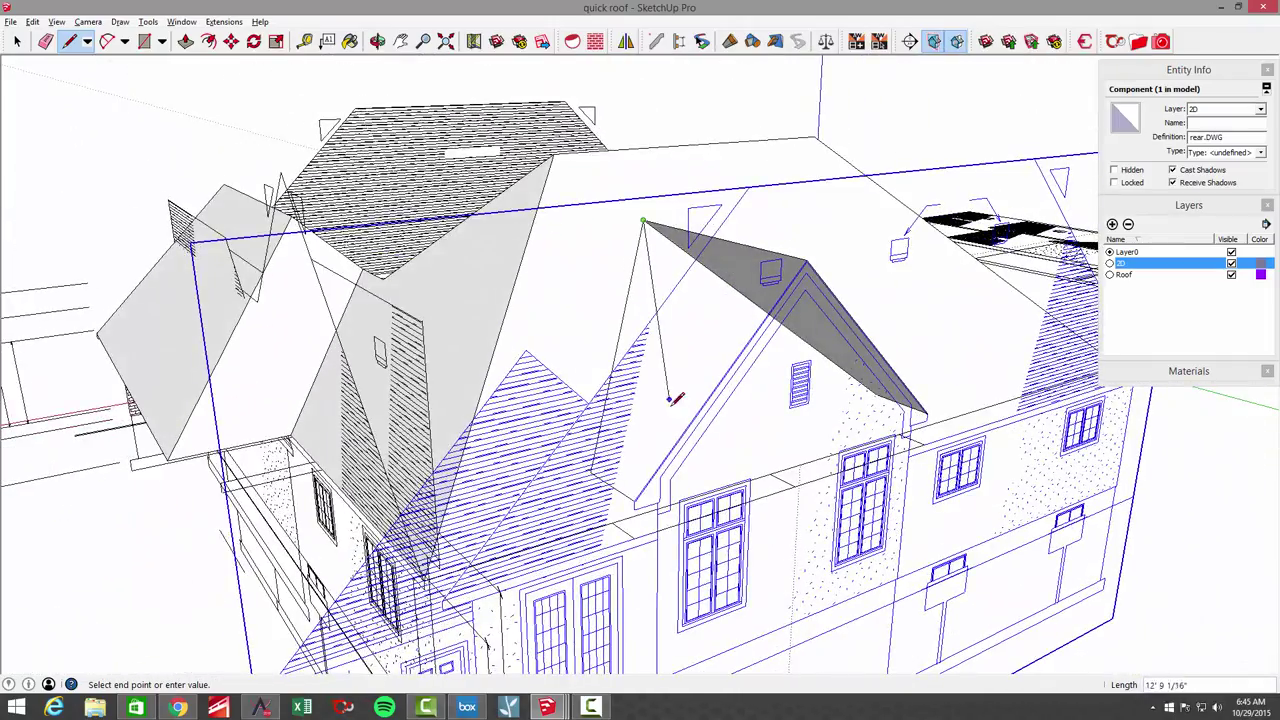
pyautogui.click(636, 500)
# Step: Close the rear gable's second slope with a rake edge from eave corner to peak, and reverse both gable faces
pyautogui.scroll(5, 636, 500)
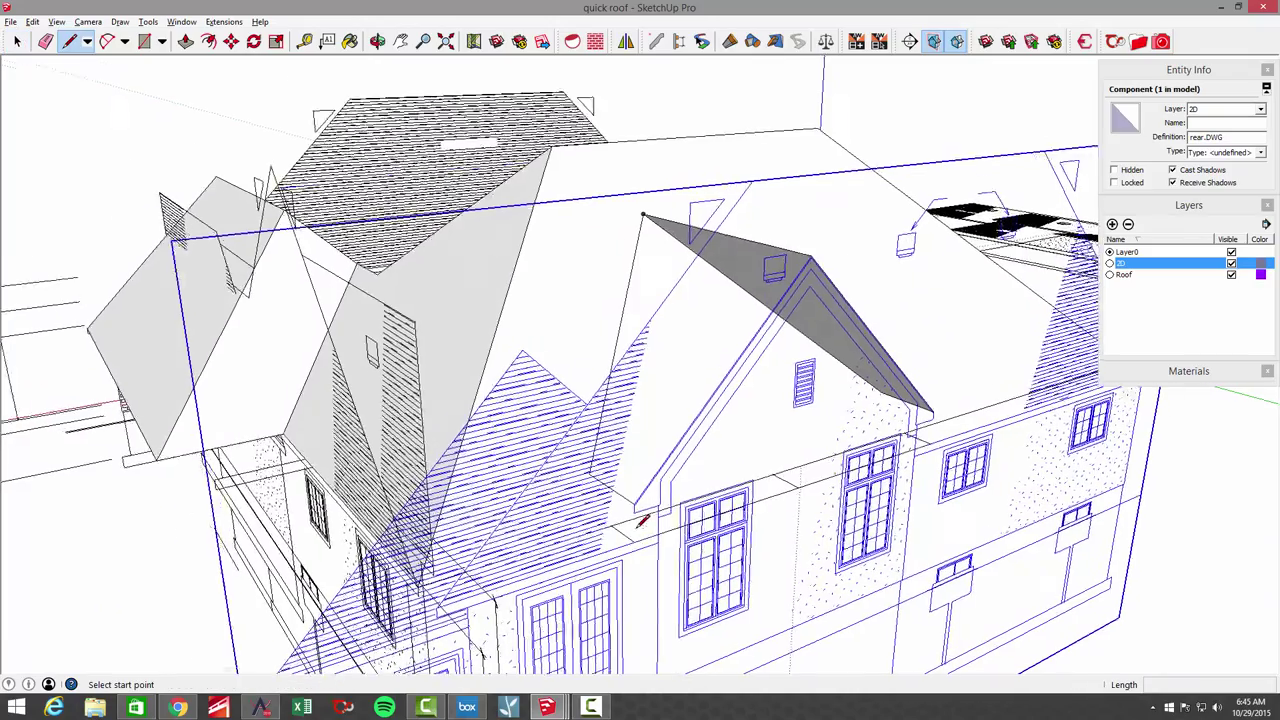
pyautogui.scroll(-5, 626, 574)
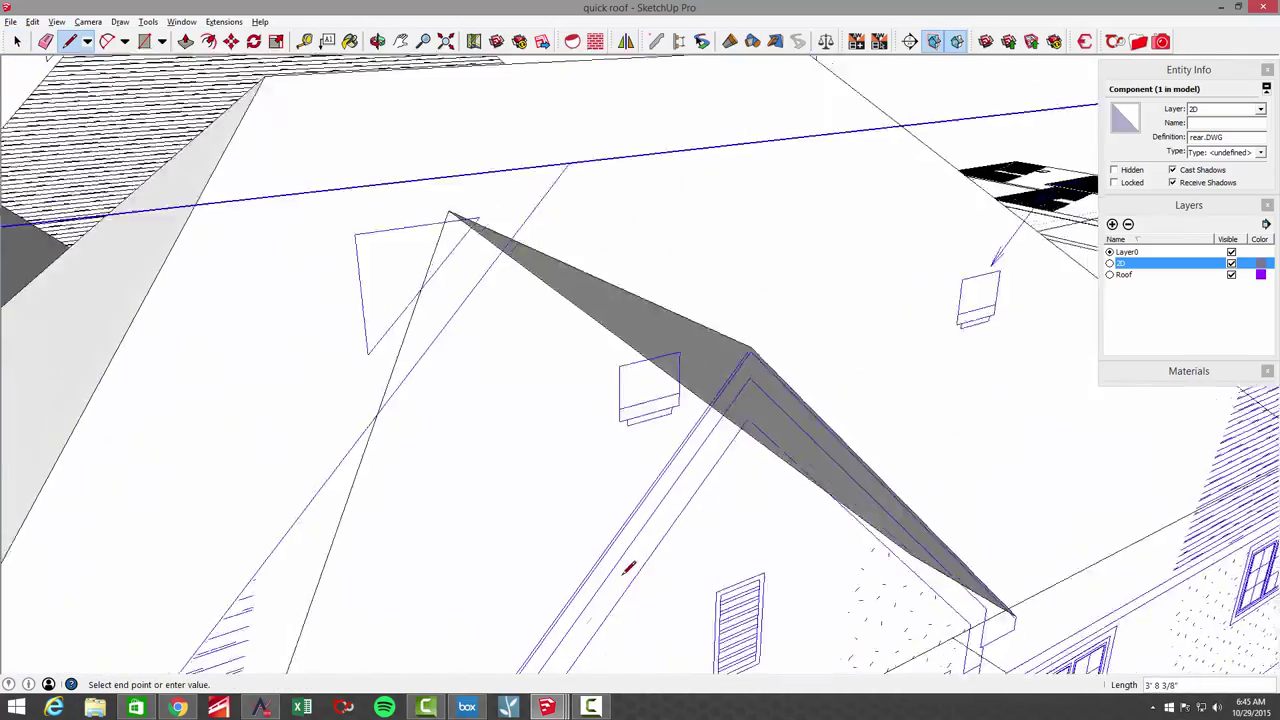
pyautogui.moveTo(735, 365); pyautogui.dragTo(607, 452, button='middle')
pyautogui.click(606, 606)
pyautogui.scroll(-5, 606, 606)
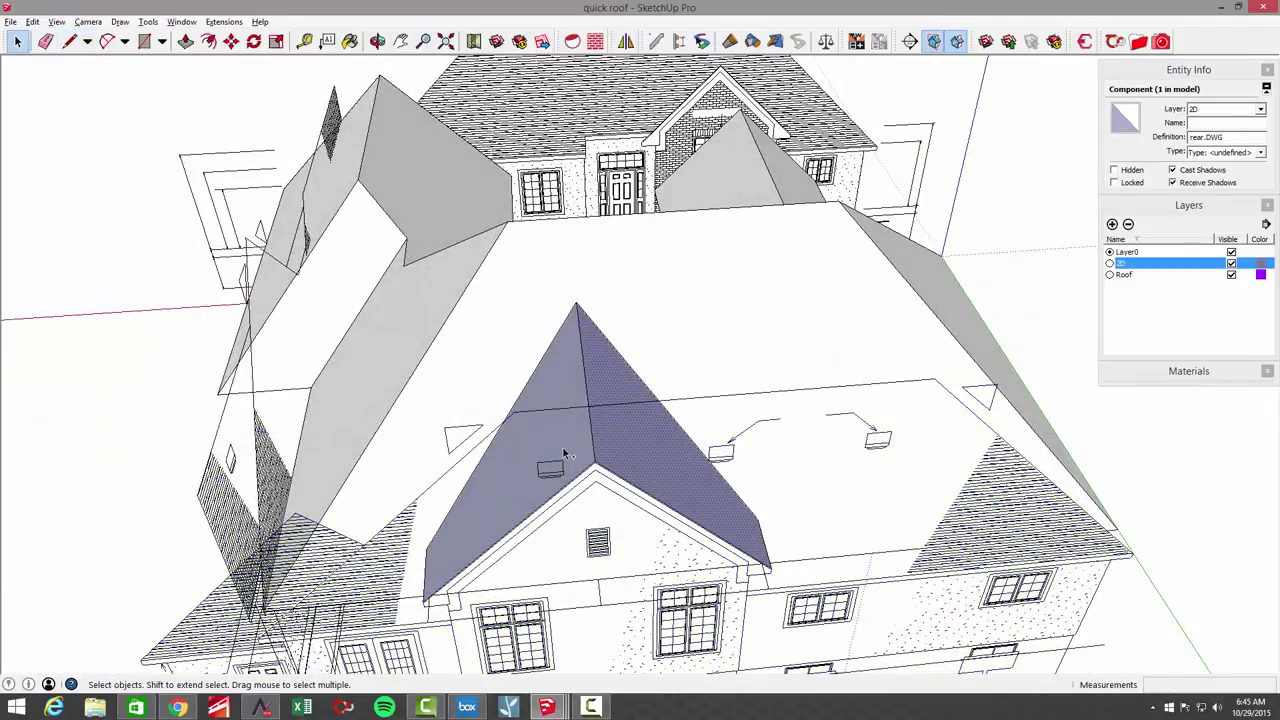
pyautogui.rightClick(563, 444)
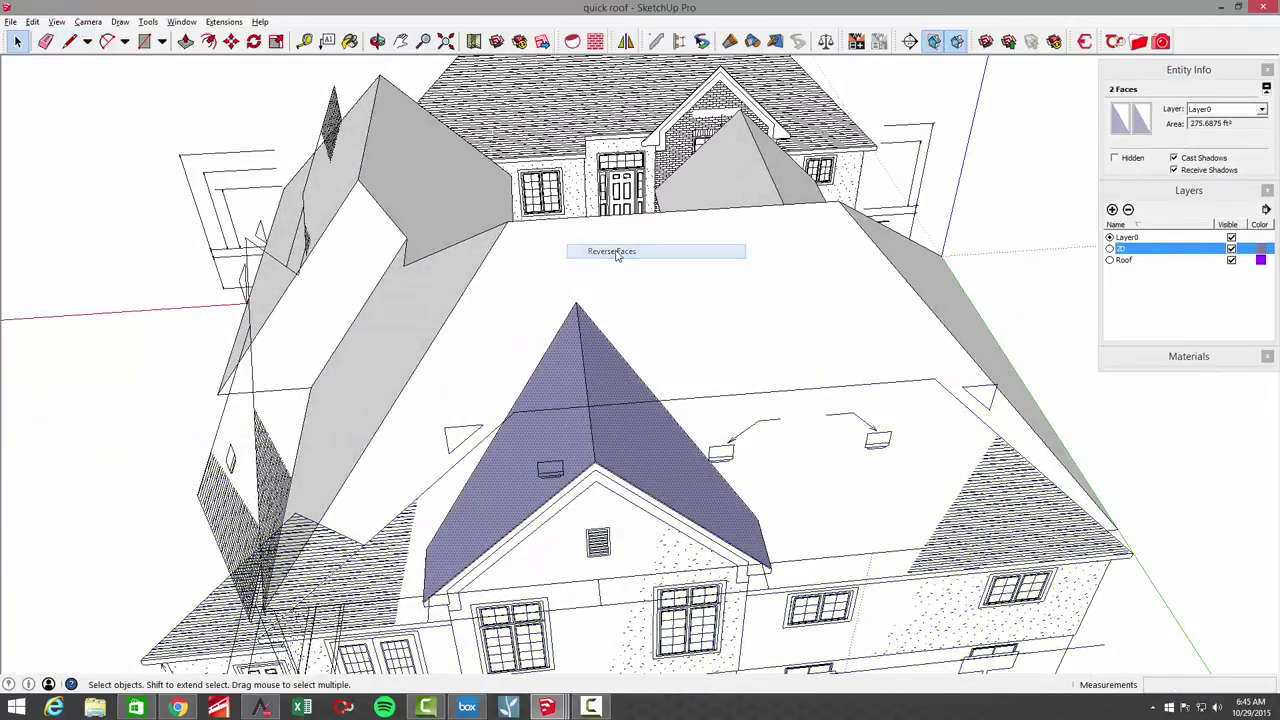
# Step: Delete the reference edge running from the front elevation to the valley between the garage and main roofs
pyautogui.scroll(-4, 650, 385)
pyautogui.moveTo(651, 394); pyautogui.dragTo(492, 405, button='middle')
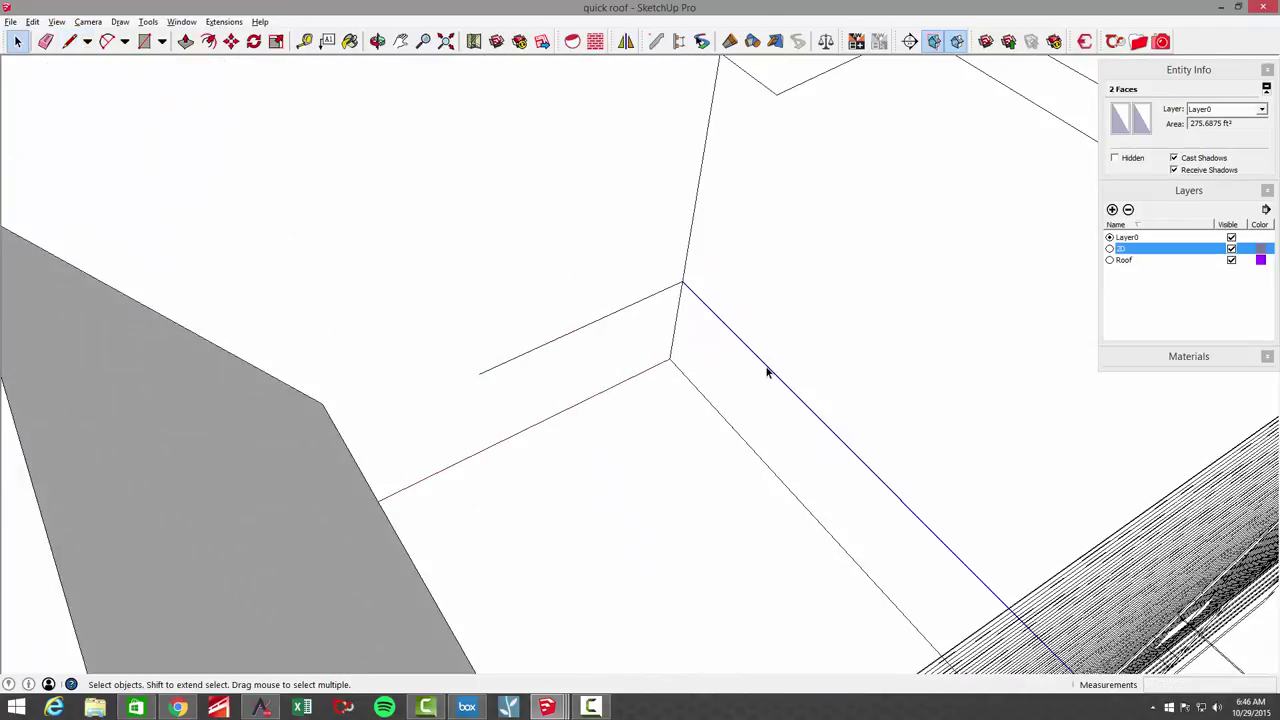
pyautogui.press('Delete')
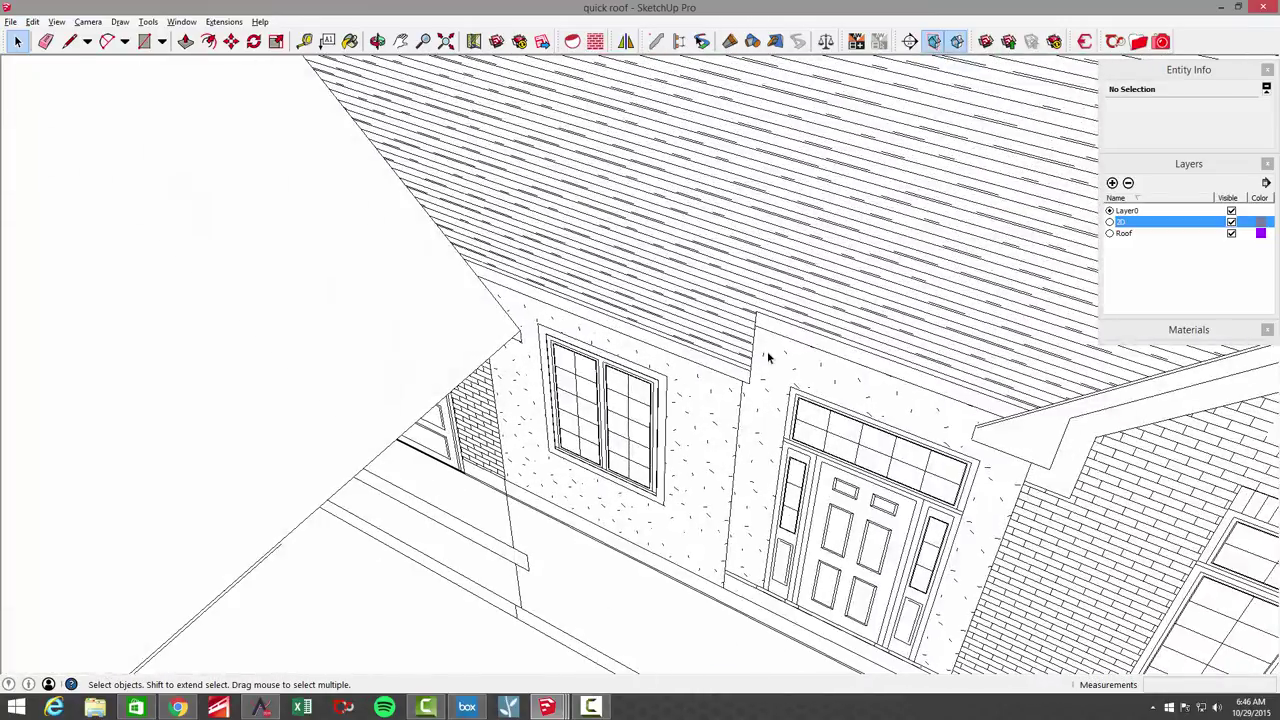
# Step: Draw the step edge up the main roof's front slope, aligned by a temporary green-axis edge from the front elevation's upper entry eave corner
pyautogui.press('l')
pyautogui.scroll(3, 771, 309)
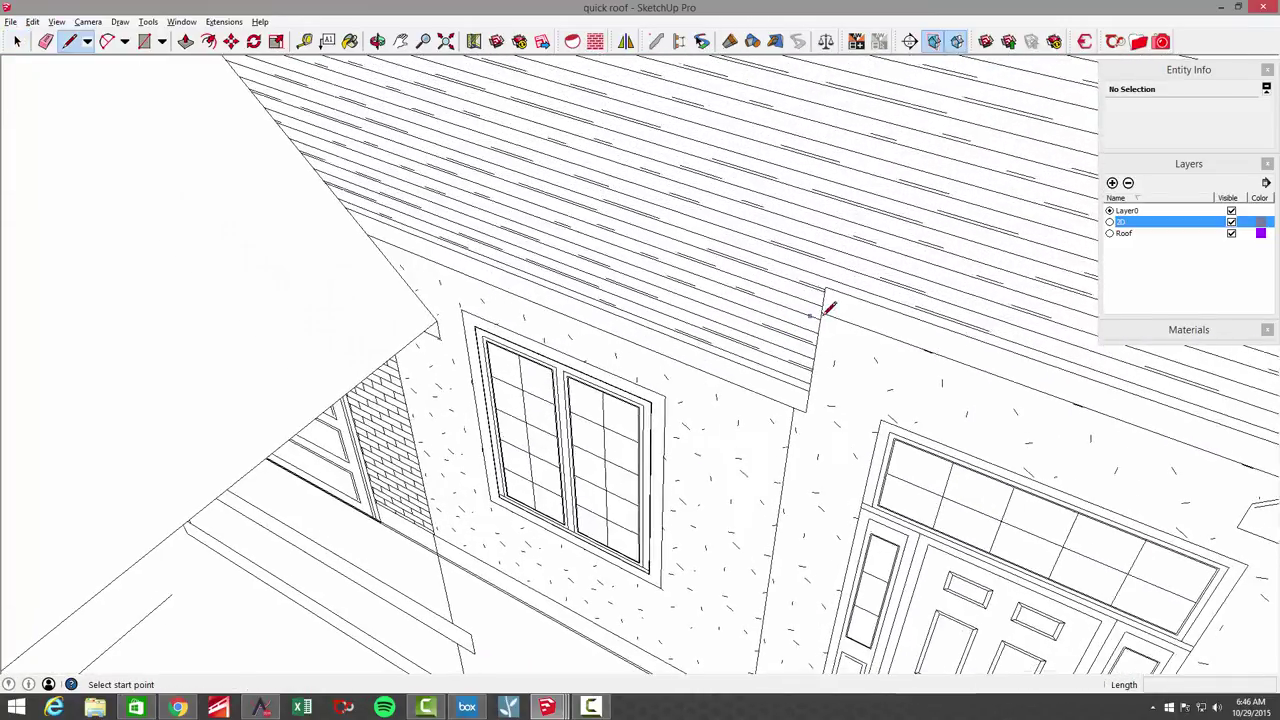
pyautogui.click(826, 288)
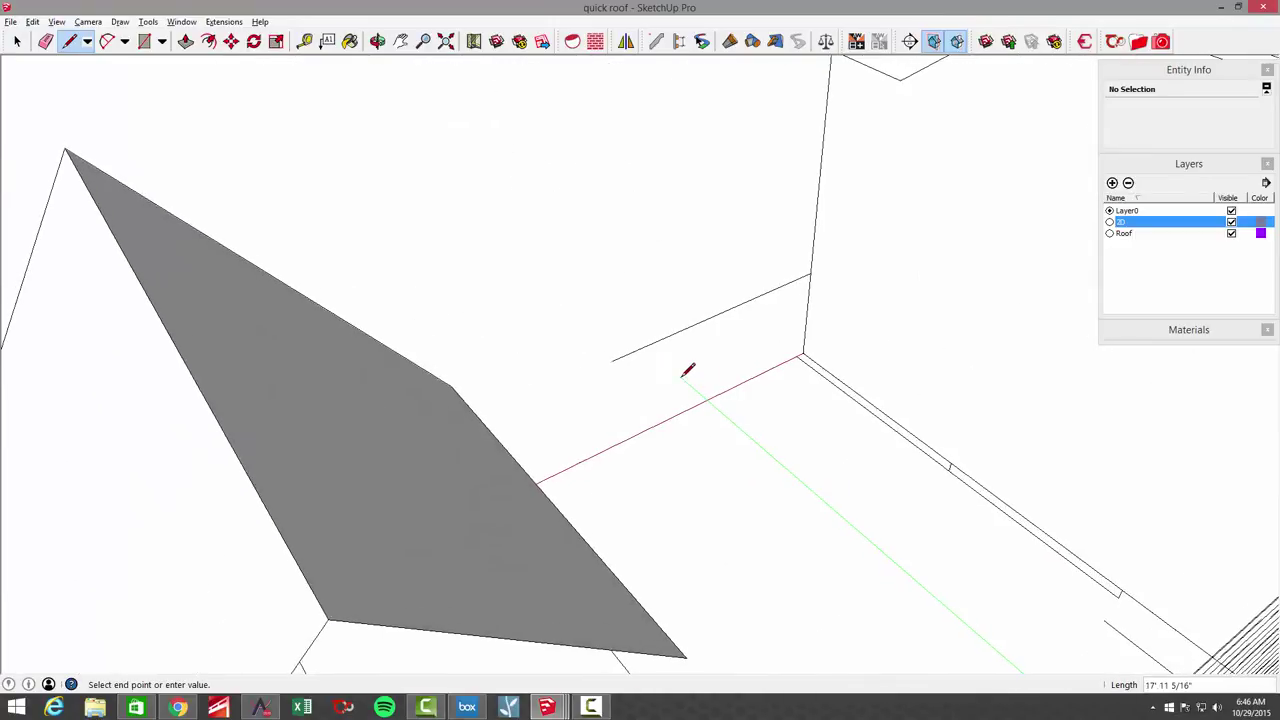
pyautogui.moveTo(606, 315); pyautogui.dragTo(606, 310, button='middle')
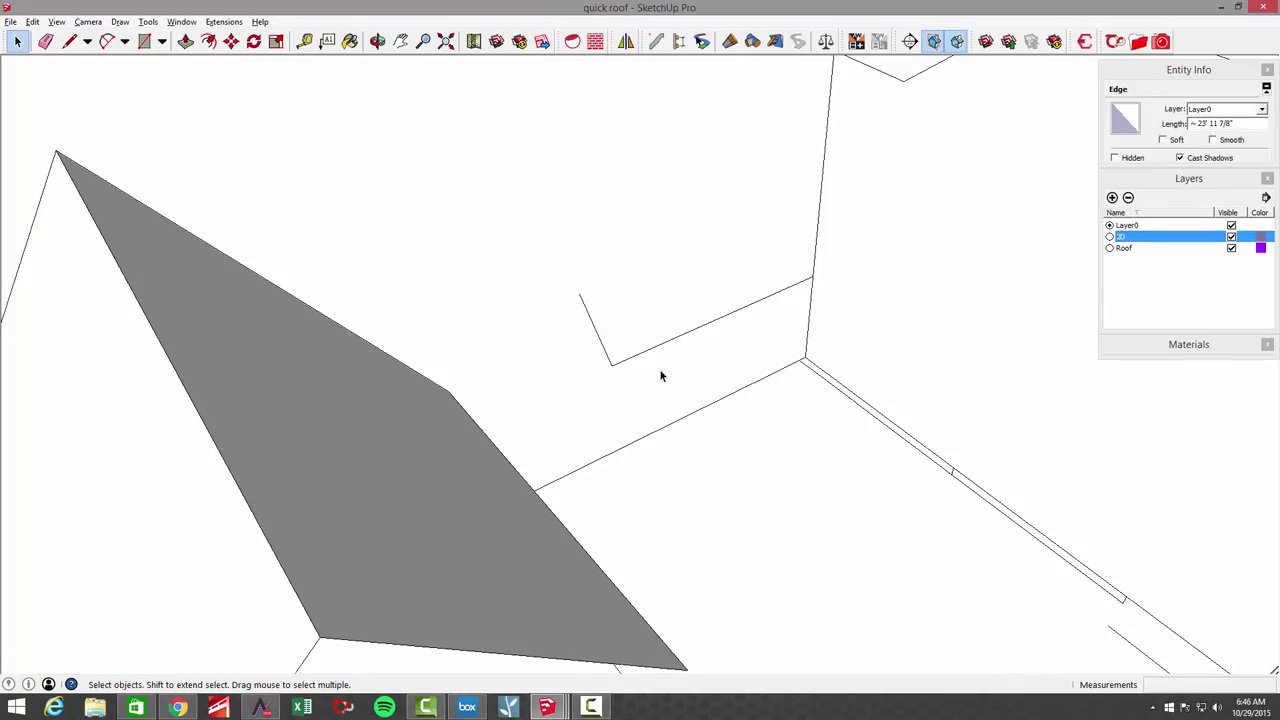
# Step: Draw the upper entry eave edge from the top of the step edge across the main roof slope to the front gable's valley
pyautogui.moveTo(661, 376)
pyautogui.mouseDown(button='middle')
pyautogui.moveTo(577, 417)
pyautogui.moveTo(600, 490)
pyautogui.moveTo(663, 503)
pyautogui.moveTo(405, 460)
pyautogui.moveTo(637, 412)
pyautogui.mouseUp(button='middle')
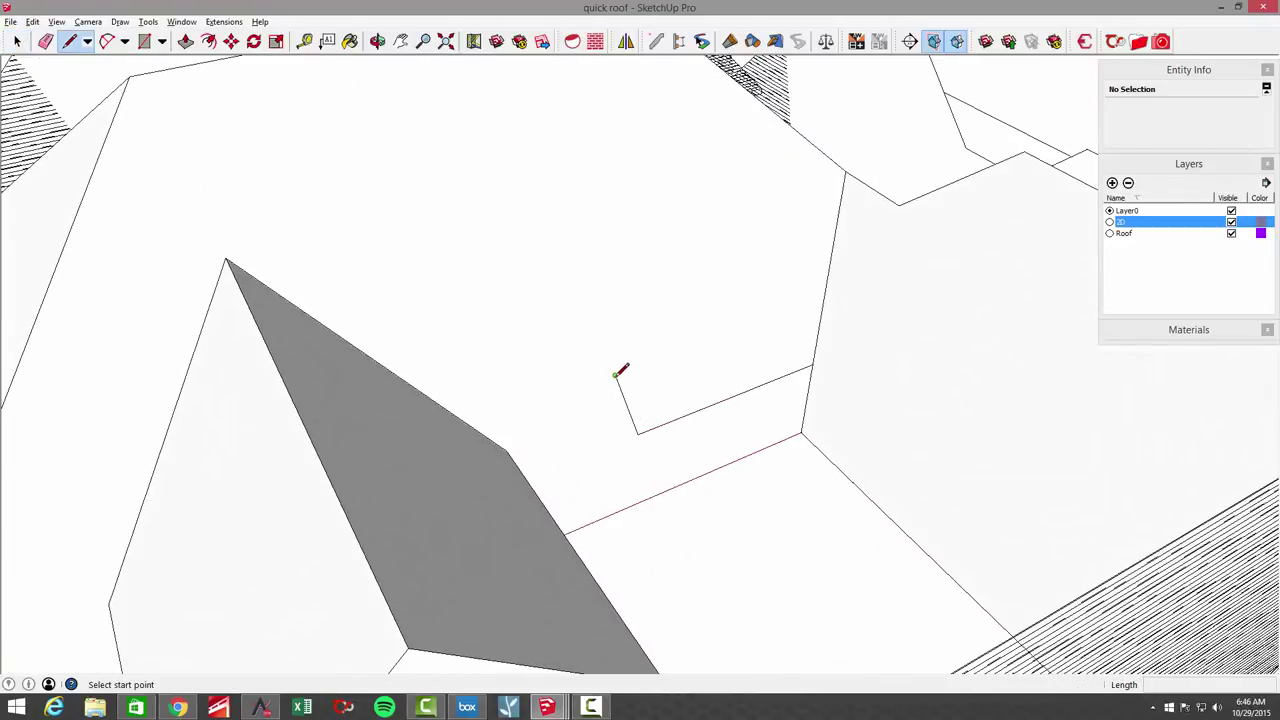
pyautogui.moveTo(503, 411); pyautogui.dragTo(476, 409, button='middle')
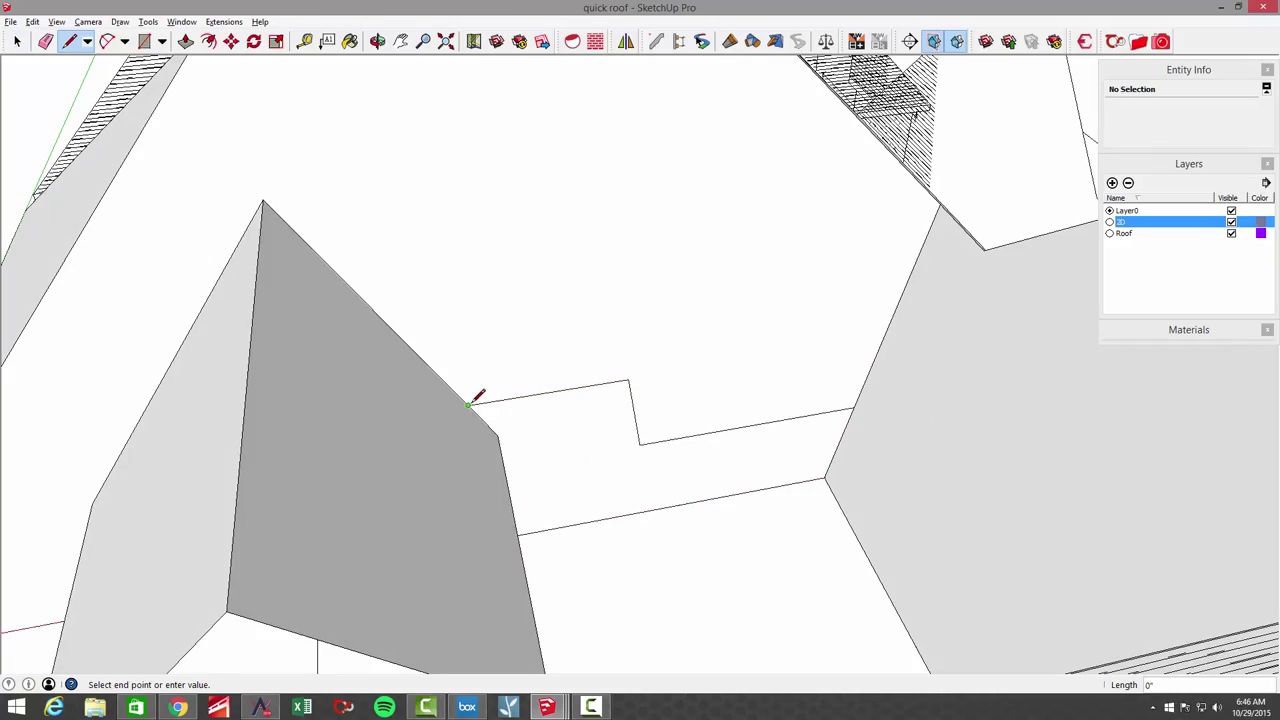
pyautogui.moveTo(470, 403); pyautogui.dragTo(687, 376, button='middle')
pyautogui.click(531, 411)
# Step: Examine the front gable and stepped entry eave on the main roof with the 2D layer hidden, and show the layer again
pyautogui.scroll(-5, 681, 366)
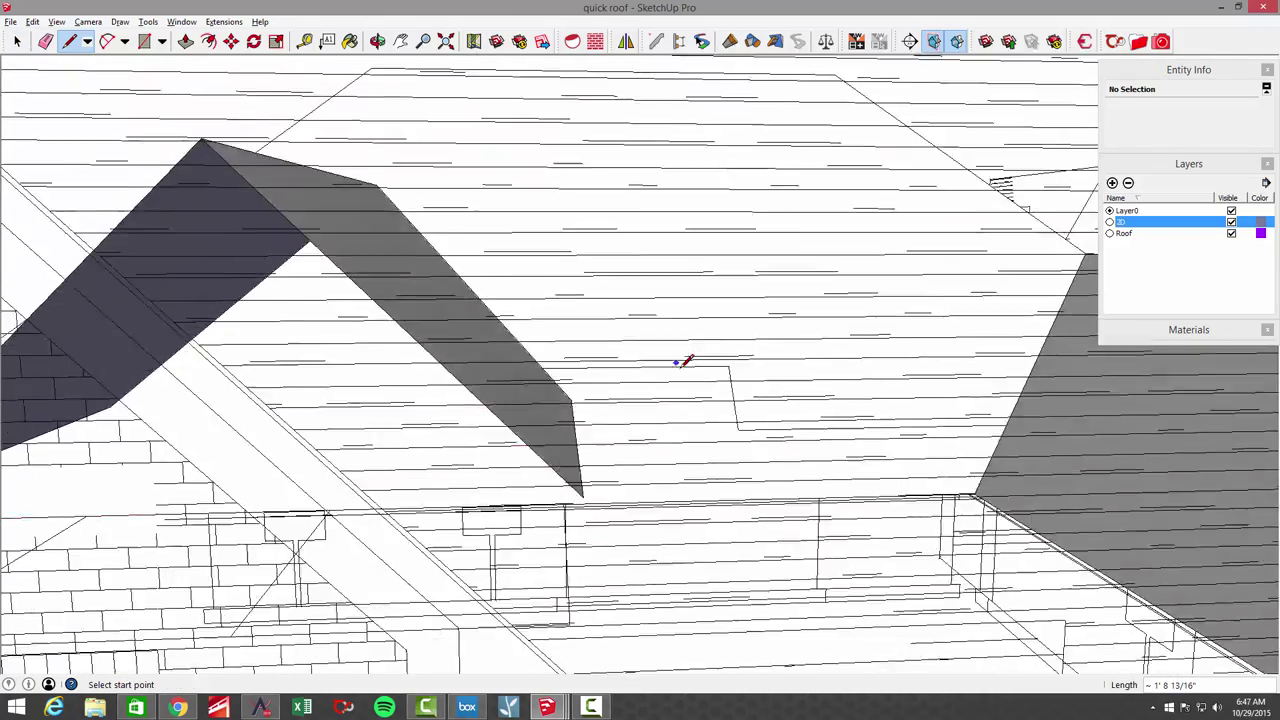
pyautogui.scroll(-3, 684, 357)
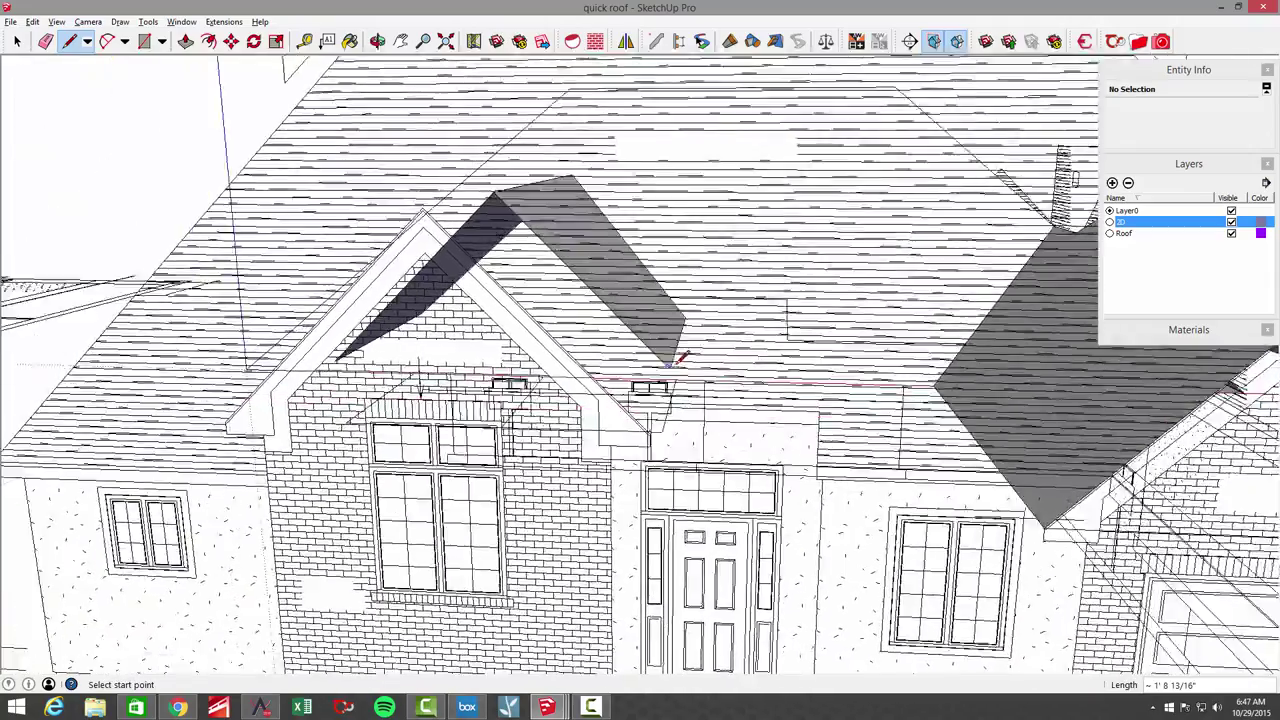
pyautogui.scroll(10, 690, 357)
pyautogui.scroll(1, 704, 357)
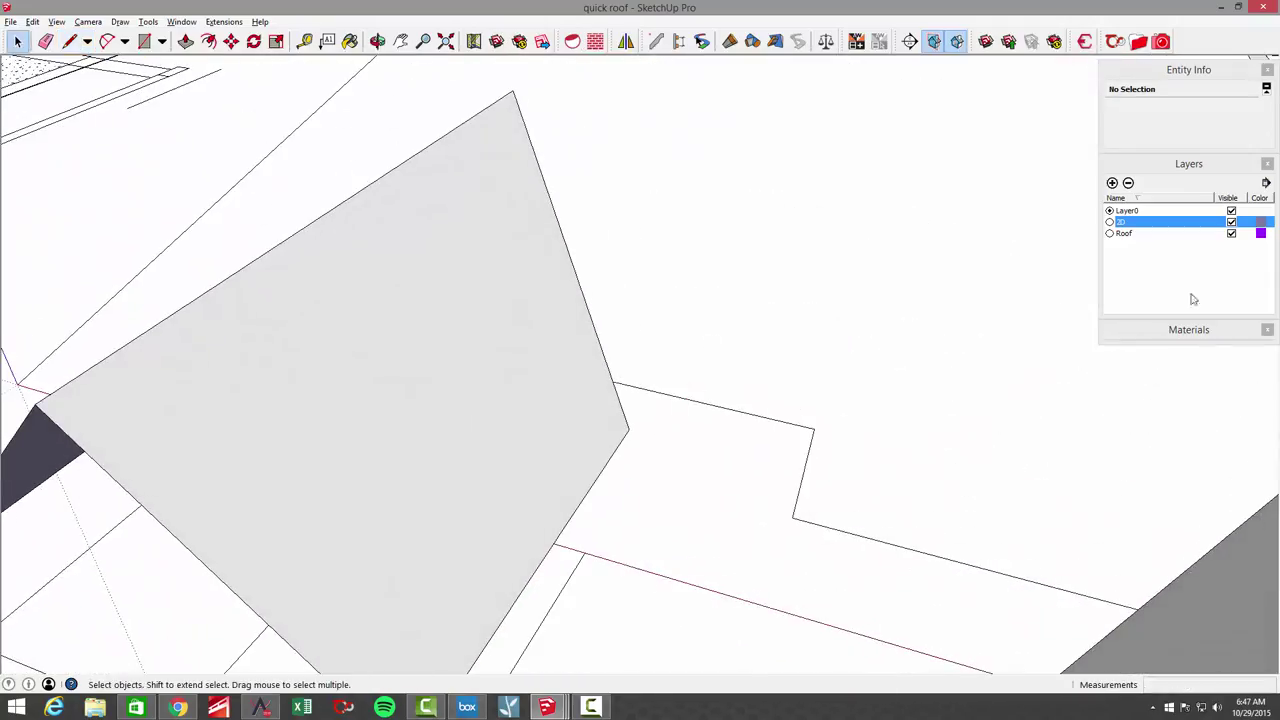
pyautogui.click(1232, 222)
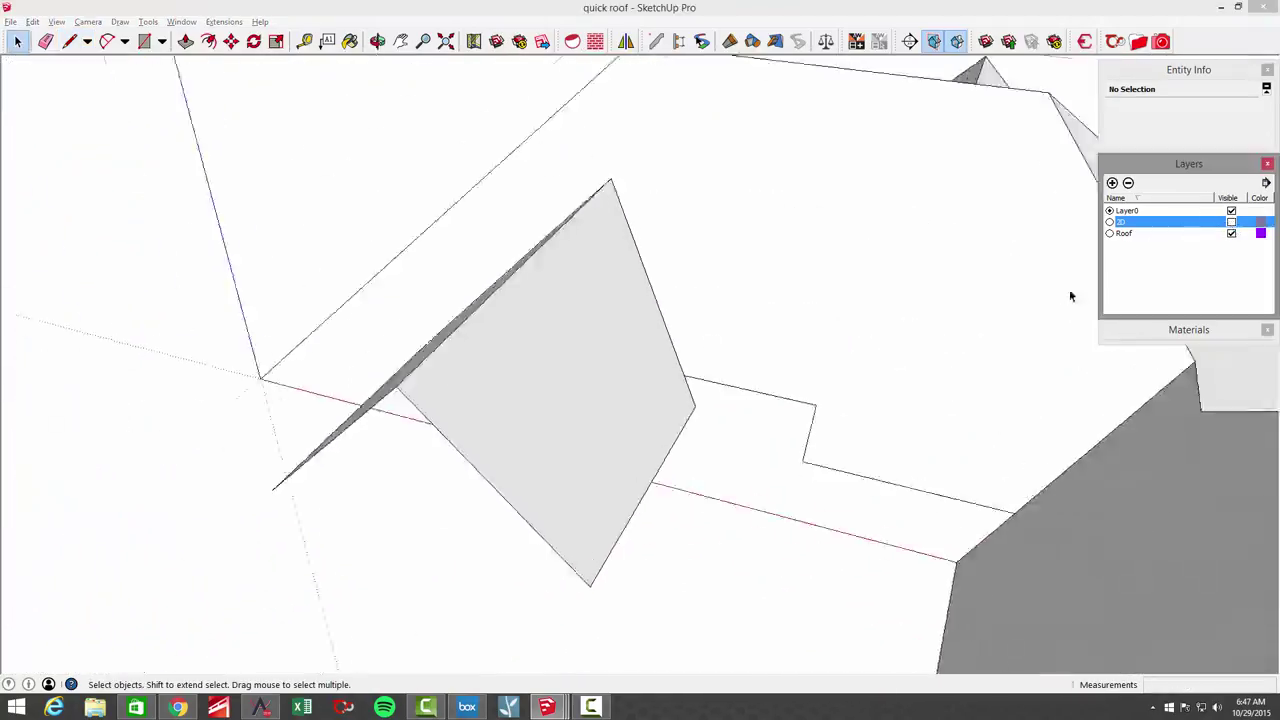
pyautogui.moveTo(843, 415); pyautogui.dragTo(696, 377, button='middle')
pyautogui.moveTo(603, 402); pyautogui.dragTo(604, 415, button='middle')
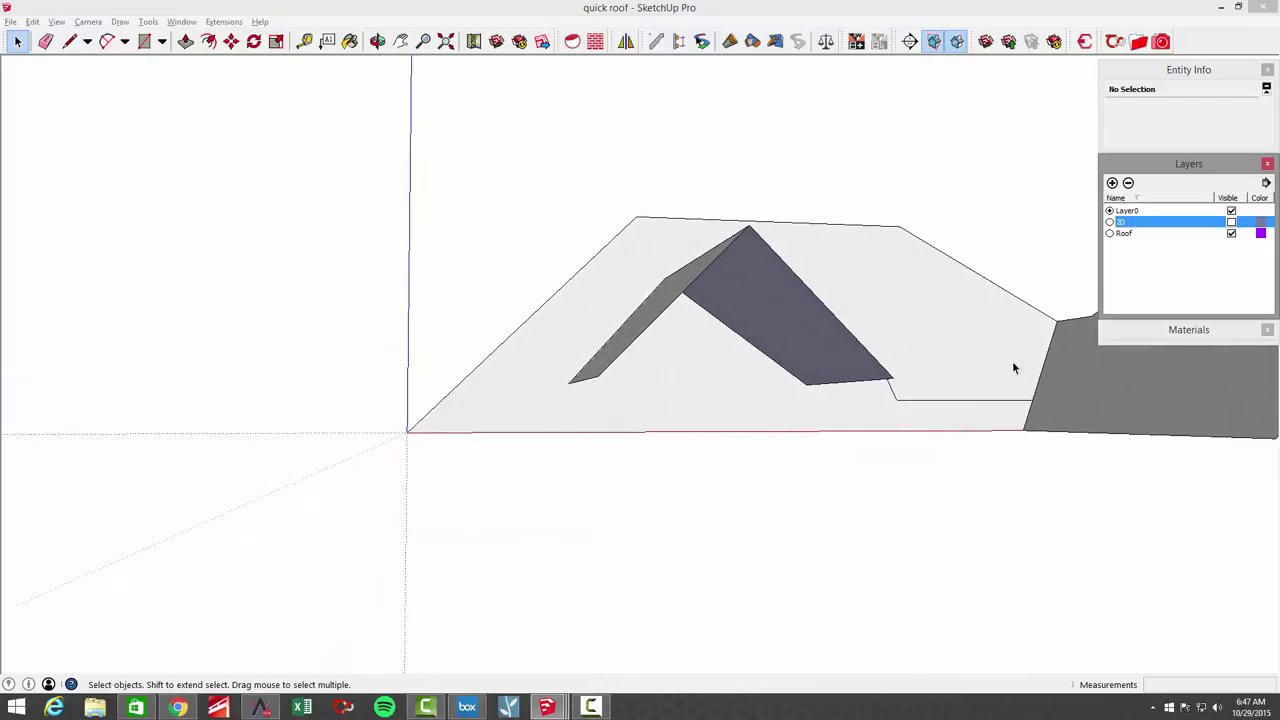
pyautogui.click(1231, 222)
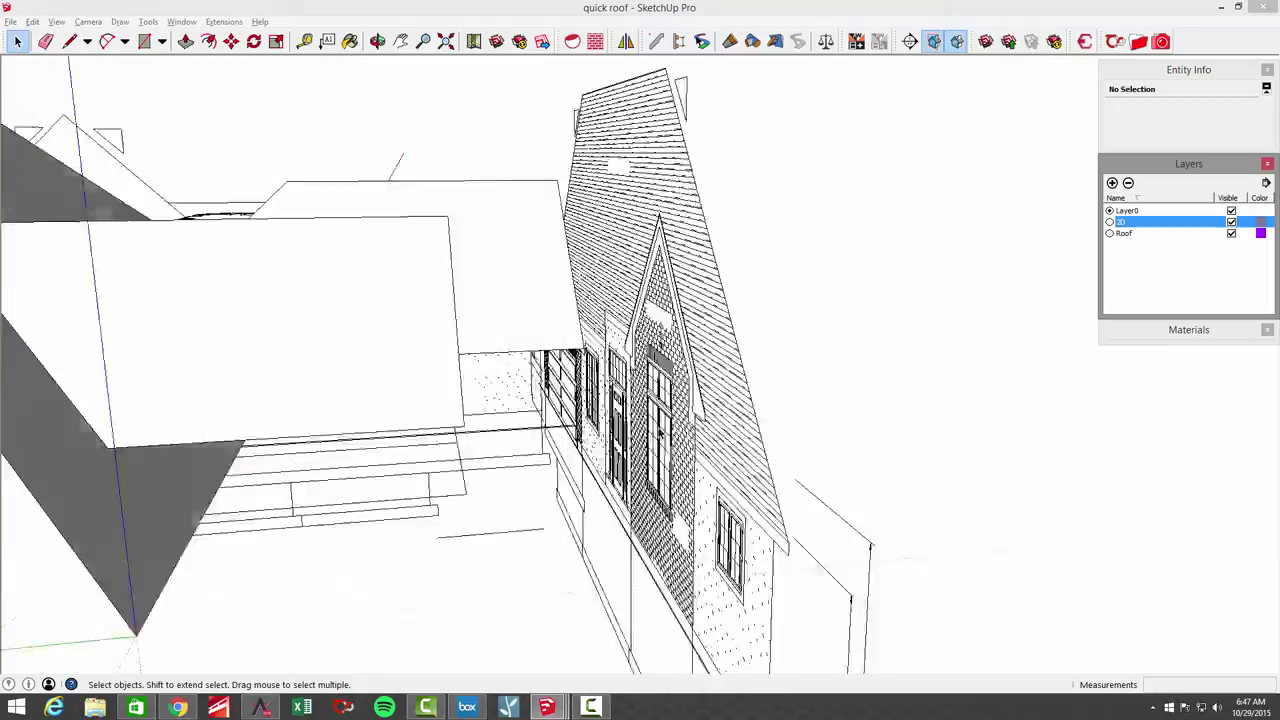
# Step: Draw a reference edge along the green axis from the front gable's outer wall line on the elevation back to the main roof slope
pyautogui.moveTo(661, 433); pyautogui.dragTo(739, 385, button='middle')
pyautogui.moveTo(737, 310); pyautogui.dragTo(766, 420, button='middle')
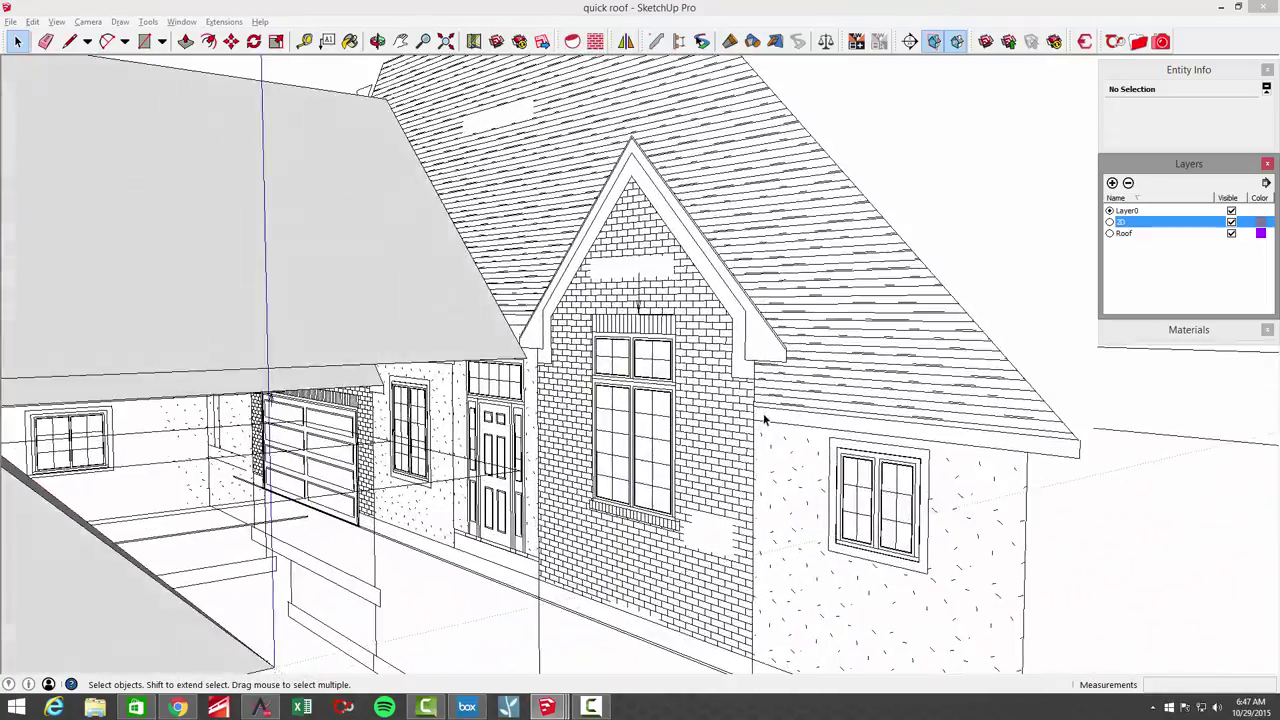
pyautogui.scroll(4, 764, 421)
pyautogui.scroll(2, 790, 443)
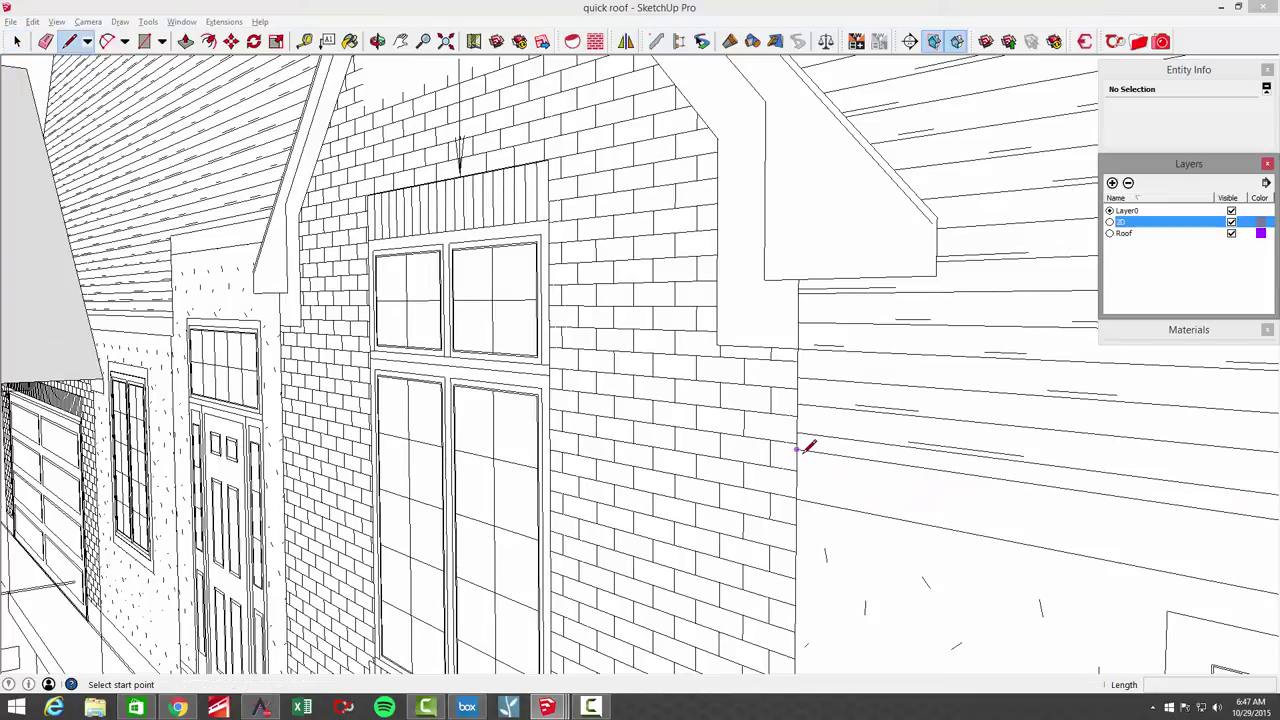
pyautogui.click(808, 447)
pyautogui.scroll(-5, 766, 477)
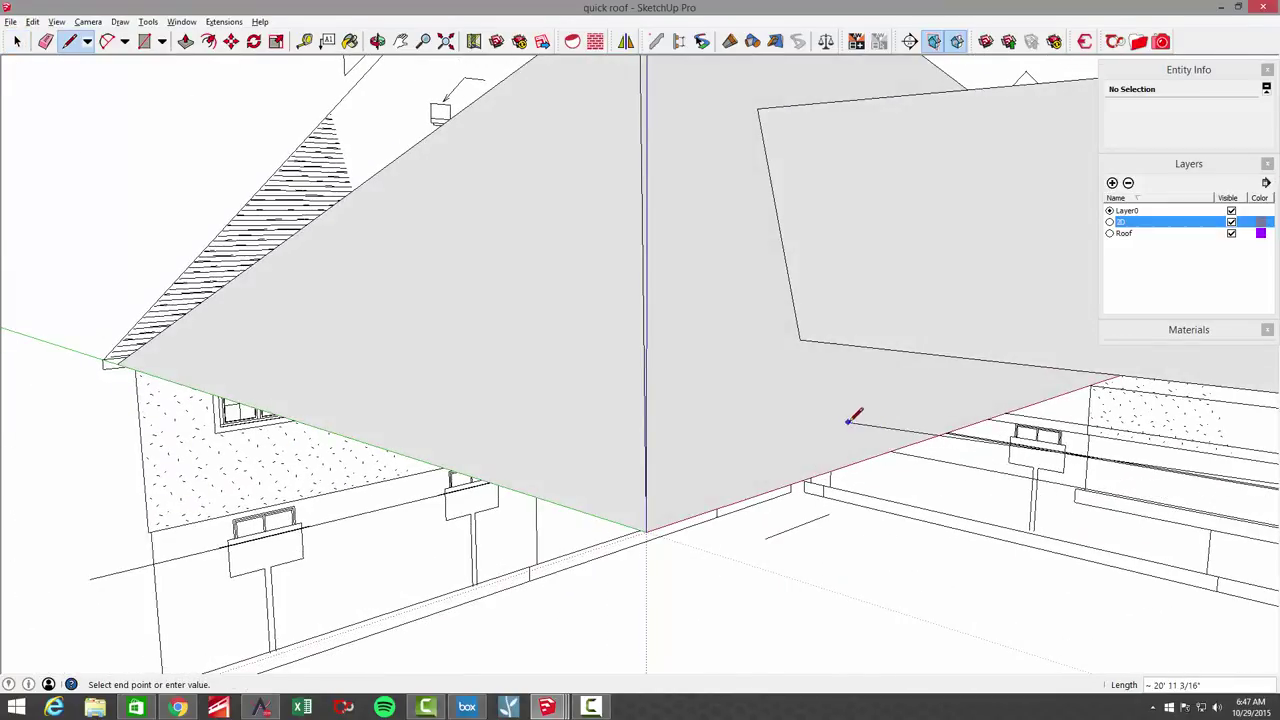
pyautogui.scroll(-5, 884, 397)
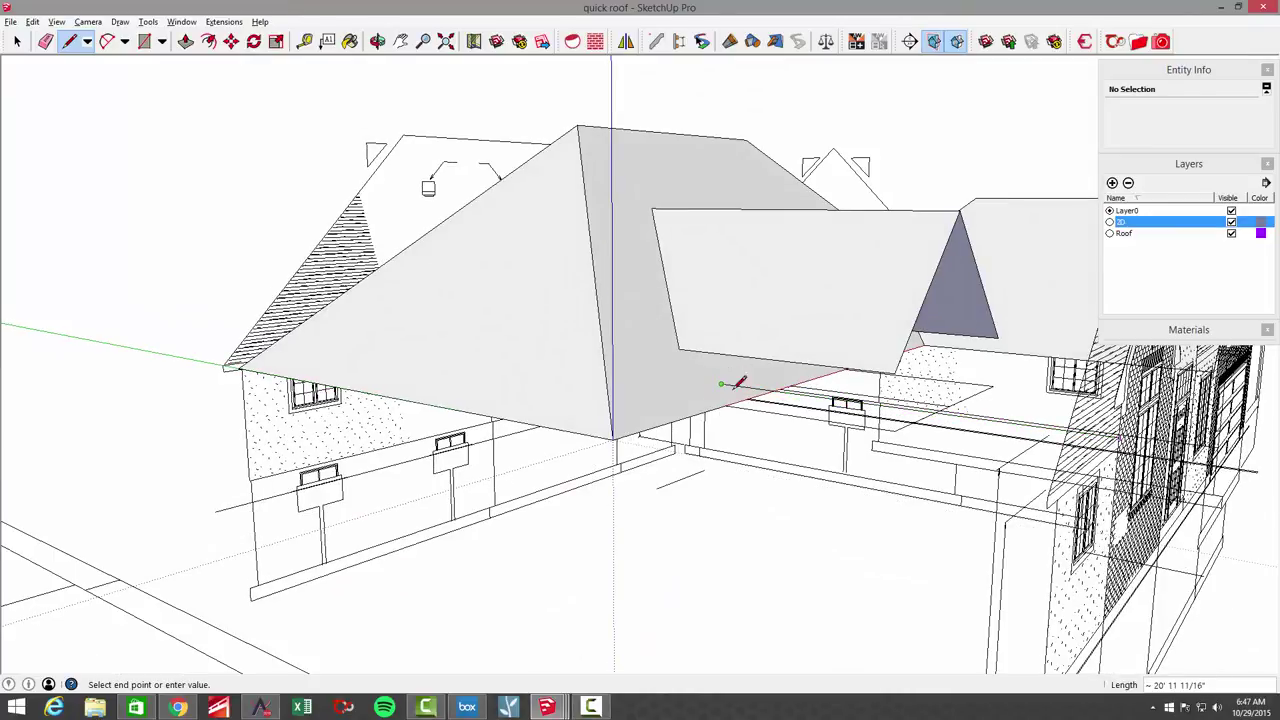
pyautogui.scroll(-2, 740, 383)
pyautogui.scroll(4, 766, 400)
pyautogui.scroll(-2, 770, 398)
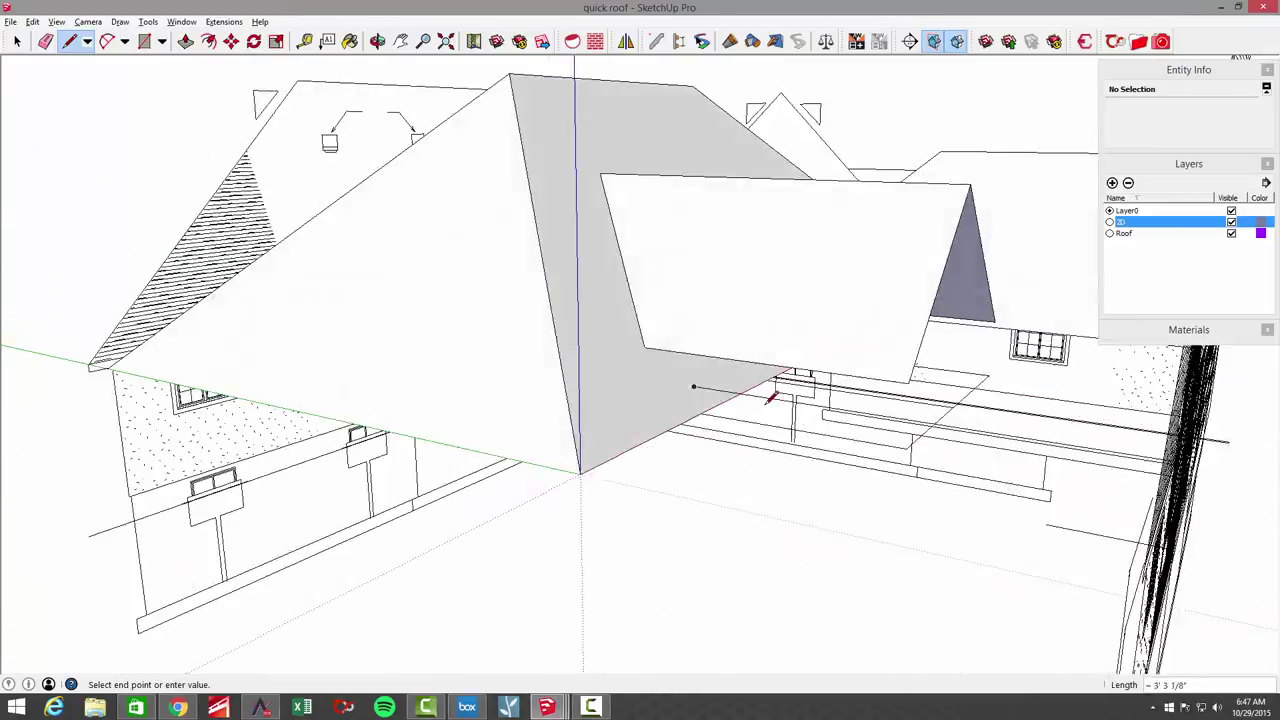
# Step: Draw a second green-axis reference edge from the front gable's entry-side wall line back to the main roof slope
pyautogui.scroll(8, 1037, 422)
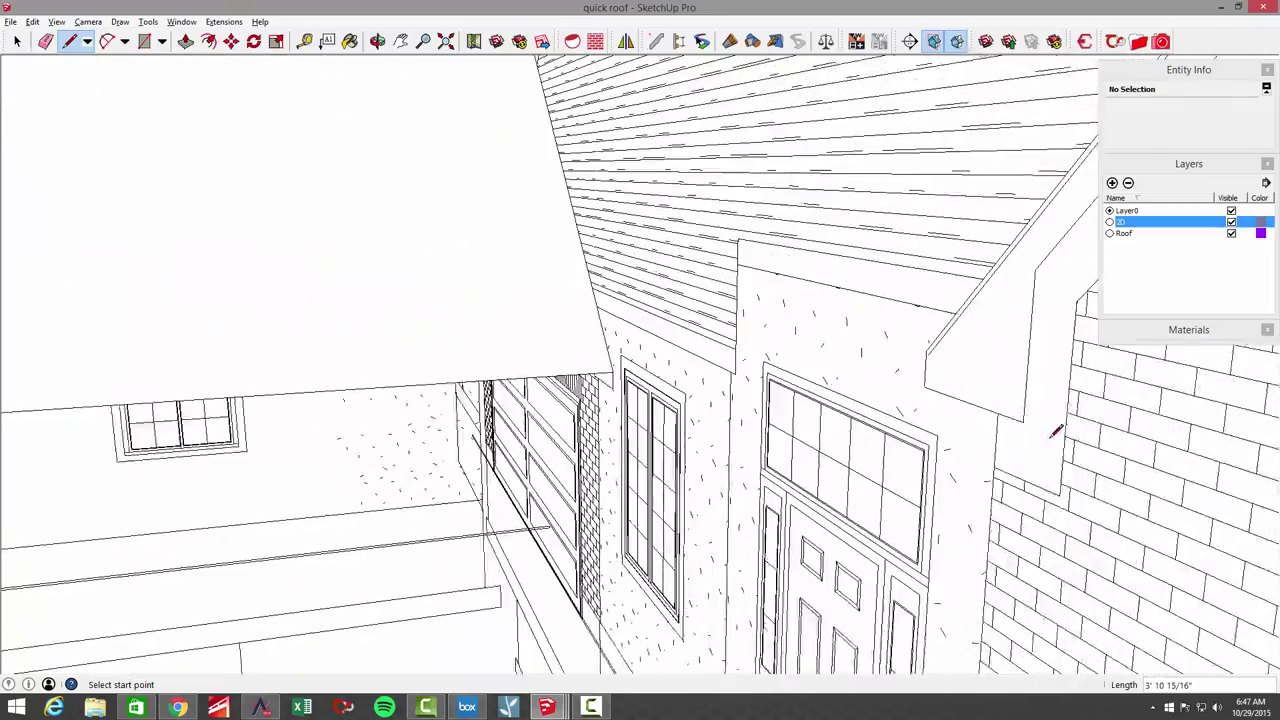
pyautogui.moveTo(1055, 430); pyautogui.dragTo(803, 397, button='middle')
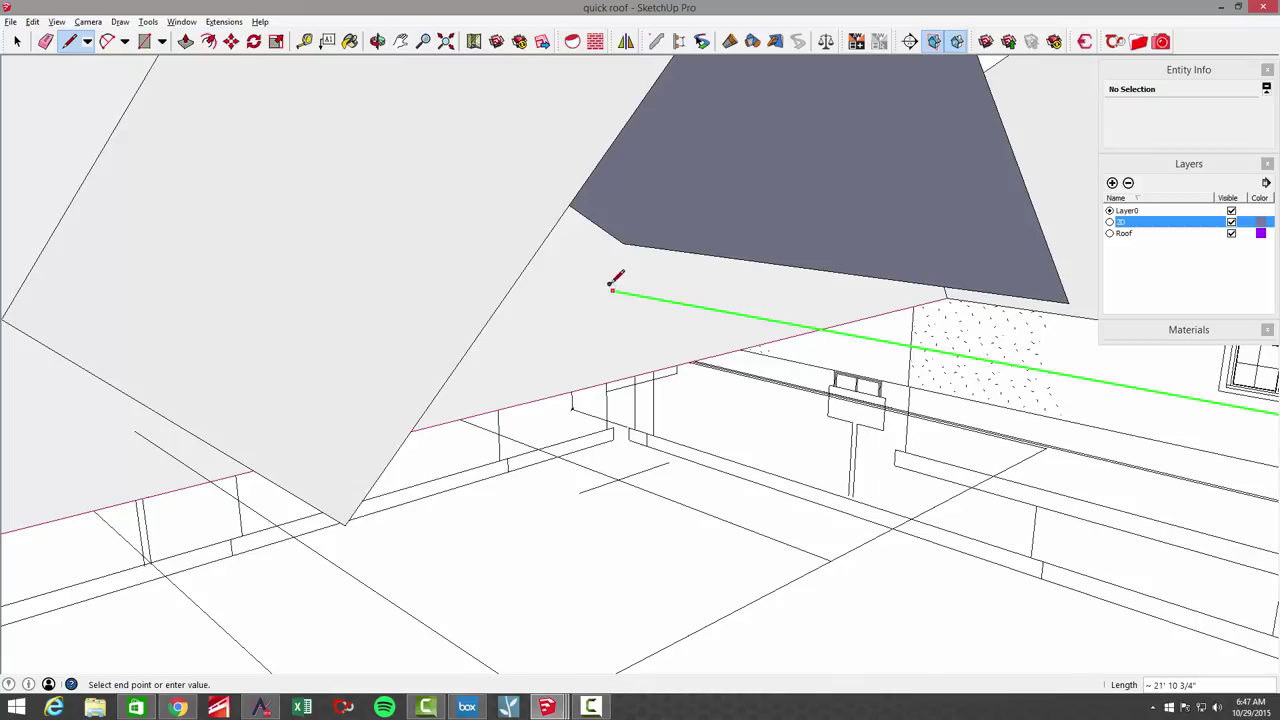
pyautogui.scroll(-1, 664, 340)
pyautogui.scroll(-6, 491, 426)
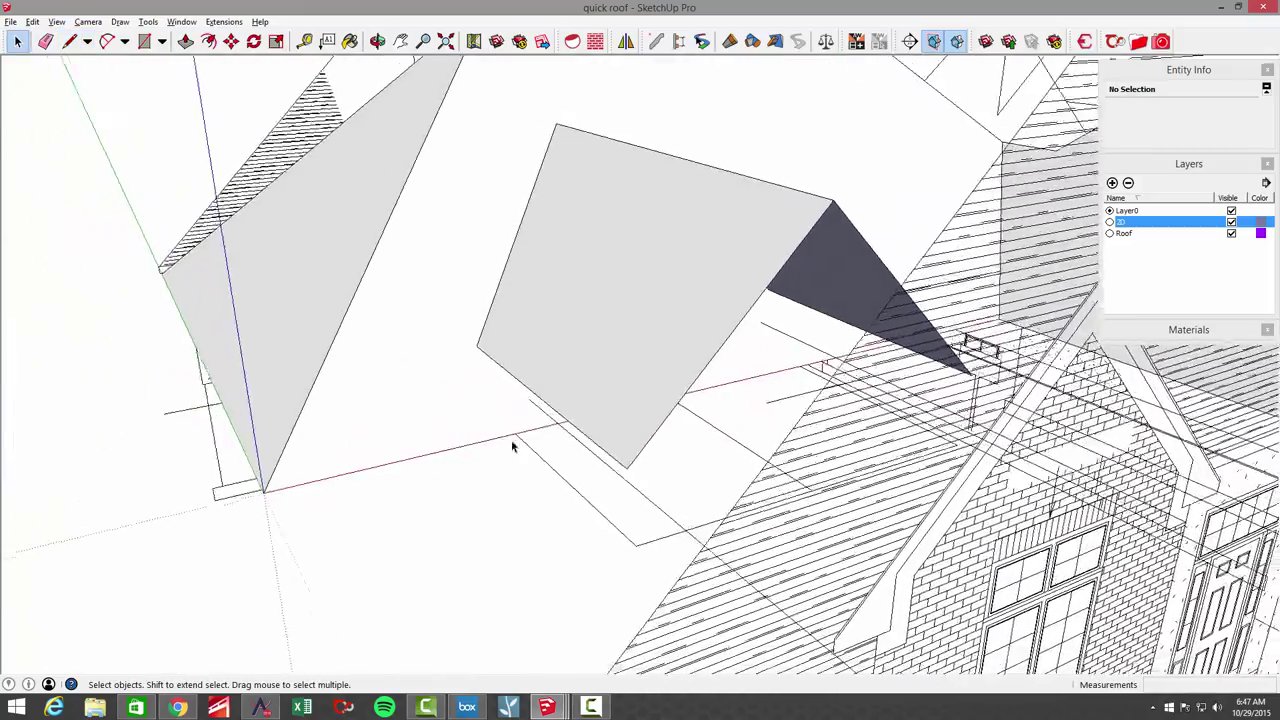
# Step: Draw a short edge up the main roof slope from its eave and place parallel guides through both wall reference endpoints
pyautogui.moveTo(512, 447); pyautogui.dragTo(480, 409, button='middle')
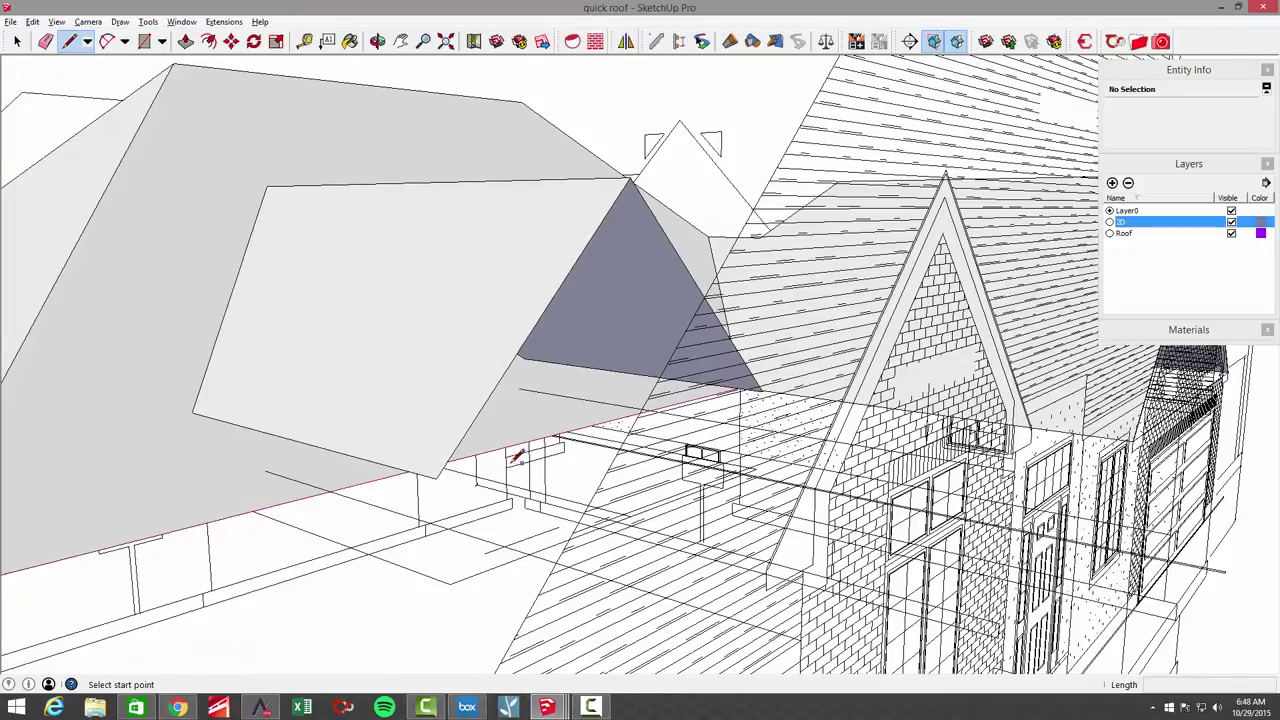
pyautogui.scroll(4, 518, 456)
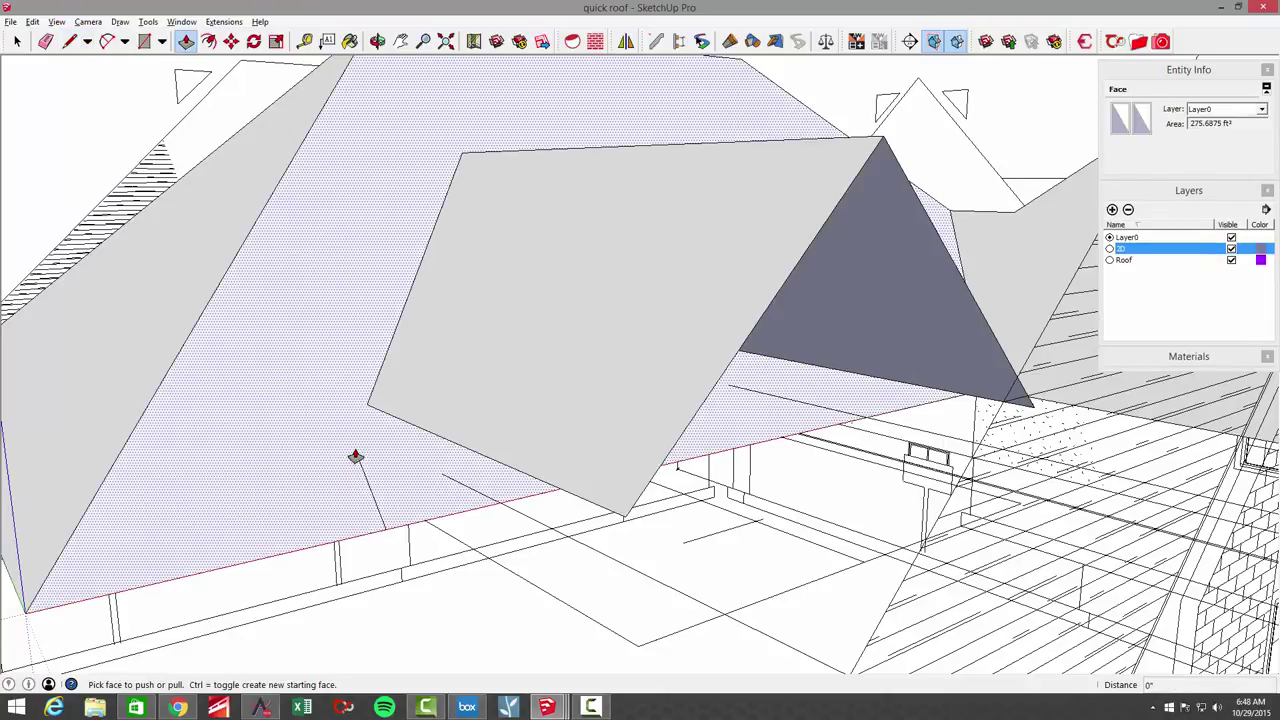
pyautogui.press('t')
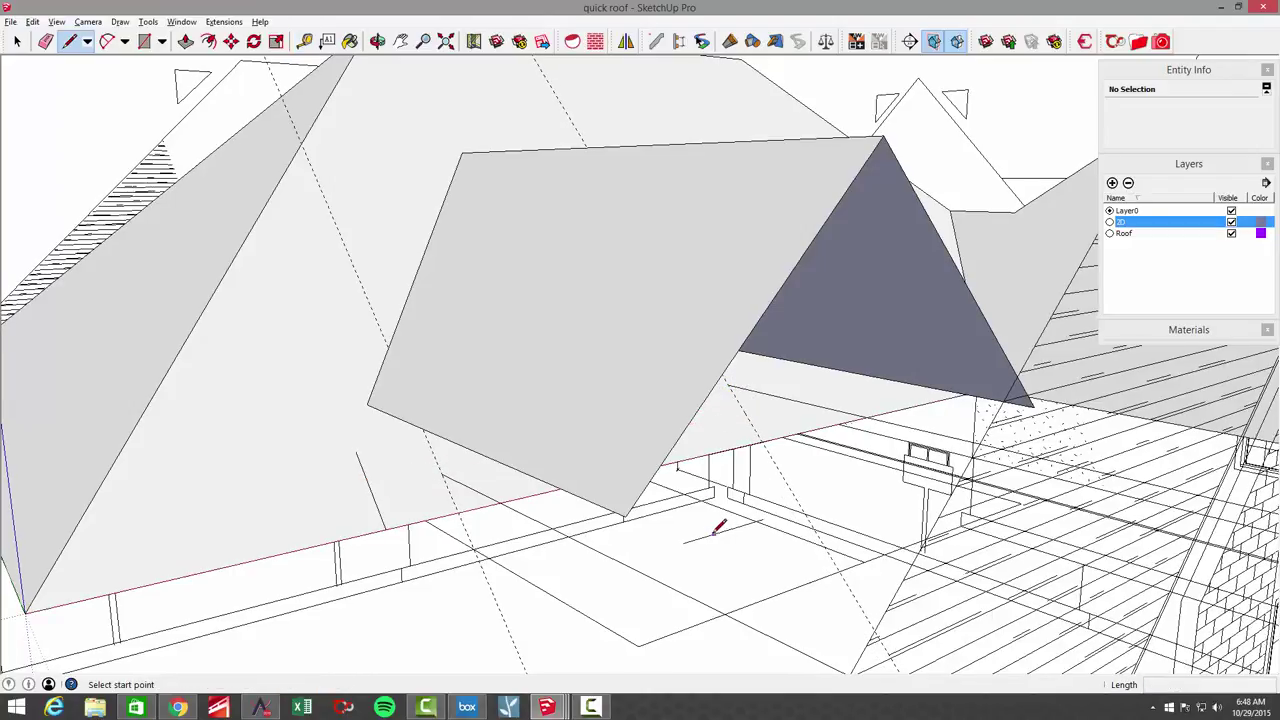
# Step: Delete both green-axis reference edges and the short helper edge from the main roof slope near the front gable
pyautogui.scroll(10, 717, 528)
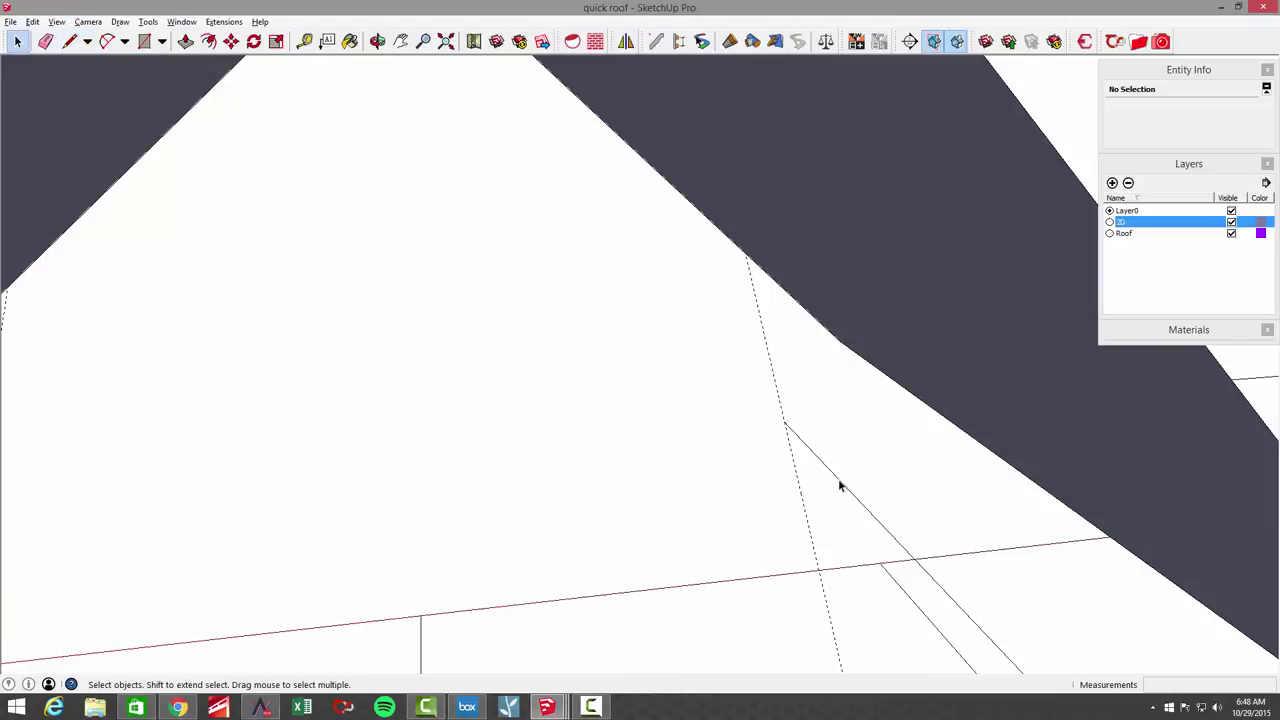
pyautogui.click(840, 487)
pyautogui.click(611, 551)
pyautogui.moveTo(611, 551); pyautogui.dragTo(318, 485, button='middle')
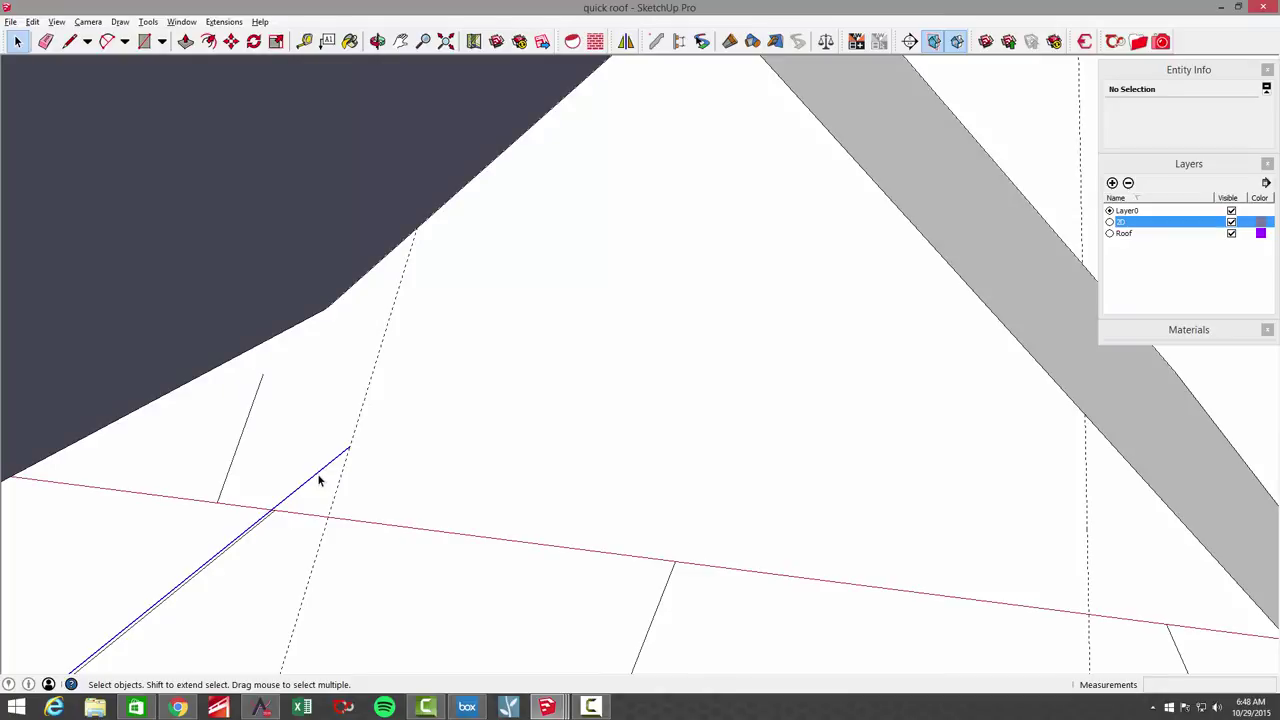
pyautogui.click(249, 471)
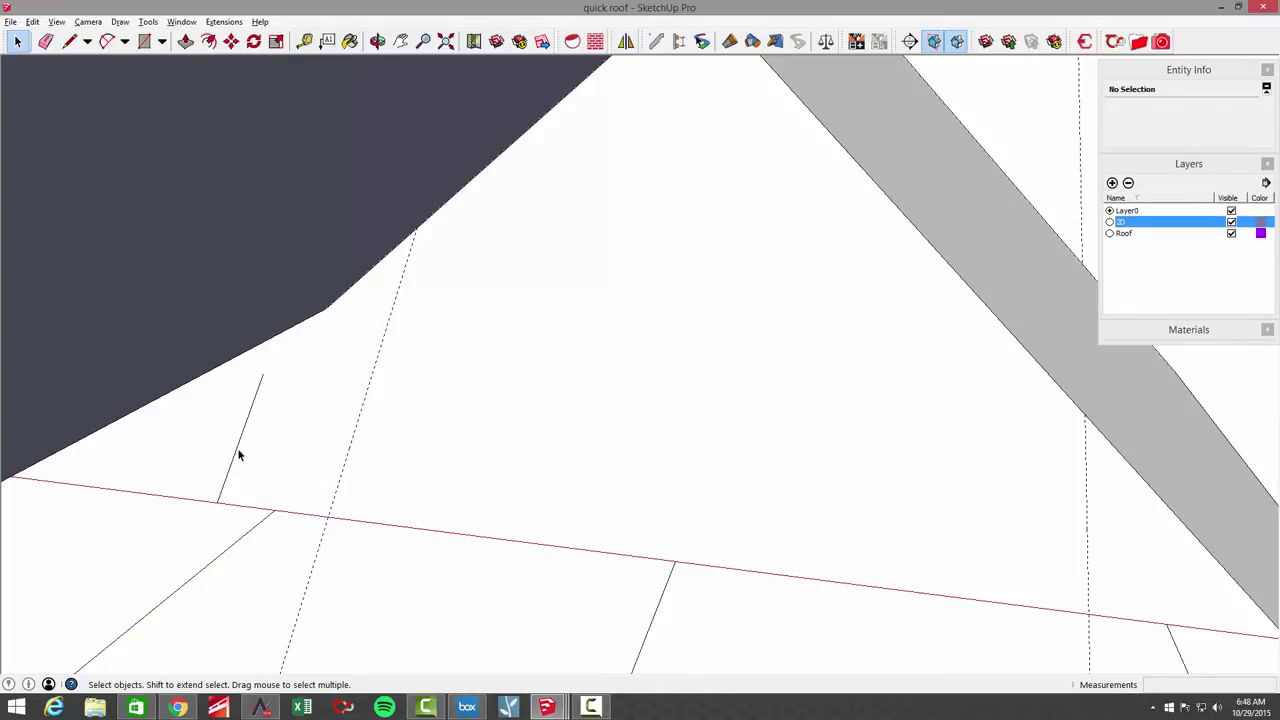
# Step: Outline the main roof area beneath the front gable with edges along both wall guides, from the eave to the gable's intersection lines
pyautogui.click(329, 517)
pyautogui.moveTo(346, 507); pyautogui.dragTo(392, 420, button='middle')
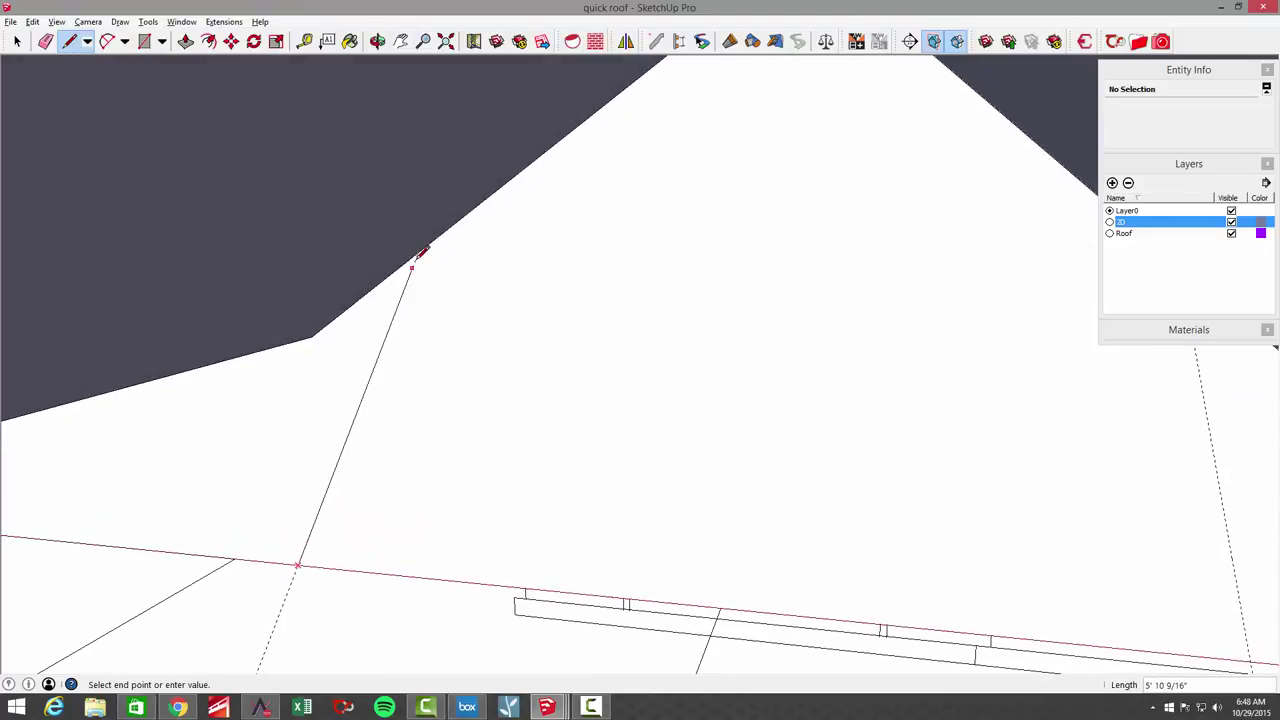
pyautogui.click(420, 250)
pyautogui.moveTo(420, 250); pyautogui.dragTo(618, 183, button='middle')
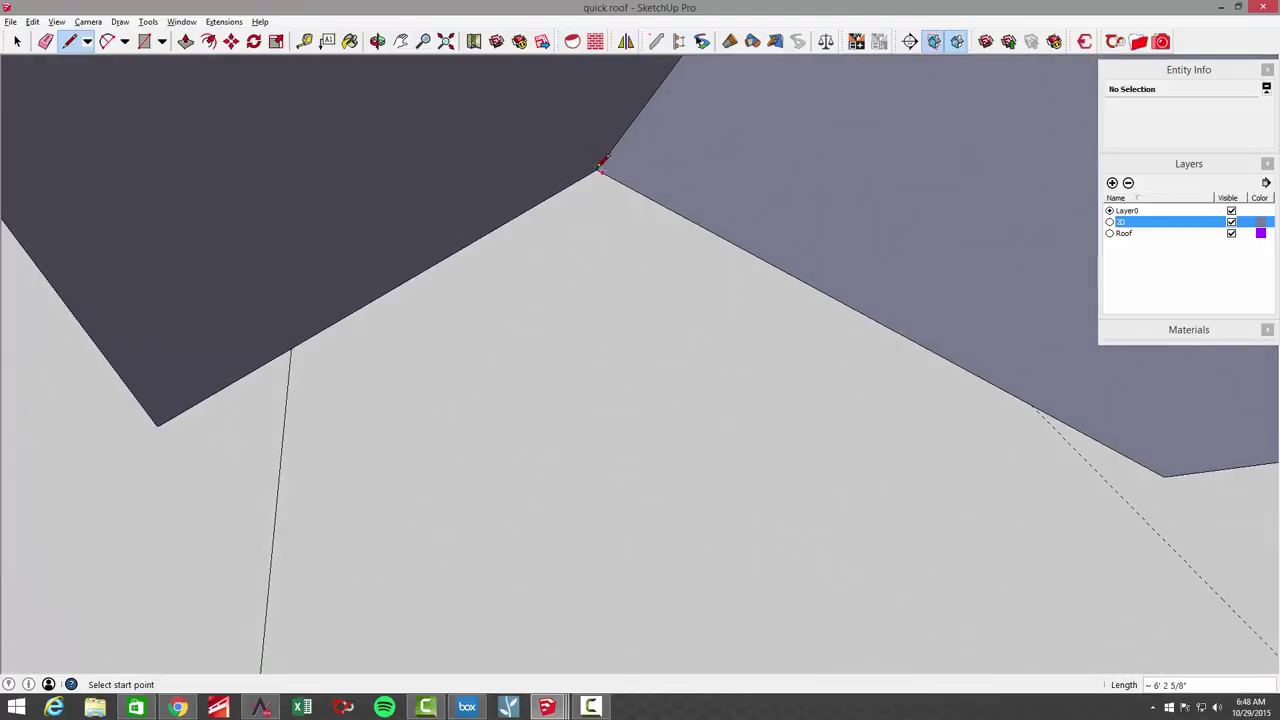
pyautogui.moveTo(442, 338); pyautogui.dragTo(372, 262, button='middle')
pyautogui.click(378, 184)
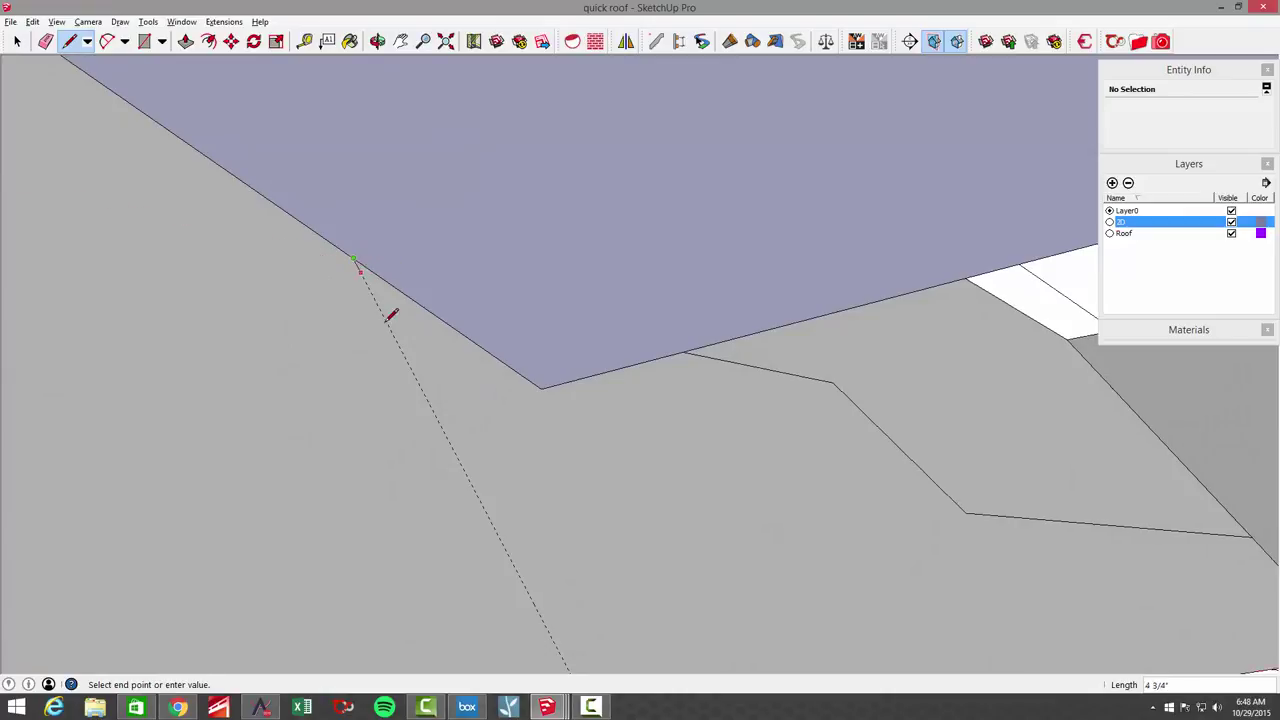
pyautogui.moveTo(391, 315); pyautogui.dragTo(586, 434, button='middle')
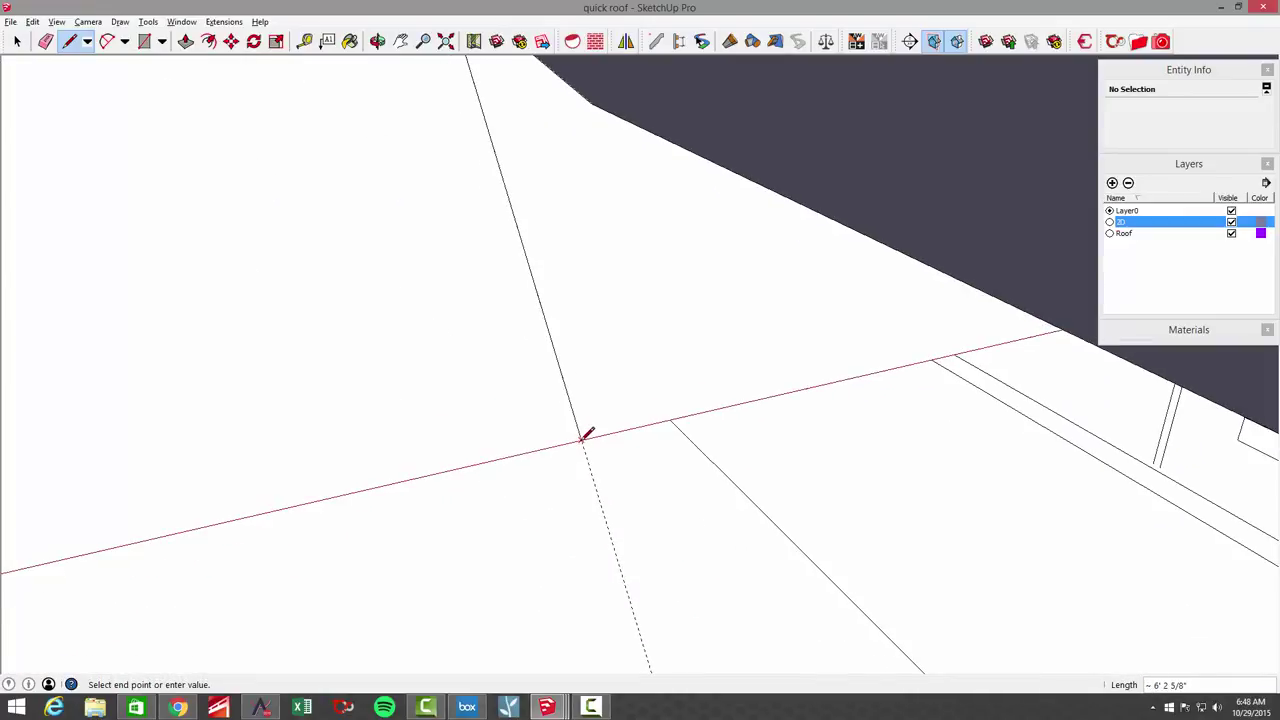
# Step: Delete the main roof's eave segment between the two wall edges to open the roof beneath the front gable
pyautogui.click(545, 450)
pyautogui.scroll(-6, 545, 454)
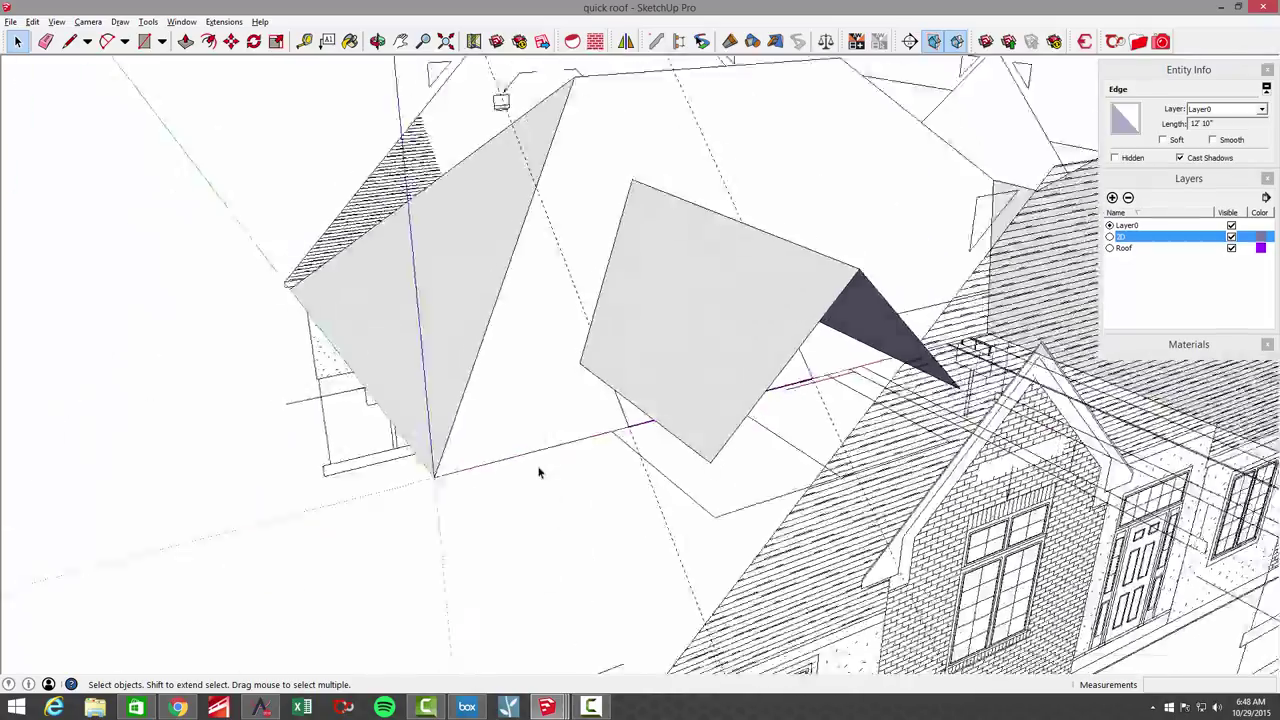
pyautogui.moveTo(540, 471); pyautogui.dragTo(641, 567, button='middle')
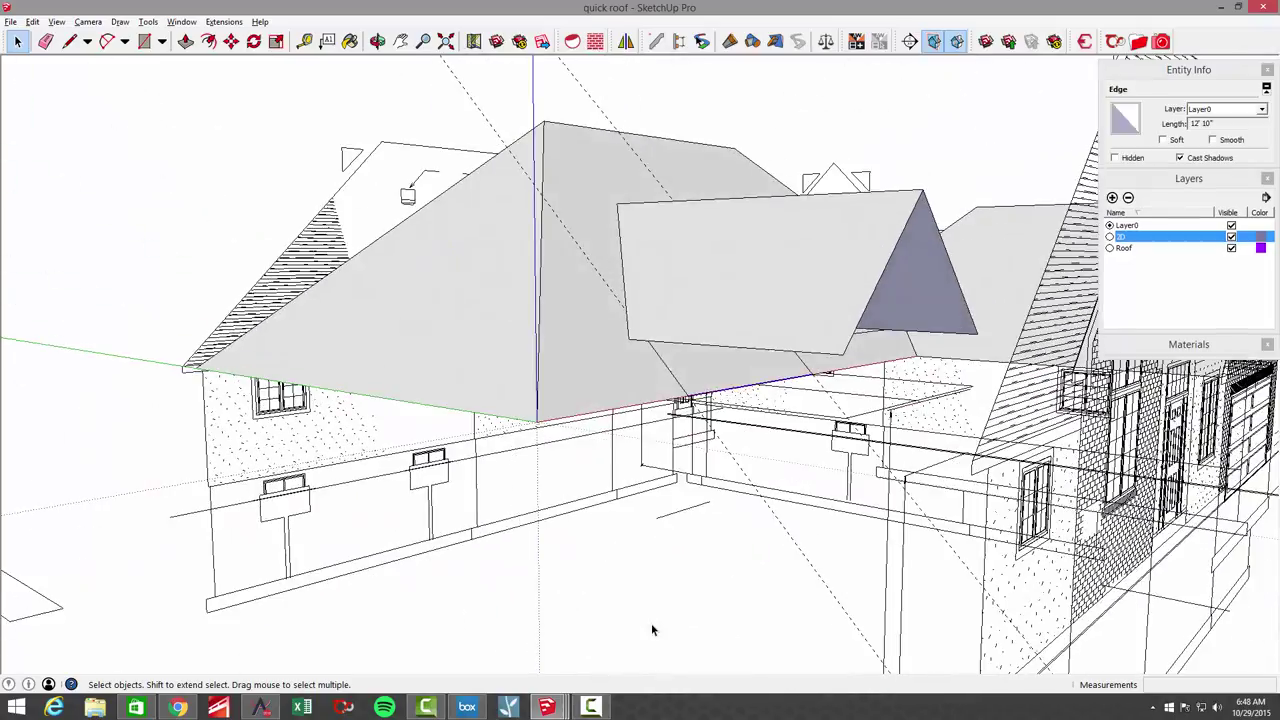
pyautogui.press('Delete')
# Step: Draw a short edge up the rear roof slope from its eave and place parallel guides through both rear gable wall lines
pyautogui.moveTo(652, 626); pyautogui.dragTo(620, 452, button='middle')
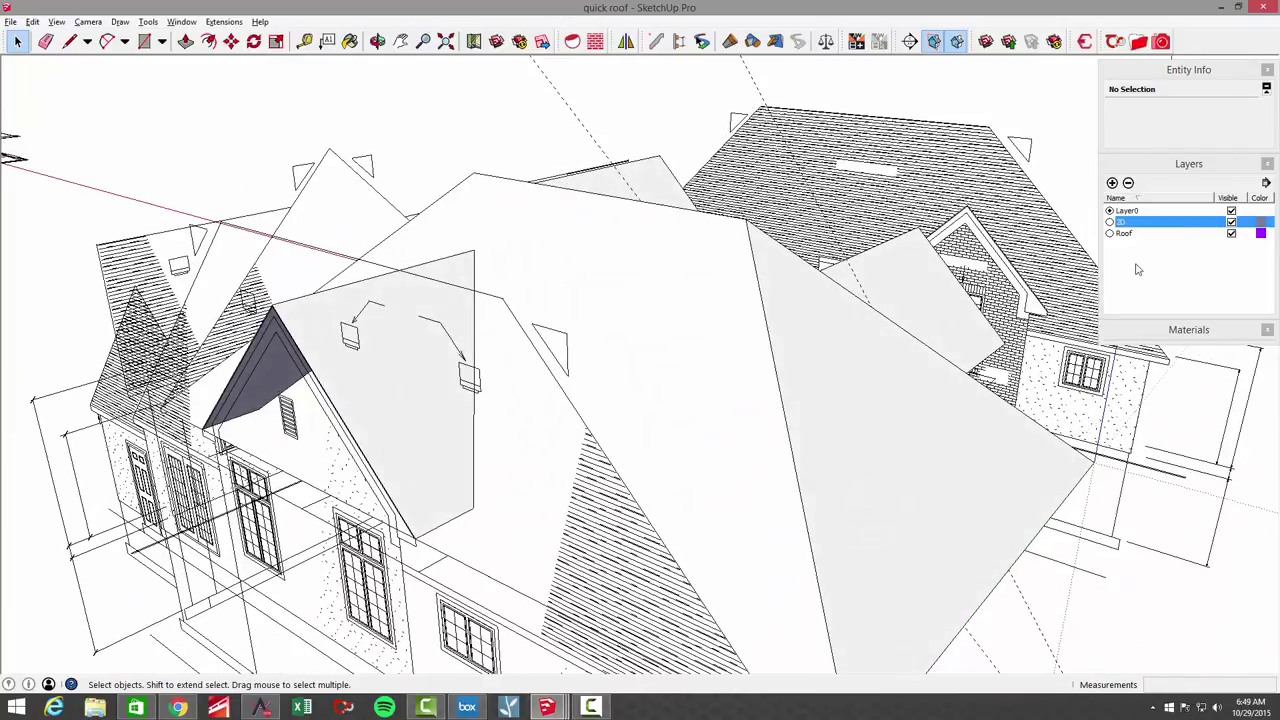
pyautogui.click(1231, 222)
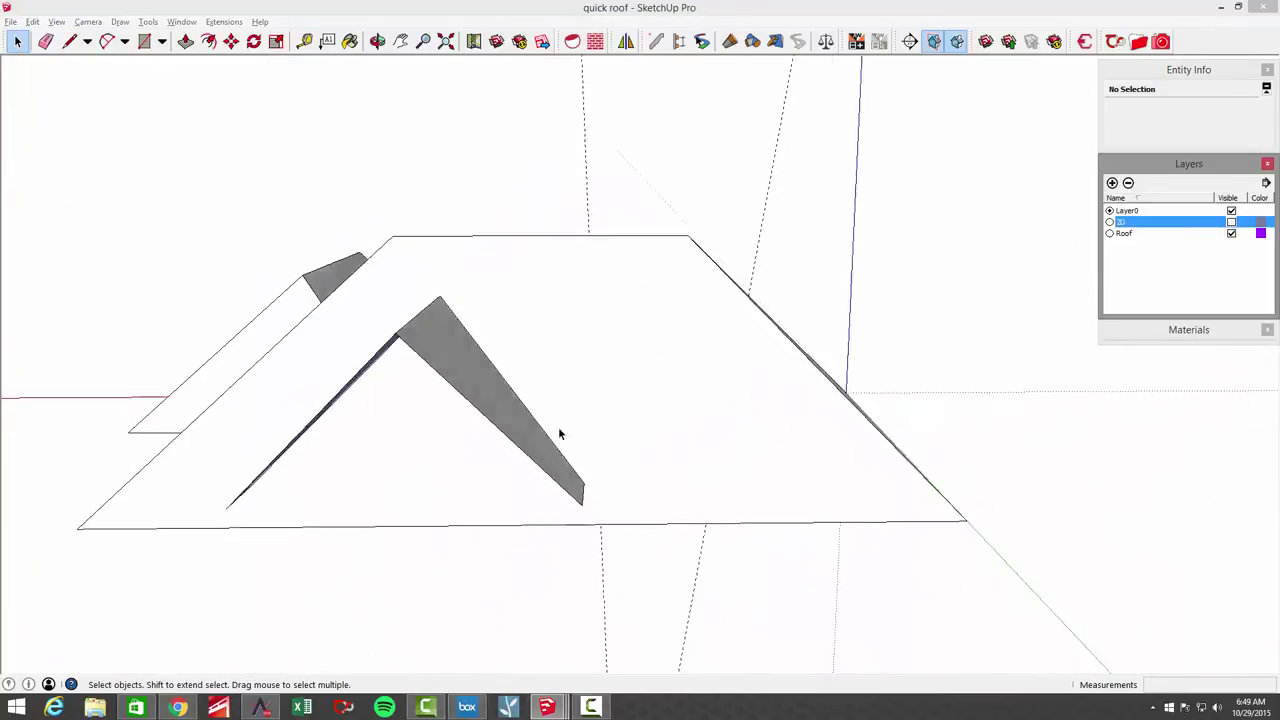
pyautogui.click(1231, 222)
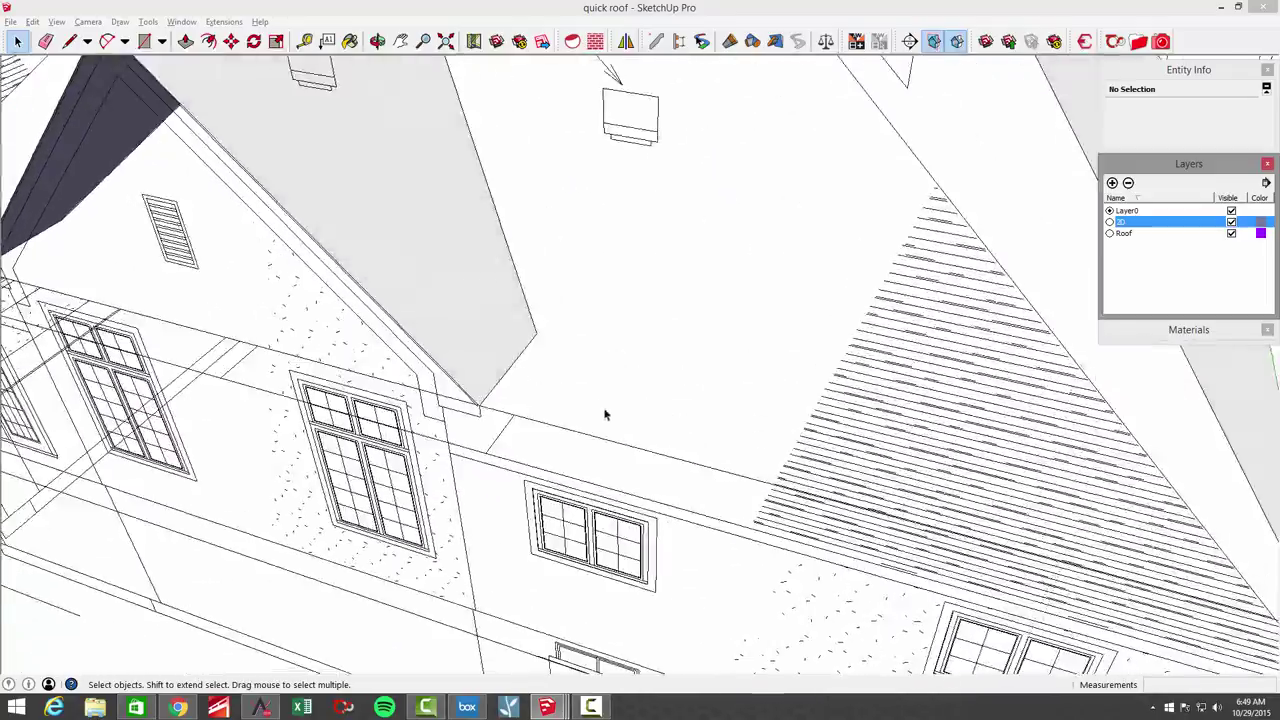
pyautogui.press('l')
pyautogui.click(602, 437)
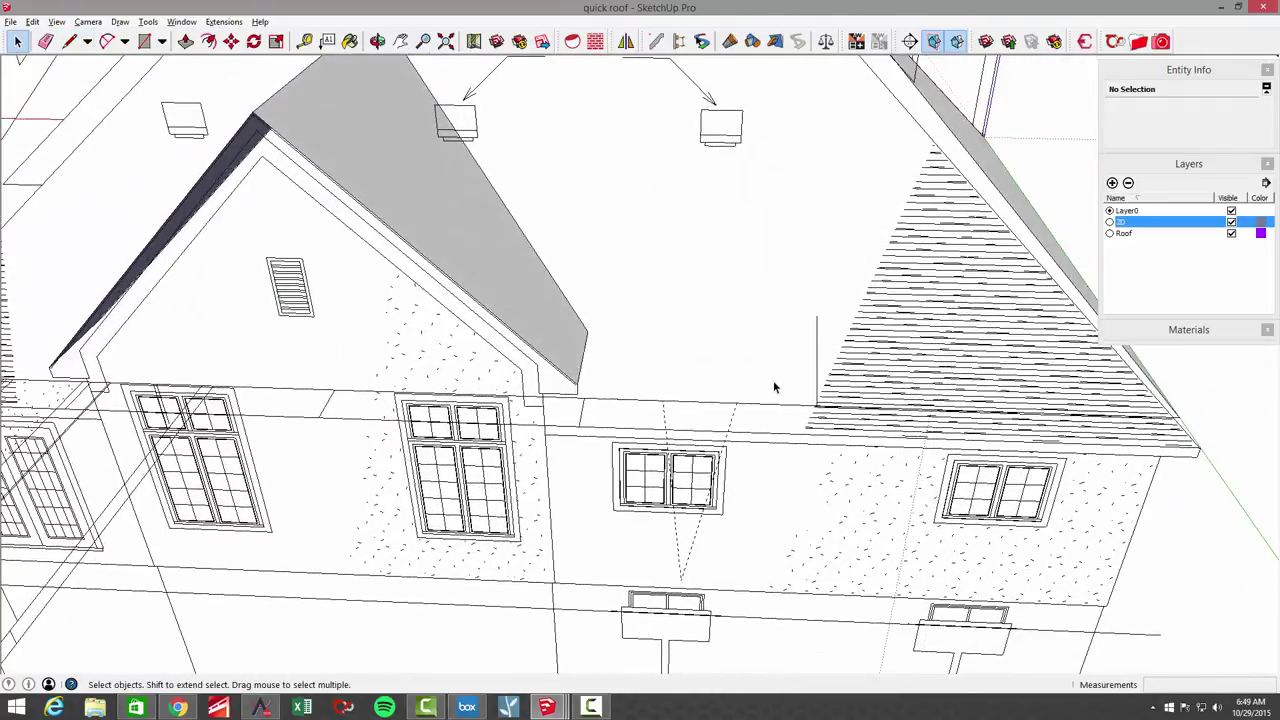
pyautogui.press('t')
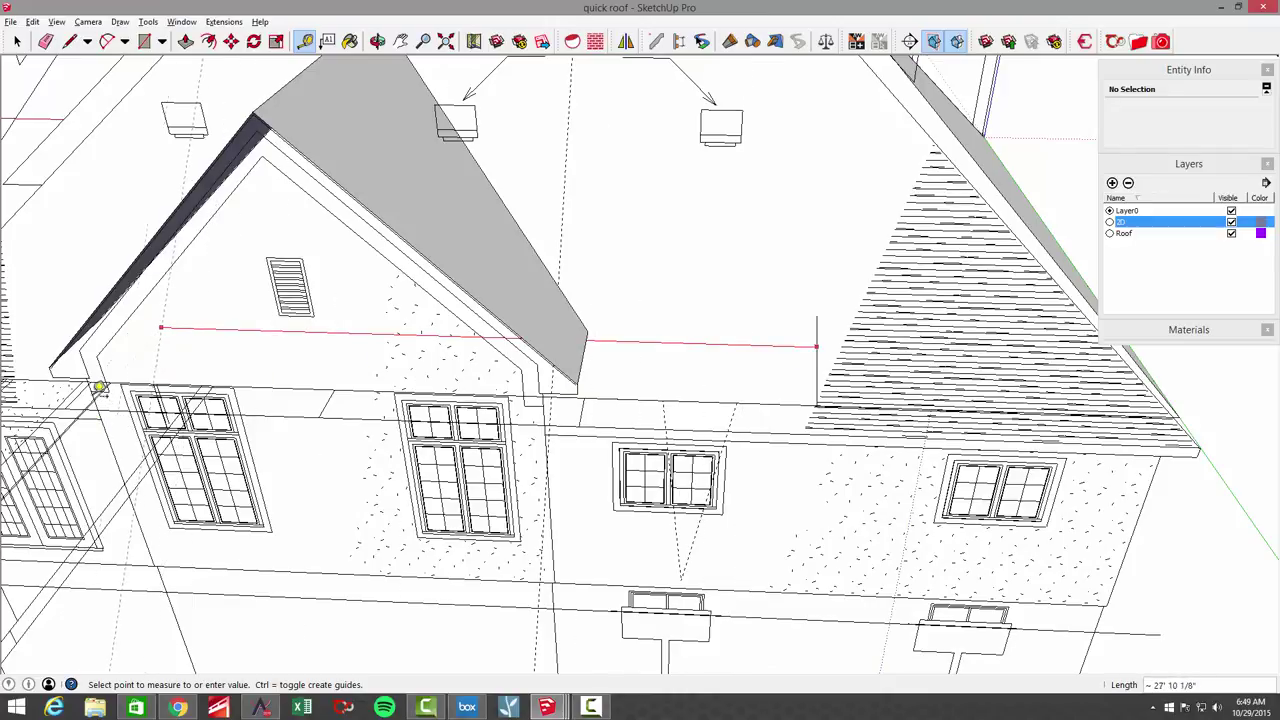
pyautogui.moveTo(398, 378); pyautogui.dragTo(1047, 296, button='middle')
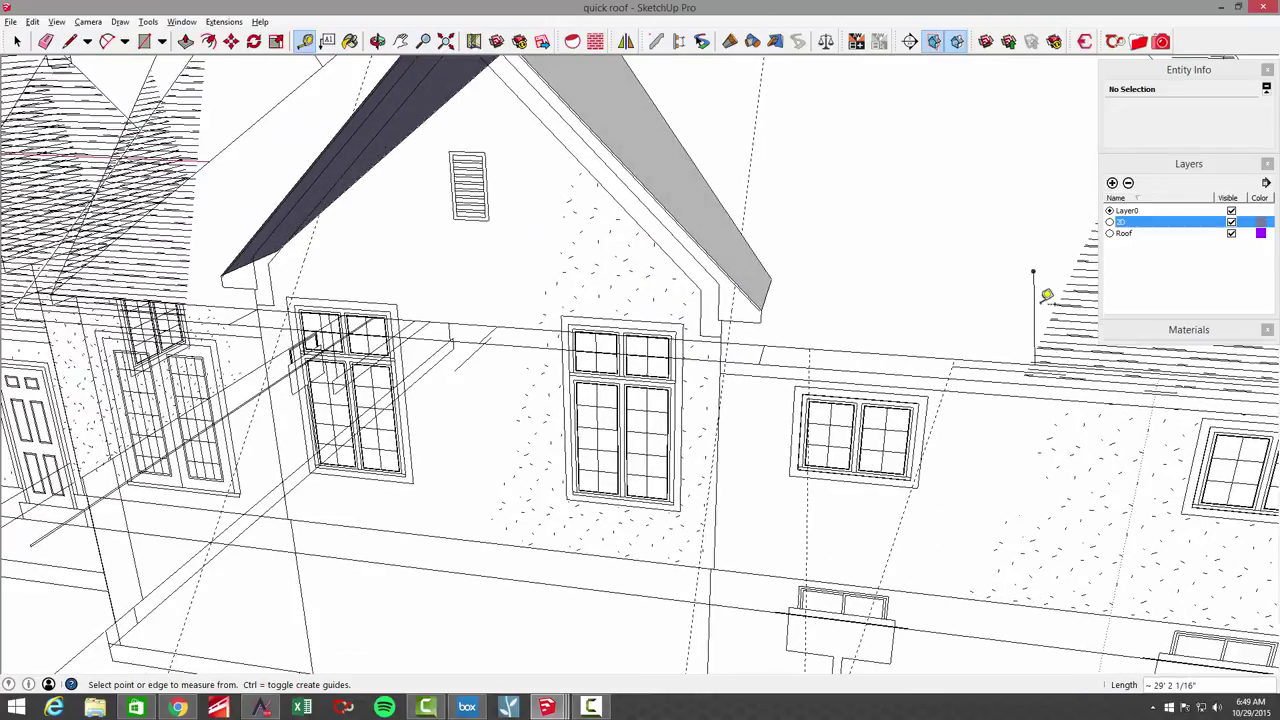
# Step: Hide the 2D layer and delete the short helper edge from the rear roof slope
pyautogui.click(1231, 223)
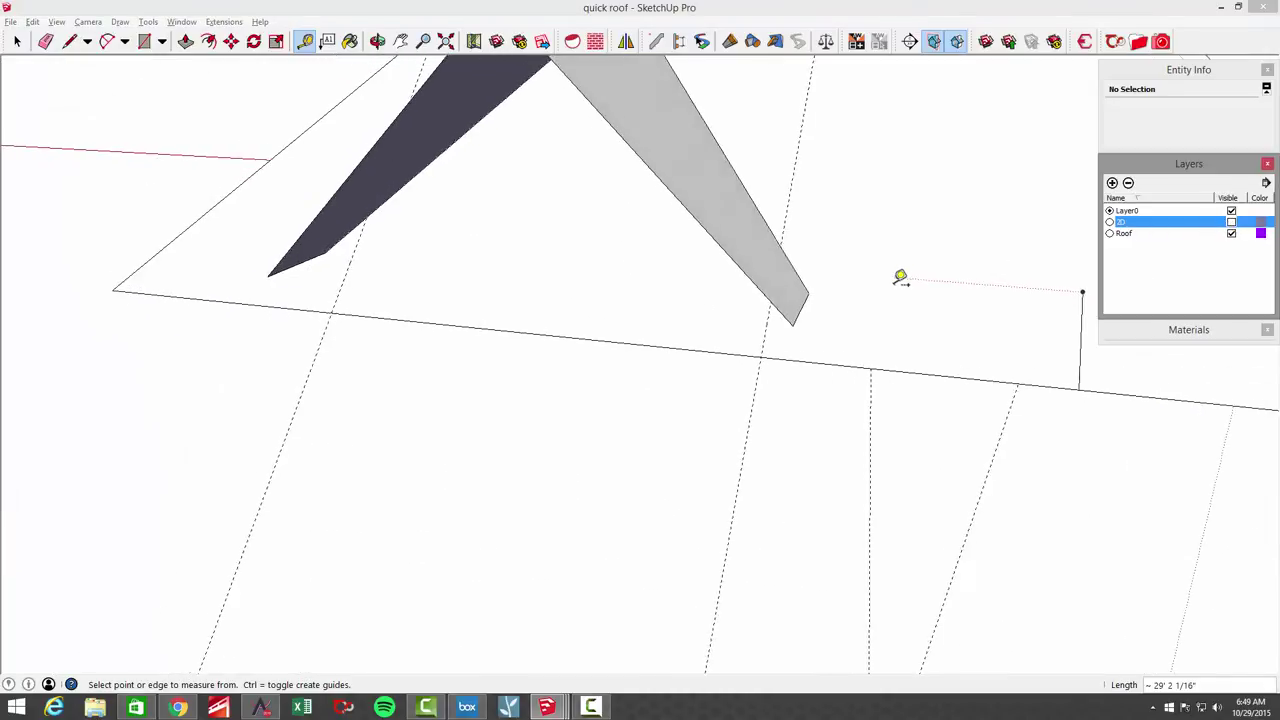
pyautogui.click(1076, 370)
pyautogui.press('Delete')
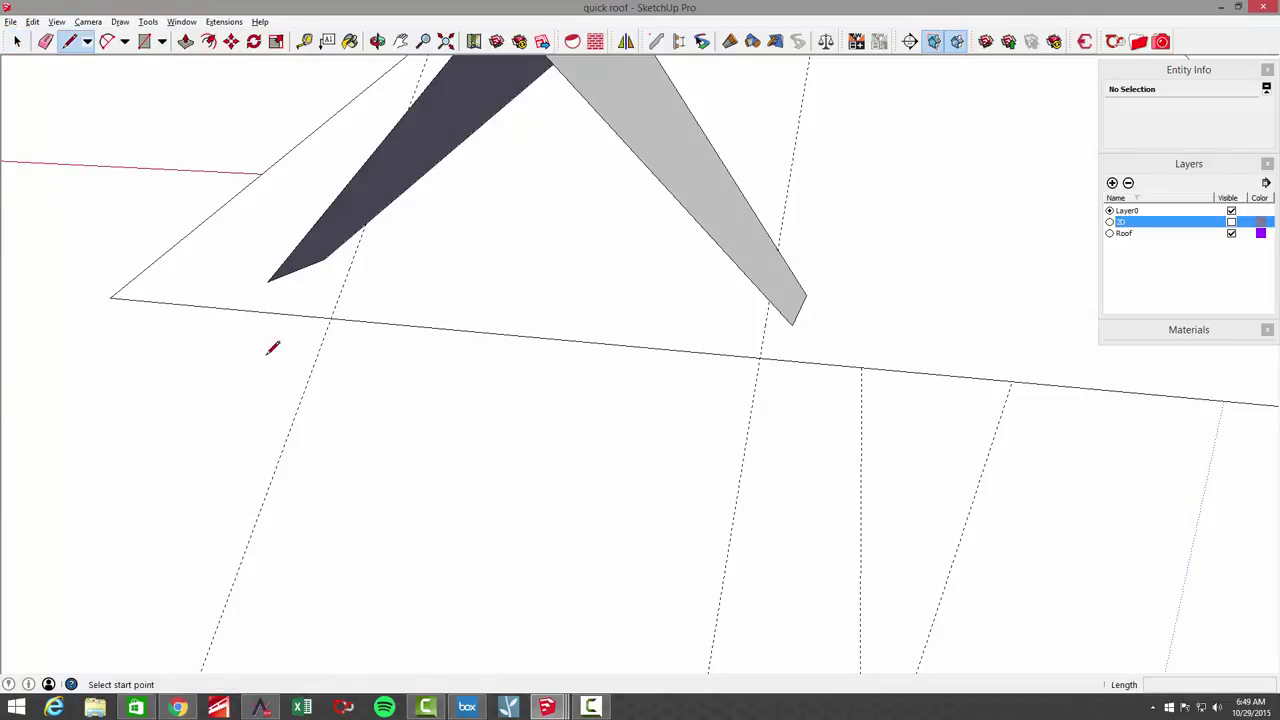
# Step: Outline the main roof area beneath the rear gable with edges along both wall guides, from the eave to the gable's intersection lines
pyautogui.moveTo(352, 304); pyautogui.dragTo(396, 214, button='middle')
pyautogui.scroll(7, 425, 355)
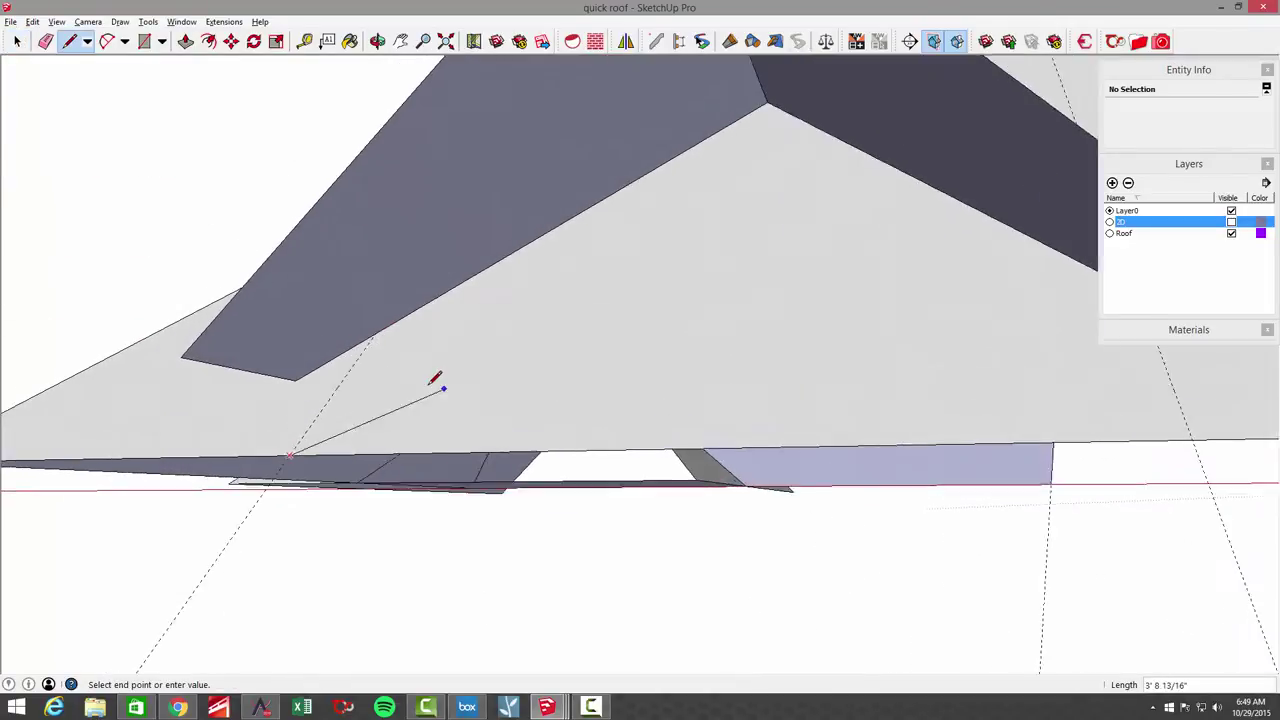
pyautogui.click(455, 295)
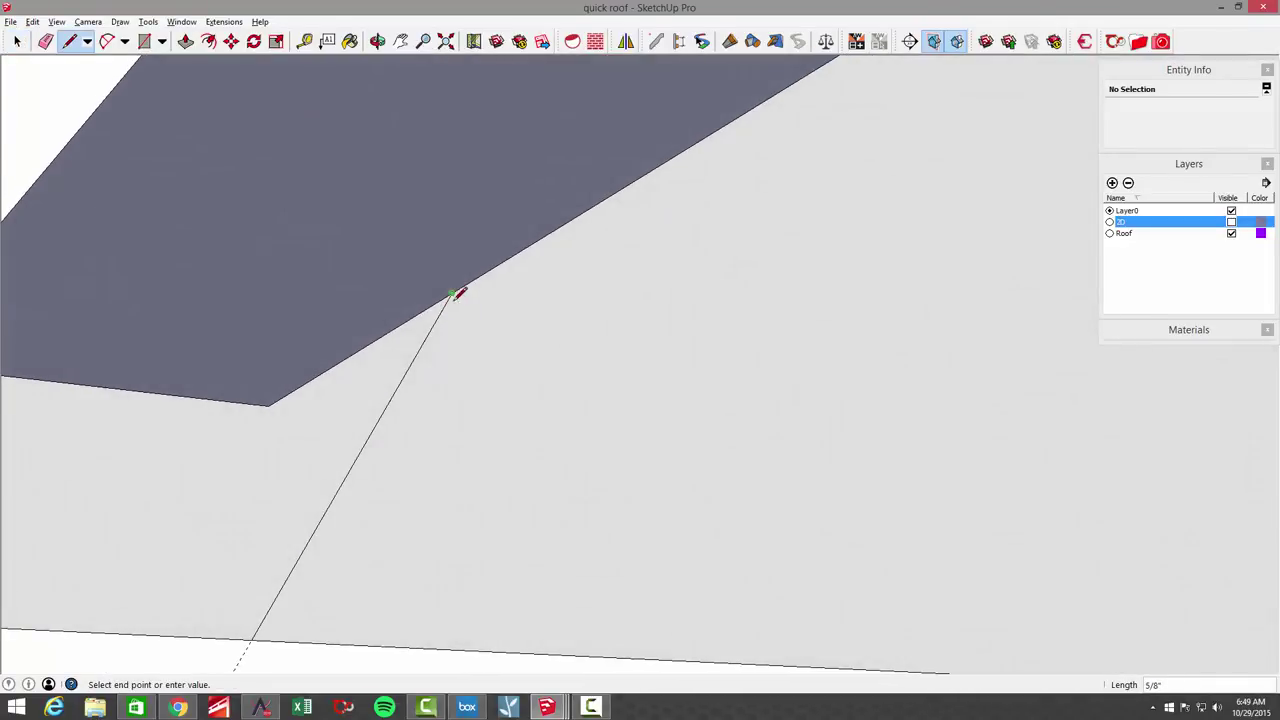
pyautogui.moveTo(455, 295); pyautogui.dragTo(645, 392, button='middle')
pyautogui.scroll(3, 630, 322)
pyautogui.moveTo(633, 320); pyautogui.dragTo(593, 226, button='middle')
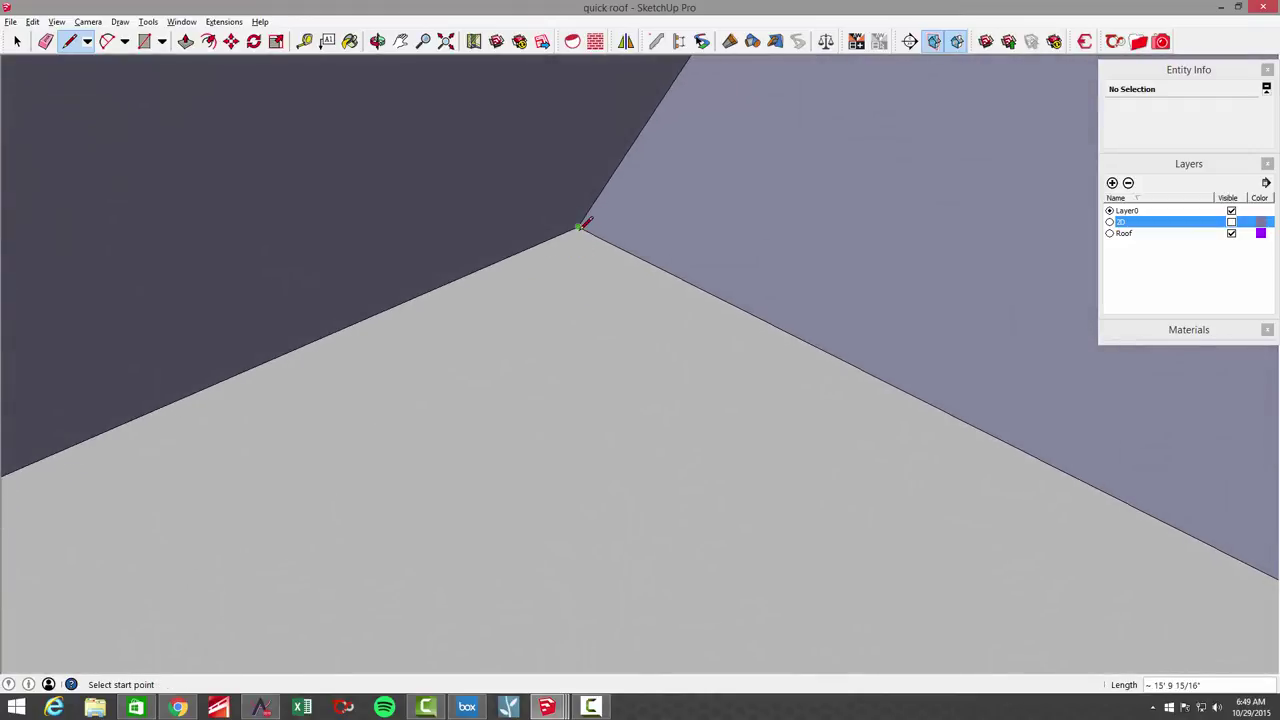
pyautogui.click(585, 224)
pyautogui.moveTo(611, 380); pyautogui.dragTo(845, 392, button='middle')
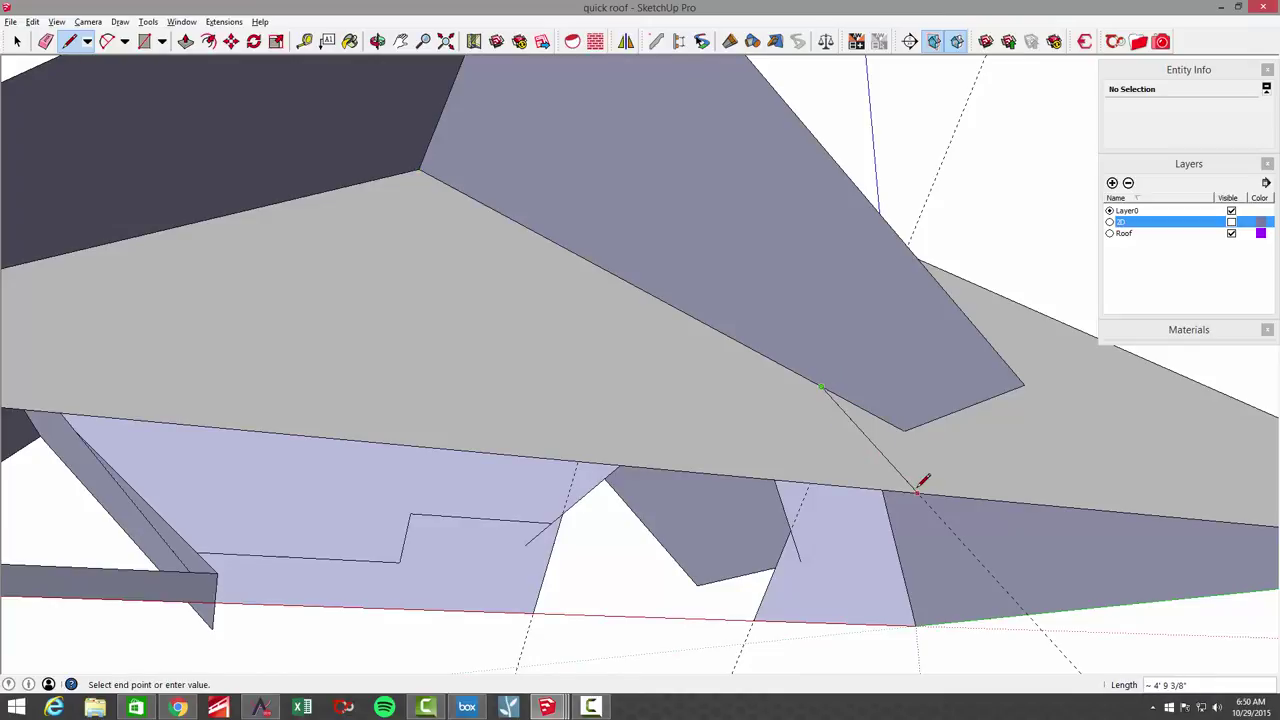
# Step: Delete the rear eave segment between the two wall edges to open the main roof beneath the rear gable
pyautogui.click(870, 495)
pyautogui.moveTo(870, 498); pyautogui.dragTo(790, 554, button='middle')
pyautogui.press('Delete')
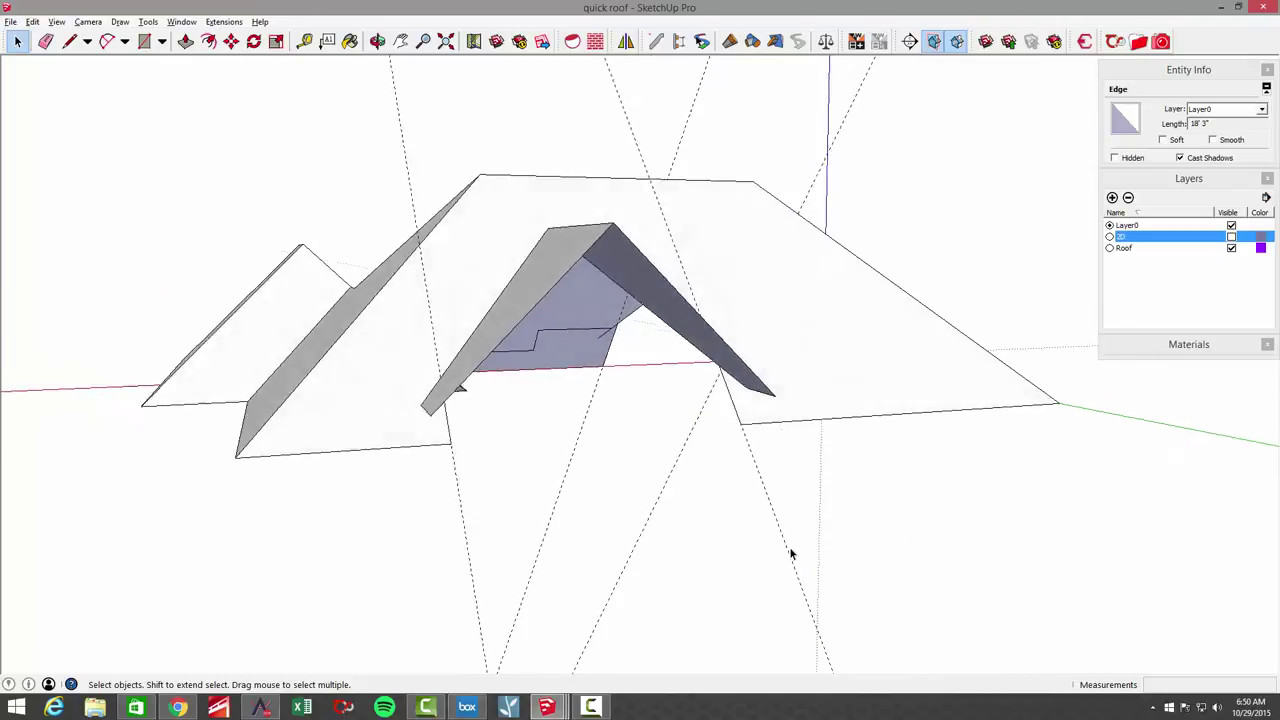
pyautogui.moveTo(603, 490); pyautogui.dragTo(670, 518, button='middle')
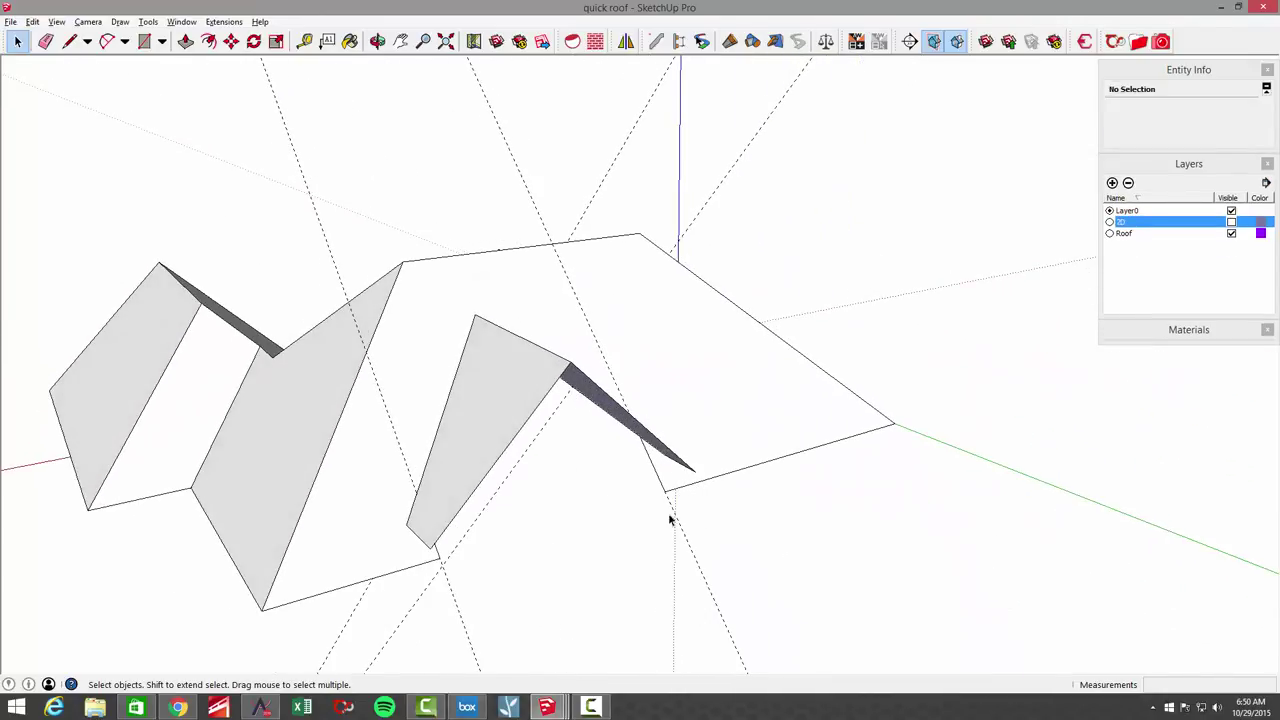
# Step: Delete all guides and the front eave segment at the entry, trimming the main roof slope back to the stepped eave line
pyautogui.moveTo(755, 528); pyautogui.dragTo(866, 427, button='middle')
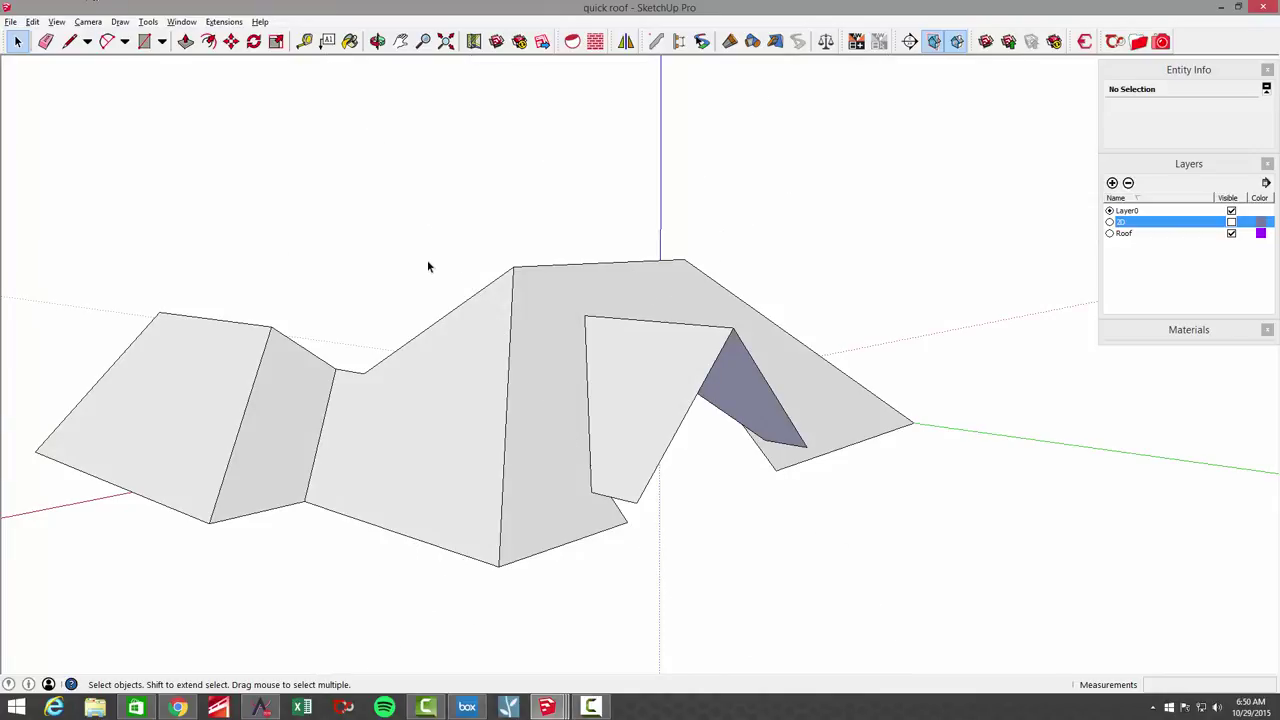
pyautogui.moveTo(457, 279); pyautogui.dragTo(813, 452, button='middle')
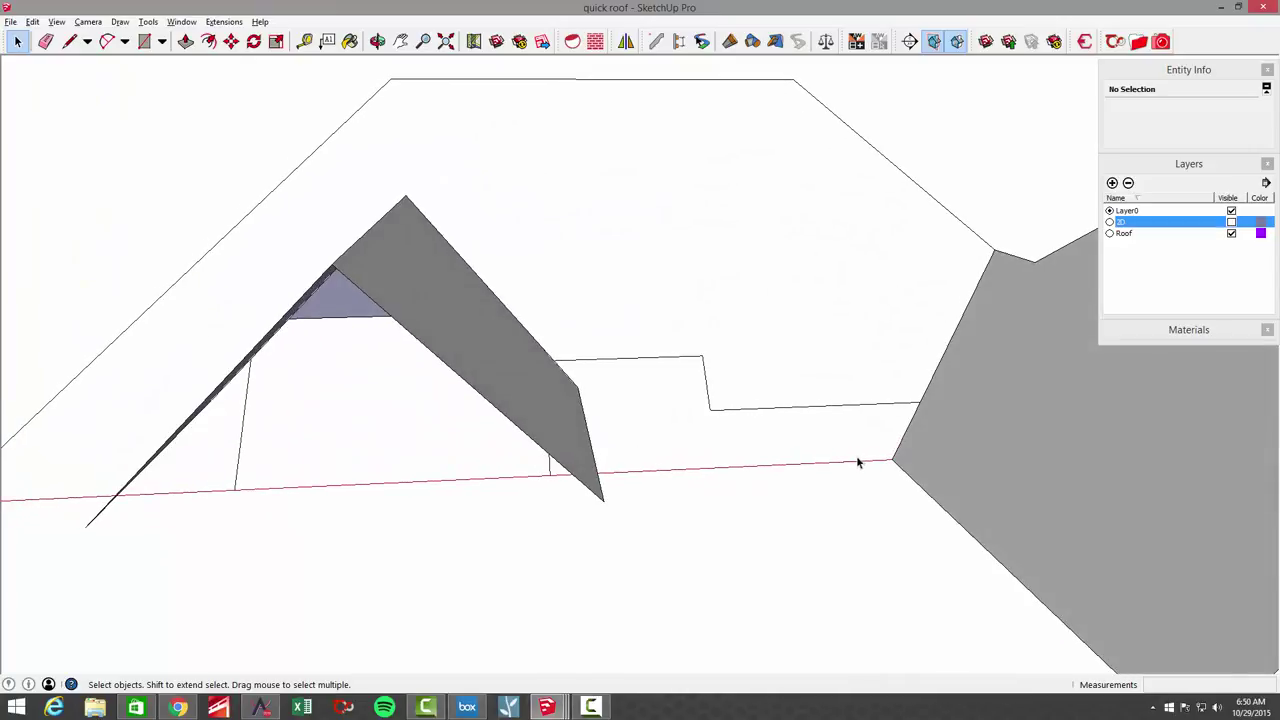
pyautogui.click(830, 468)
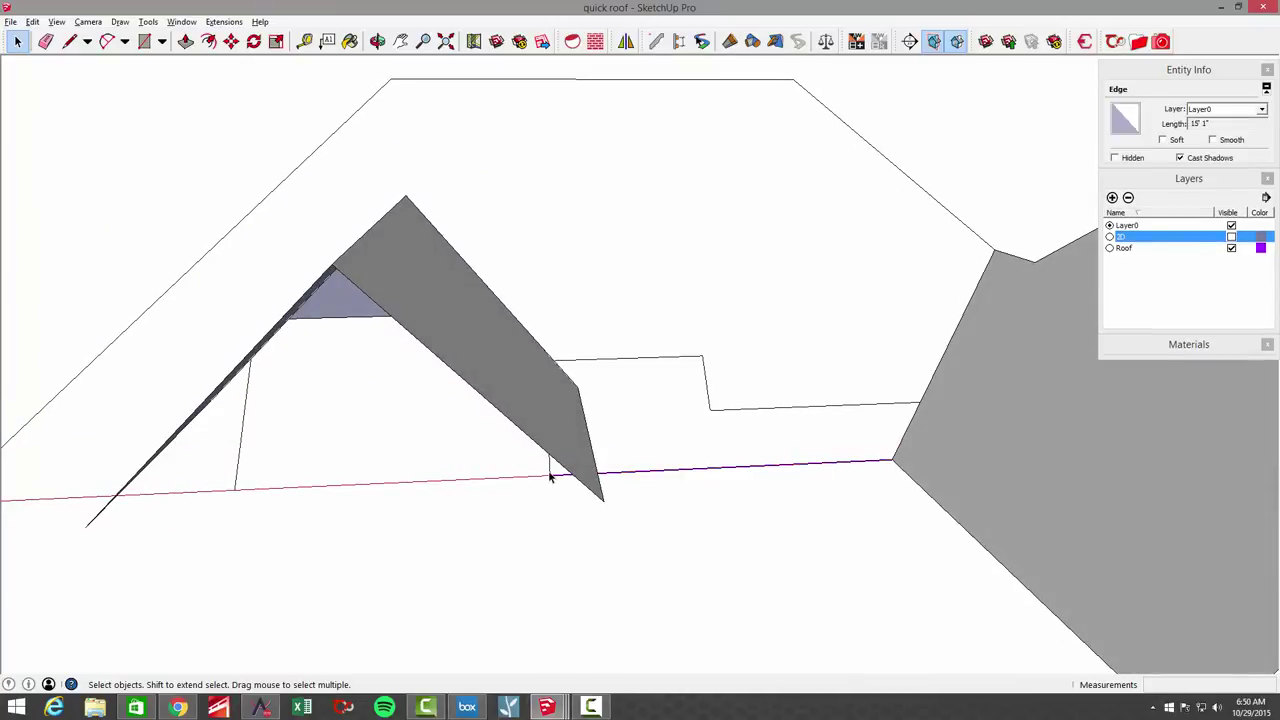
pyautogui.click(764, 522)
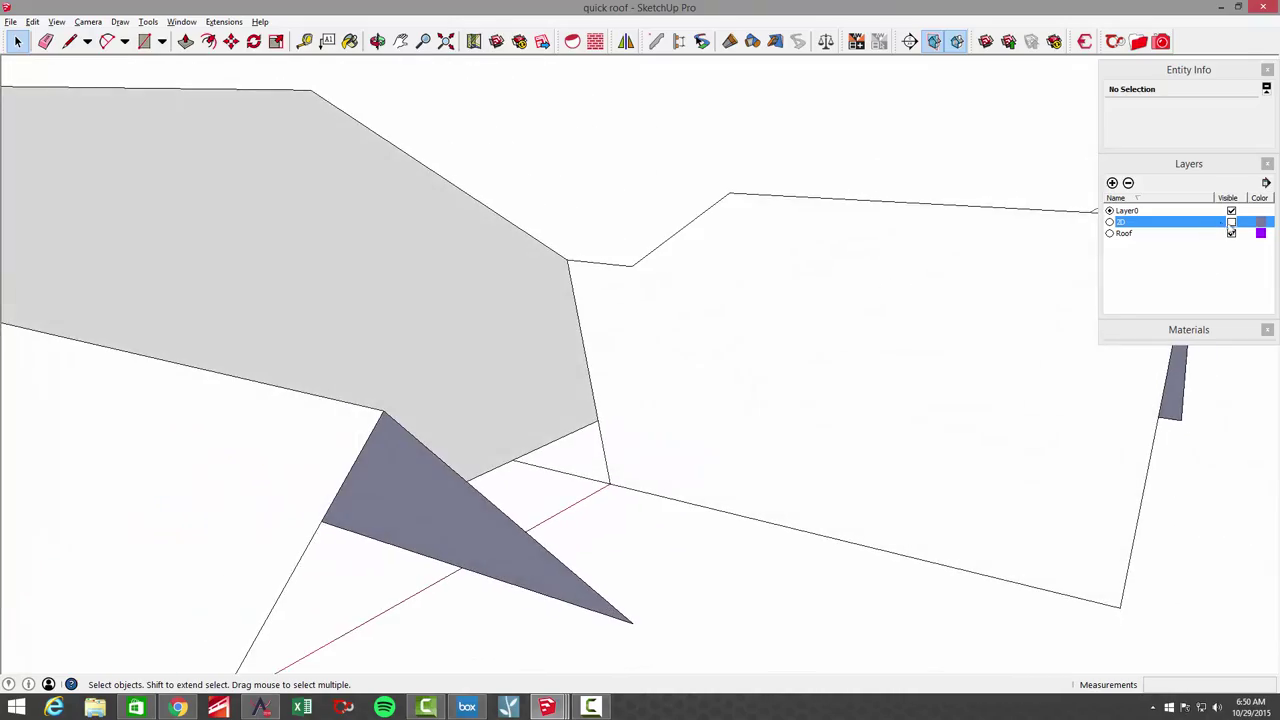
# Step: With the 2D layer shown again, group all the connected roof geometry and assign the group to the Roof layer
pyautogui.click(1231, 222)
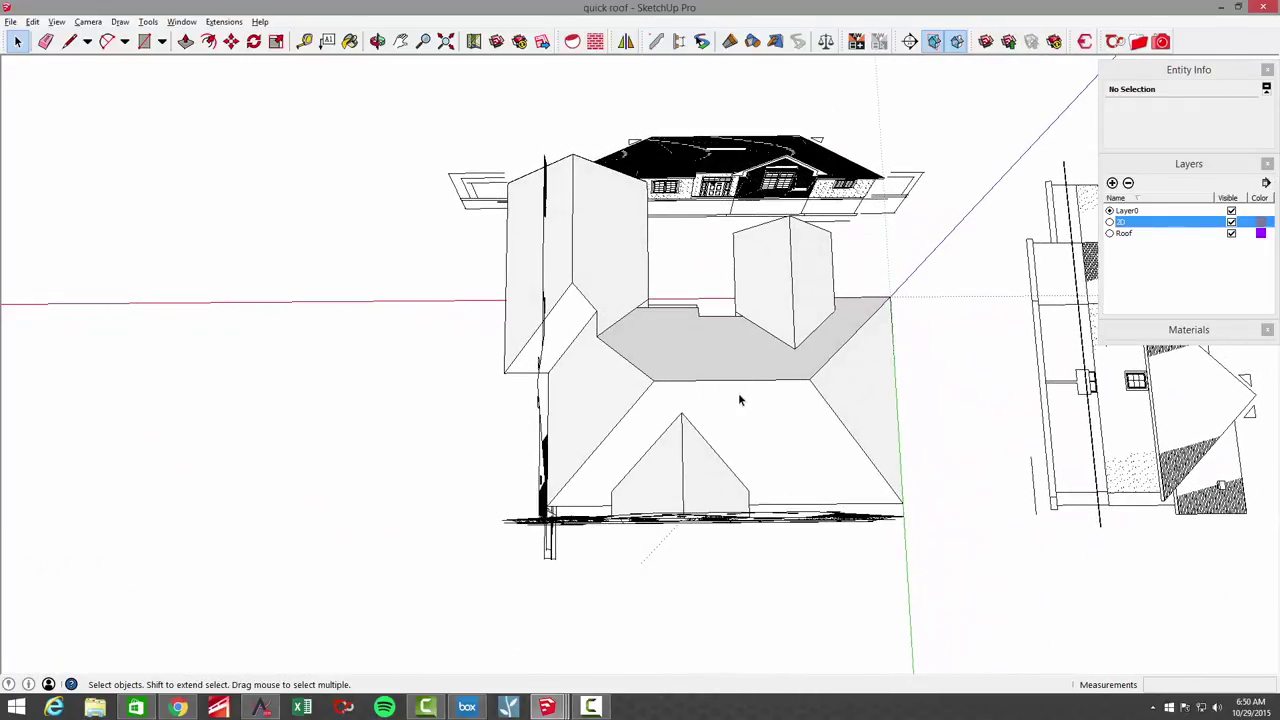
pyautogui.tripleClick(740, 395)
pyautogui.rightClick(744, 397)
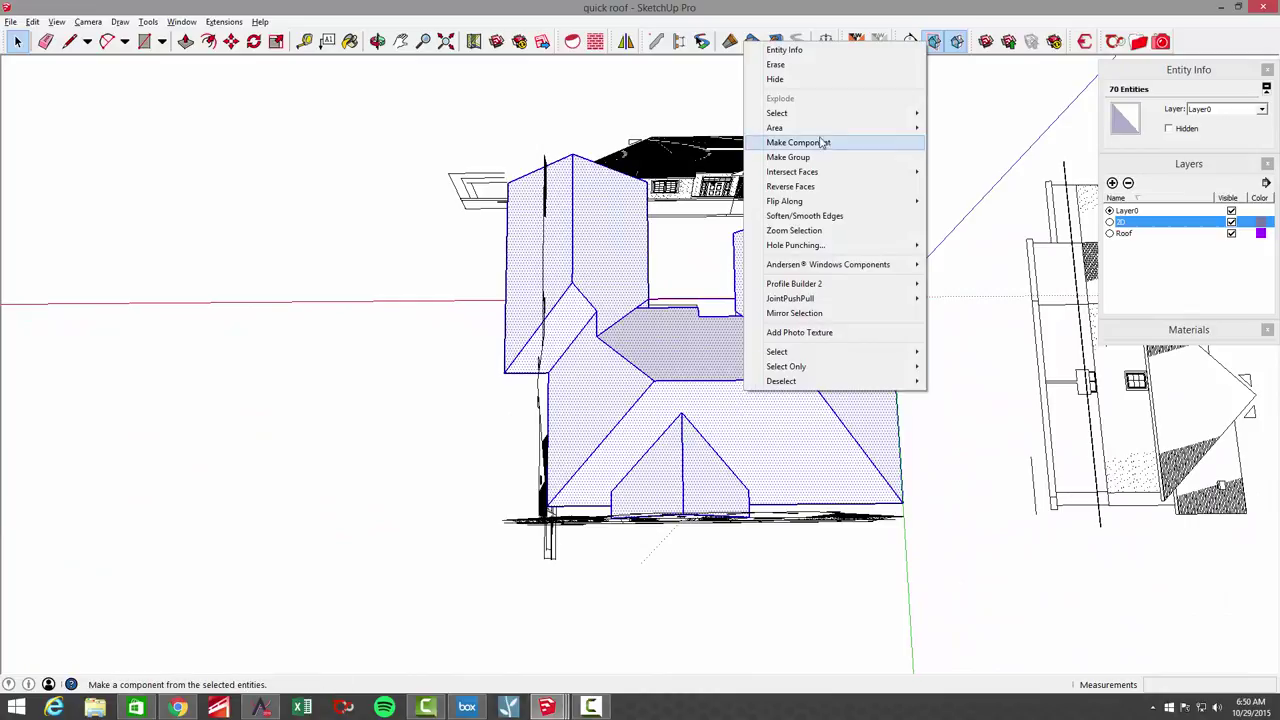
pyautogui.click(790, 157)
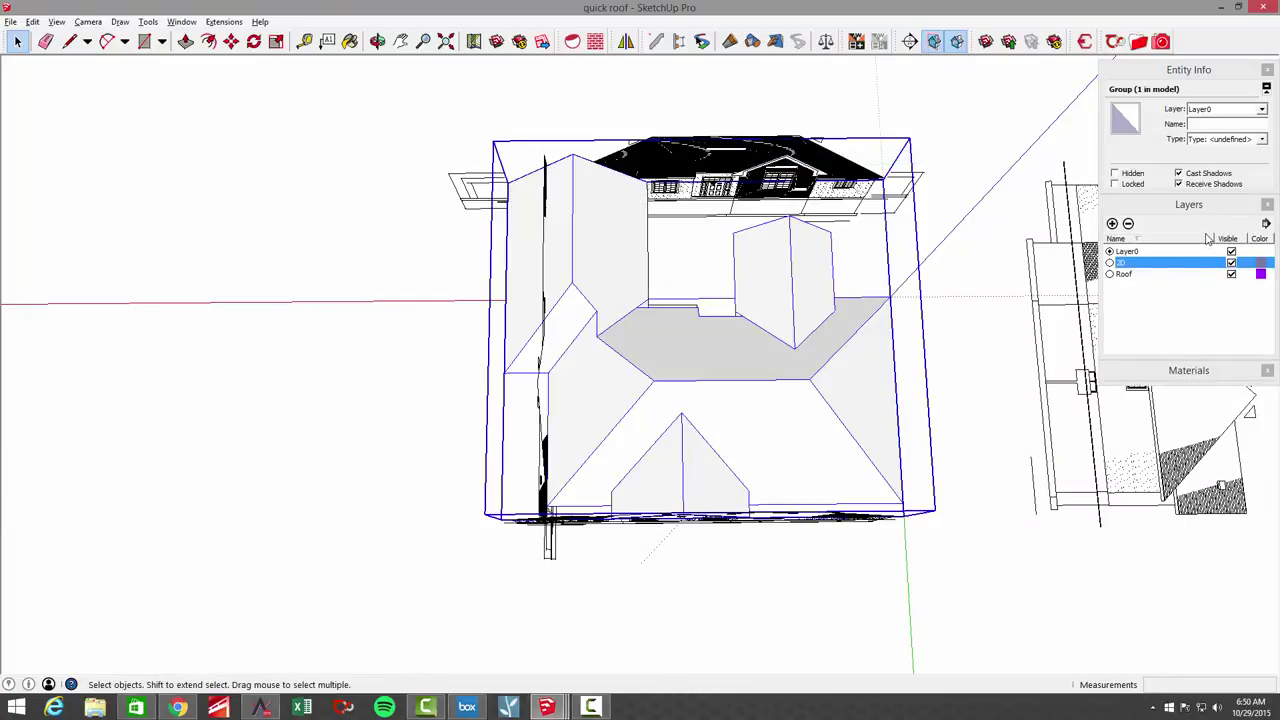
pyautogui.click(1226, 110)
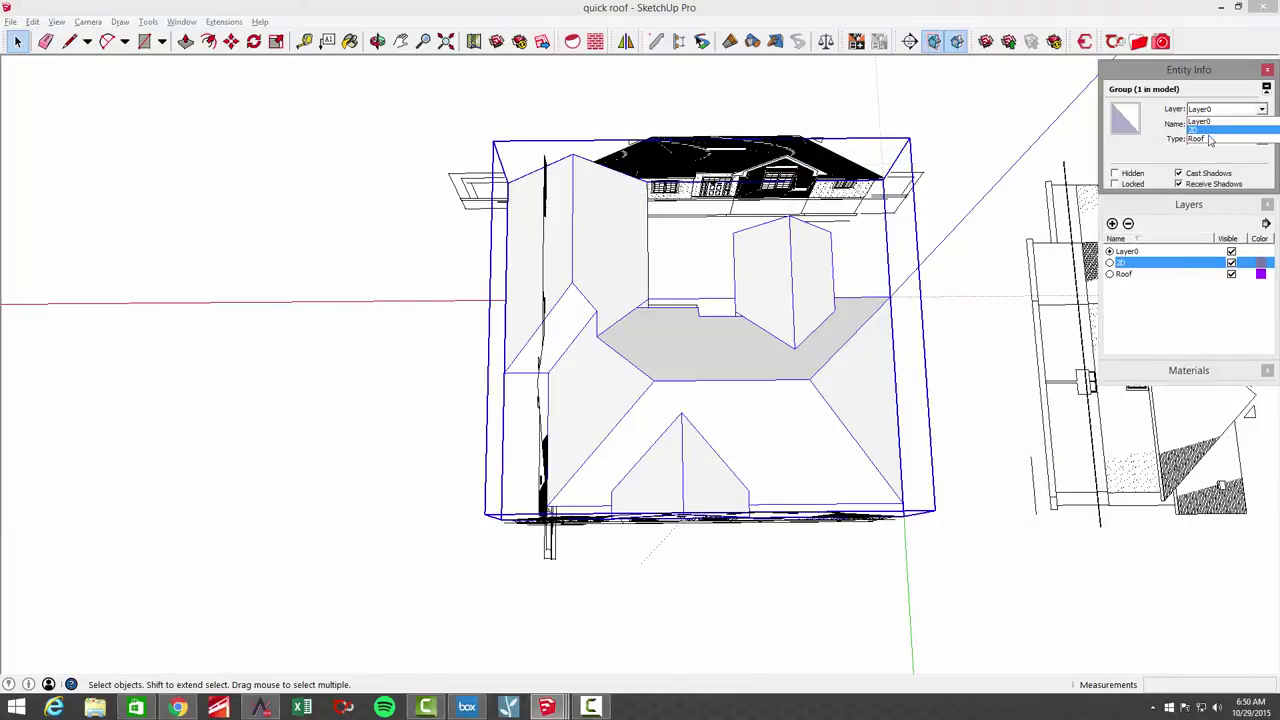
# Step: Hide the Roof layer and examine the front elevation around the garage gable and entry
pyautogui.click(1231, 274)
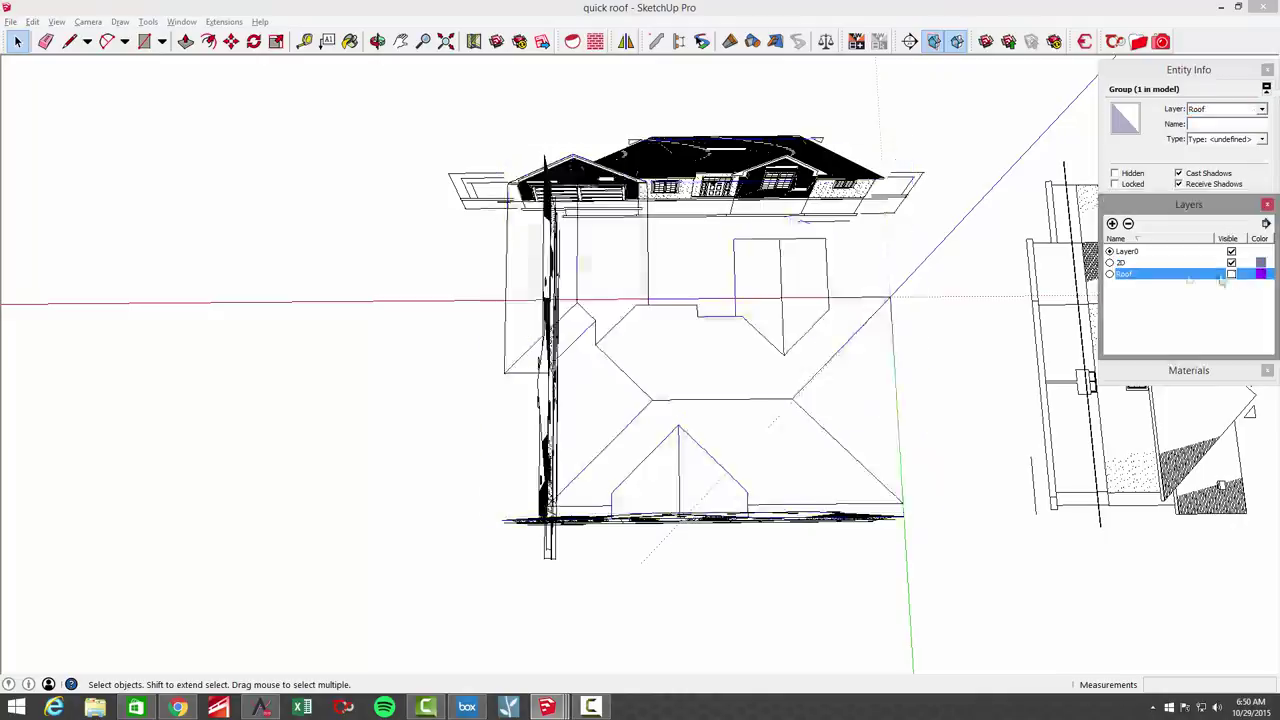
pyautogui.moveTo(809, 300); pyautogui.dragTo(1072, 482, button='middle')
pyautogui.scroll(6, 654, 403)
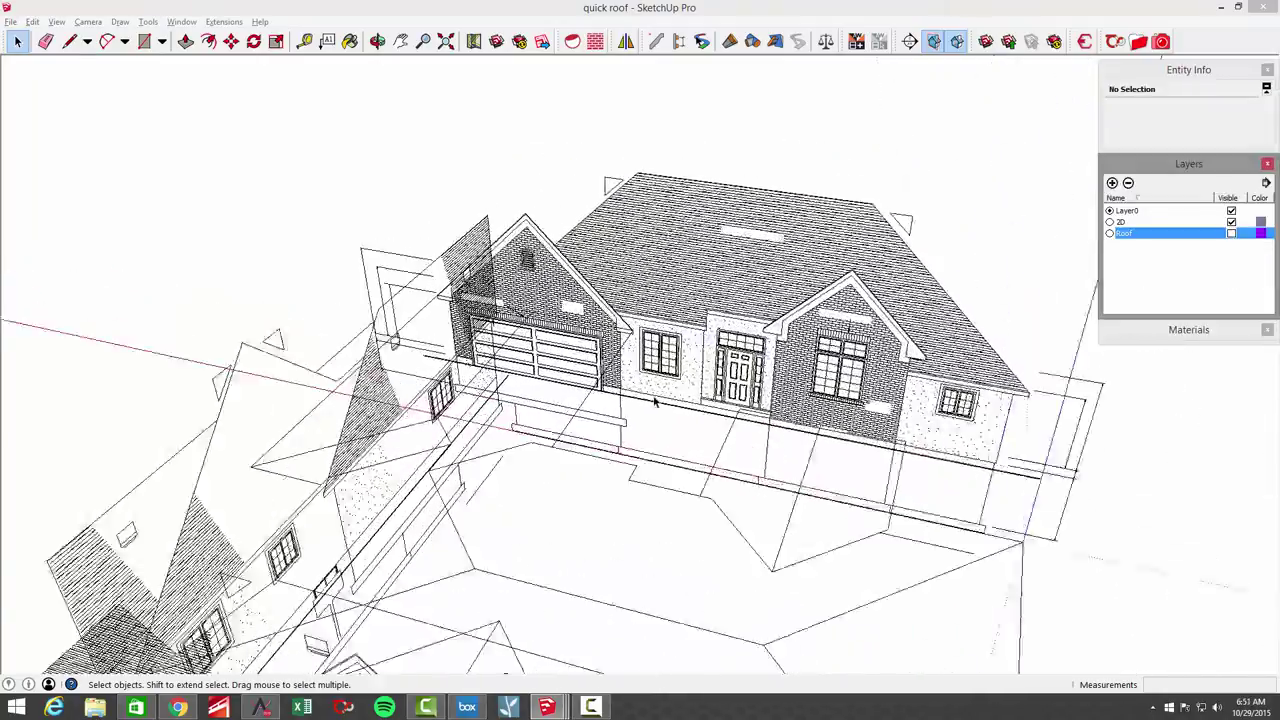
pyautogui.scroll(5, 487, 342)
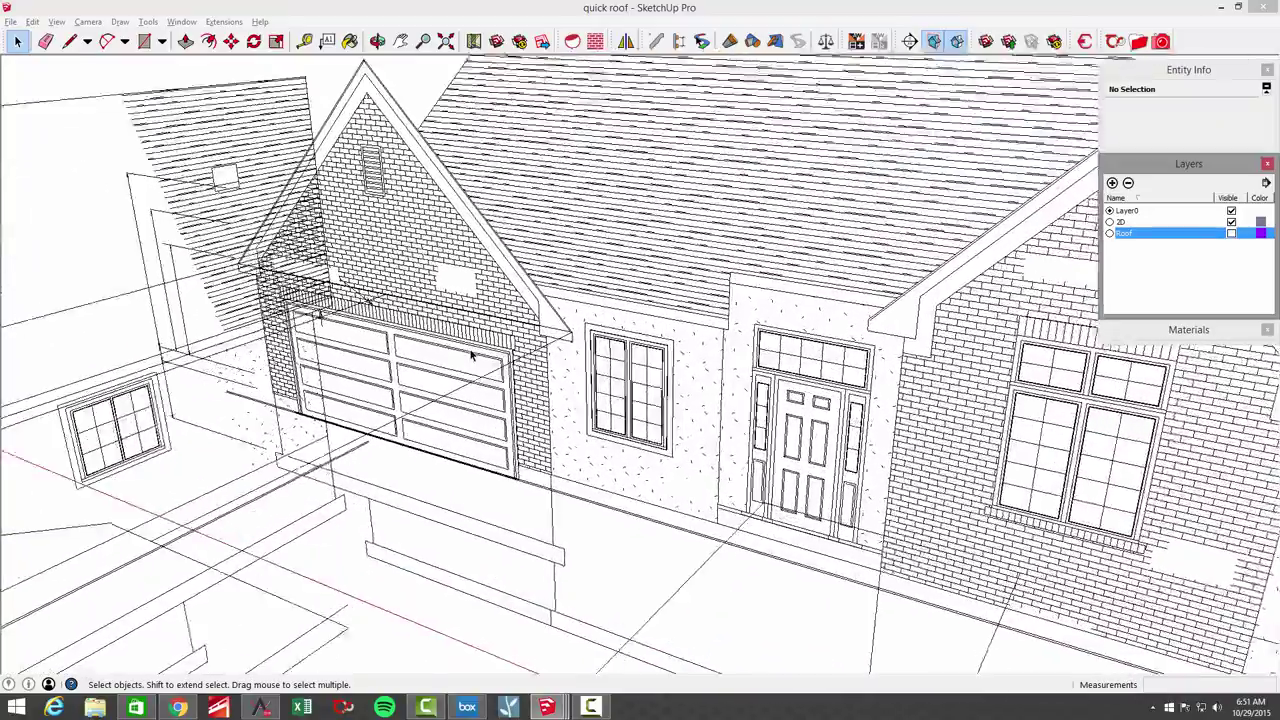
pyautogui.moveTo(473, 355); pyautogui.dragTo(597, 271, button='middle')
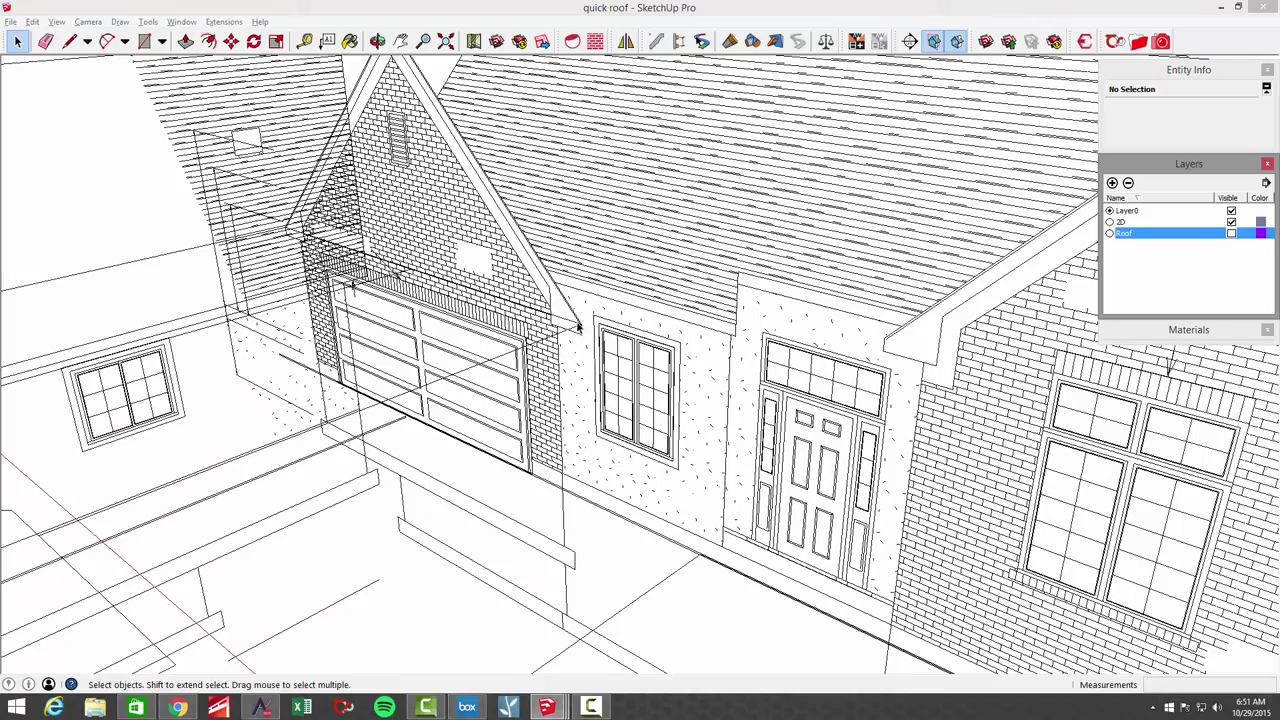
# Step: Show the Roof layer, hide the 2D layer, and place a guide parallel to the garage roof's edge through the main roof's corner
pyautogui.moveTo(584, 330); pyautogui.dragTo(577, 343, button='middle')
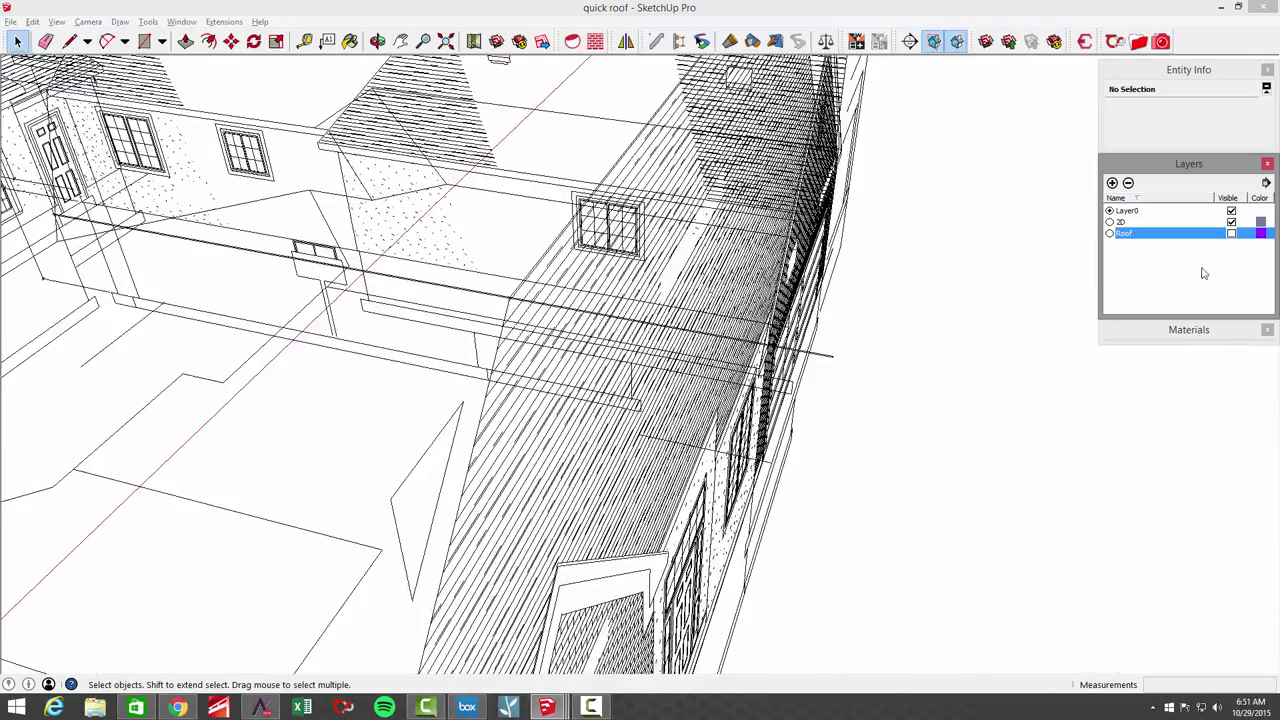
pyautogui.click(1231, 234)
pyautogui.scroll(10, 786, 306)
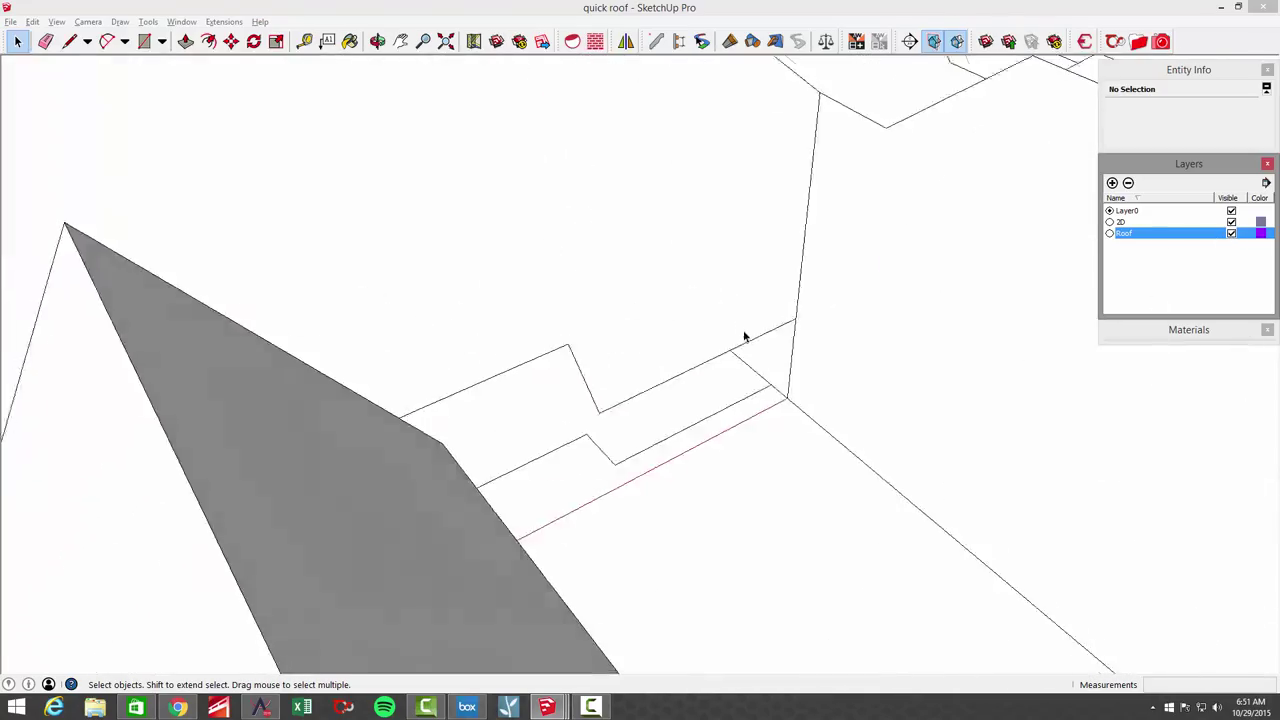
pyautogui.moveTo(781, 346)
pyautogui.mouseDown(button='middle')
pyautogui.moveTo(754, 343)
pyautogui.moveTo(755, 323)
pyautogui.moveTo(738, 316)
pyautogui.moveTo(763, 246)
pyautogui.moveTo(740, 260)
pyautogui.moveTo(709, 241)
pyautogui.moveTo(749, 283)
pyautogui.moveTo(935, 324)
pyautogui.mouseUp(button='middle')
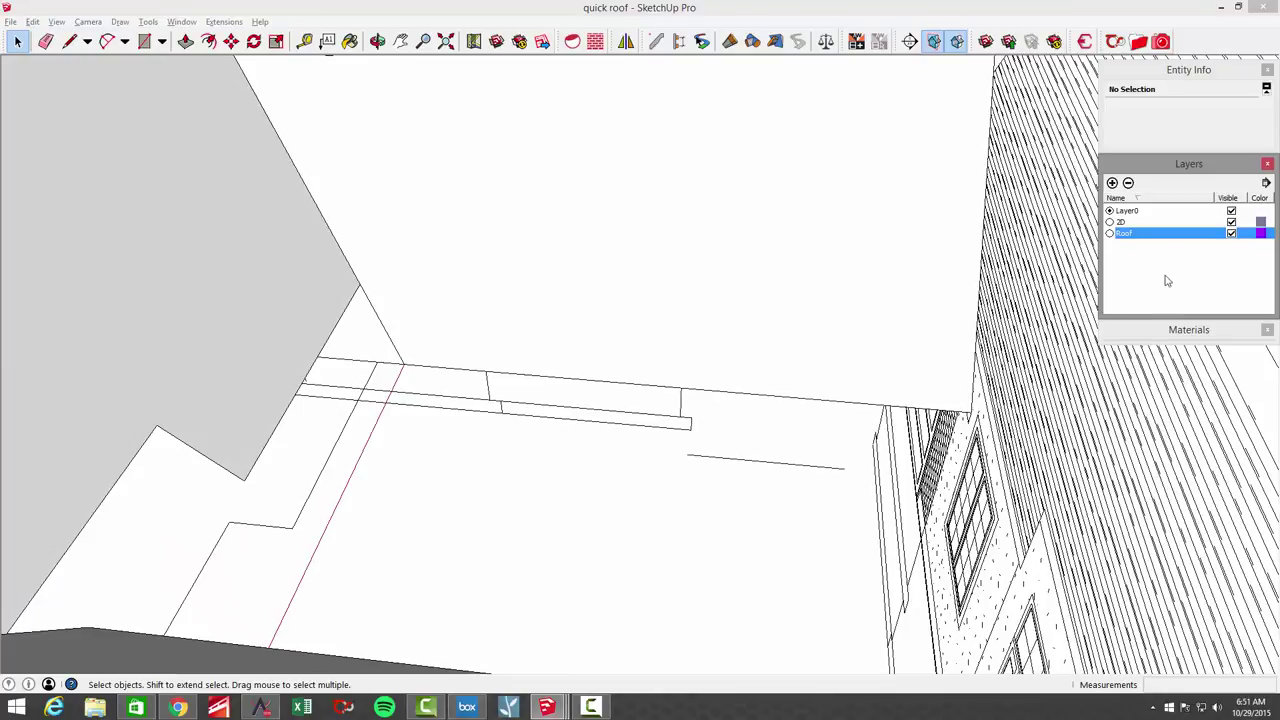
pyautogui.click(1231, 221)
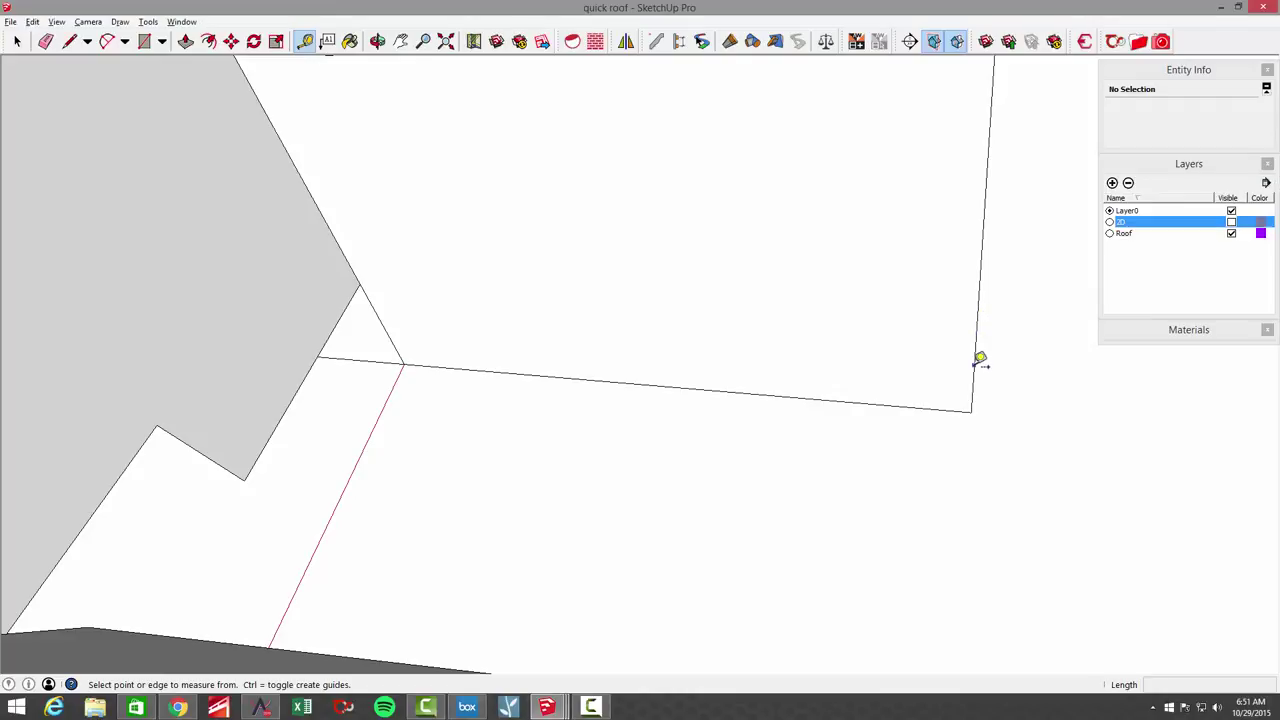
pyautogui.click(980, 363)
pyautogui.moveTo(651, 346)
pyautogui.mouseDown(button='middle')
pyautogui.moveTo(552, 306)
pyautogui.moveTo(552, 283)
pyautogui.mouseUp(button='middle')
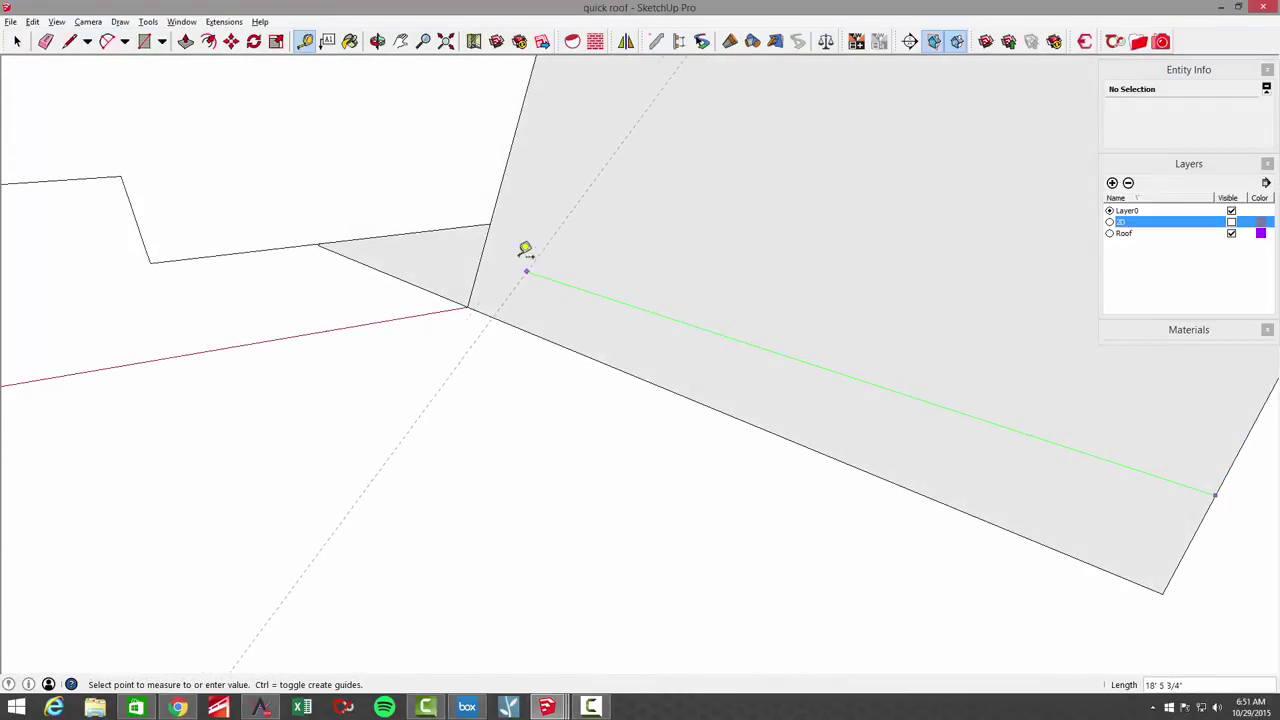
pyautogui.moveTo(698, 353); pyautogui.dragTo(576, 319, button='middle')
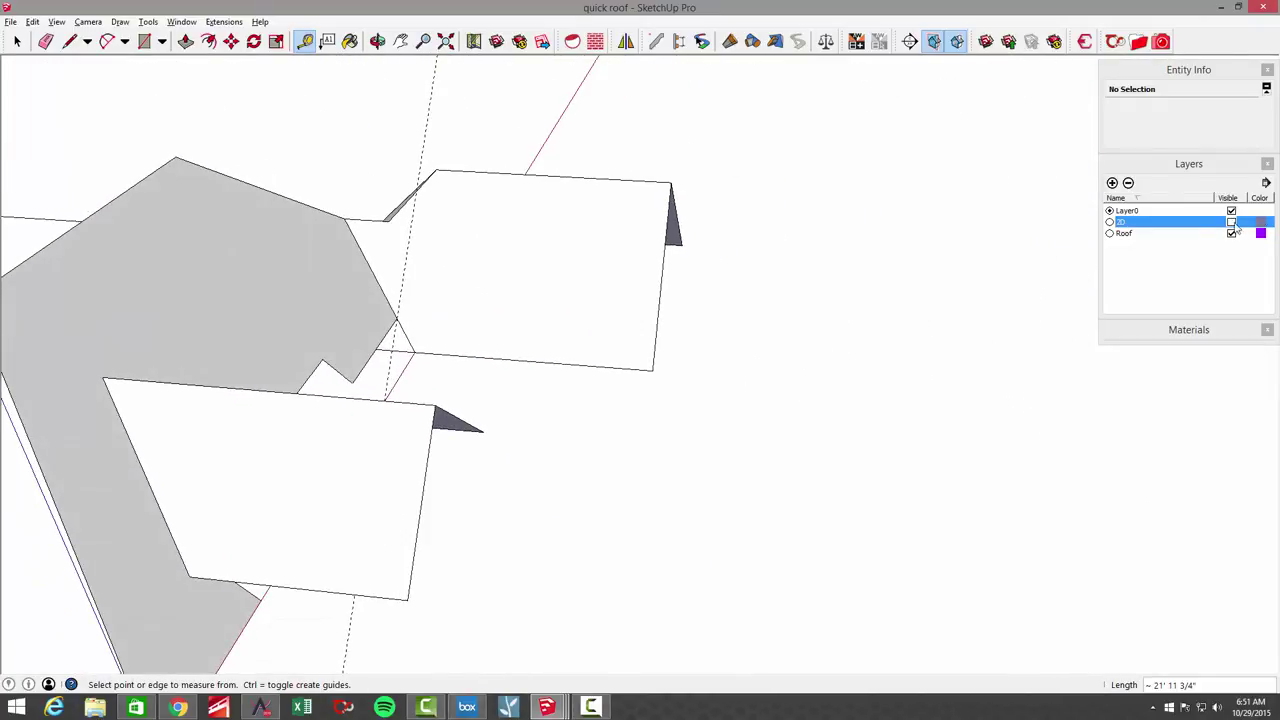
# Step: With the 2D layer shown, measure the roof overhang beyond the wall at the rear elevation's outer eave corner
pyautogui.click(1231, 222)
pyautogui.moveTo(780, 340)
pyautogui.mouseDown(button='middle')
pyautogui.moveTo(711, 360)
pyautogui.moveTo(730, 390)
pyautogui.moveTo(543, 340)
pyautogui.moveTo(434, 271)
pyautogui.moveTo(522, 310)
pyautogui.moveTo(946, 326)
pyautogui.moveTo(823, 289)
pyautogui.moveTo(760, 233)
pyautogui.mouseUp(button='middle')
pyautogui.scroll(4, 700, 372)
pyautogui.scroll(1, 657, 378)
pyautogui.scroll(-8, 522, 310)
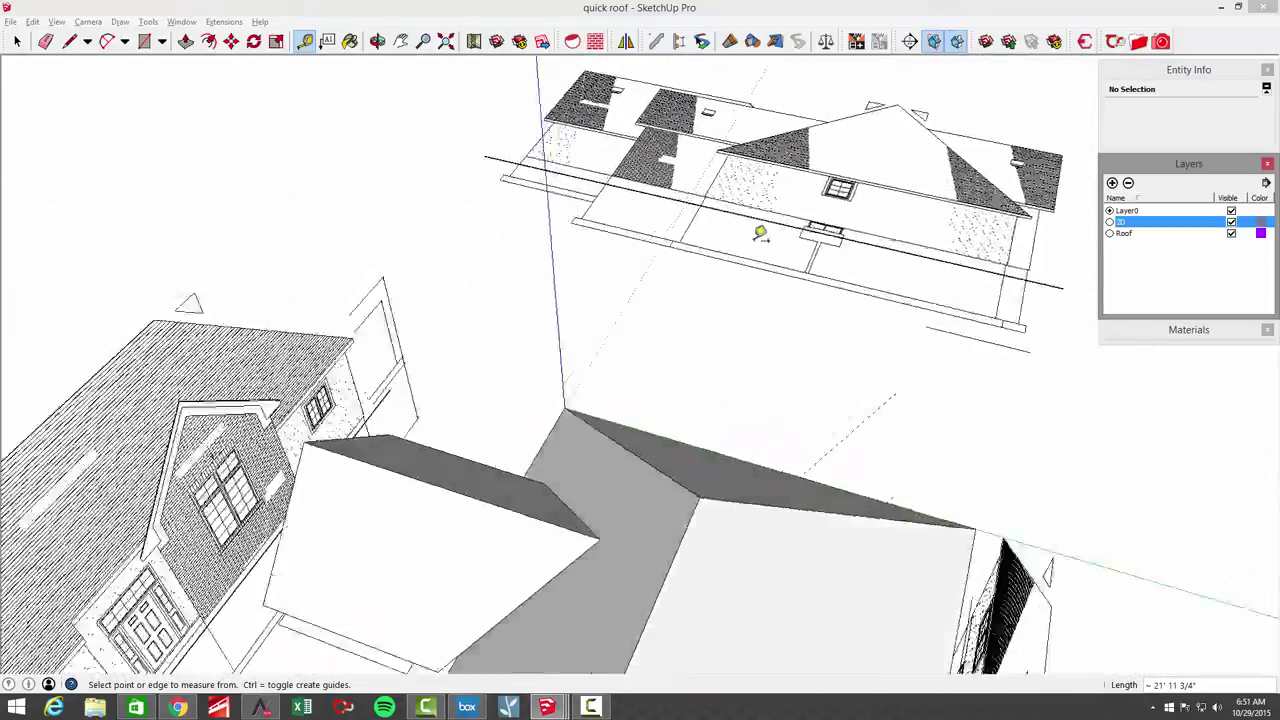
pyautogui.scroll(9, 765, 236)
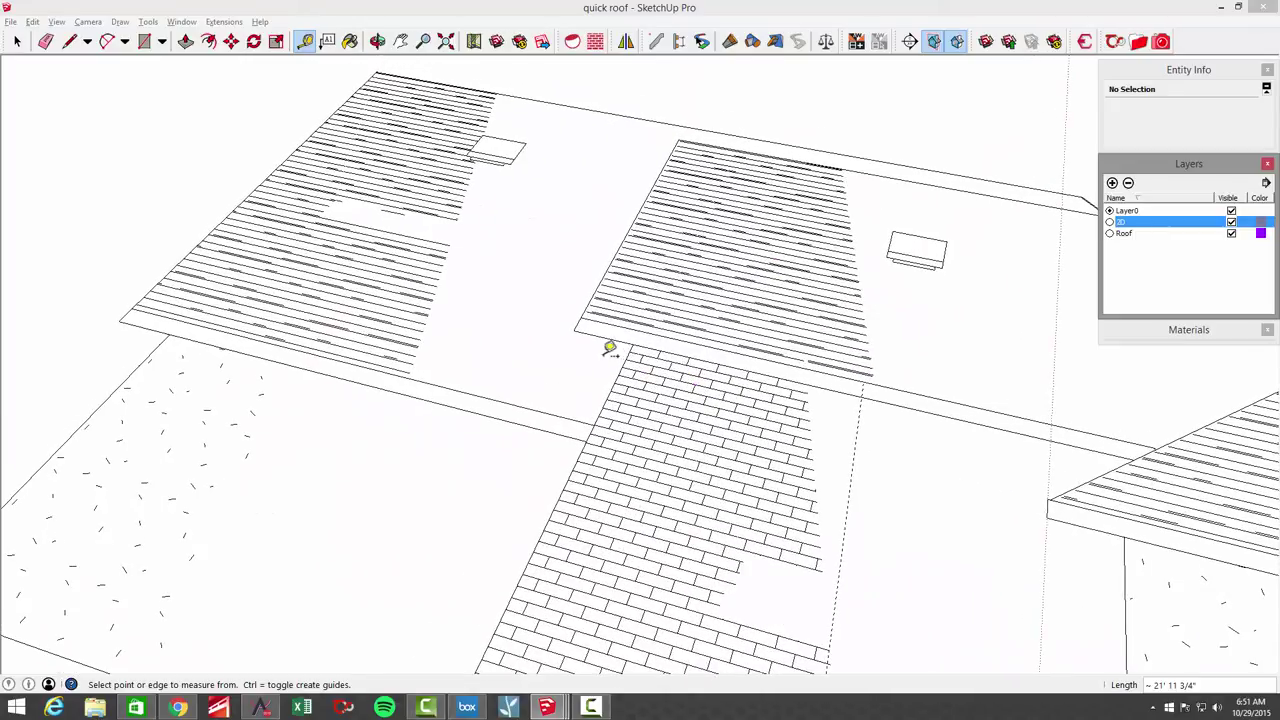
pyautogui.scroll(3, 394, 409)
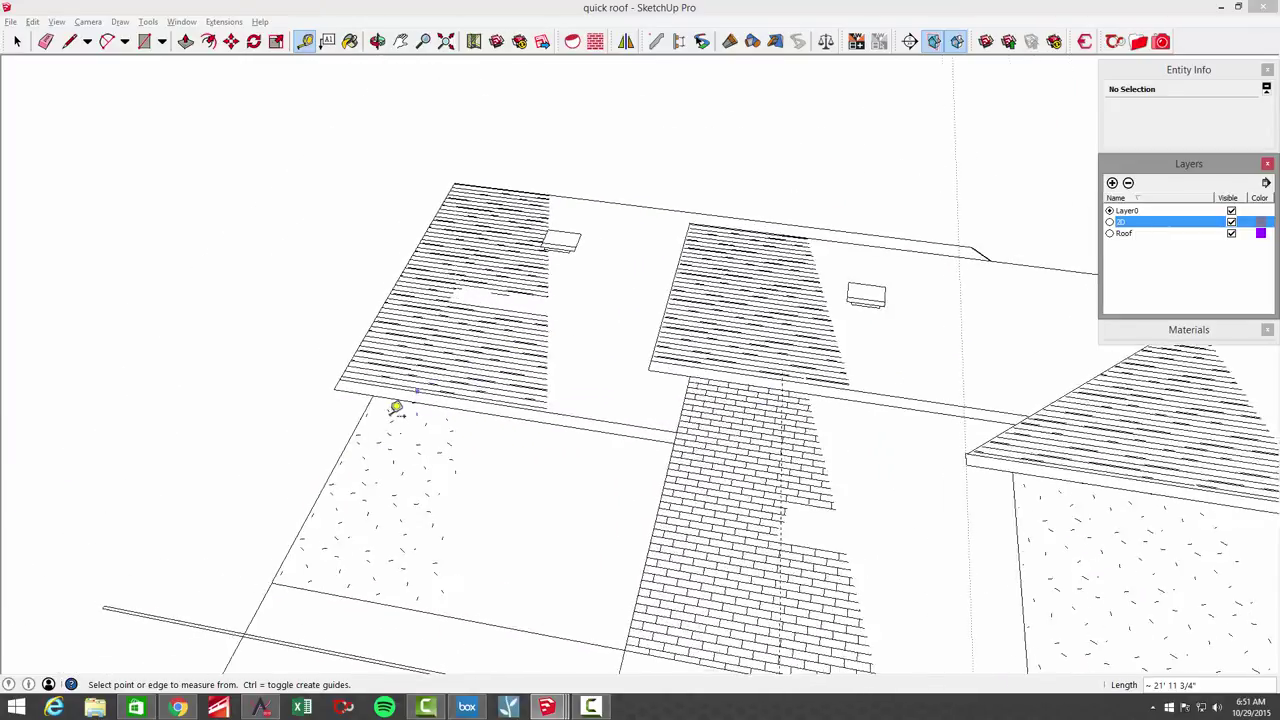
pyautogui.click(405, 399)
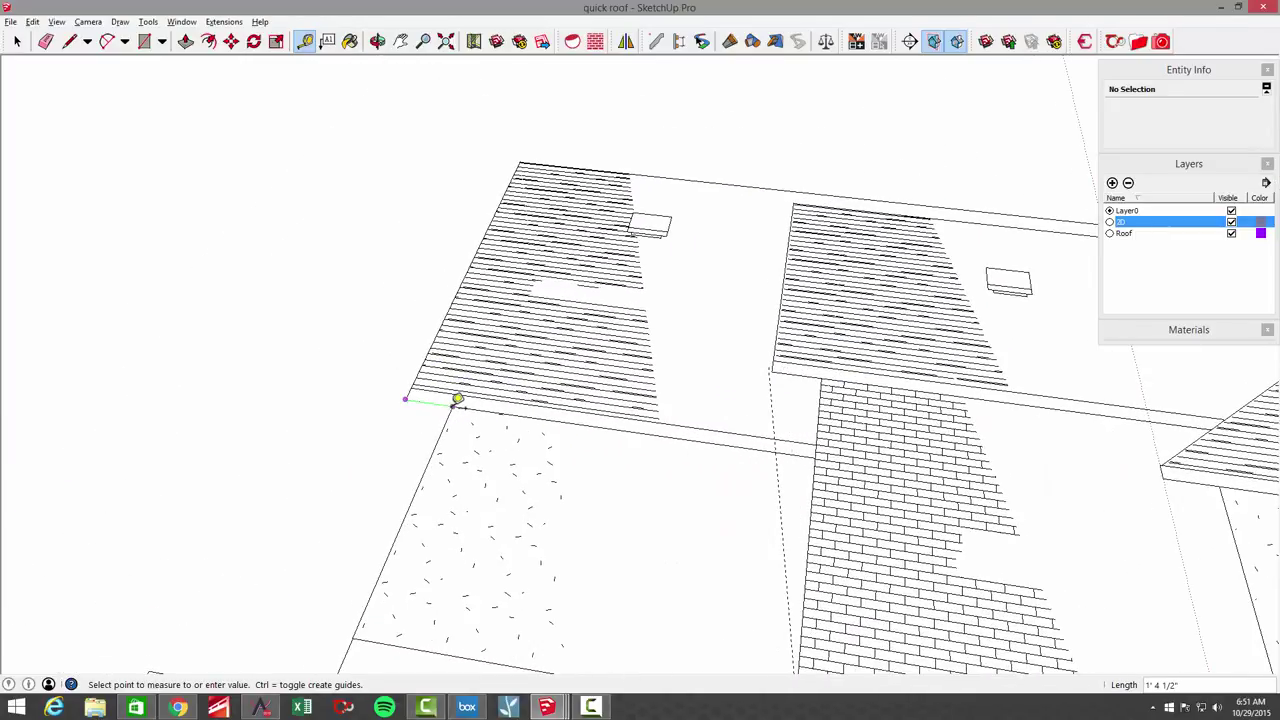
pyautogui.press('space')
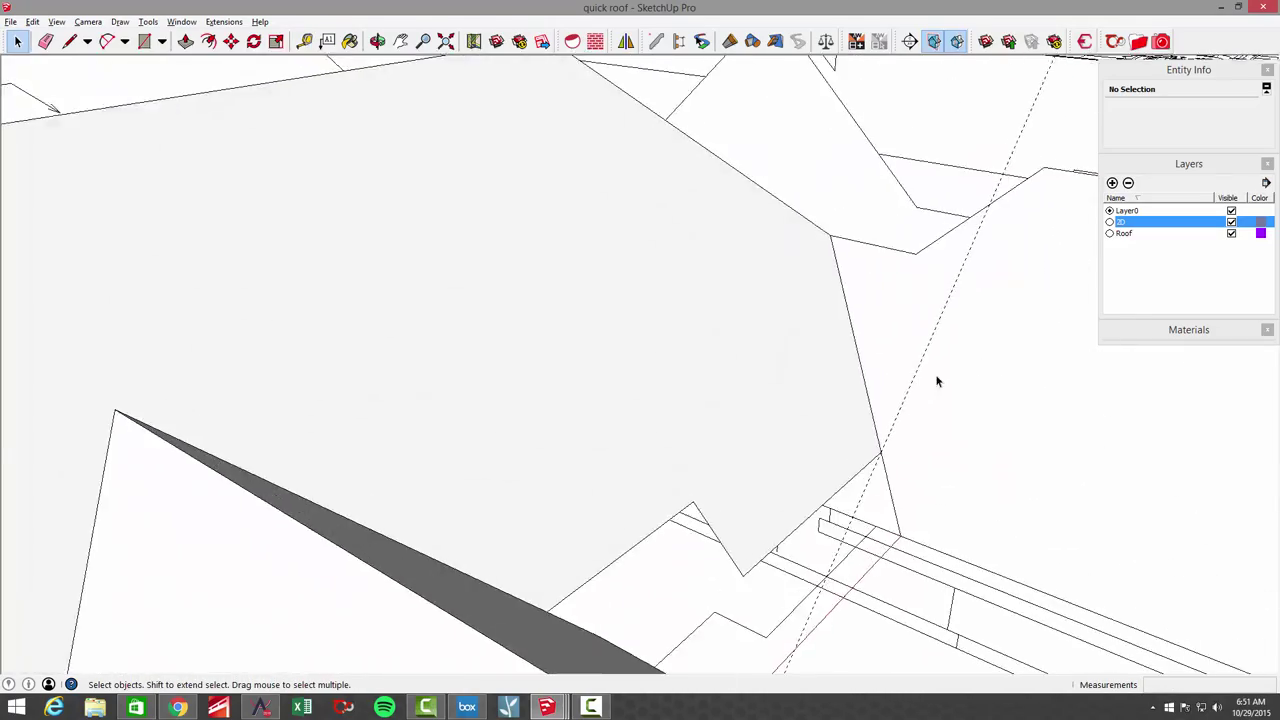
# Step: Offset a second parallel guide 16 inches from the guide running through the main roof's corner
pyautogui.moveTo(937, 381); pyautogui.dragTo(728, 360, button='middle')
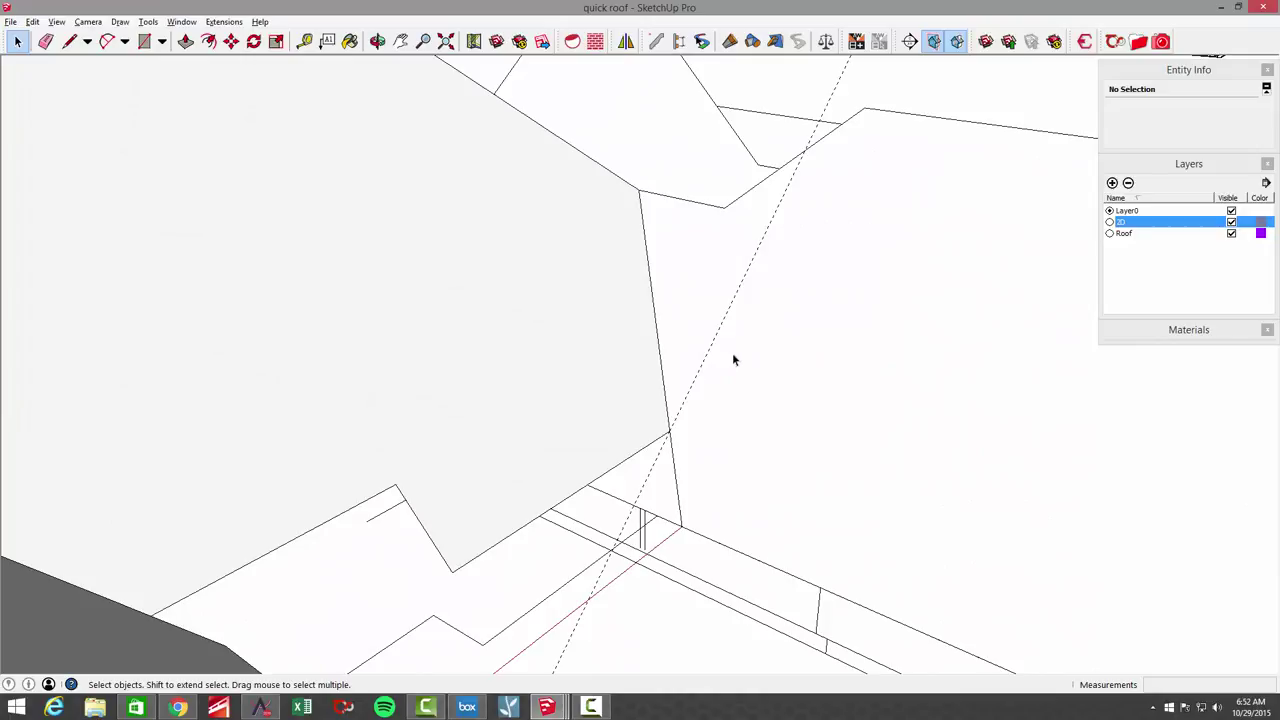
pyautogui.press('t')
pyautogui.click(715, 331)
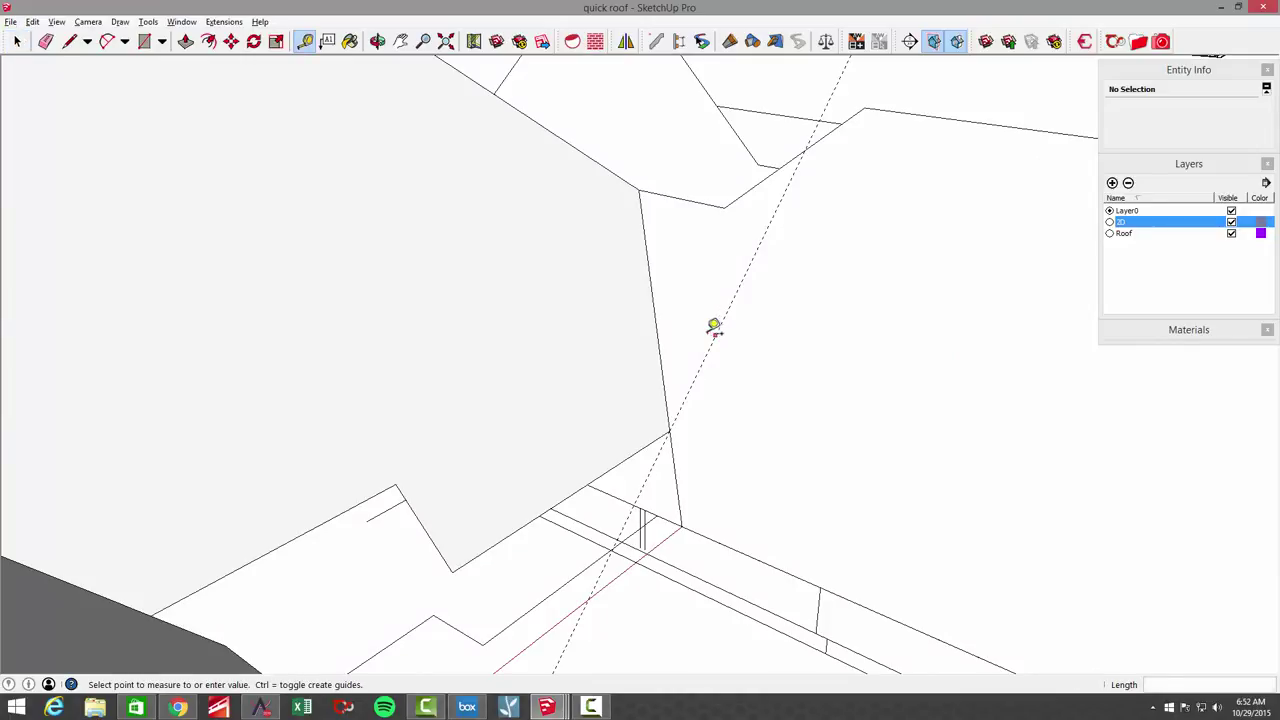
pyautogui.press('Return')
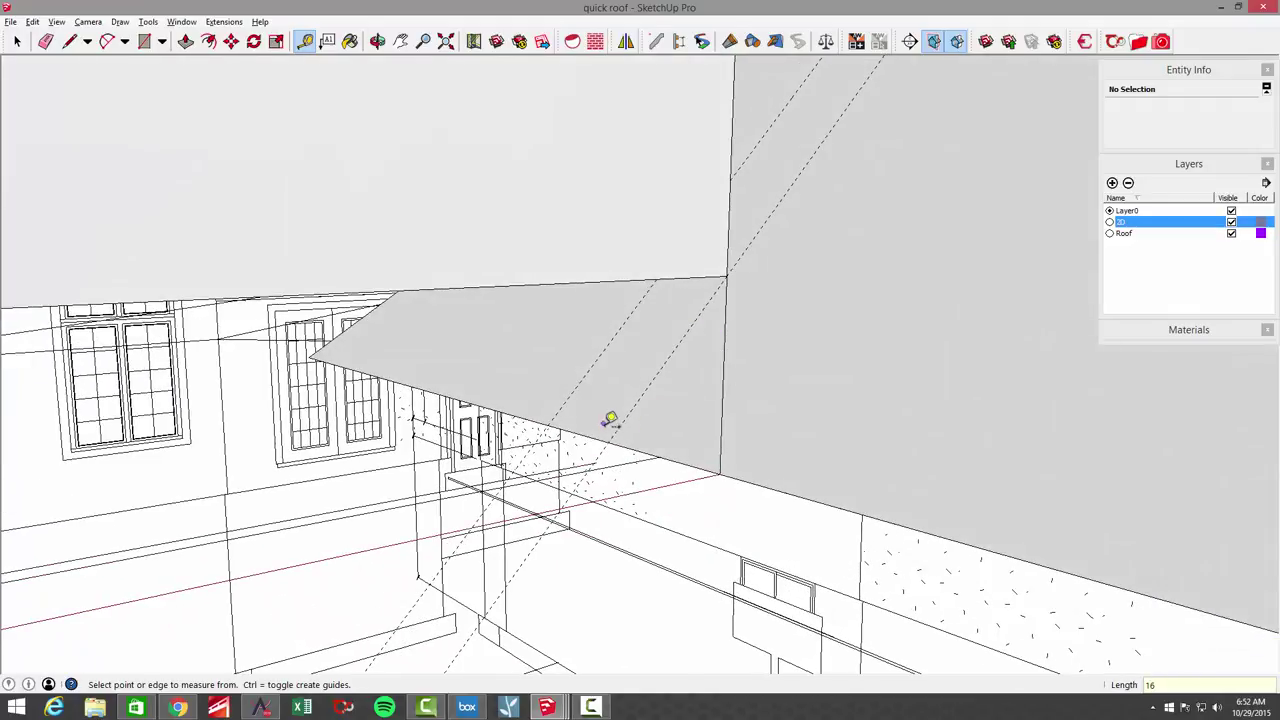
# Step: Draw an edge from the eave along the offset guide and connect it to the corner where the main and garage roofs meet
pyautogui.press('l')
pyautogui.click(543, 426)
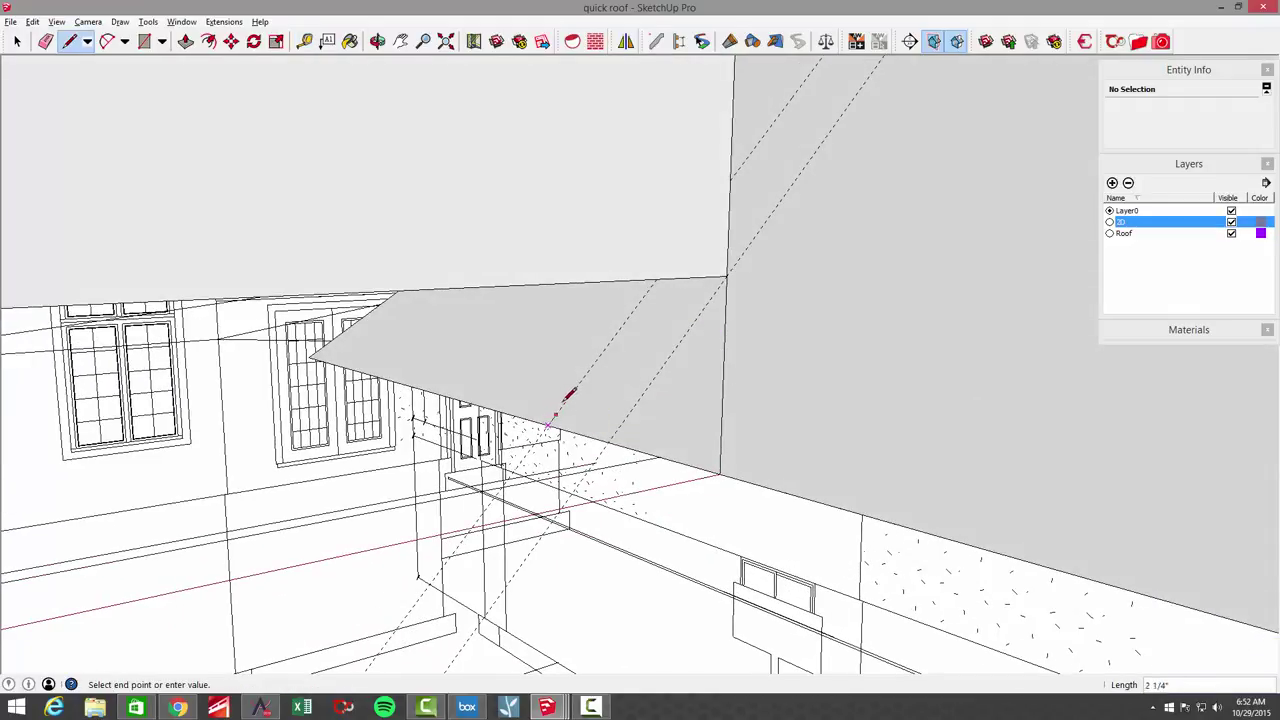
pyautogui.scroll(1, 590, 375)
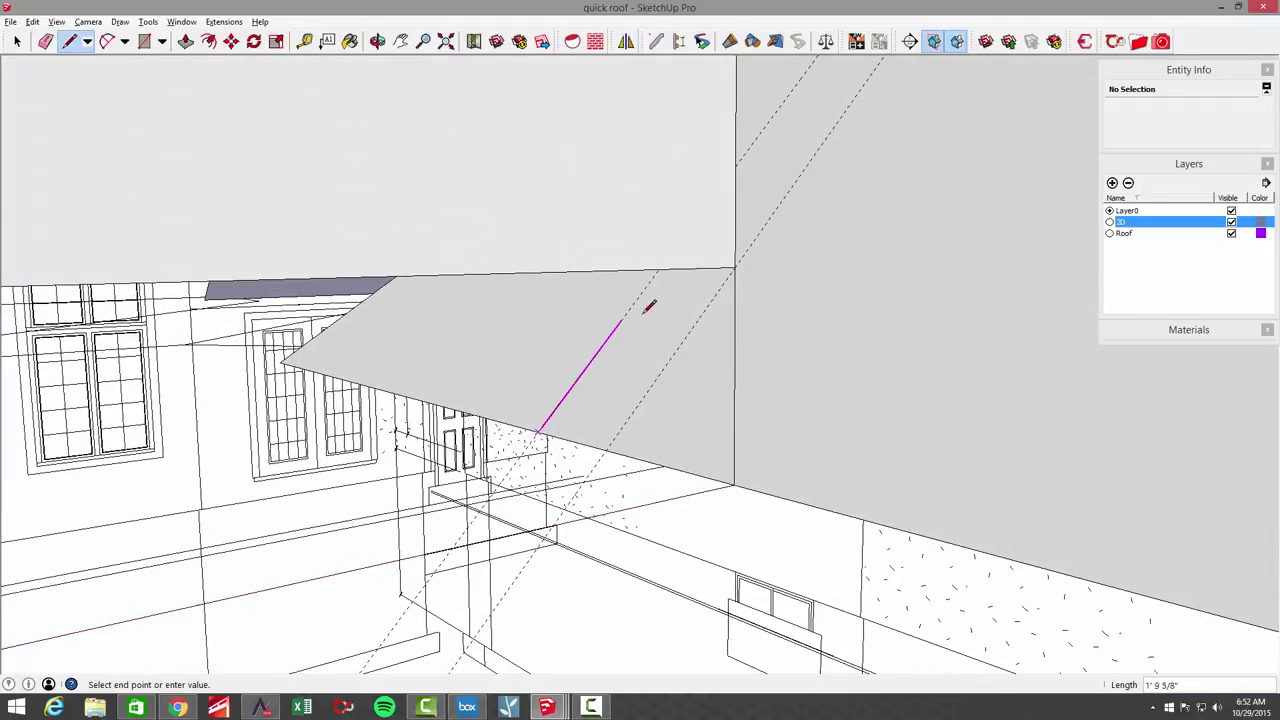
pyautogui.click(741, 258)
pyautogui.moveTo(660, 296); pyautogui.dragTo(680, 295, button='middle')
pyautogui.press('space')
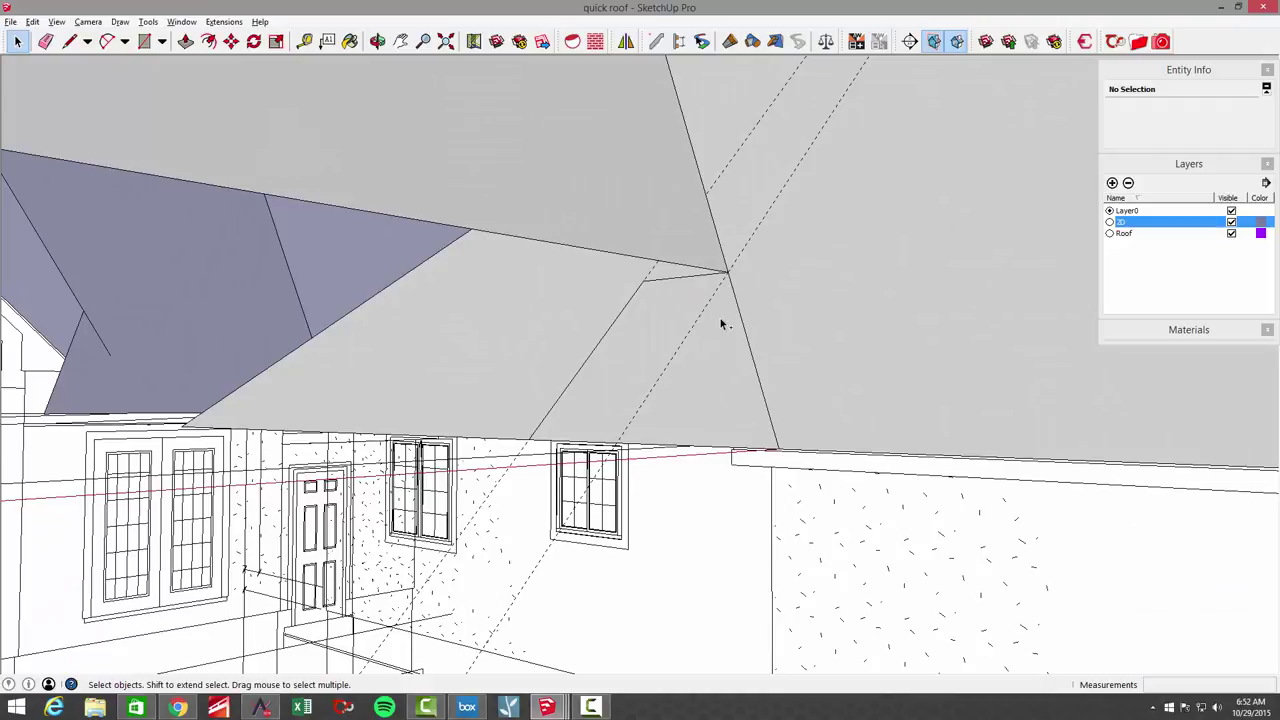
# Step: Explode the roof group and delete the short edge between the main roof corner and the garage roof's eave
pyautogui.click(737, 314)
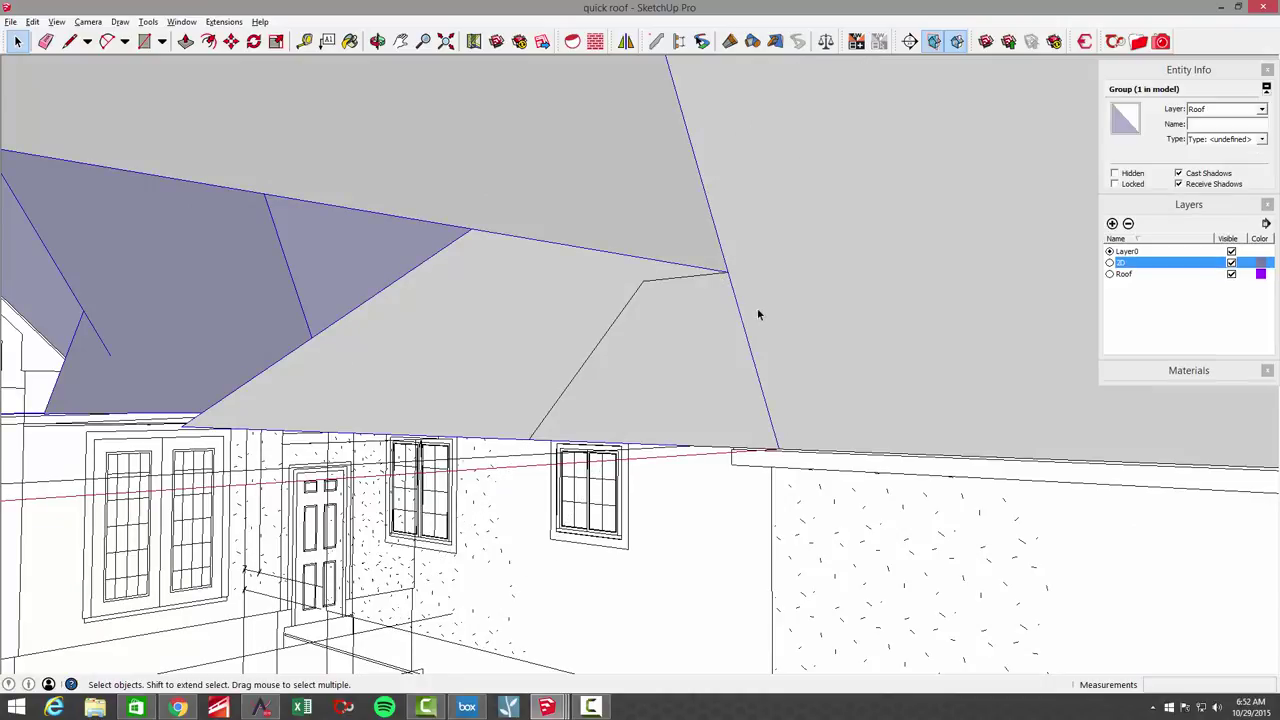
pyautogui.doubleClick(752, 314)
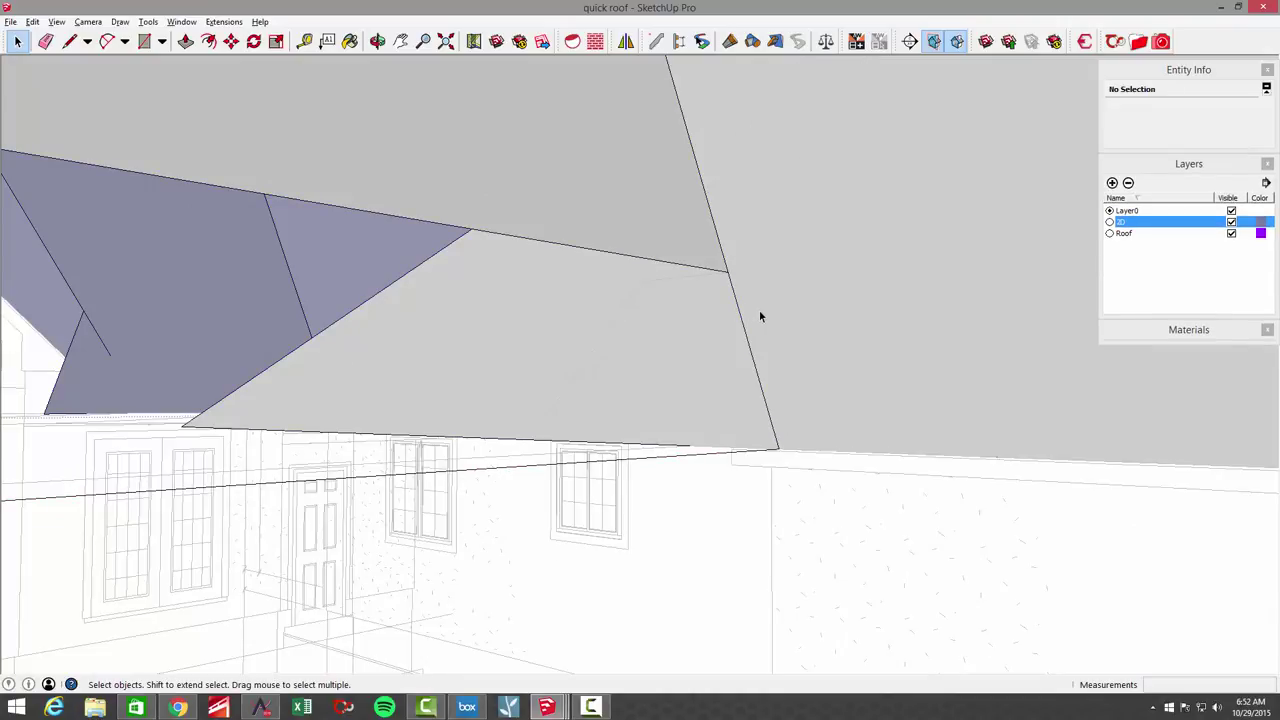
pyautogui.rightClick(764, 309)
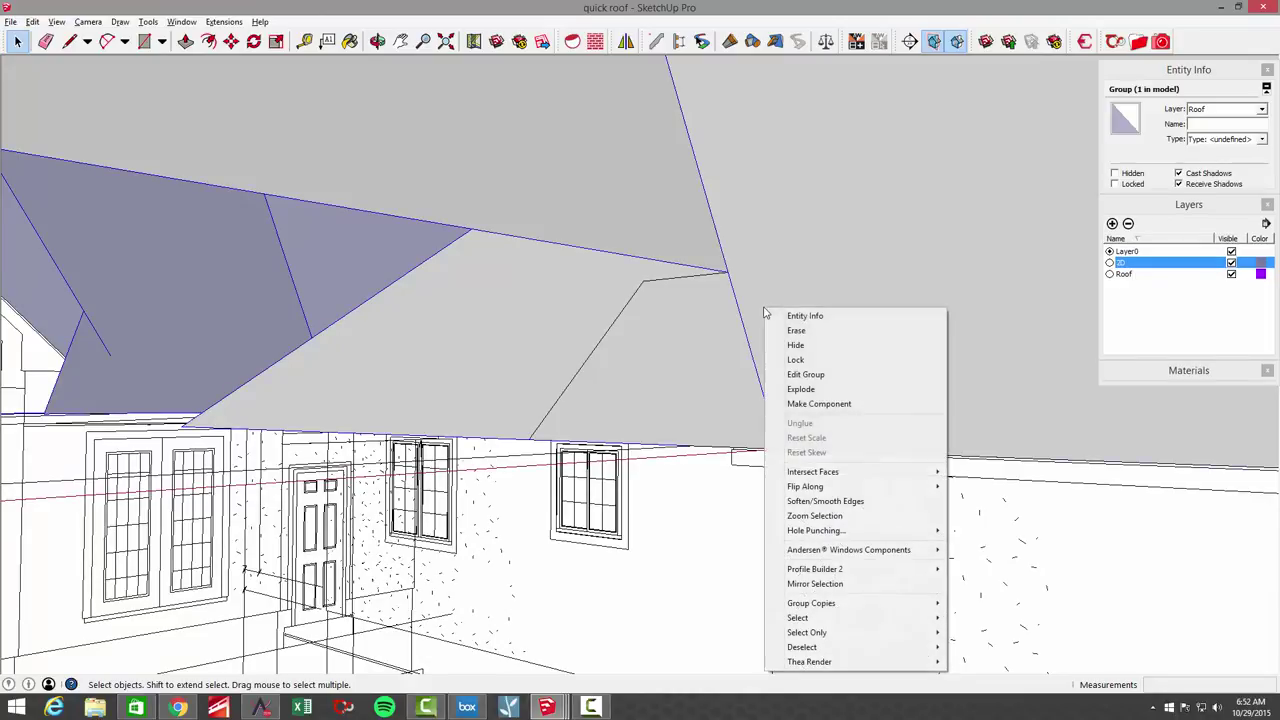
pyautogui.click(799, 390)
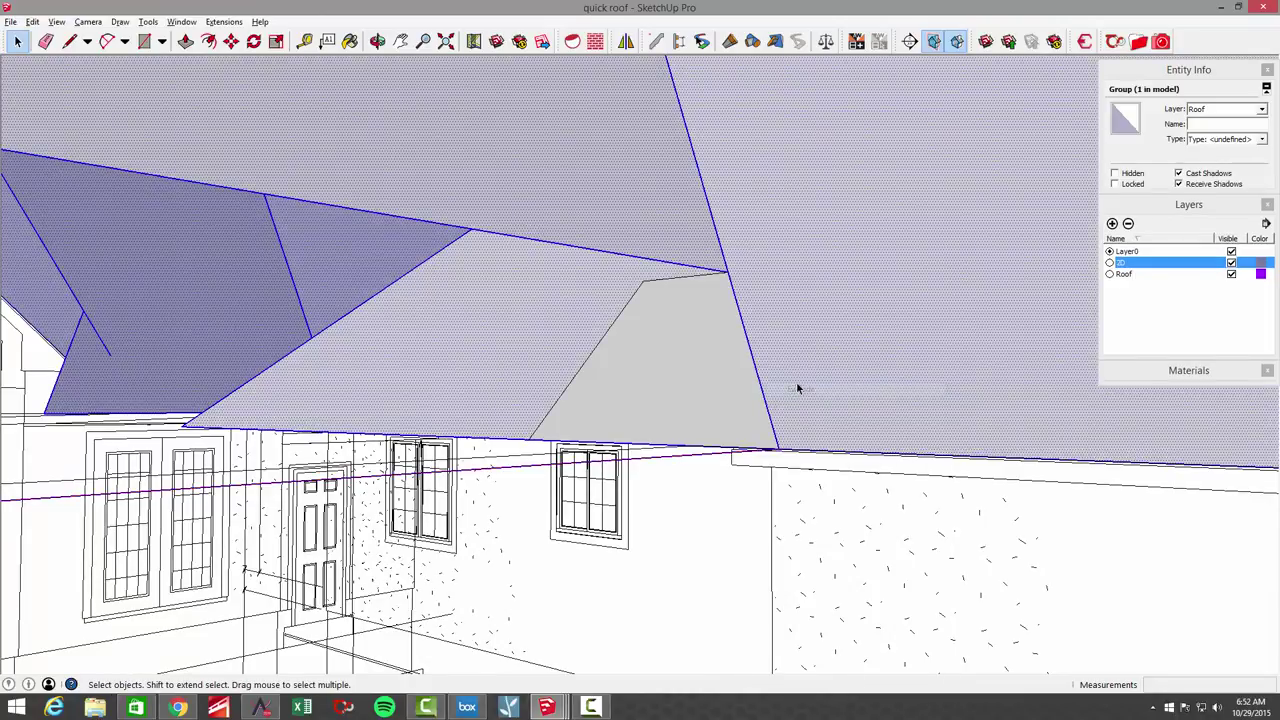
pyautogui.click(742, 320)
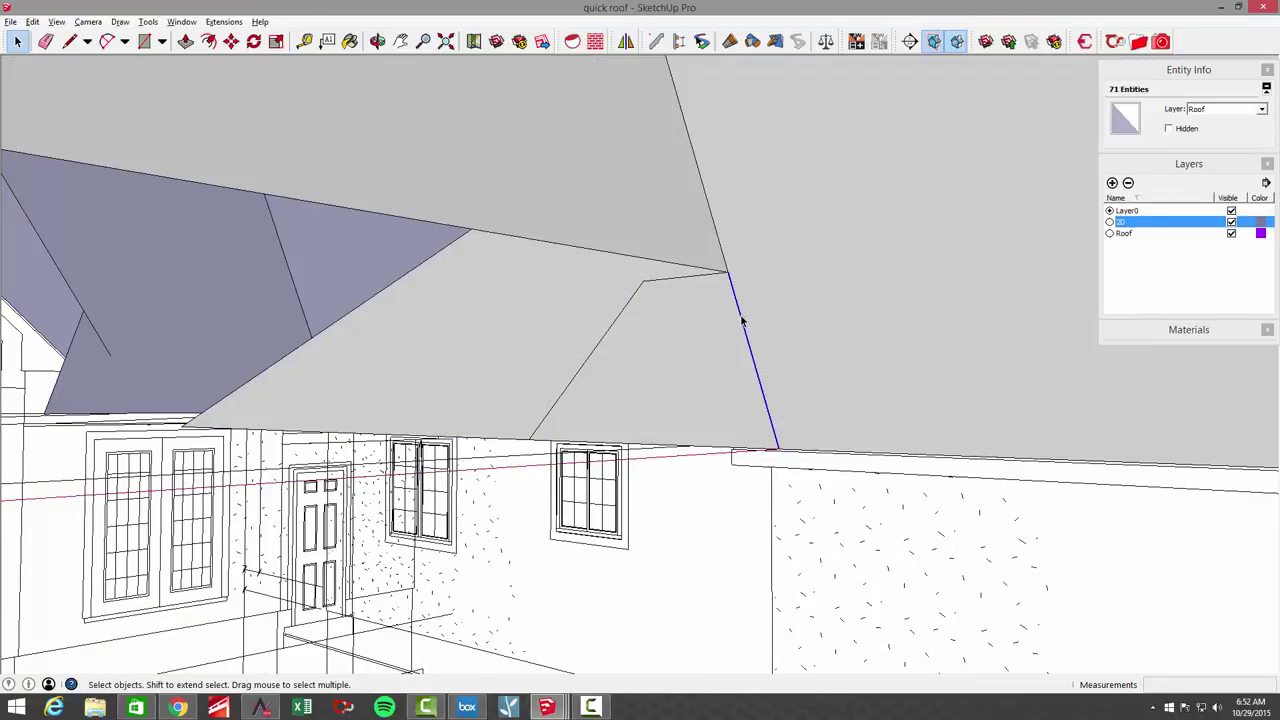
pyautogui.press('Delete')
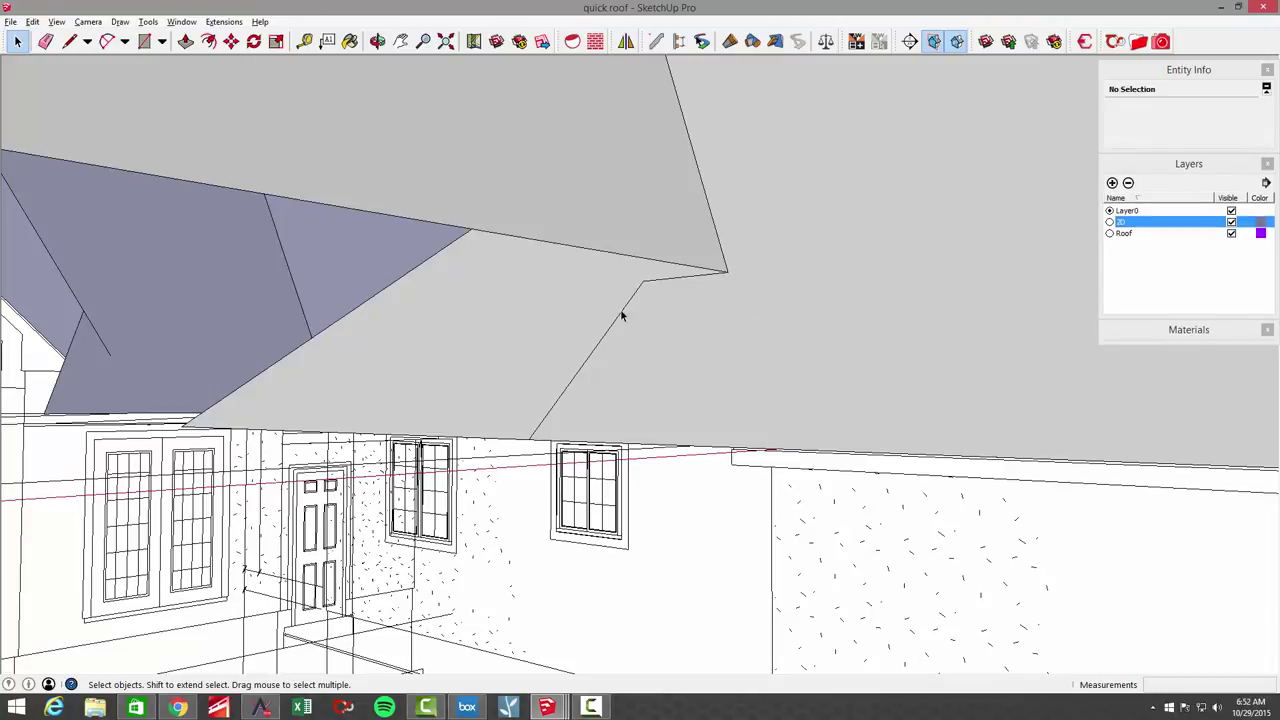
# Step: Add an edge at the trimmed roof corner and delete the eave segment running up to the new stepped edge
pyautogui.moveTo(733, 384); pyautogui.dragTo(694, 346, button='middle')
pyautogui.press('l')
pyautogui.click(816, 318)
pyautogui.press('space')
pyautogui.moveTo(675, 431); pyautogui.dragTo(577, 270, button='middle')
pyautogui.click(577, 270)
pyautogui.click(579, 274)
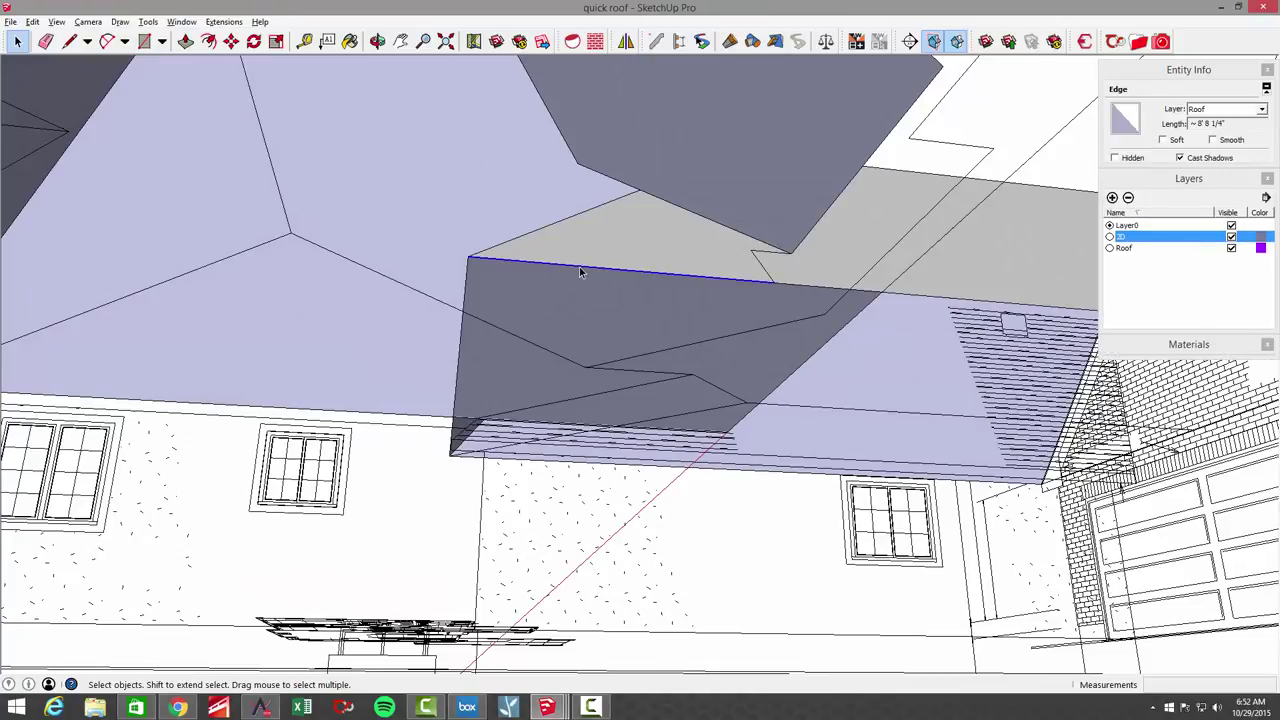
pyautogui.press('Delete')
# Step: Hide the 2D layer and delete the leftover loose edges beneath the garage roof
pyautogui.moveTo(797, 388); pyautogui.dragTo(960, 497, button='middle')
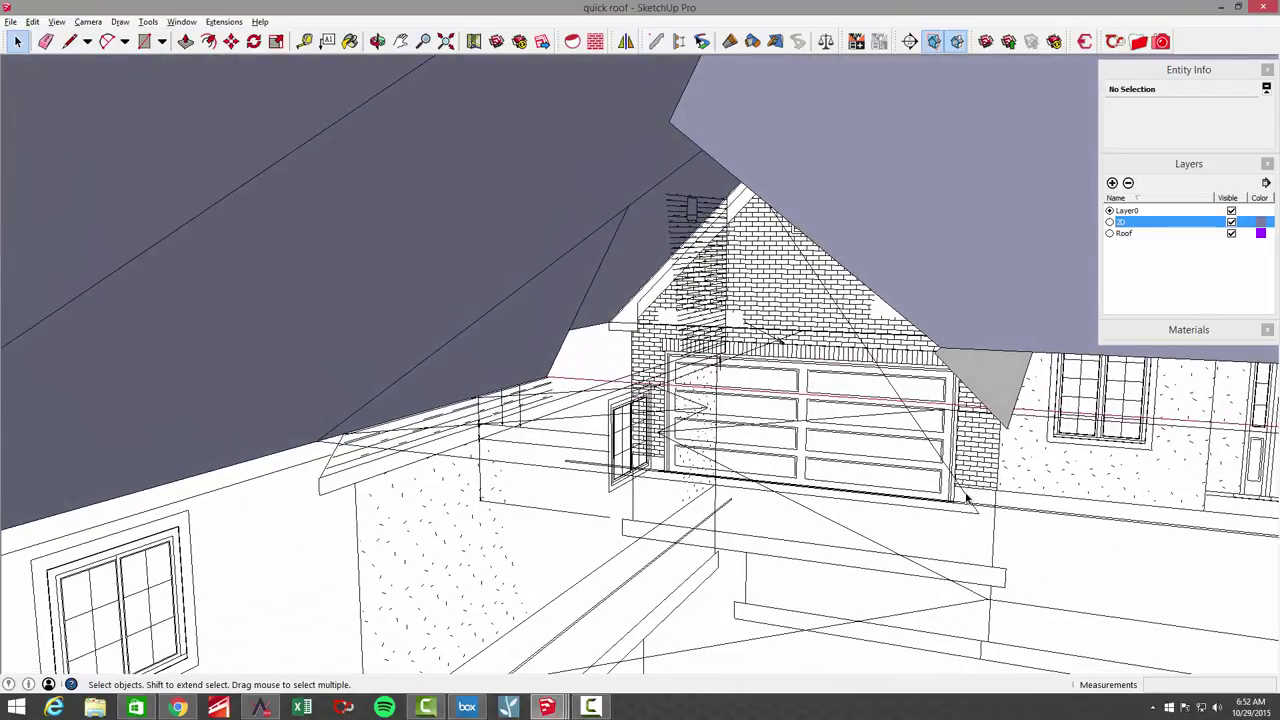
pyautogui.click(966, 498)
pyautogui.press('Delete')
pyautogui.click(1231, 222)
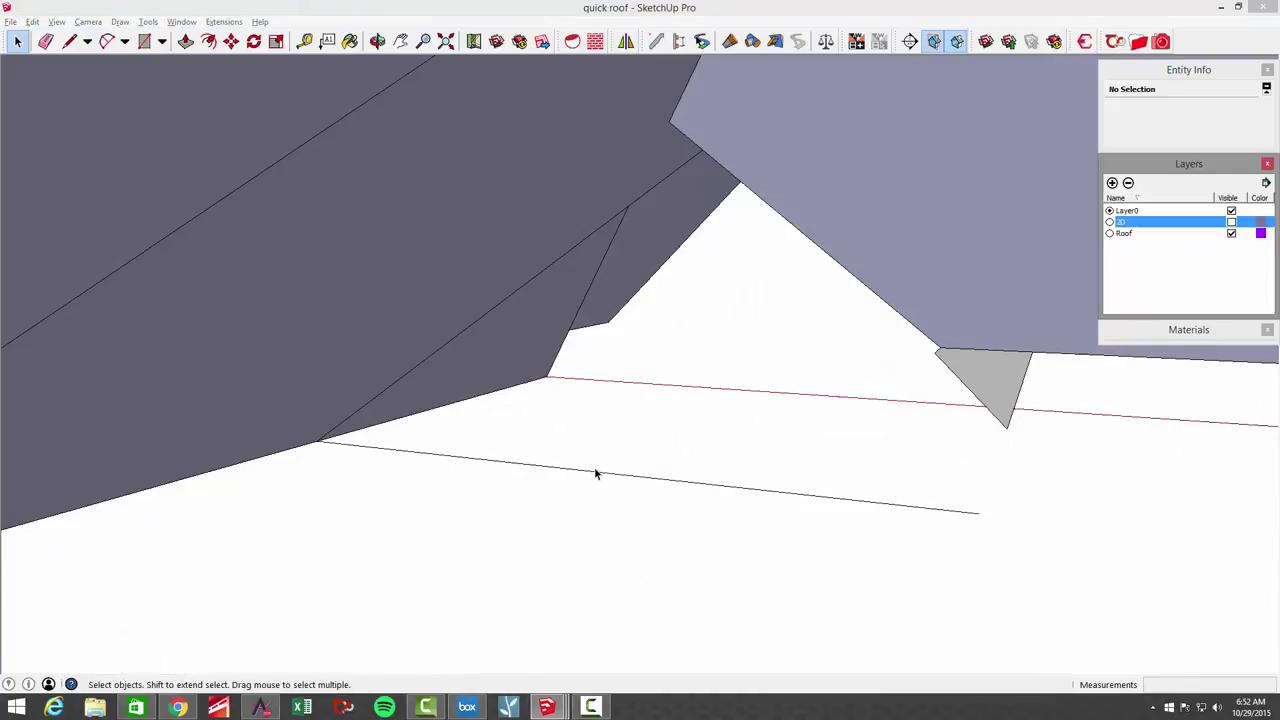
pyautogui.click(594, 471)
pyautogui.press('Delete')
# Step: Delete the bottom and remaining edges of the triangular main roof face that projects beneath the adjoining roof slope
pyautogui.moveTo(583, 460); pyautogui.dragTo(668, 496, button='middle')
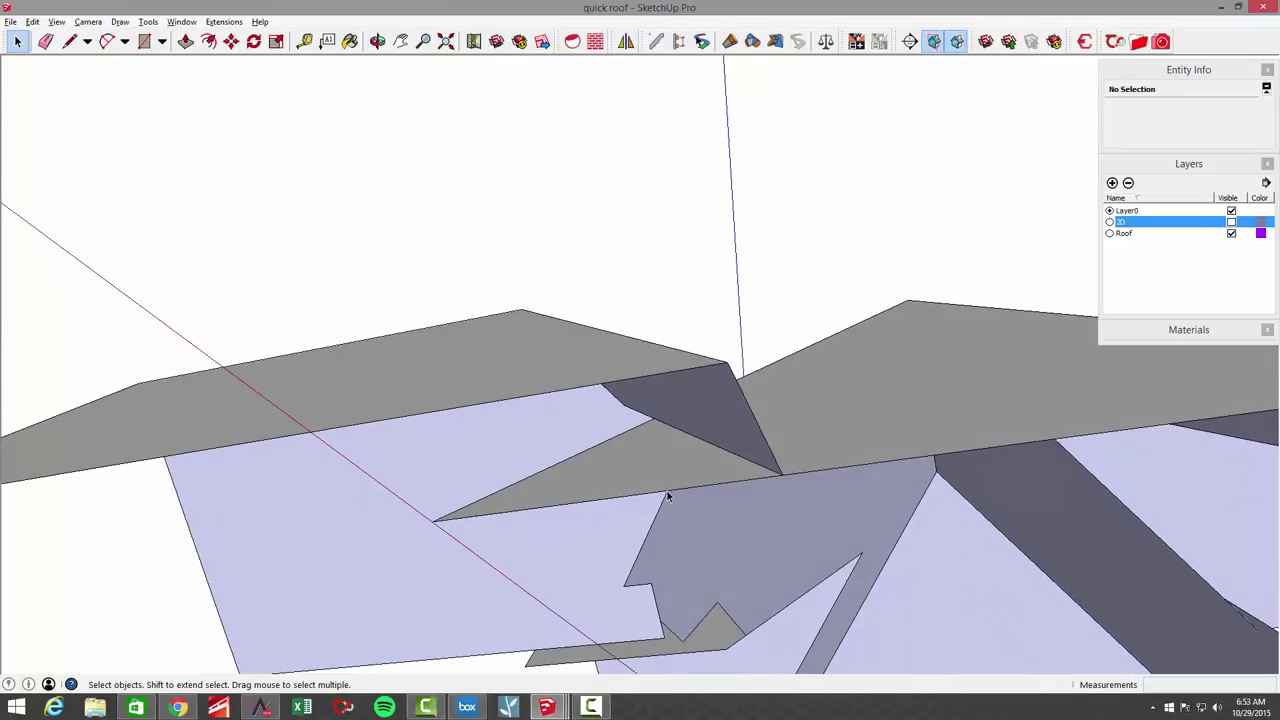
pyautogui.click(663, 482)
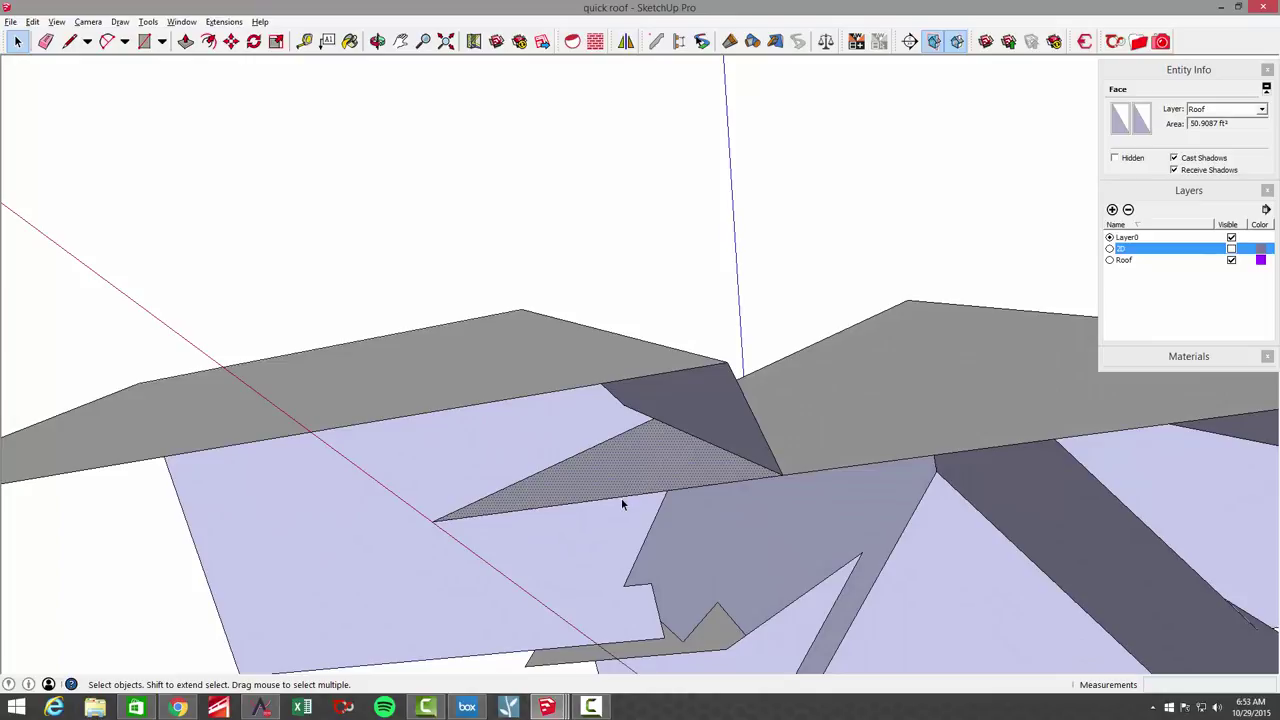
pyautogui.click(621, 498)
pyautogui.press('Delete')
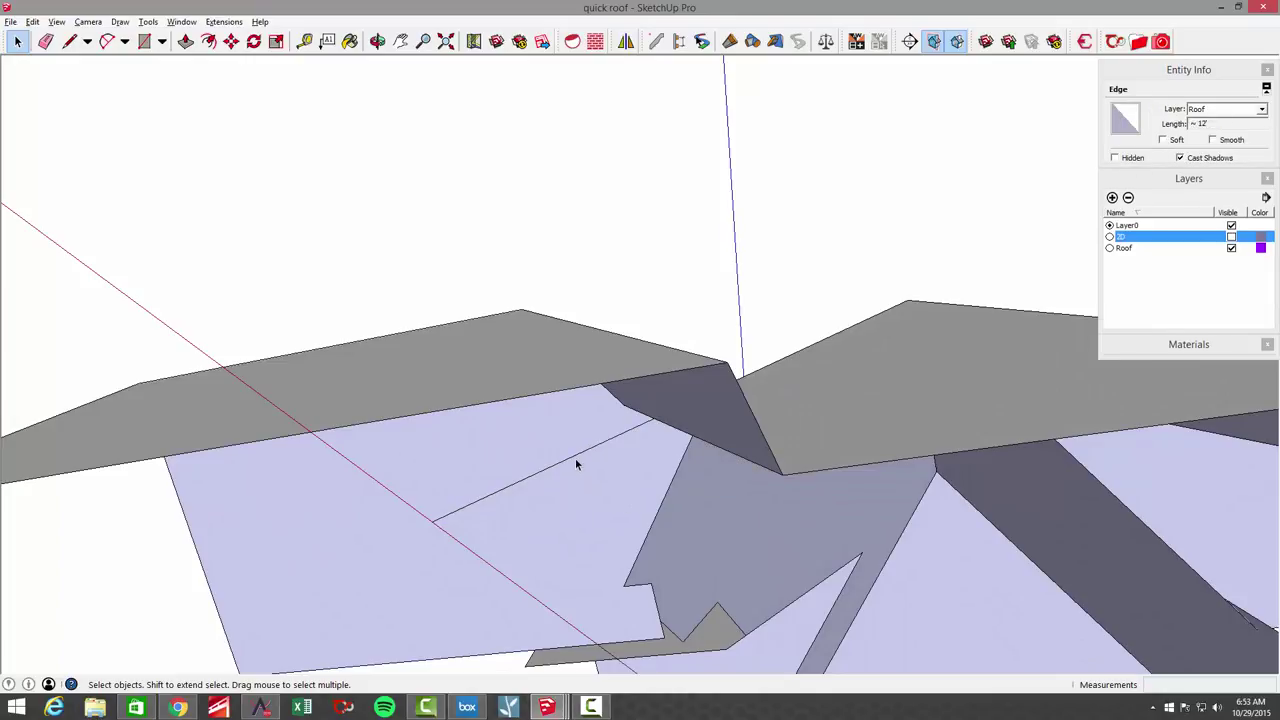
pyautogui.click(577, 463)
pyautogui.press('Delete')
# Step: Paint all the main roof, gable and garage roof faces with the asphalt18 material from EXTERIOR_FINISHES
pyautogui.moveTo(643, 486); pyautogui.dragTo(909, 423, button='middle')
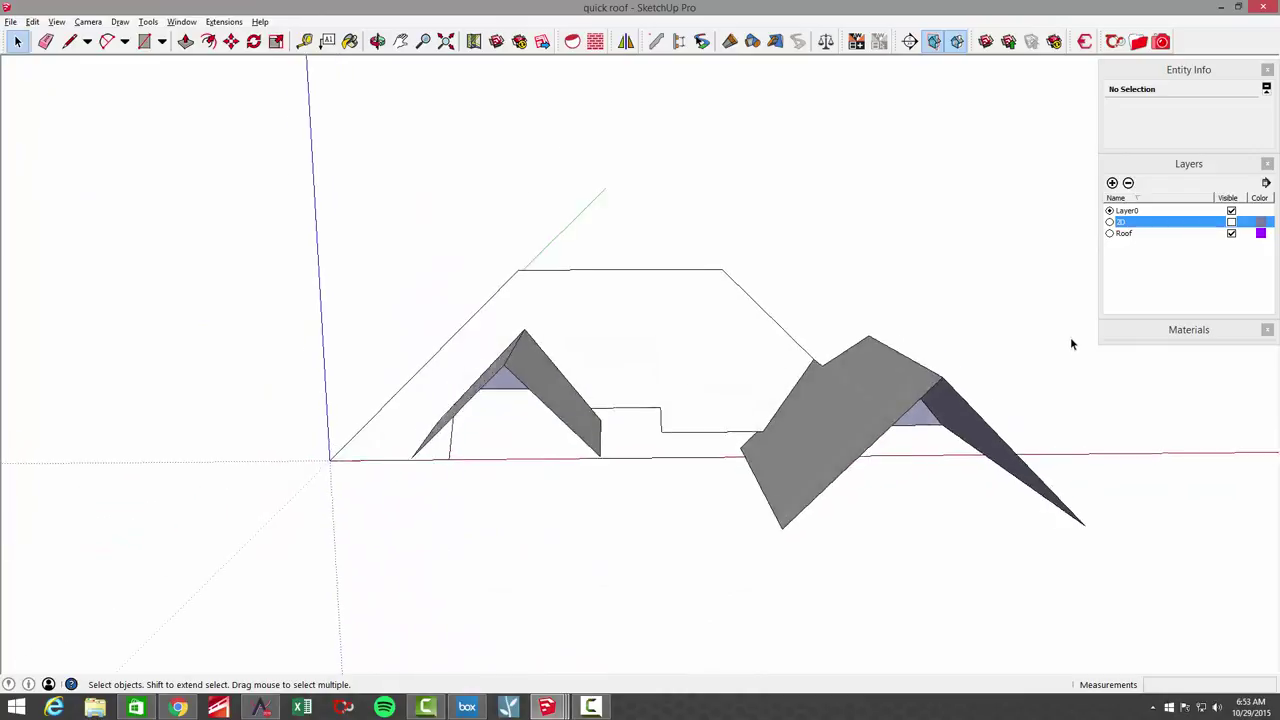
pyautogui.click(1197, 336)
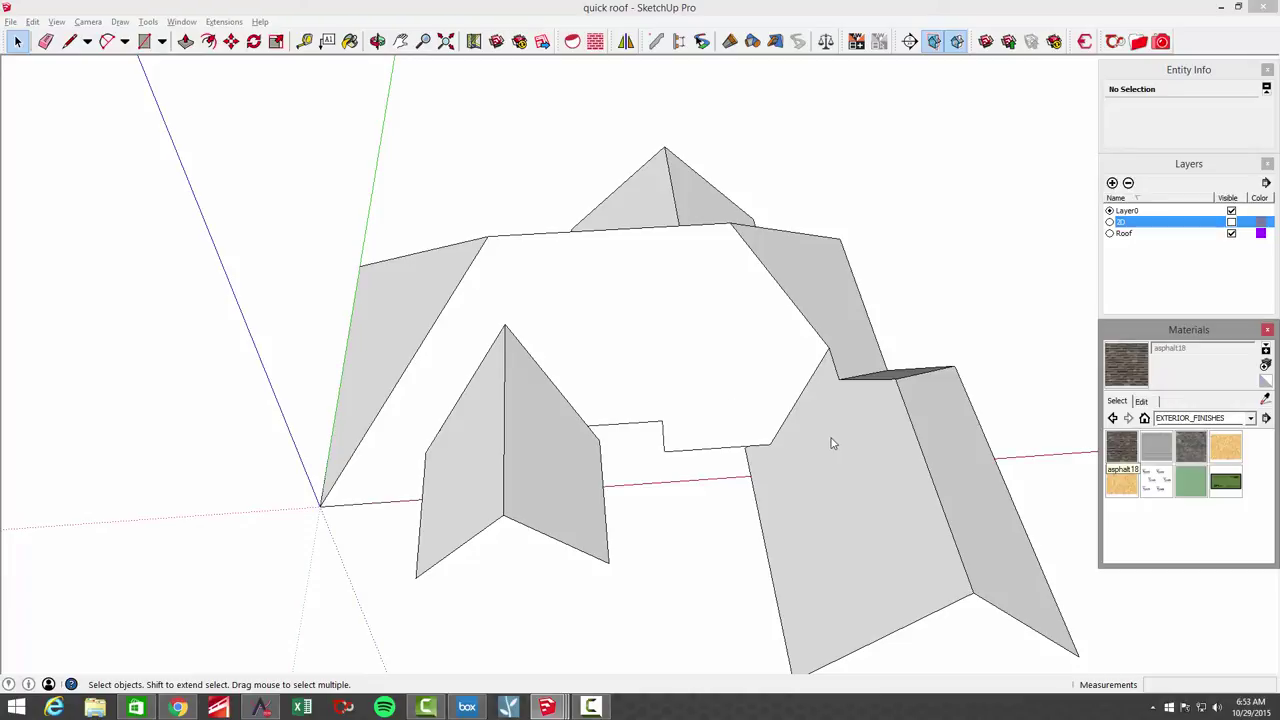
pyautogui.press('b')
pyautogui.moveTo(1003, 449)
pyautogui.mouseDown(button='middle')
pyautogui.moveTo(877, 463)
pyautogui.moveTo(808, 523)
pyautogui.moveTo(657, 523)
pyautogui.mouseUp(button='middle')
pyautogui.click(807, 521)
pyautogui.click(657, 523)
pyautogui.click(784, 517)
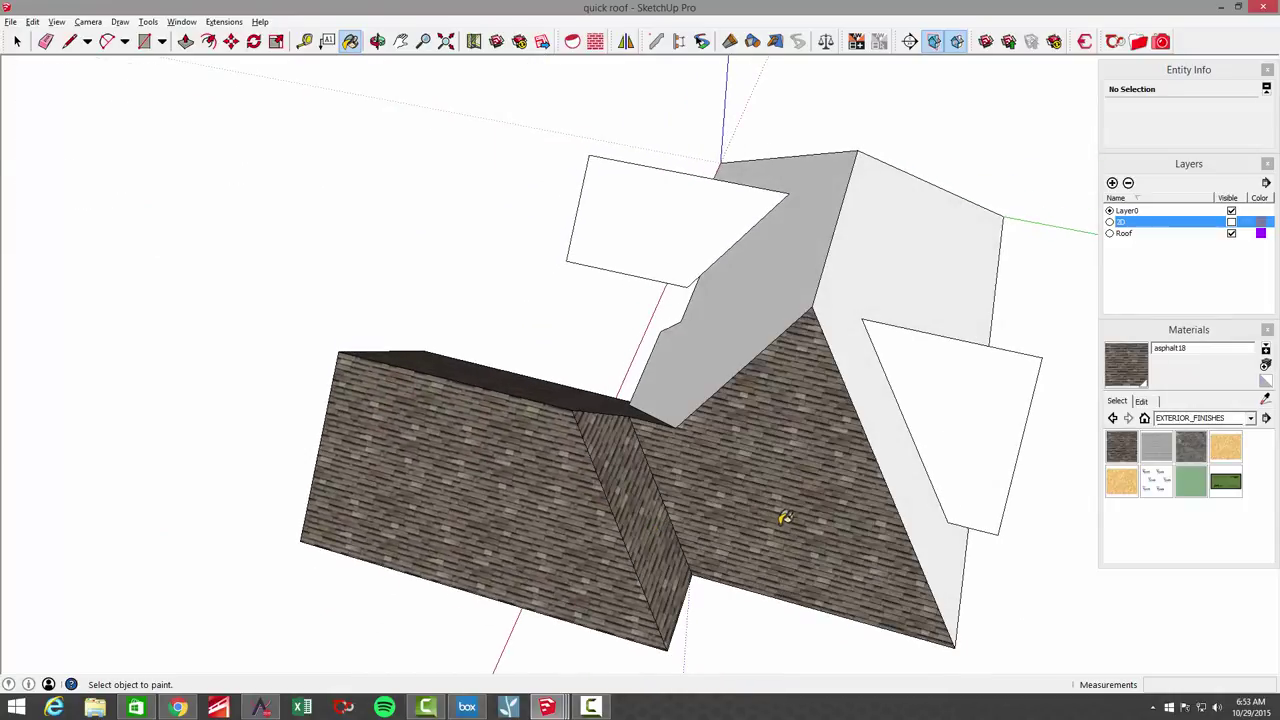
pyautogui.moveTo(784, 517)
pyautogui.mouseDown(button='middle')
pyautogui.moveTo(814, 517)
pyautogui.moveTo(751, 520)
pyautogui.mouseUp(button='middle')
pyautogui.click(751, 520)
pyautogui.click(820, 491)
pyautogui.moveTo(820, 491)
pyautogui.mouseDown(button='middle')
pyautogui.moveTo(740, 543)
pyautogui.moveTo(691, 551)
pyautogui.moveTo(729, 508)
pyautogui.moveTo(734, 431)
pyautogui.moveTo(734, 506)
pyautogui.moveTo(794, 500)
pyautogui.moveTo(723, 526)
pyautogui.moveTo(843, 455)
pyautogui.moveTo(843, 531)
pyautogui.moveTo(800, 491)
pyautogui.moveTo(817, 515)
pyautogui.moveTo(1023, 489)
pyautogui.moveTo(661, 506)
pyautogui.mouseUp(button='middle')
pyautogui.click(691, 551)
pyautogui.click(716, 497)
pyautogui.click(803, 496)
pyautogui.click(723, 528)
# Step: Make the entire connected roof geometry a component named Roof, replacing the existing definition of that name
pyautogui.press('space')
pyautogui.tripleClick(662, 507)
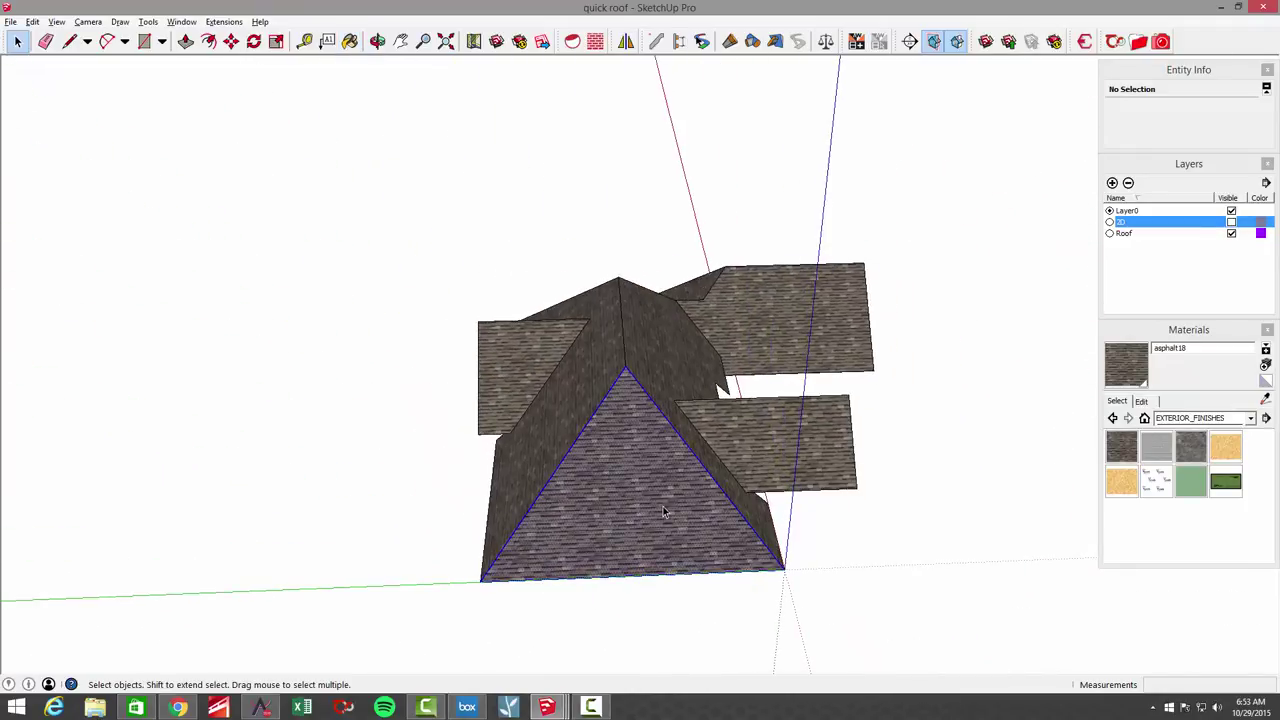
pyautogui.rightClick(664, 505)
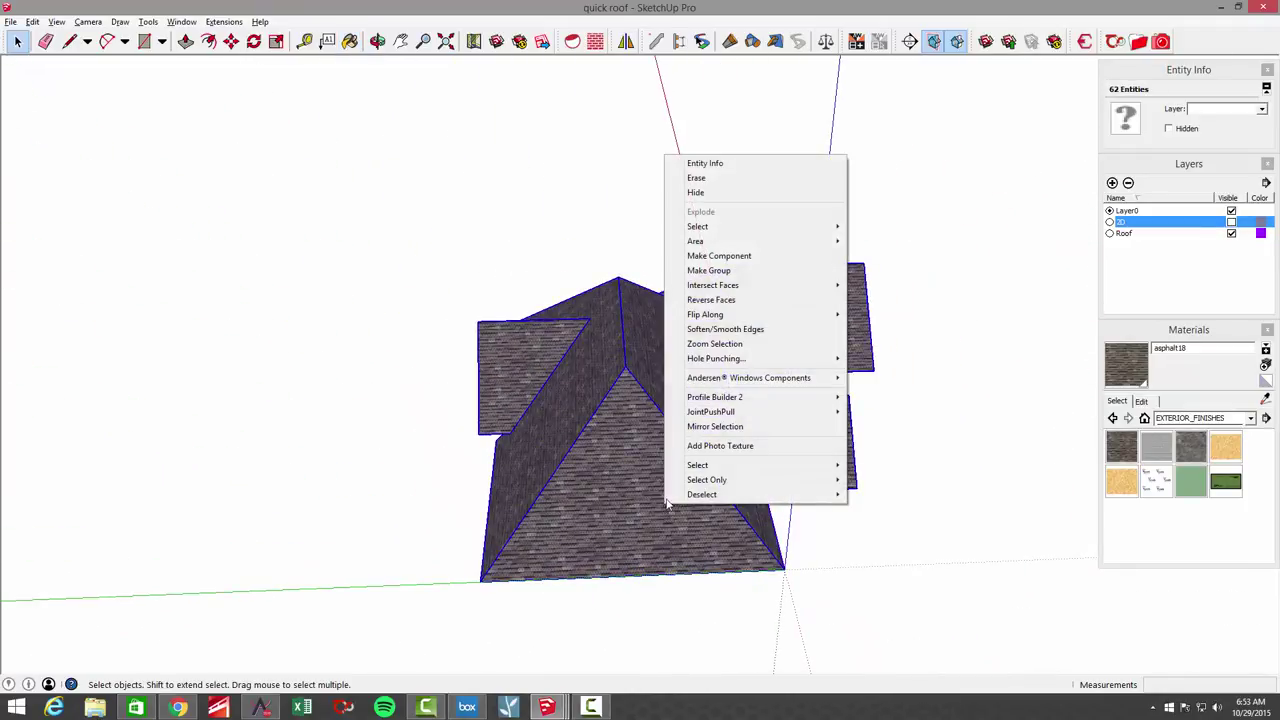
pyautogui.click(735, 258)
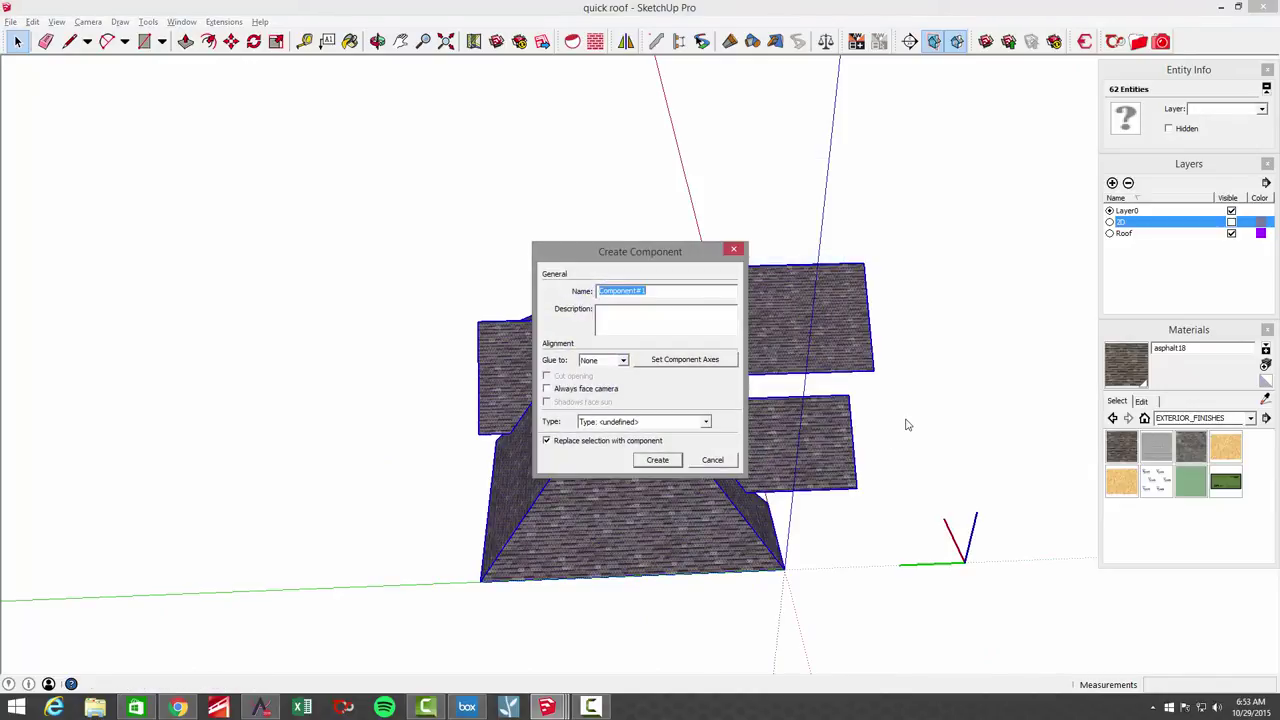
pyautogui.click(651, 463)
pyautogui.click(652, 401)
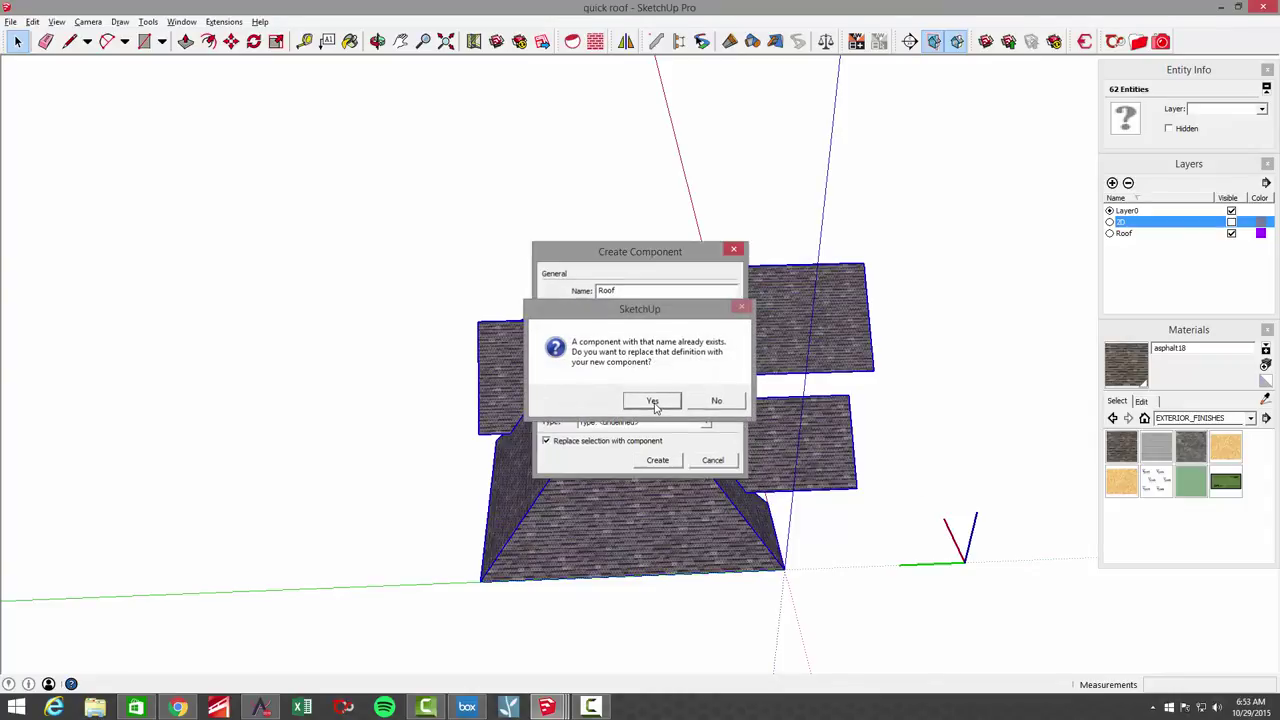
# Step: Assign the new roof component to the Roof layer and deselect it
pyautogui.click(1222, 109)
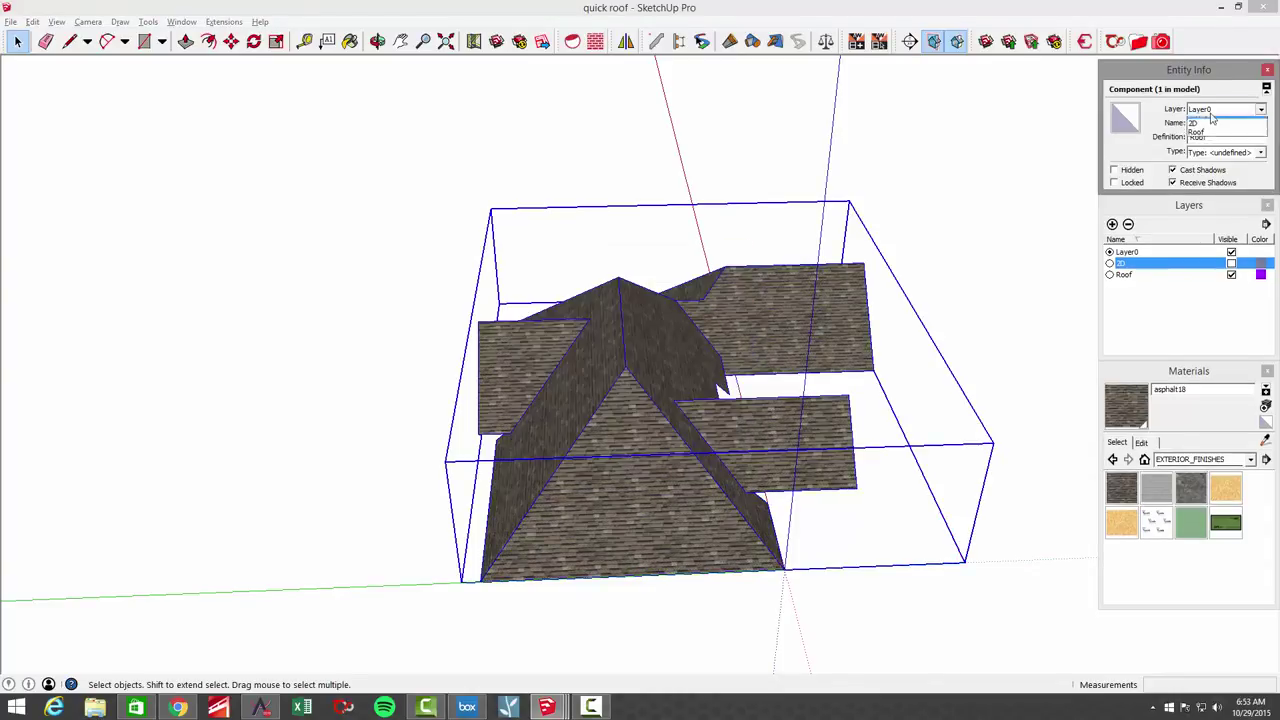
pyautogui.click(1215, 139)
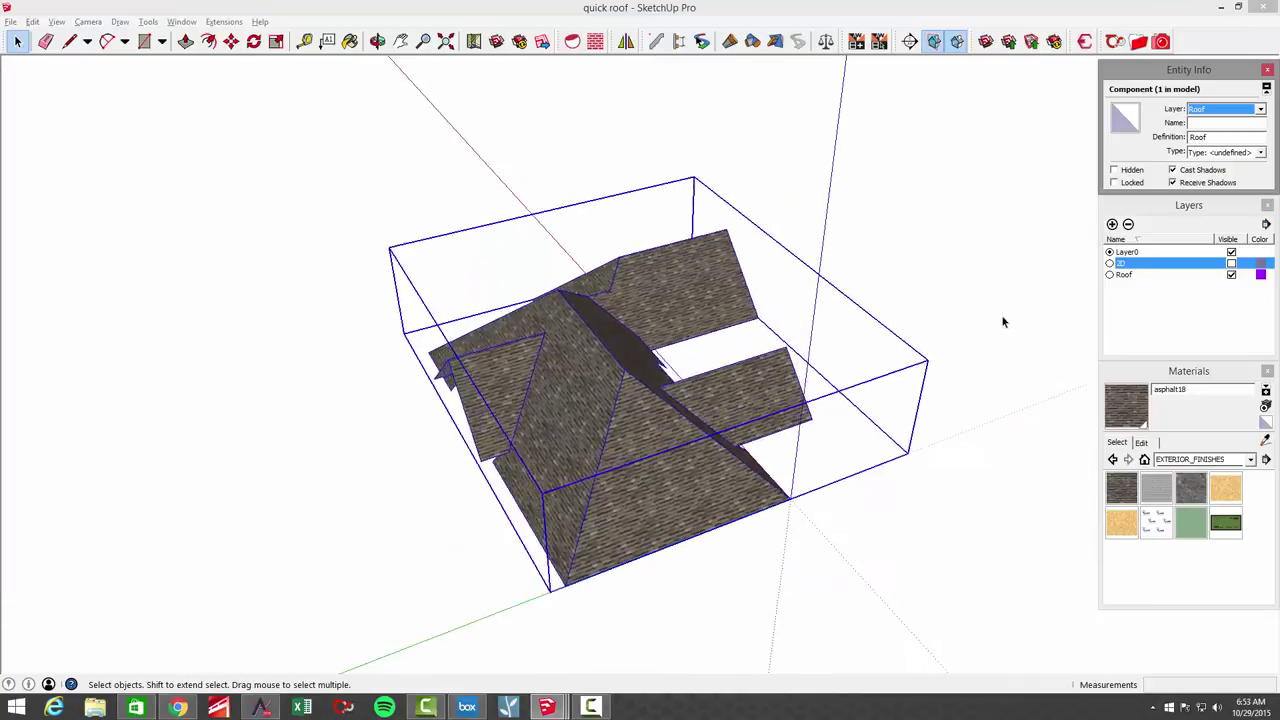
pyautogui.click(998, 322)
pyautogui.moveTo(942, 414); pyautogui.dragTo(800, 432, button='middle')
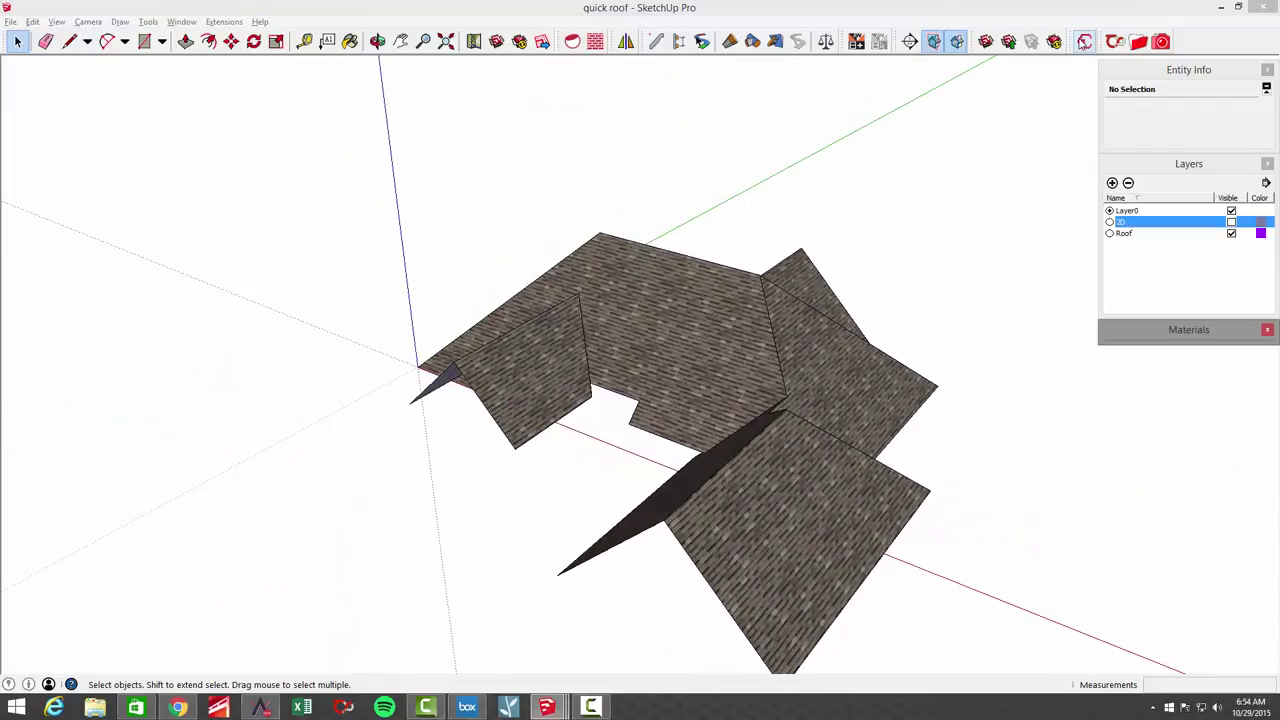
# Step: Open Estimator for SketchUp and bring up the material estimate for the roof component's asphalt18 material
pyautogui.click(1084, 41)
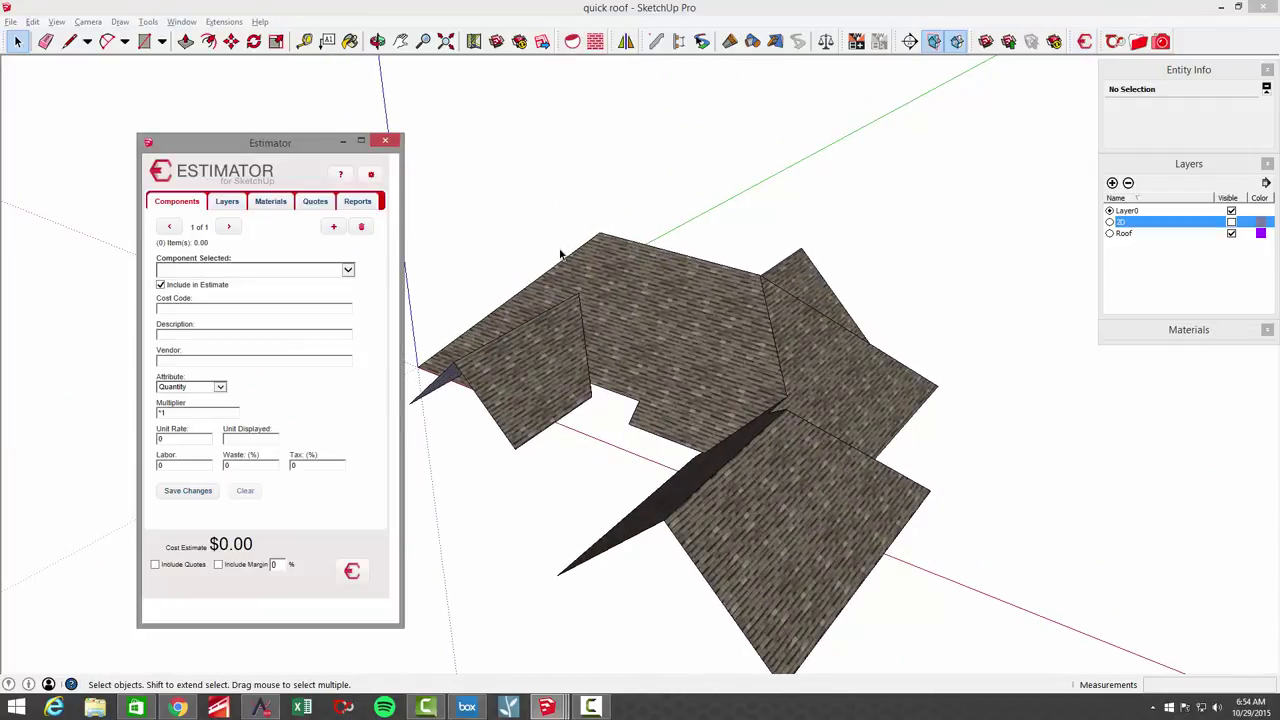
pyautogui.moveTo(689, 314); pyautogui.dragTo(688, 372, button='middle')
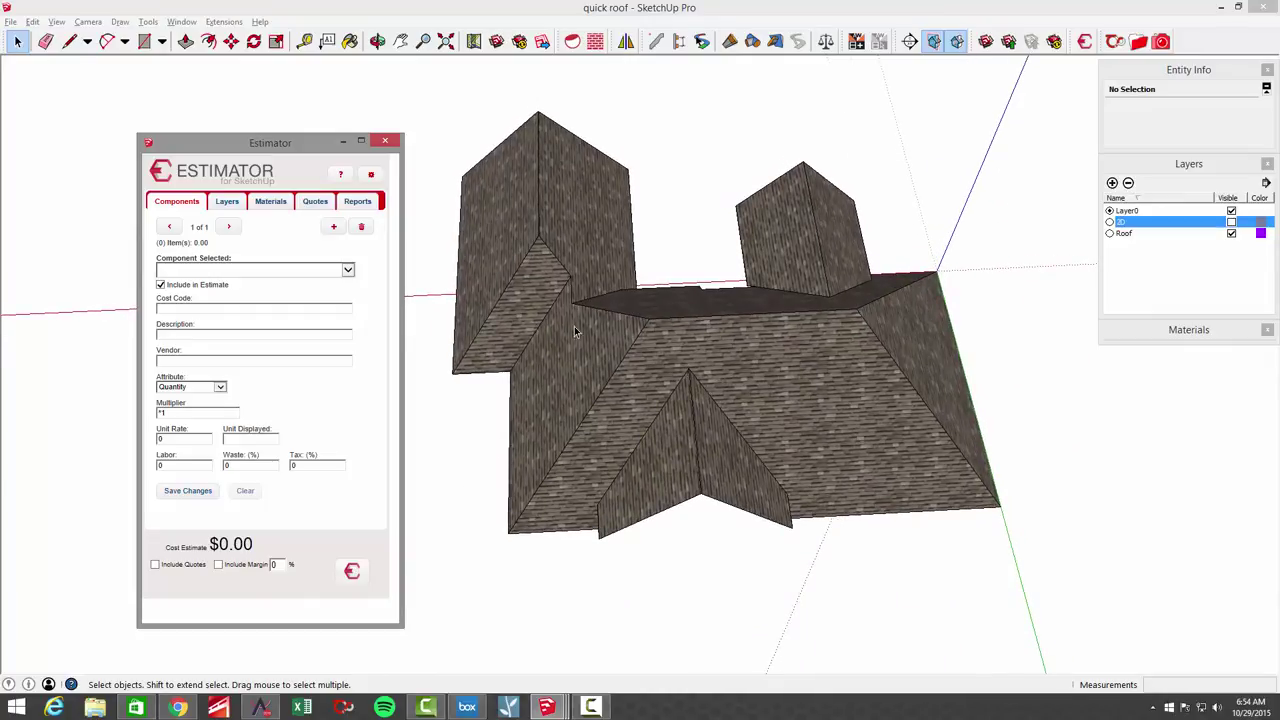
pyautogui.moveTo(694, 345); pyautogui.dragTo(707, 336, button='middle')
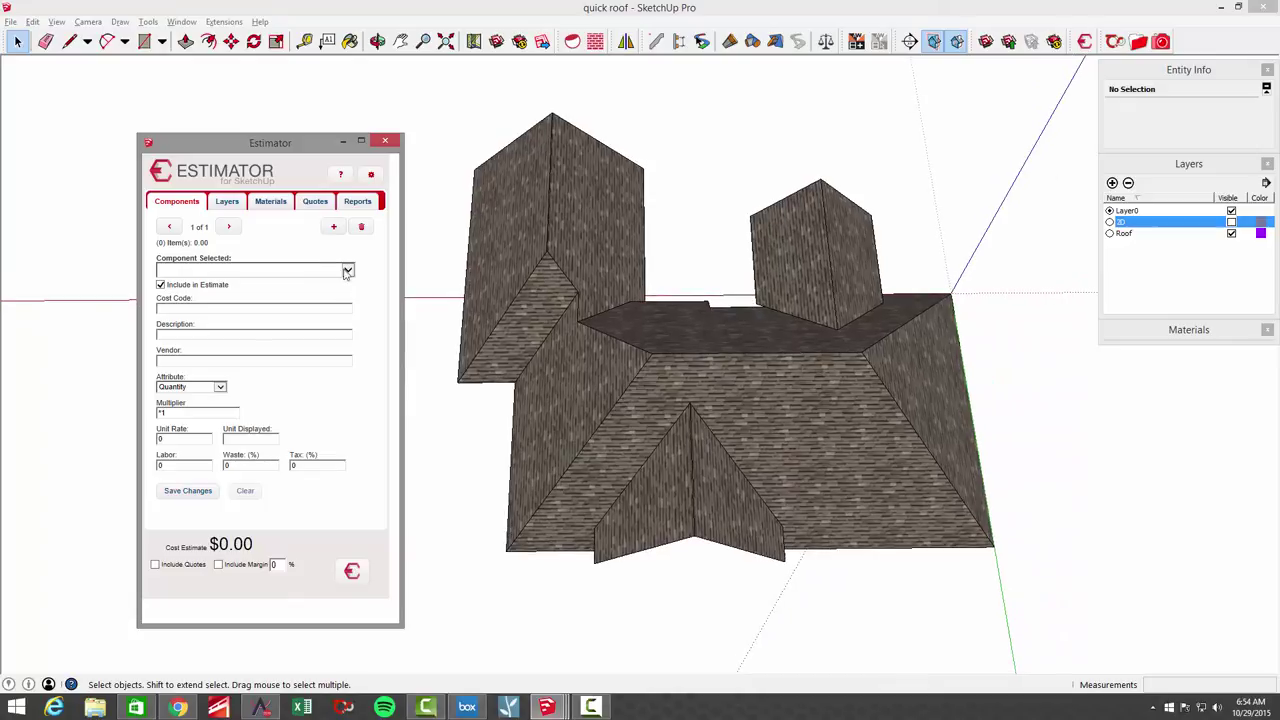
pyautogui.click(269, 202)
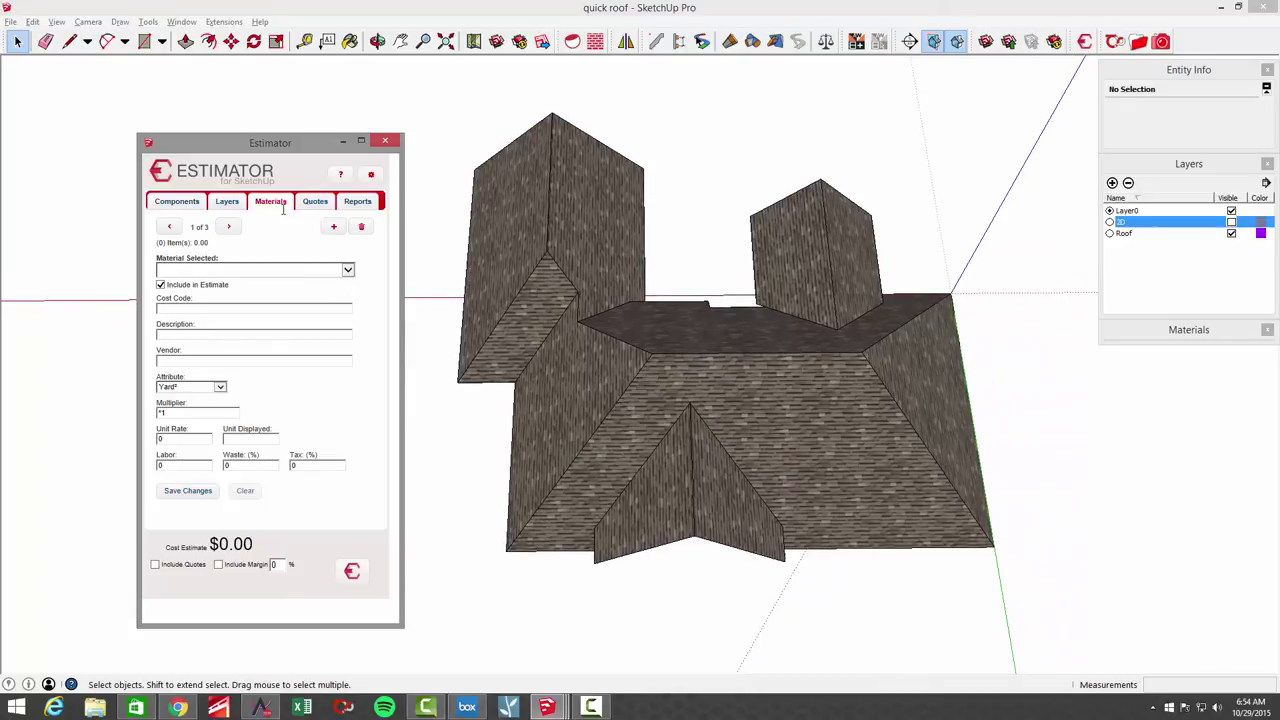
pyautogui.click(752, 335)
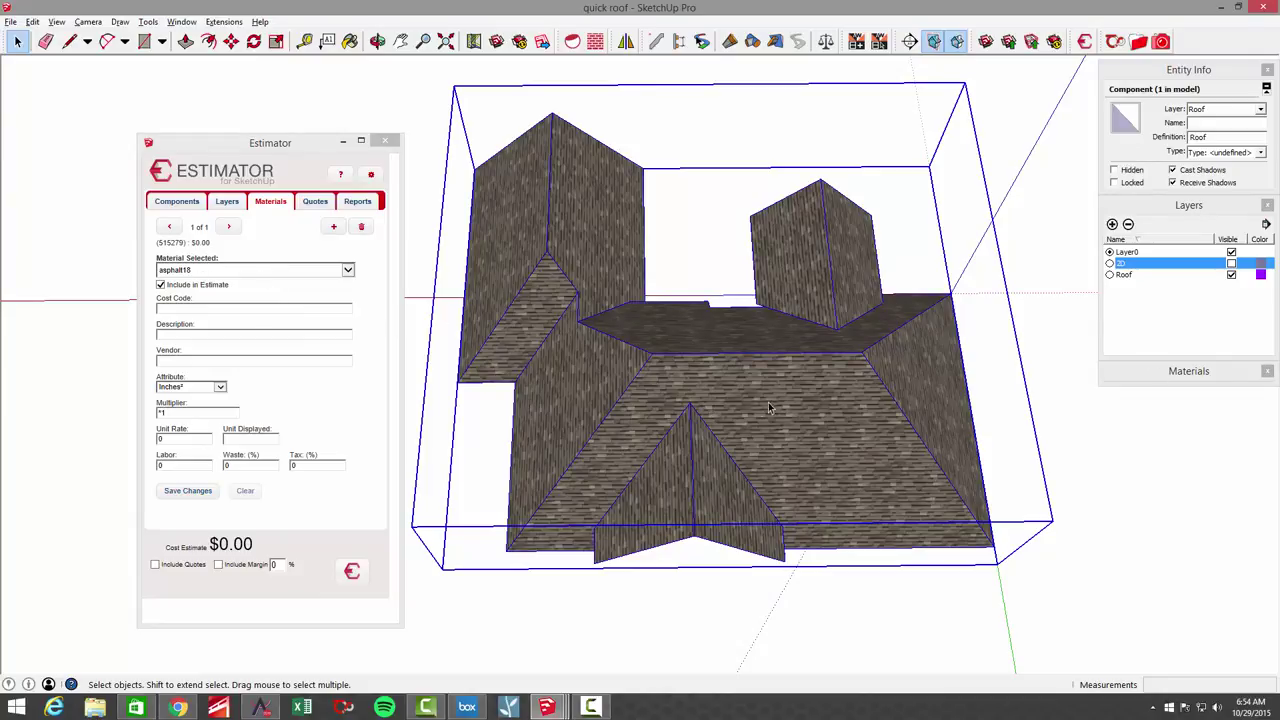
pyautogui.click(1190, 371)
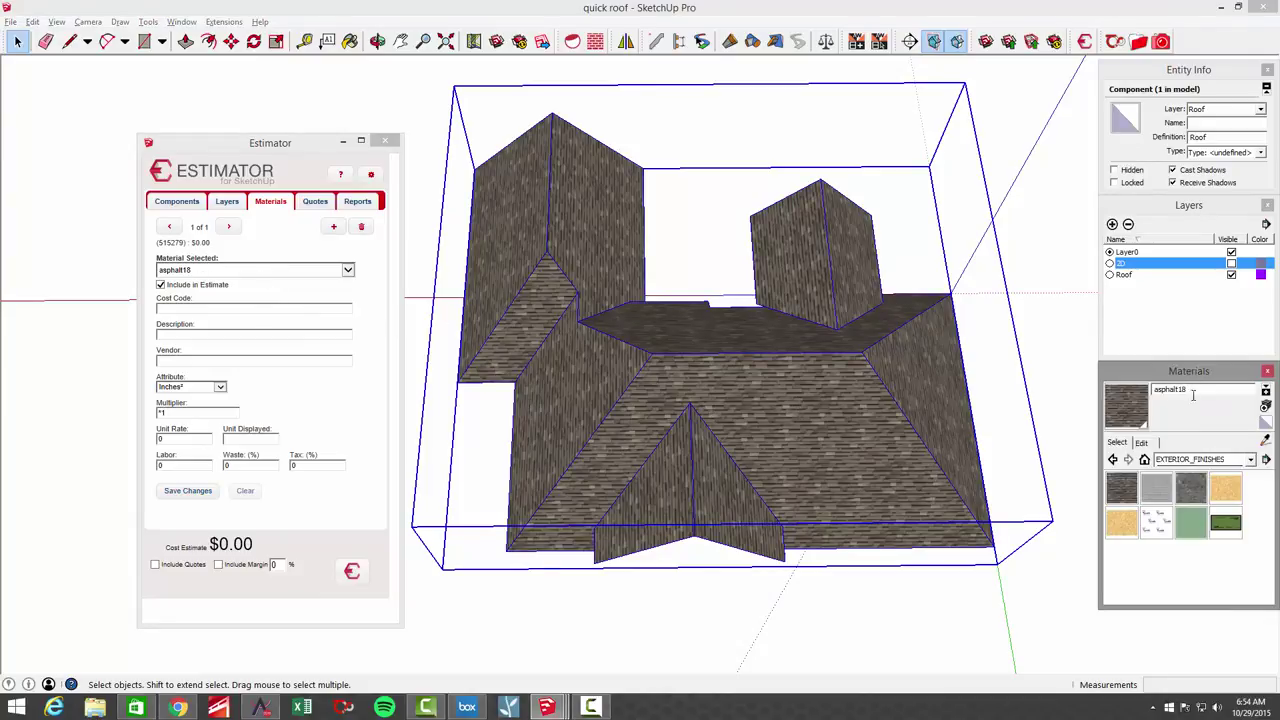
pyautogui.click(1200, 372)
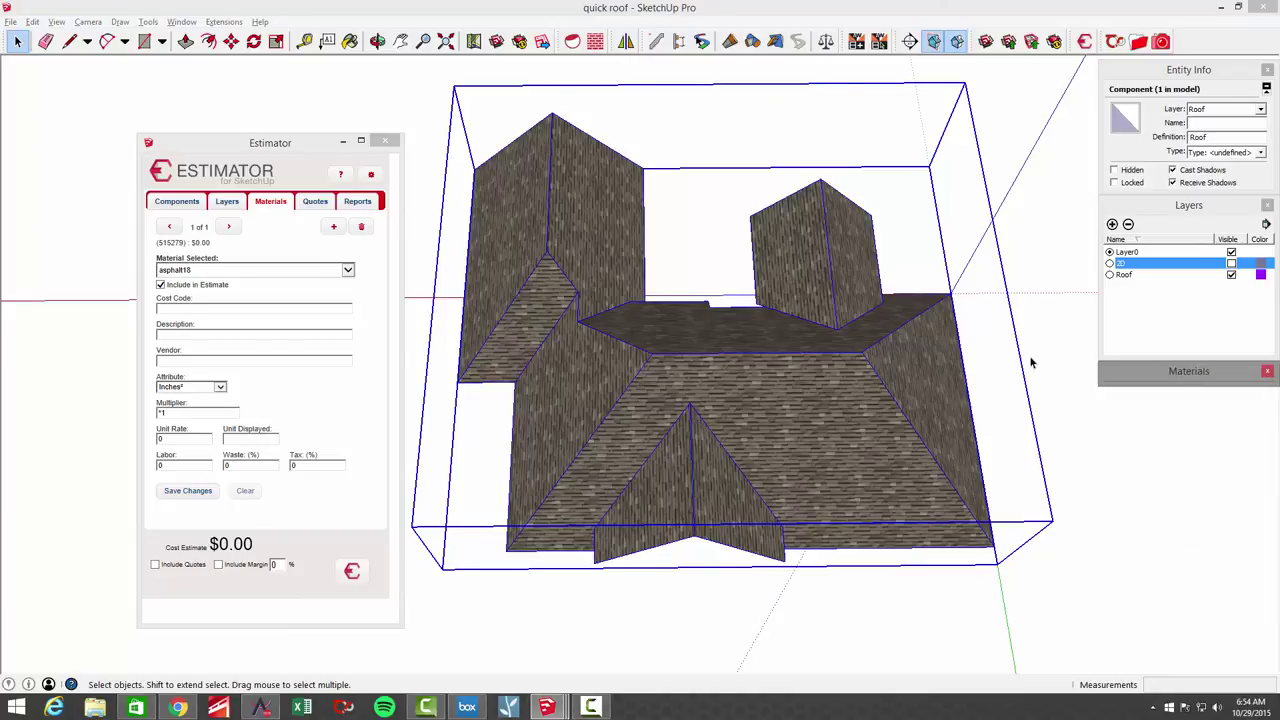
pyautogui.moveTo(1031, 360); pyautogui.dragTo(908, 412, button='middle')
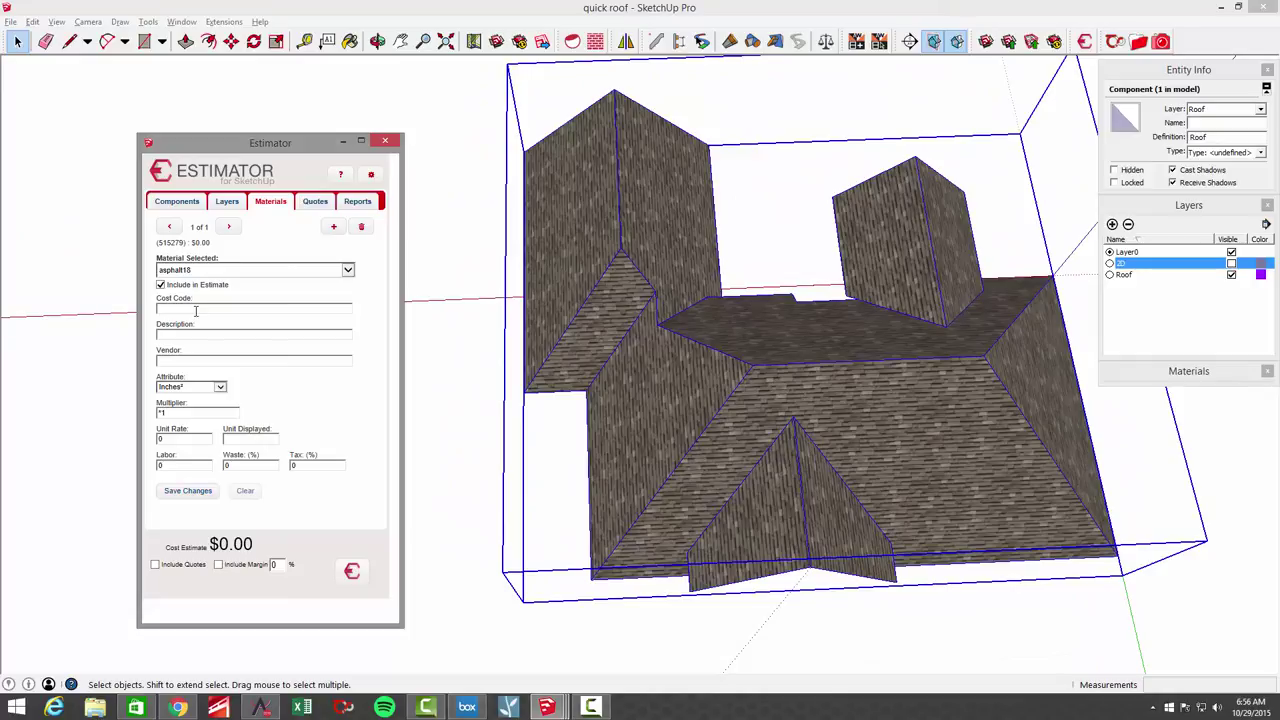
# Step: Give the asphalt18 estimate cost code 4010 - Roofing Materials, description Timberline HD Shingles and vendor Capps Home Building Center
pyautogui.write('roofin')
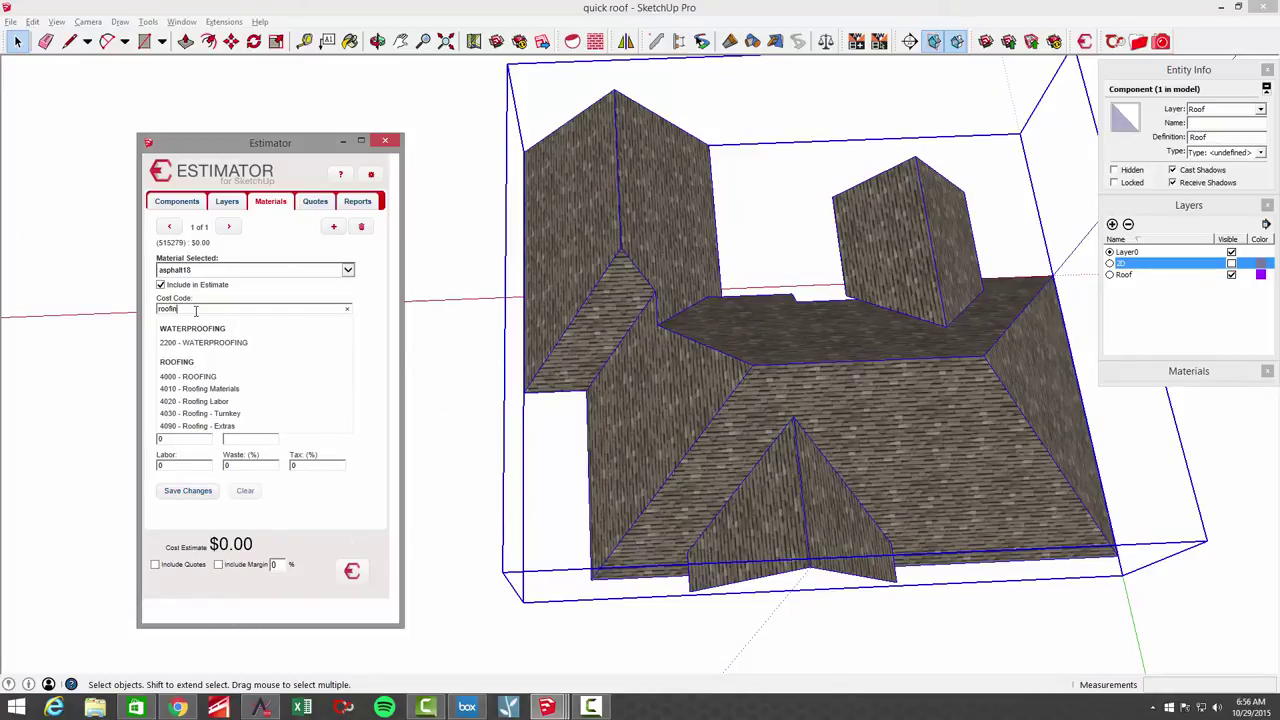
pyautogui.click(222, 389)
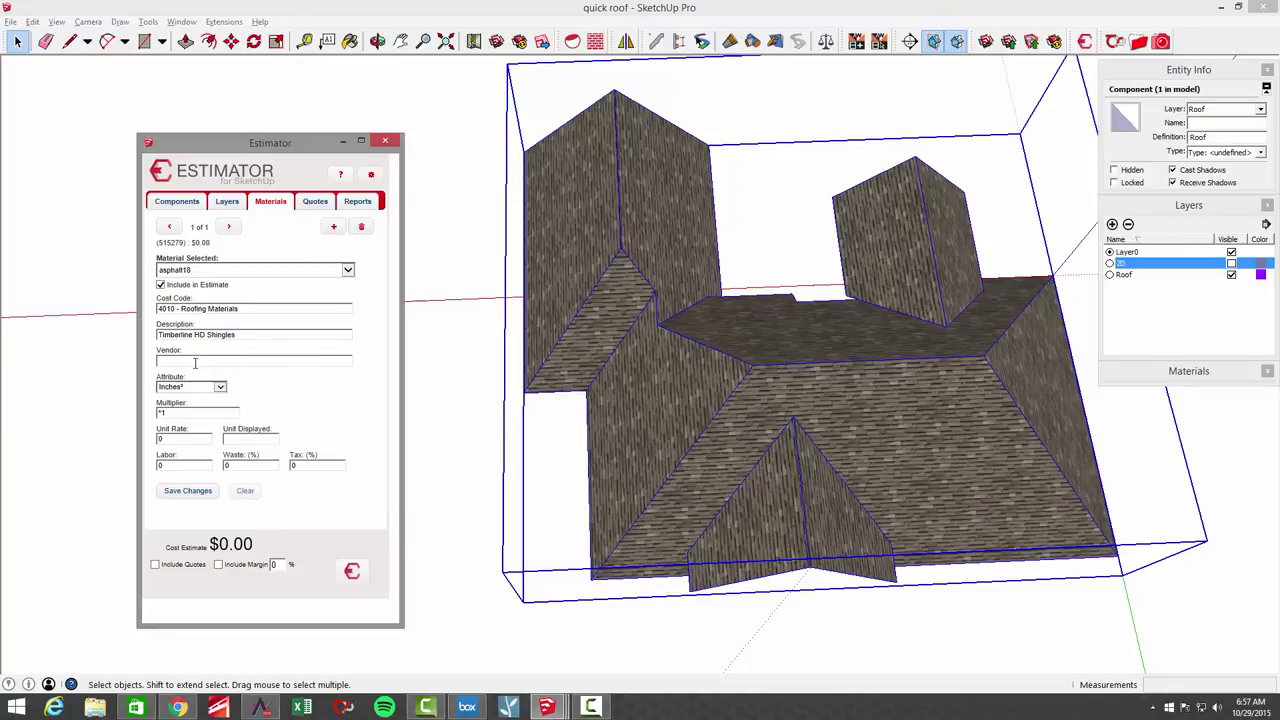
pyautogui.click(195, 363)
pyautogui.write('Capp')
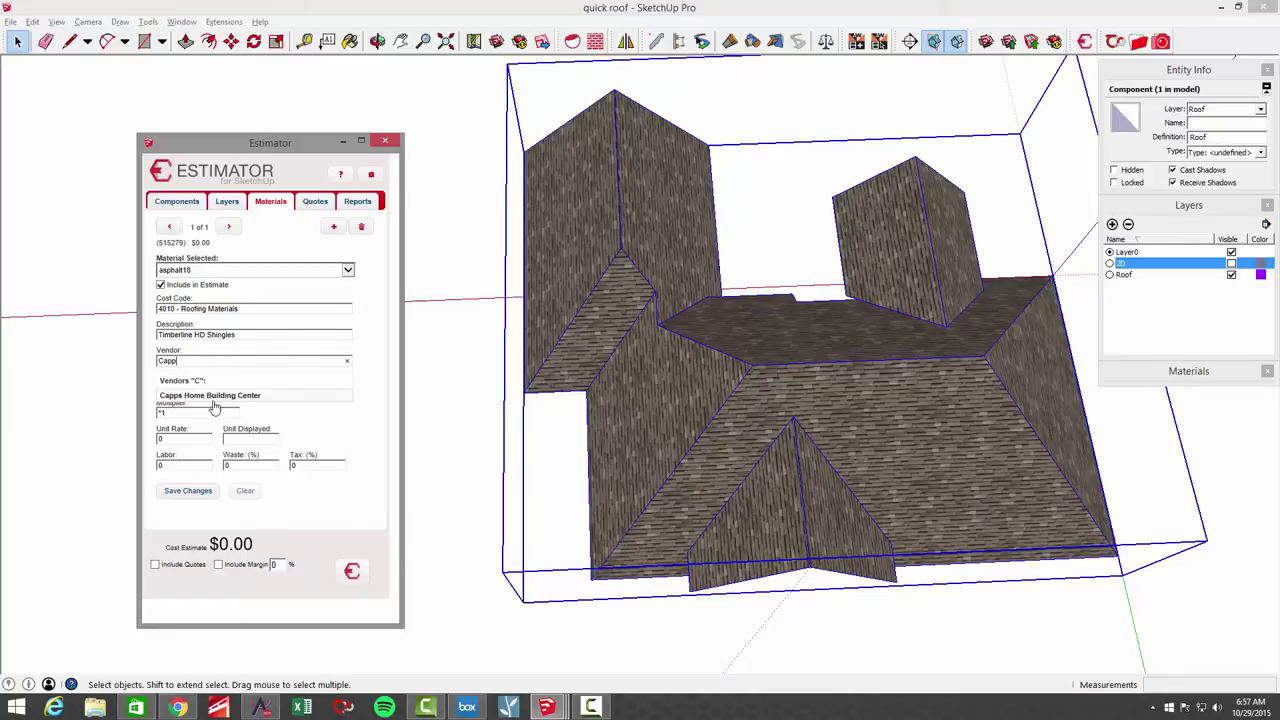
pyautogui.click(208, 400)
# Step: Set the shingle estimate to Feet², multiplier /100, unit rate 100, unit SQ, 15% waste and 5.3% tax, and save it
pyautogui.click(181, 388)
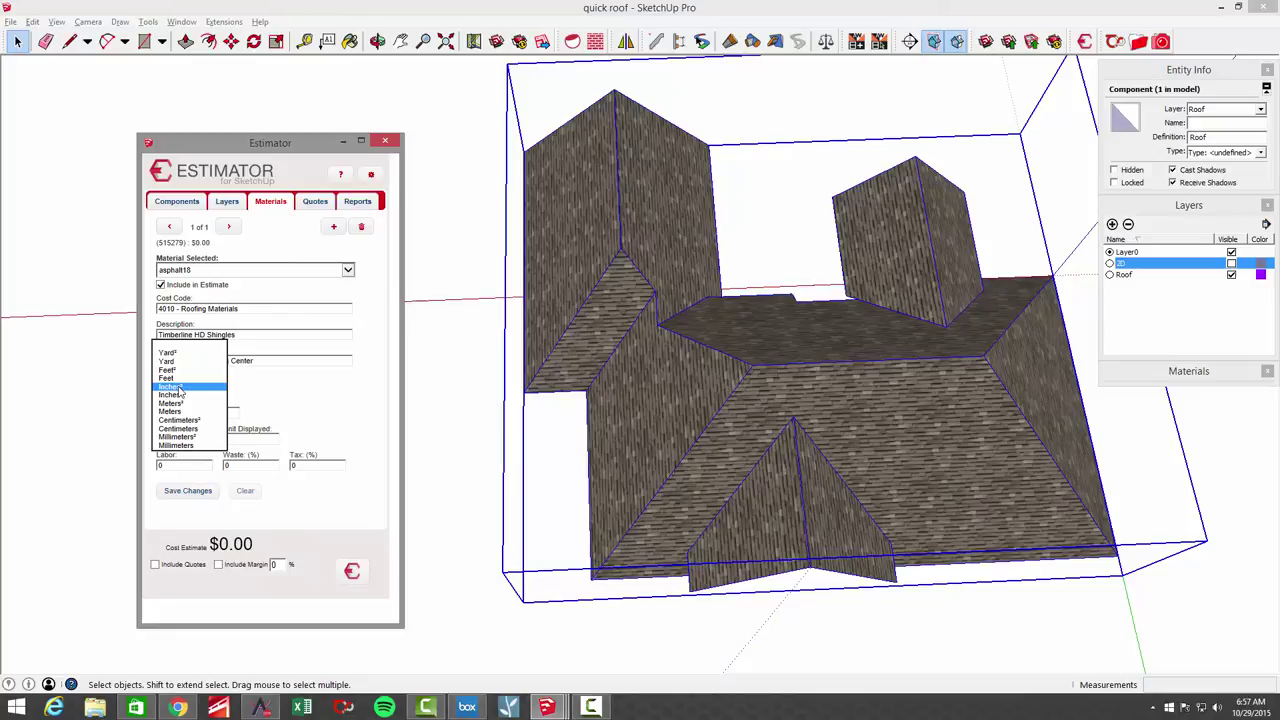
pyautogui.click(176, 378)
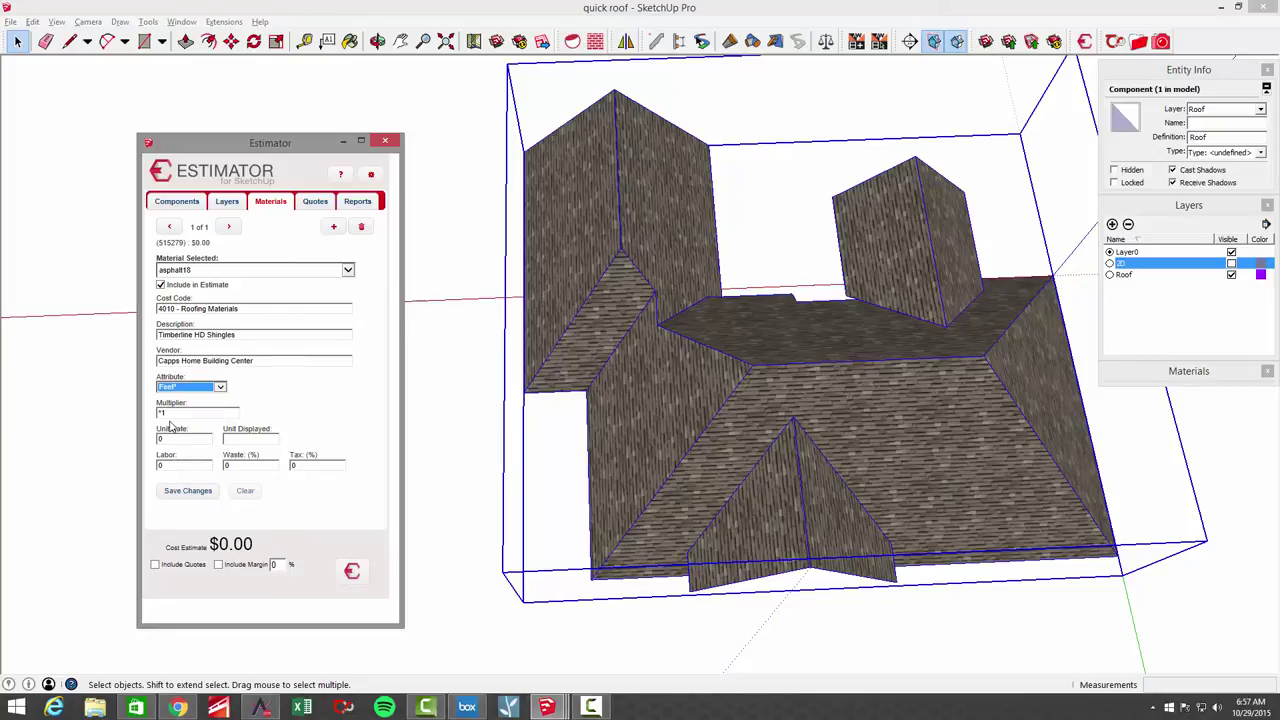
pyautogui.click(175, 414)
pyautogui.write('SQ')
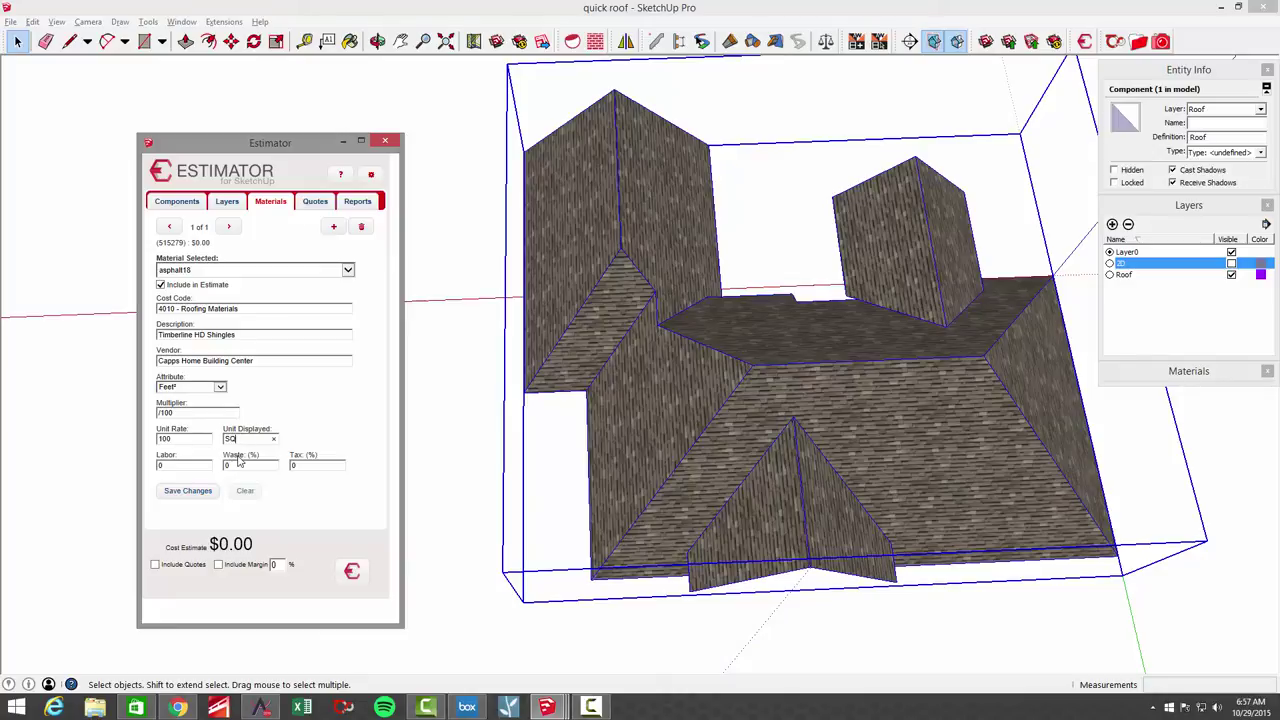
pyautogui.doubleClick(236, 465)
pyautogui.write('15')
pyautogui.click(176, 494)
pyautogui.moveTo(880, 415)
pyautogui.mouseDown(button='middle')
pyautogui.moveTo(745, 407)
pyautogui.moveTo(757, 399)
pyautogui.mouseUp(button='middle')
pyautogui.scroll(4, 206, 334)
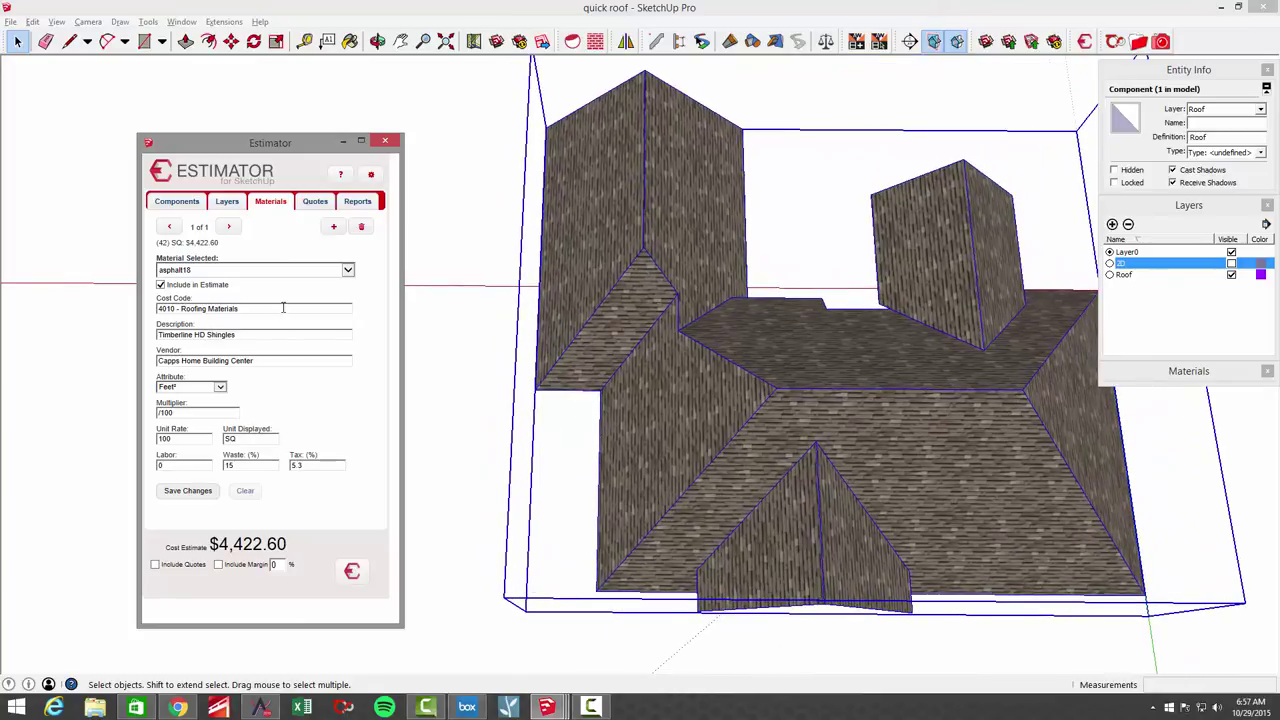
# Step: Add a second asphalt18 estimate with cost code 4020 - Roofing Labor, description Roofing Labor and vendor Bob Riddick Roofing, Inc
pyautogui.click(333, 226)
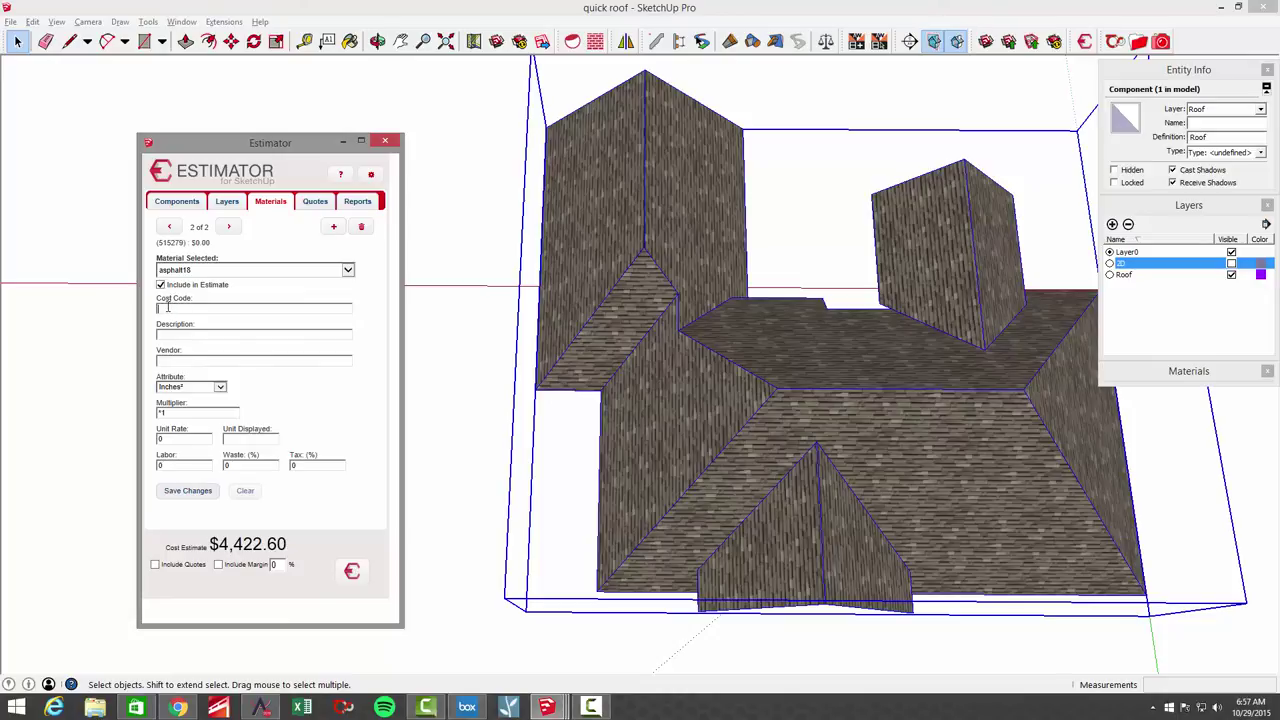
pyautogui.write('roofing')
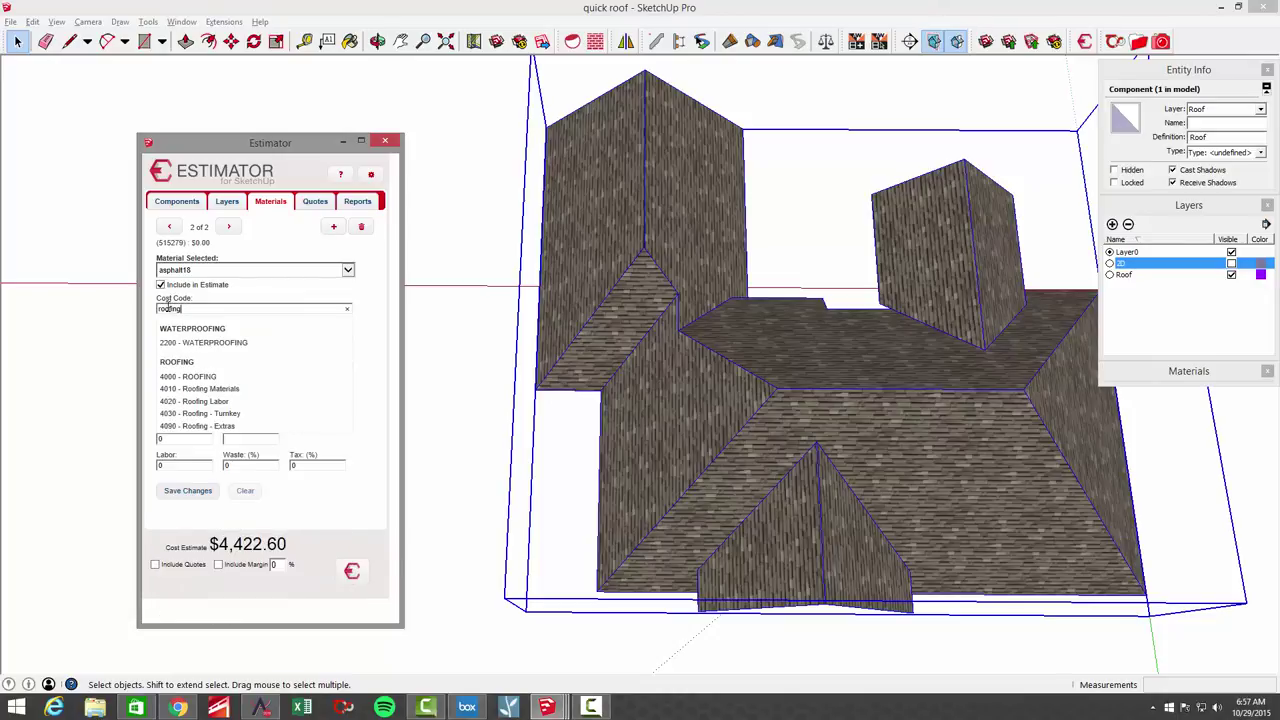
pyautogui.click(228, 401)
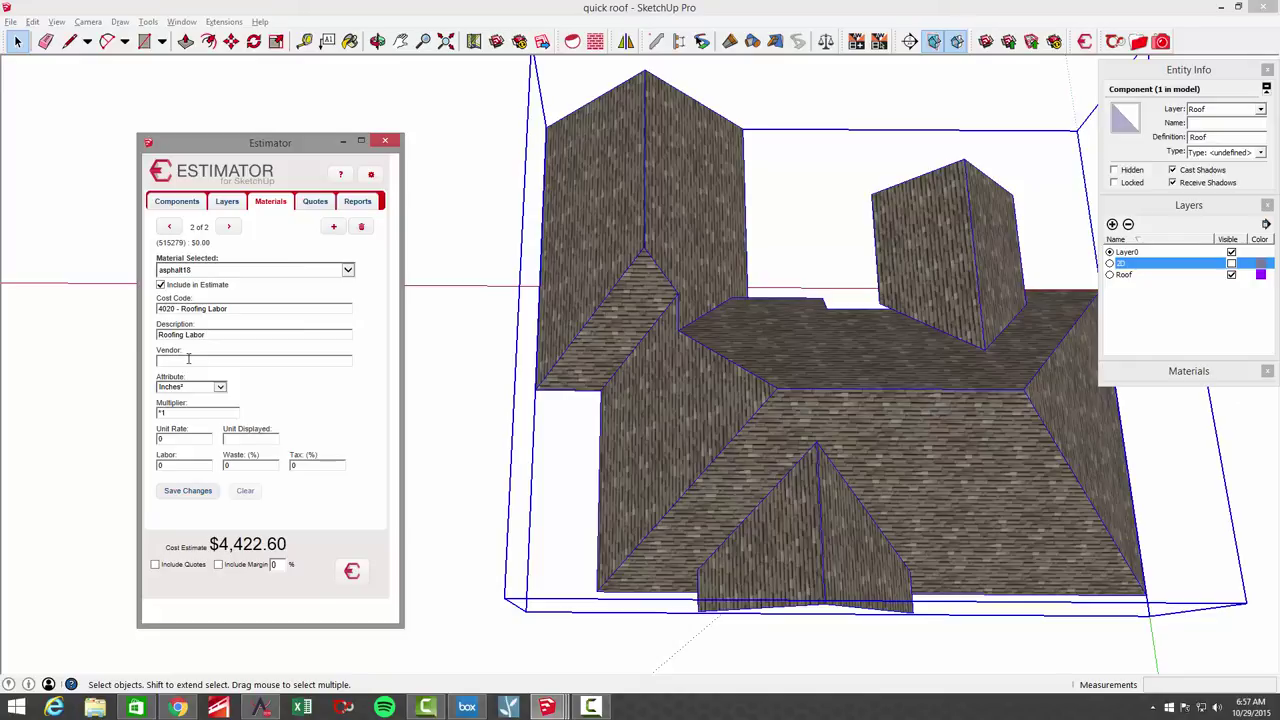
pyautogui.click(188, 358)
pyautogui.write('bob')
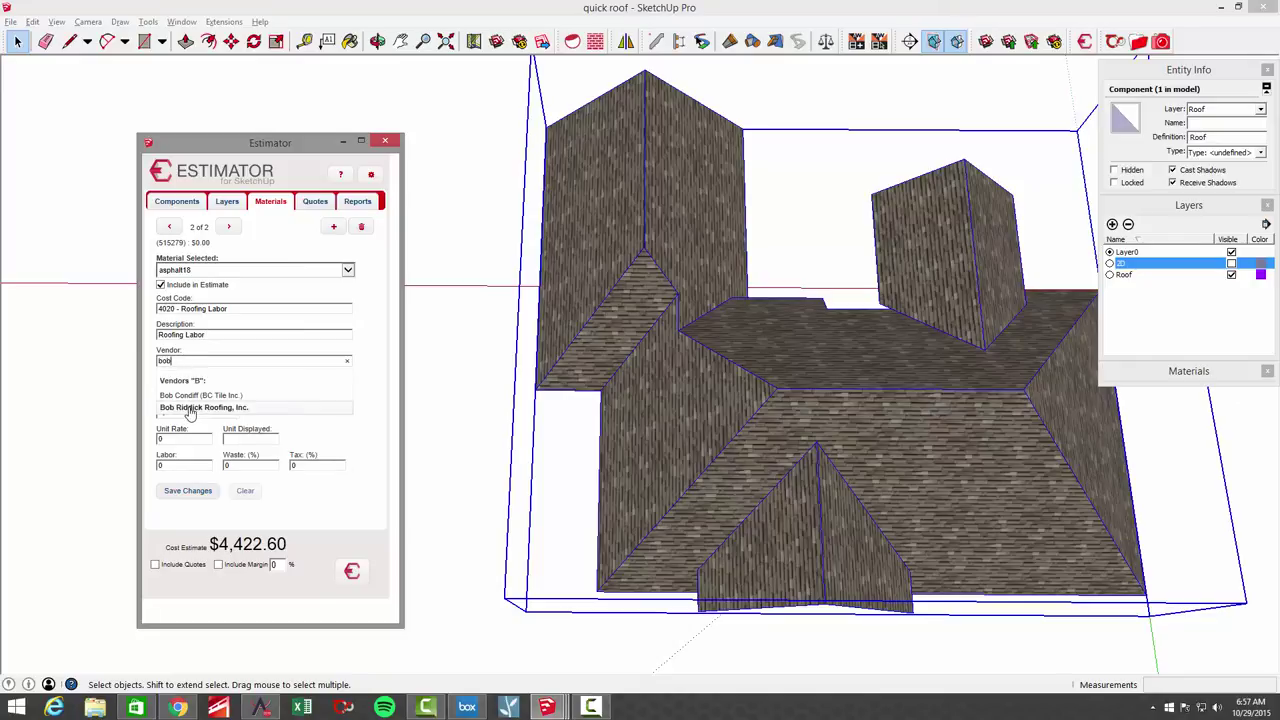
pyautogui.click(192, 407)
# Step: Set the roofing labor estimate to Feet², multiplier /100, unit rate 100, unit SQ and 15% waste, and save it
pyautogui.click(181, 392)
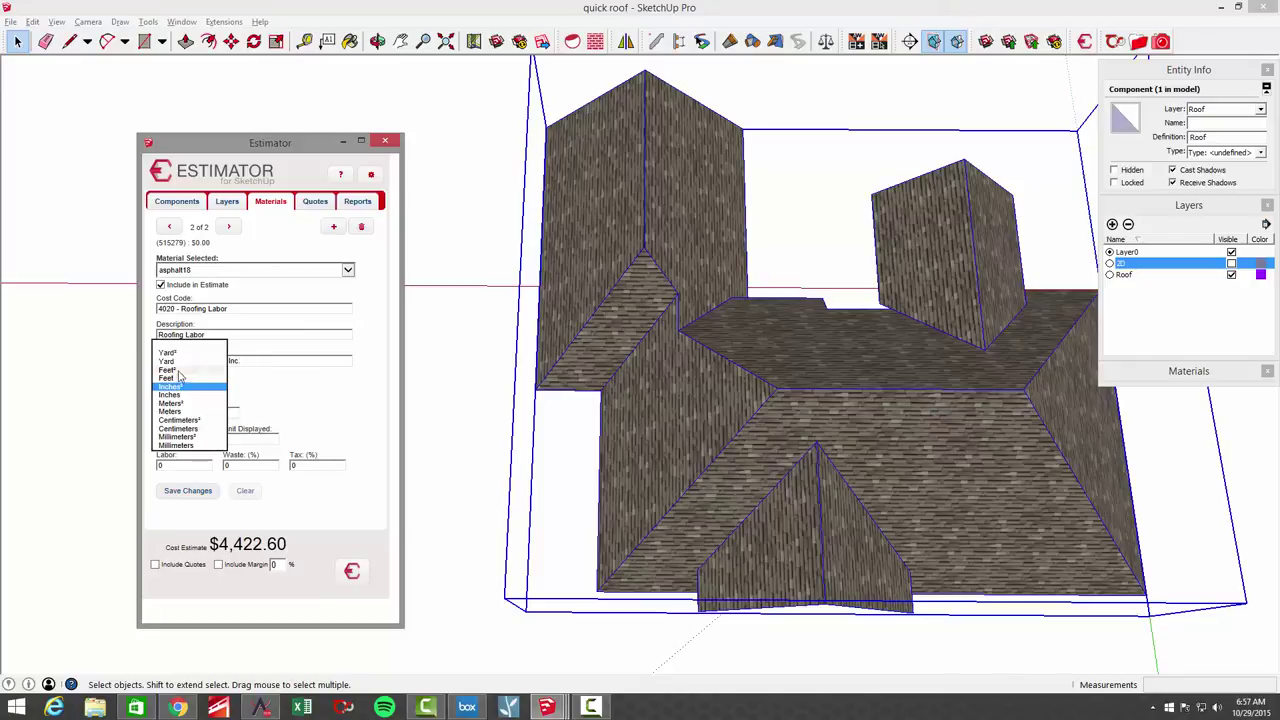
pyautogui.click(170, 370)
pyautogui.moveTo(175, 412); pyautogui.dragTo(135, 409)
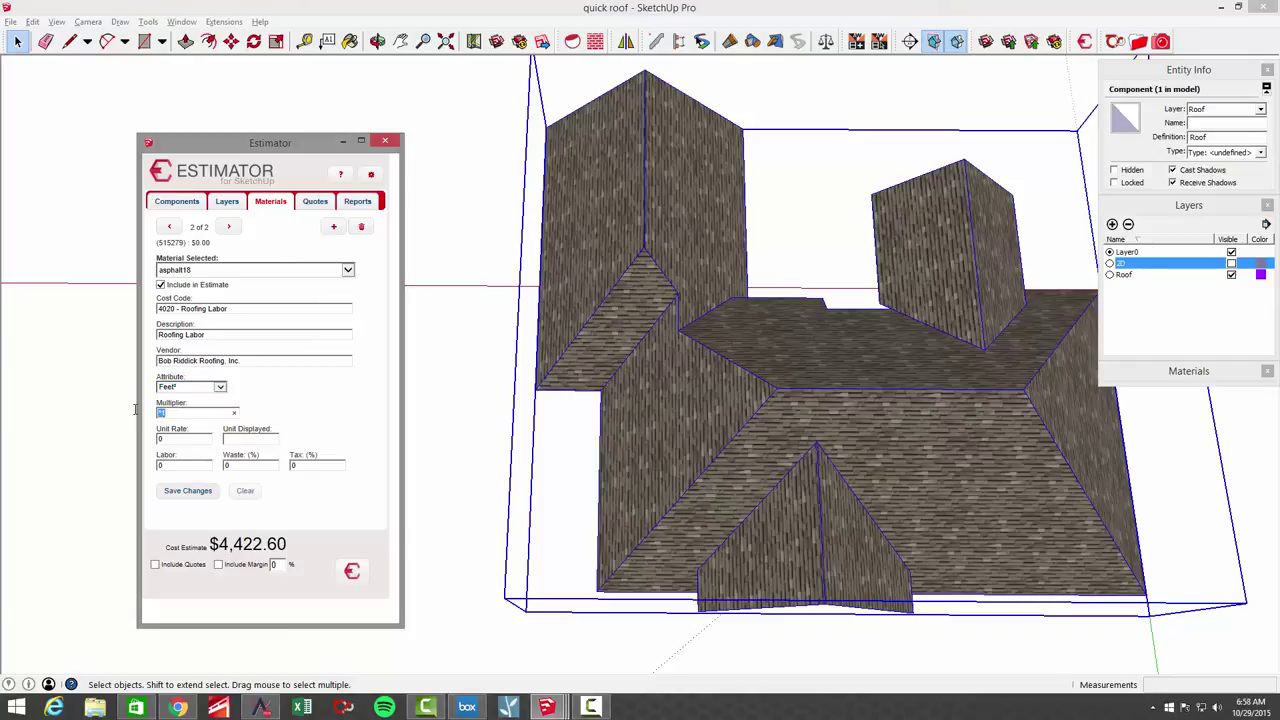
pyautogui.write('/100')
pyautogui.click(263, 440)
pyautogui.write('SQ')
pyautogui.click(229, 466)
pyautogui.write('15')
pyautogui.click(186, 491)
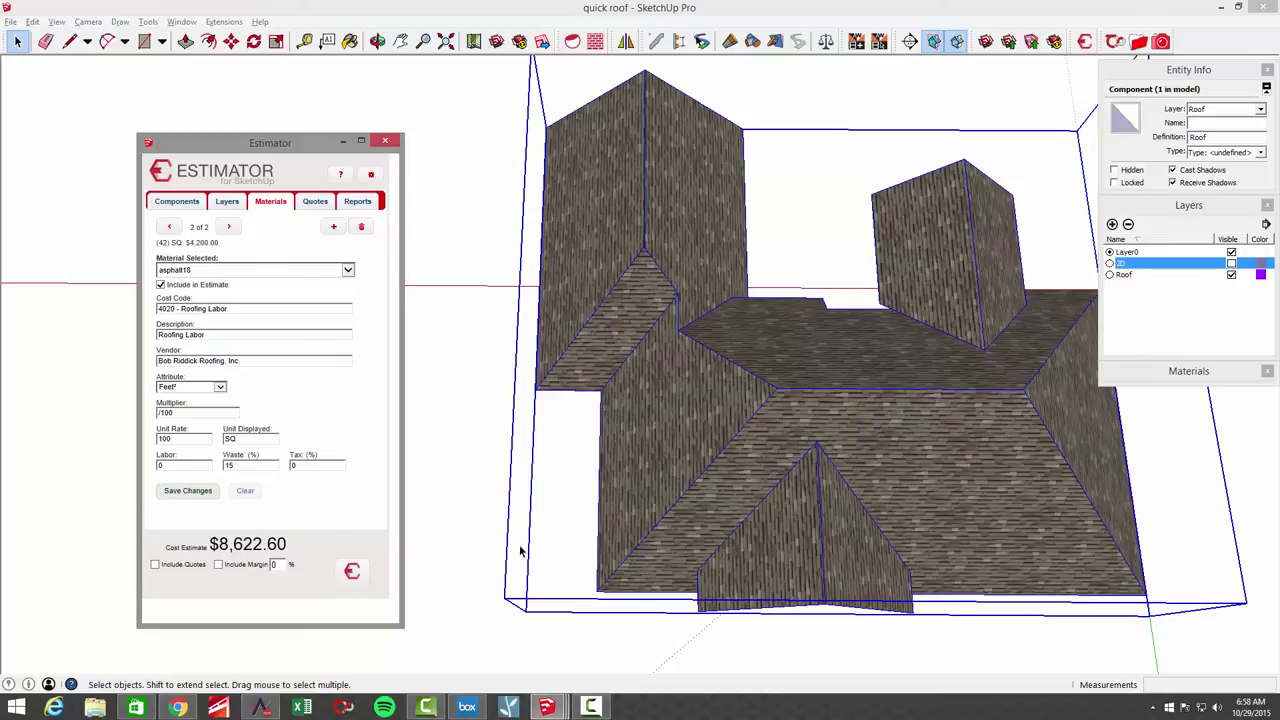
# Step: Generate the HTML cost report for the roof job, review its roofing materials and labor lines, and close it
pyautogui.scroll(-2, 760, 430)
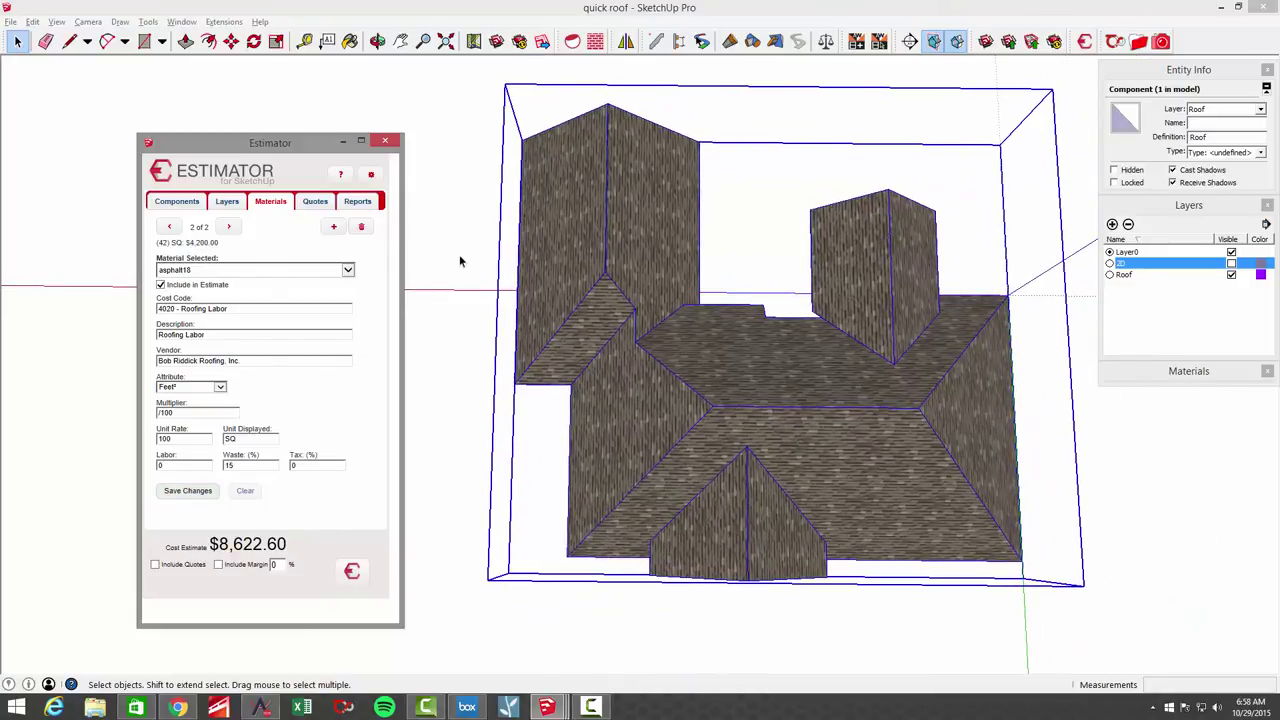
pyautogui.moveTo(496, 259)
pyautogui.mouseDown(button='middle')
pyautogui.moveTo(535, 248)
pyautogui.moveTo(510, 238)
pyautogui.mouseUp(button='middle')
pyautogui.click(365, 205)
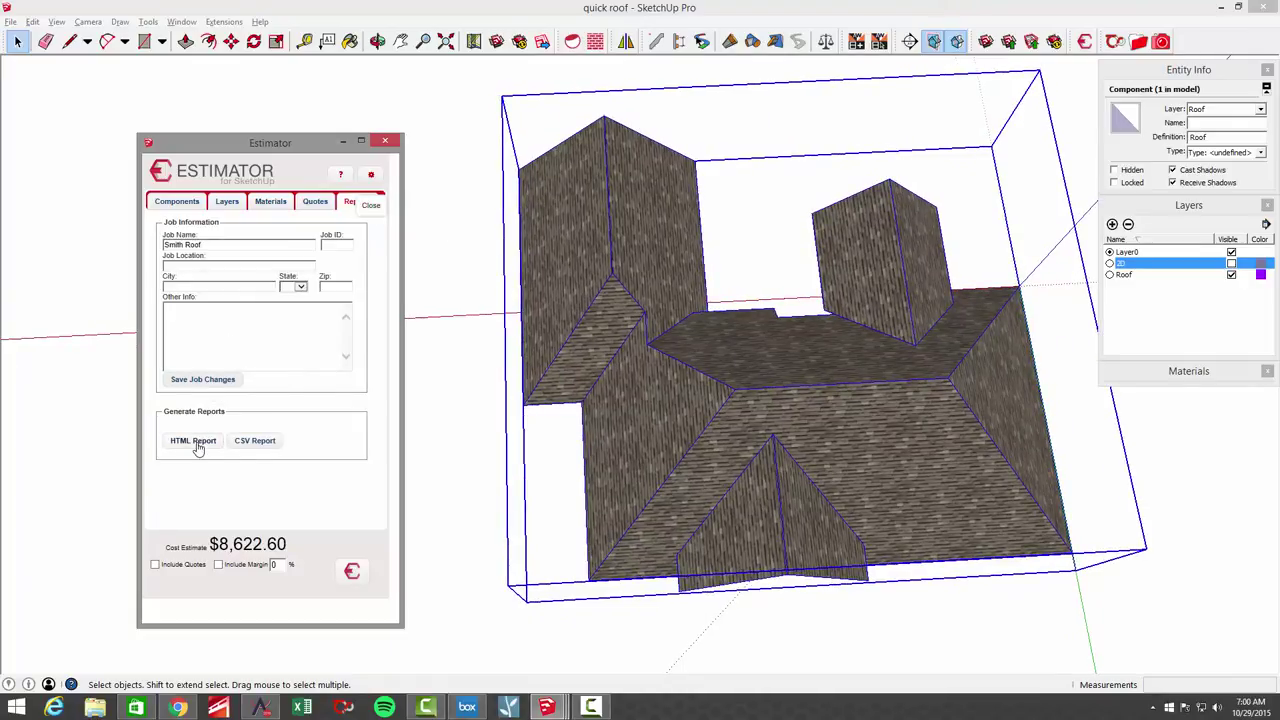
pyautogui.click(196, 445)
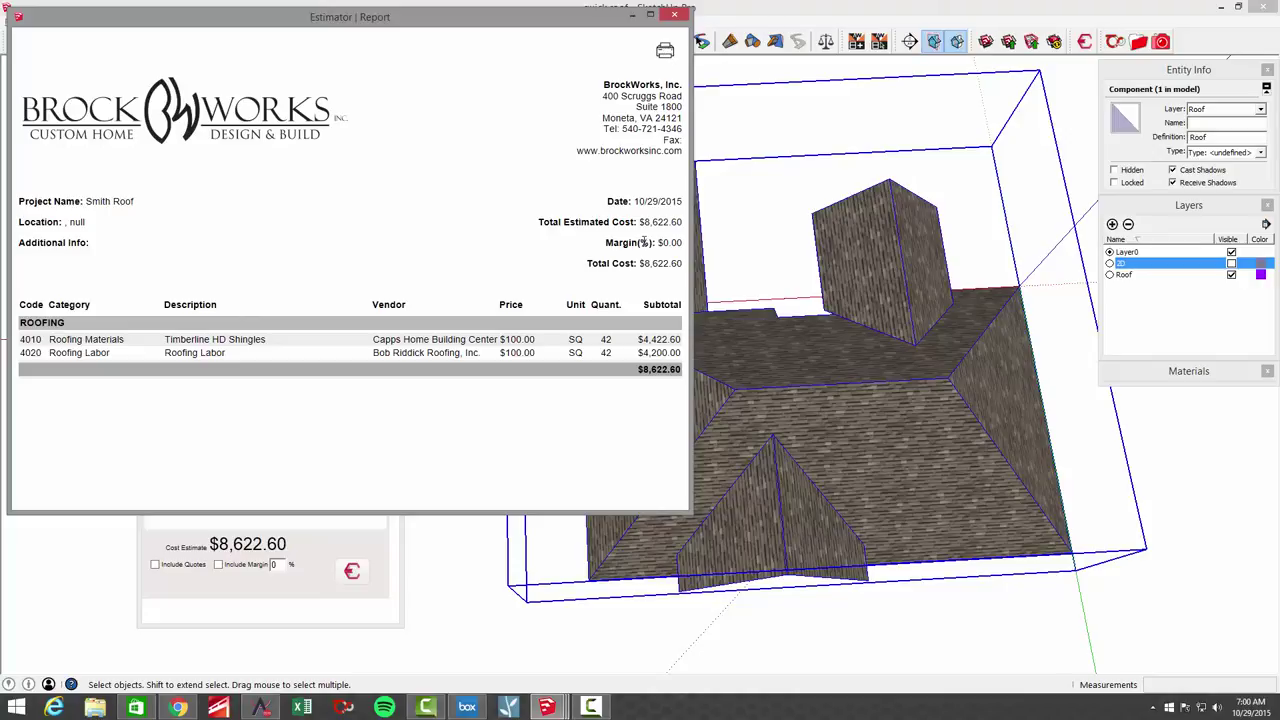
pyautogui.click(680, 18)
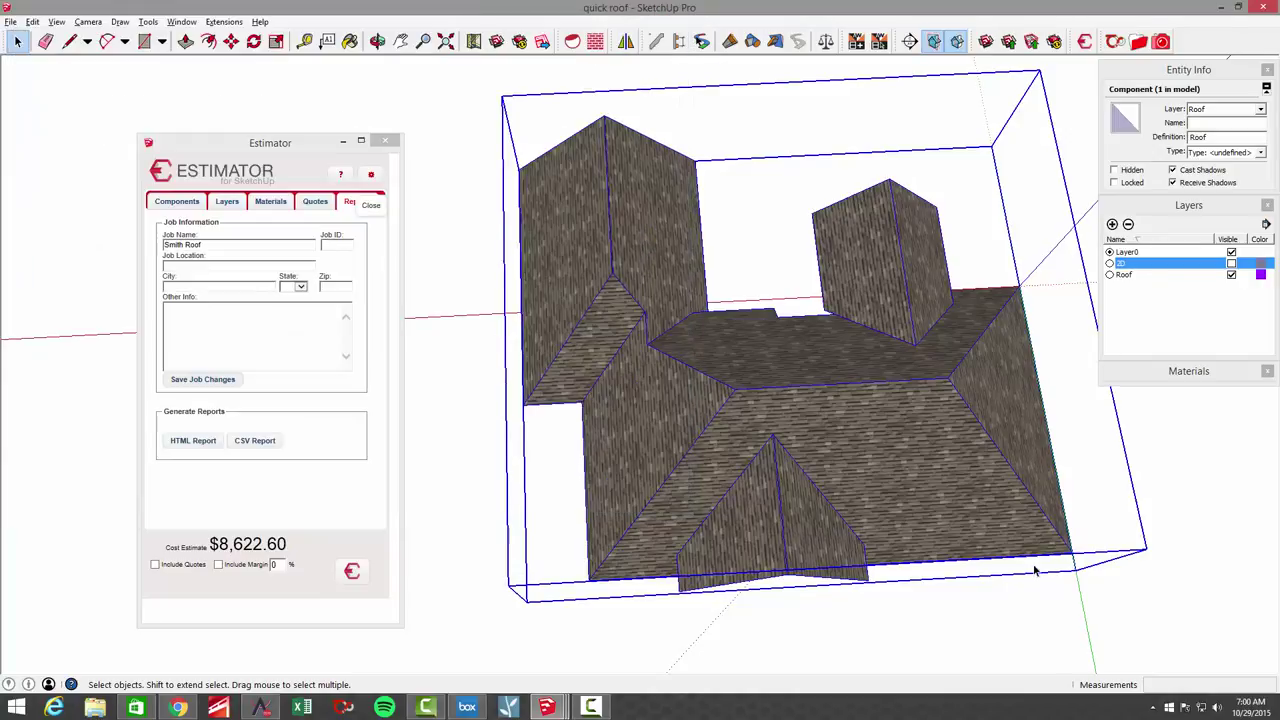